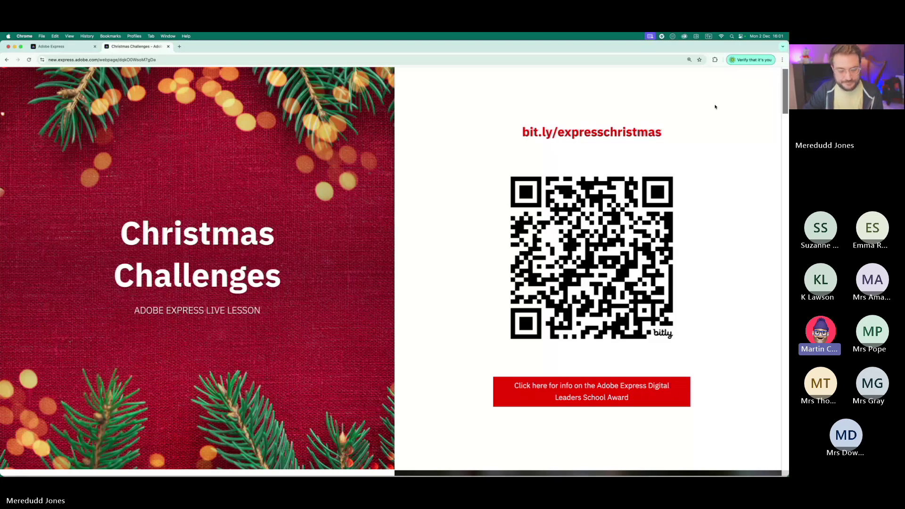
# - Look through the Christmas Challenges page, covering both themes, the extra challenges and the gallery of useful images
pyautogui.press('XF86AudioRaiseVolume')
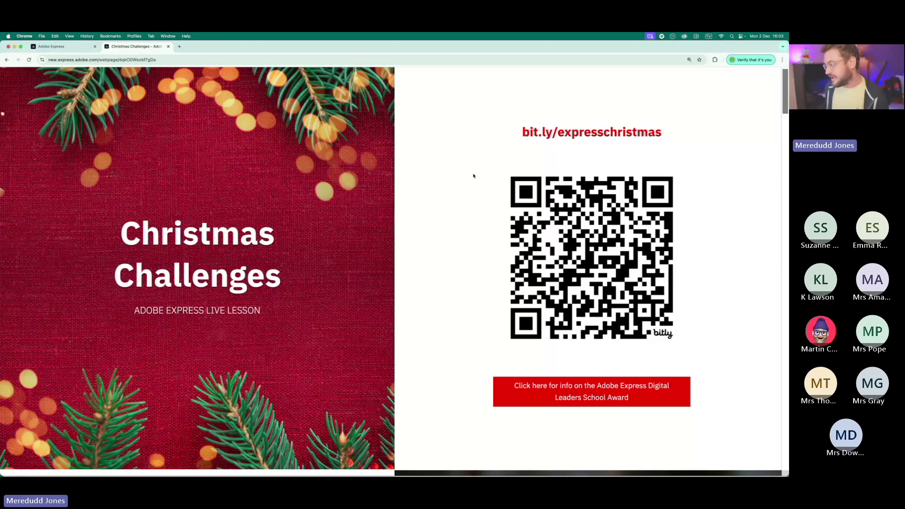
pyautogui.scroll(-6, 441, 211)
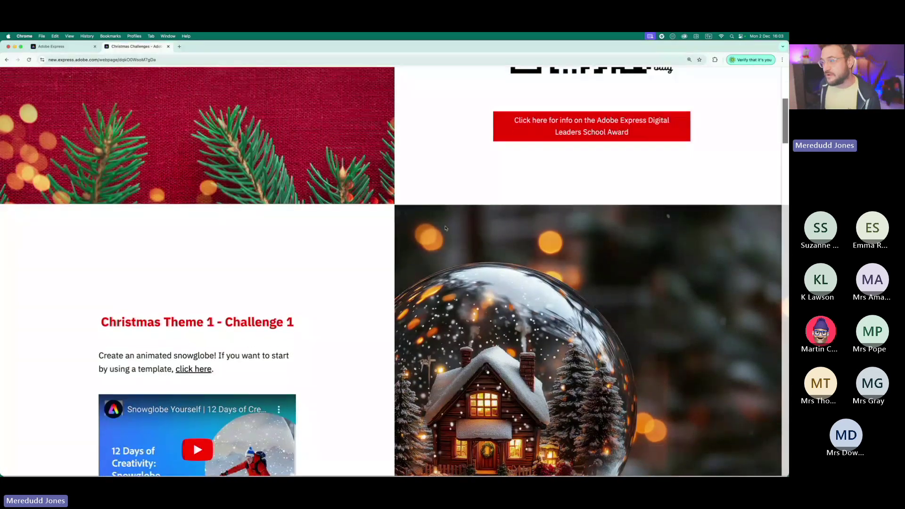
pyautogui.scroll(-1, 447, 229)
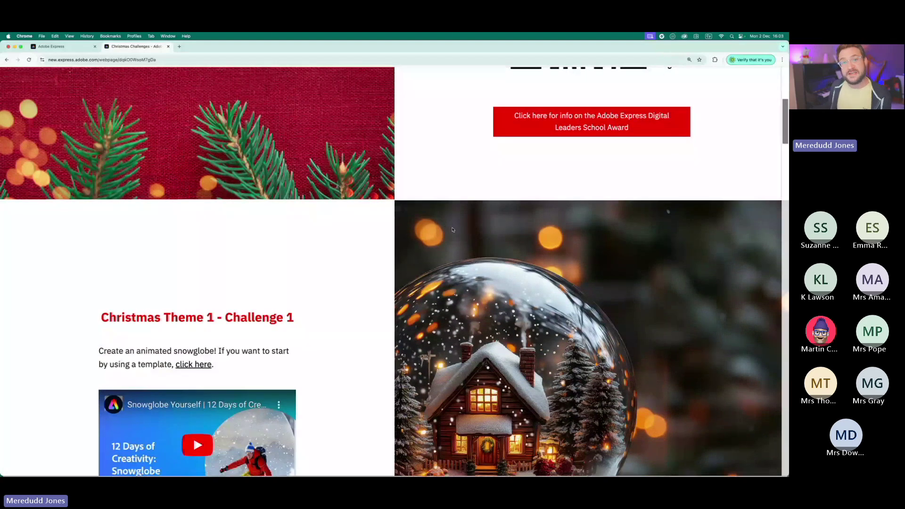
pyautogui.scroll(-1, 452, 229)
pyautogui.scroll(5, 472, 260)
pyautogui.scroll(-1, 489, 285)
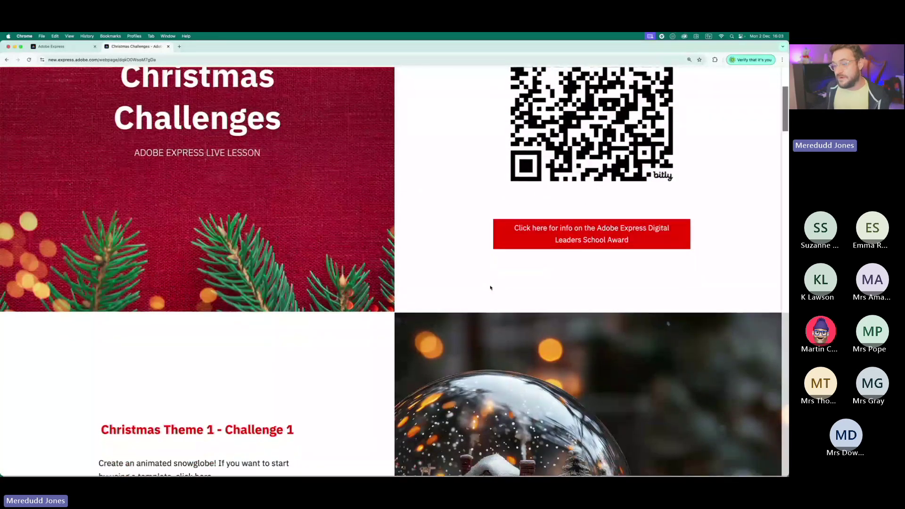
pyautogui.scroll(-8, 490, 287)
pyautogui.scroll(-2, 483, 297)
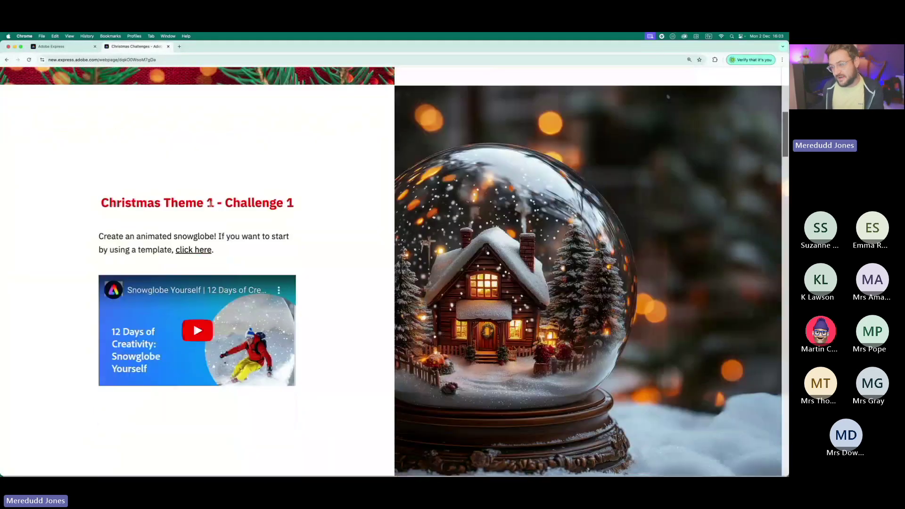
pyautogui.scroll(-15, 361, 294)
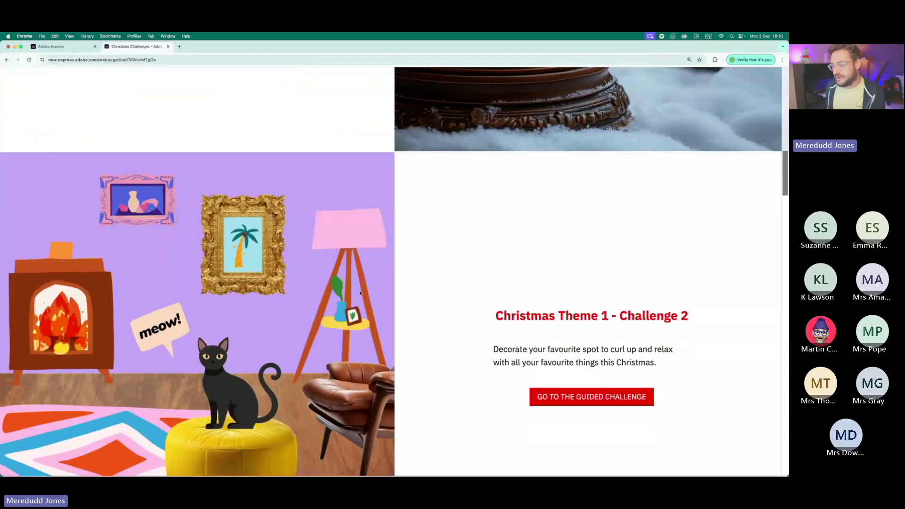
pyautogui.scroll(-20, 361, 294)
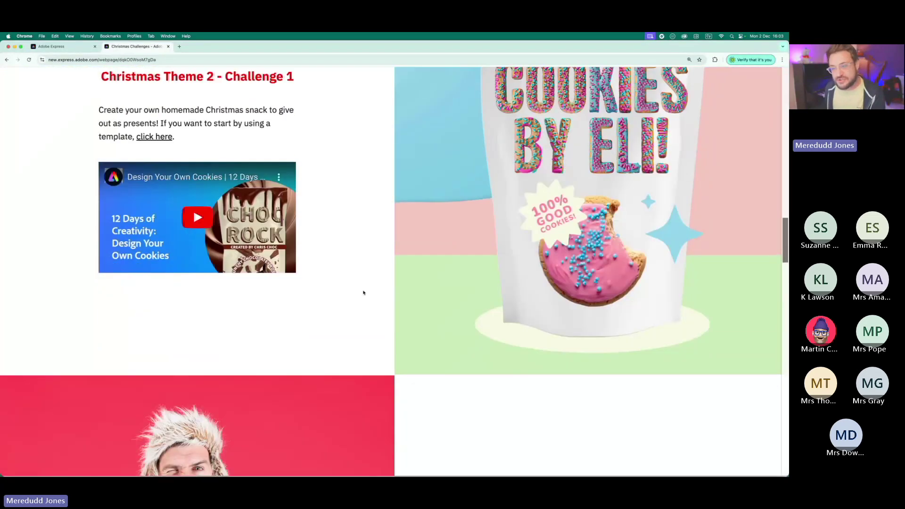
pyautogui.scroll(-14, 363, 293)
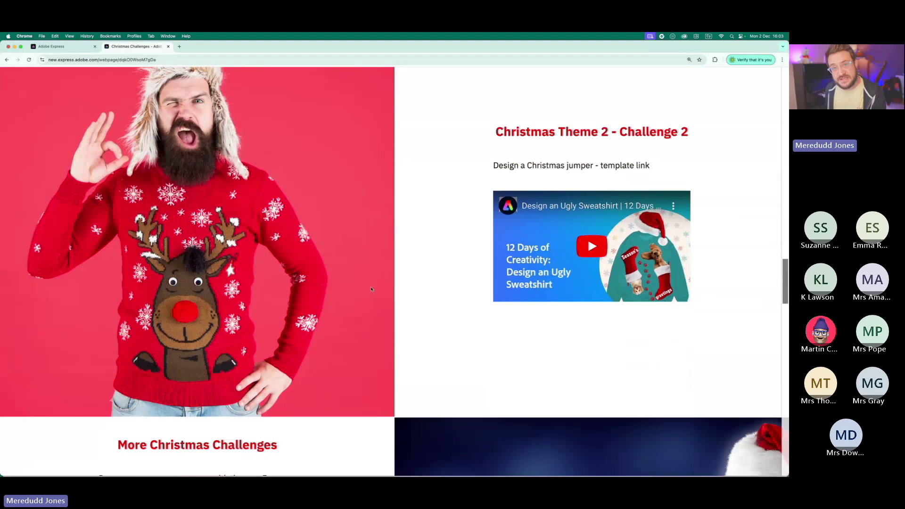
pyautogui.scroll(-14, 372, 289)
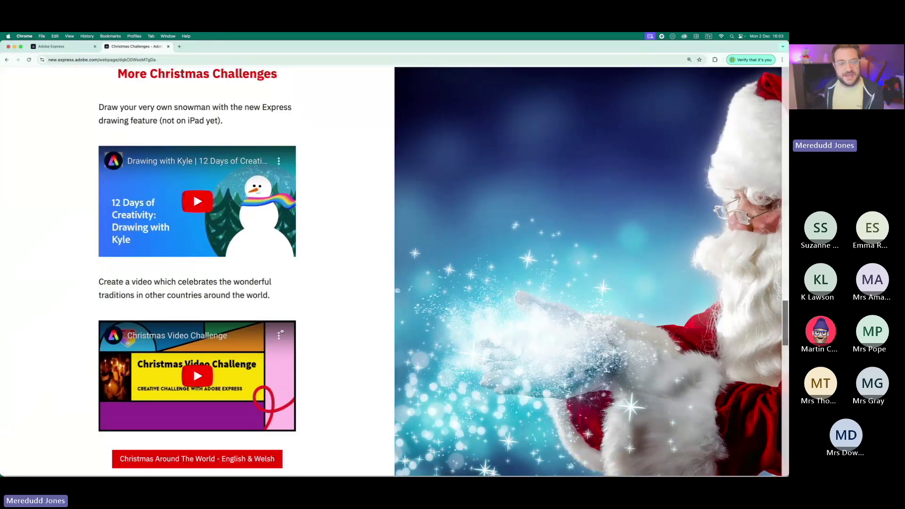
pyautogui.scroll(-8, 374, 353)
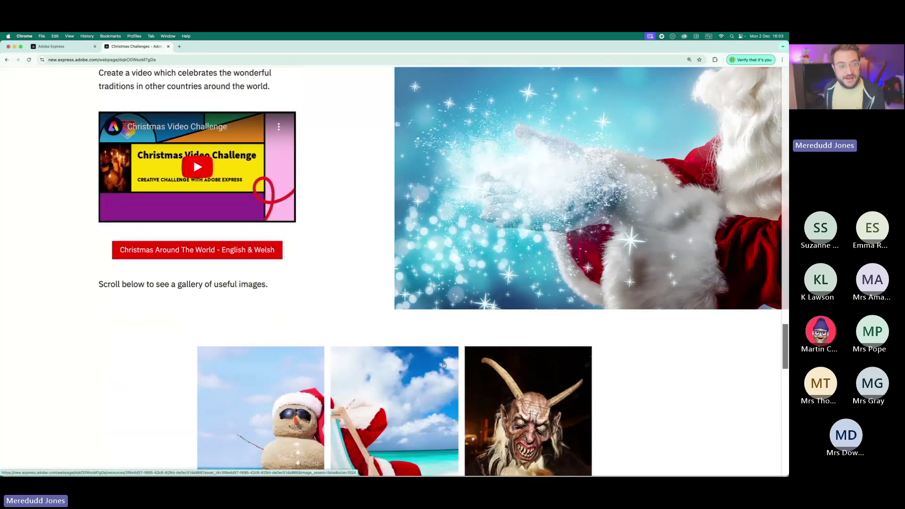
pyautogui.scroll(-2, 447, 364)
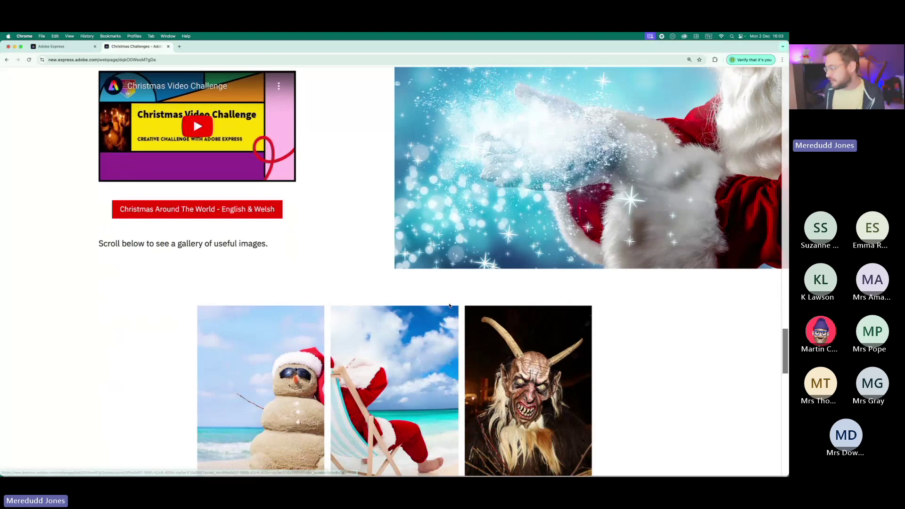
pyautogui.scroll(-10, 486, 358)
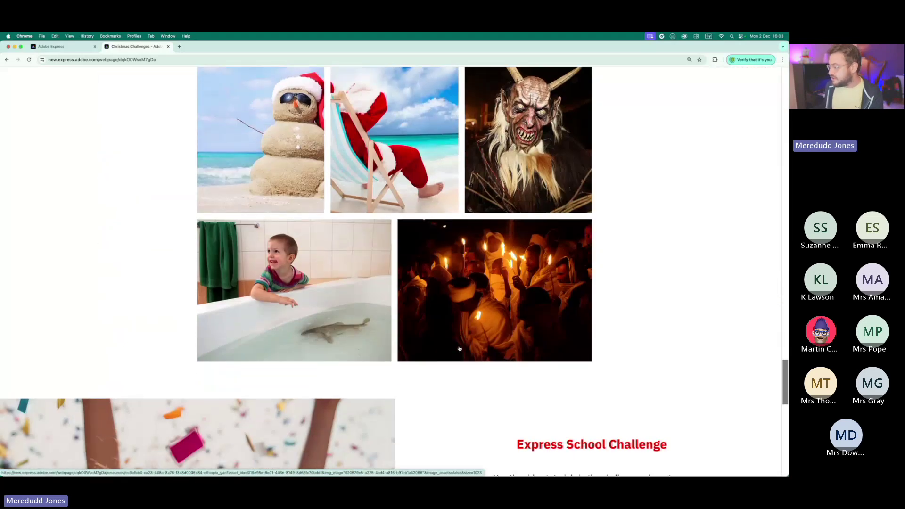
pyautogui.scroll(-1, 459, 349)
pyautogui.scroll(20, 459, 349)
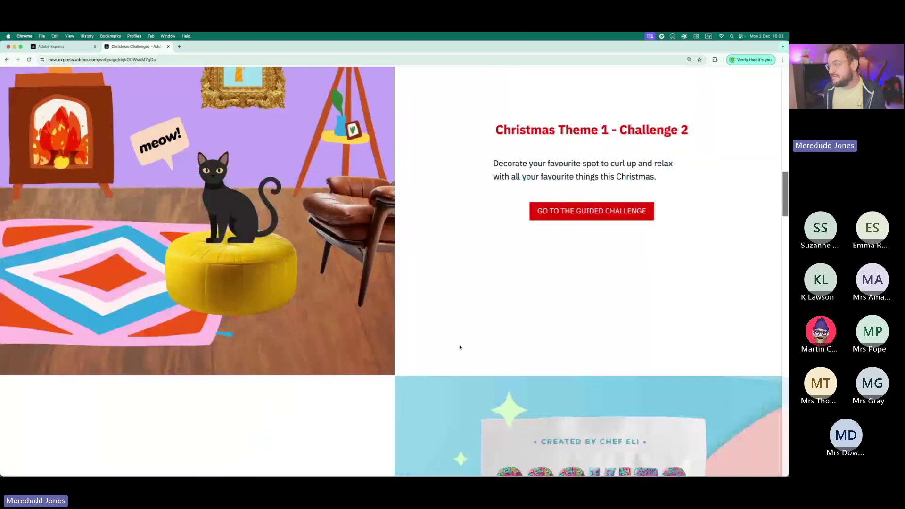
pyautogui.scroll(15, 459, 347)
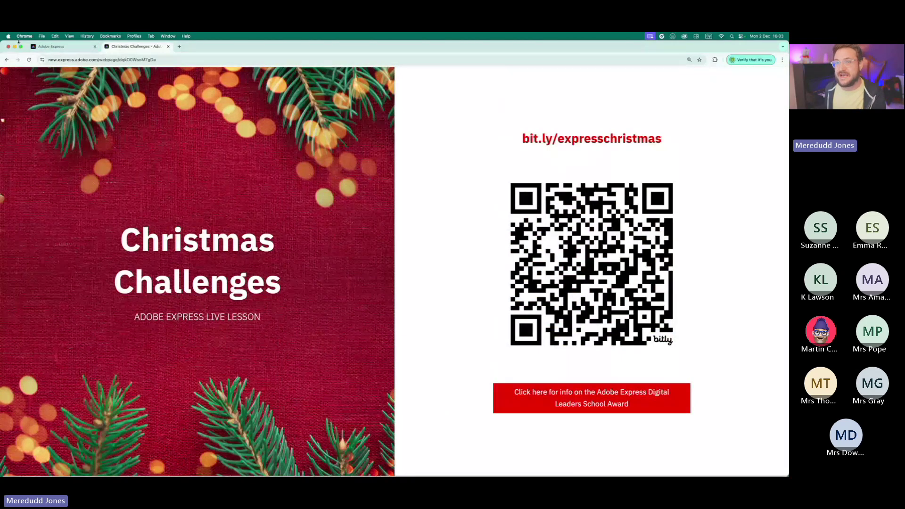
# - Switch to the Adobe Express home page and open the full list of 12 Days of Creativity activities
pyautogui.scroll(5, 8, 44)
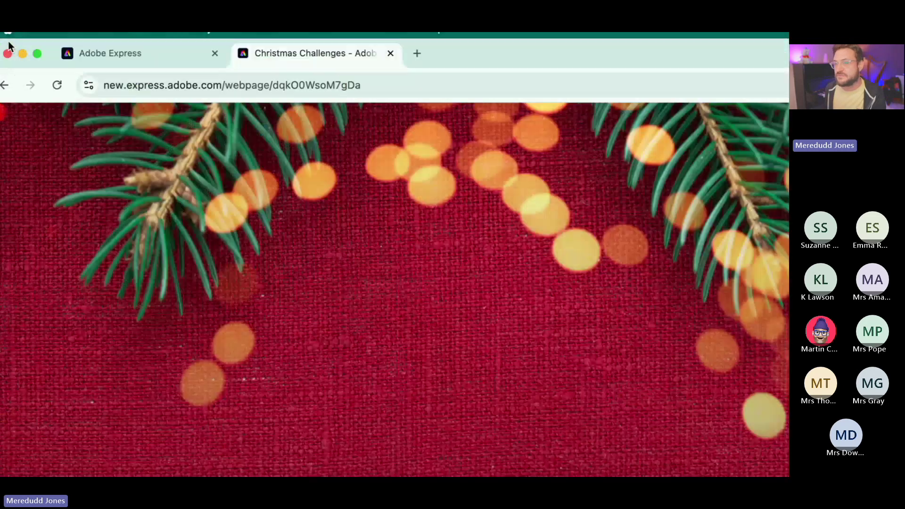
pyautogui.scroll(3, 9, 43)
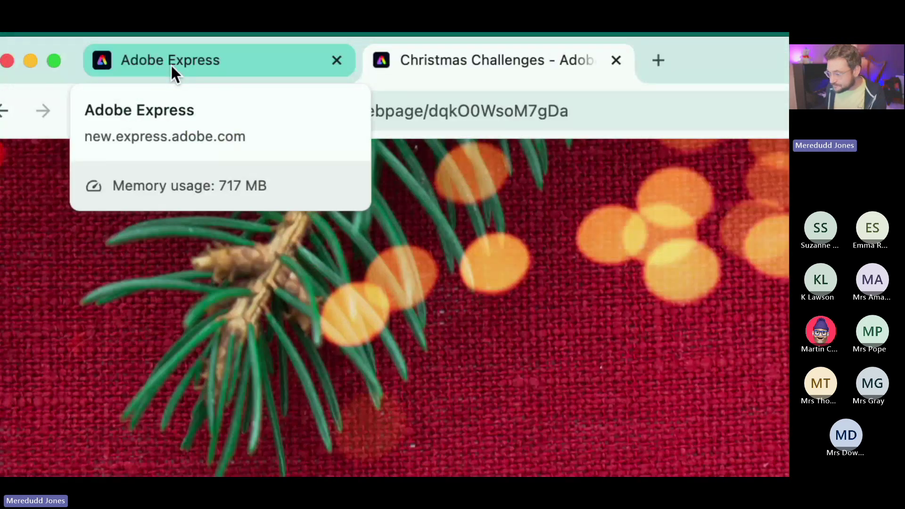
pyautogui.click(172, 65)
pyautogui.scroll(-8, 172, 65)
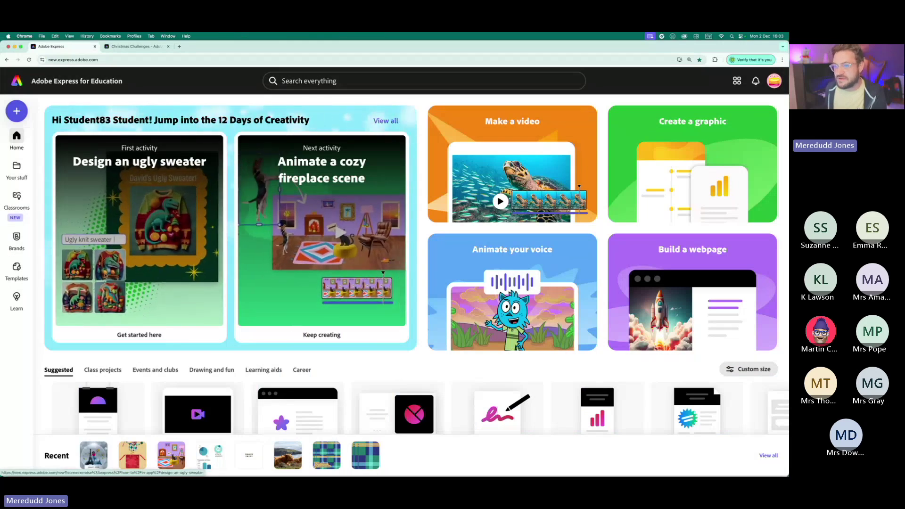
pyautogui.scroll(5, 36, 126)
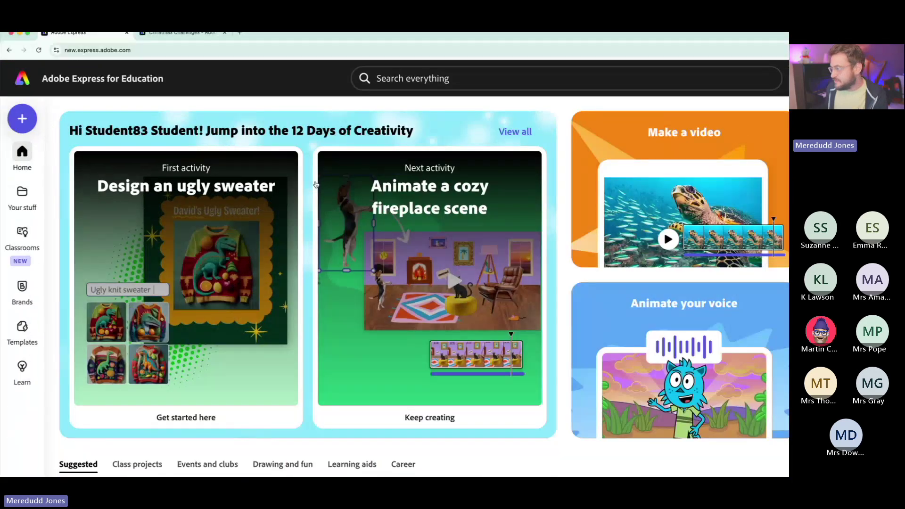
pyautogui.click(622, 118)
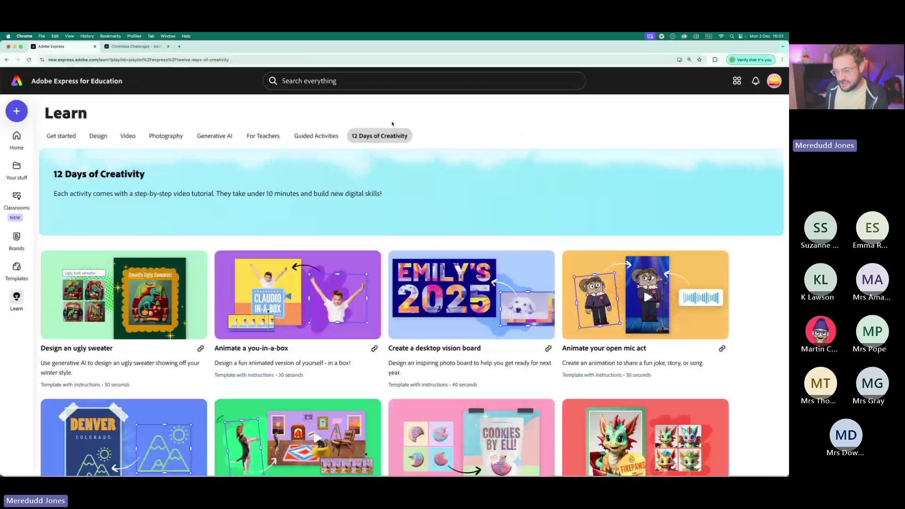
# - Browse the 12 Days of Creativity activities and examine the templates and descriptions on offer
pyautogui.scroll(-3, 388, 236)
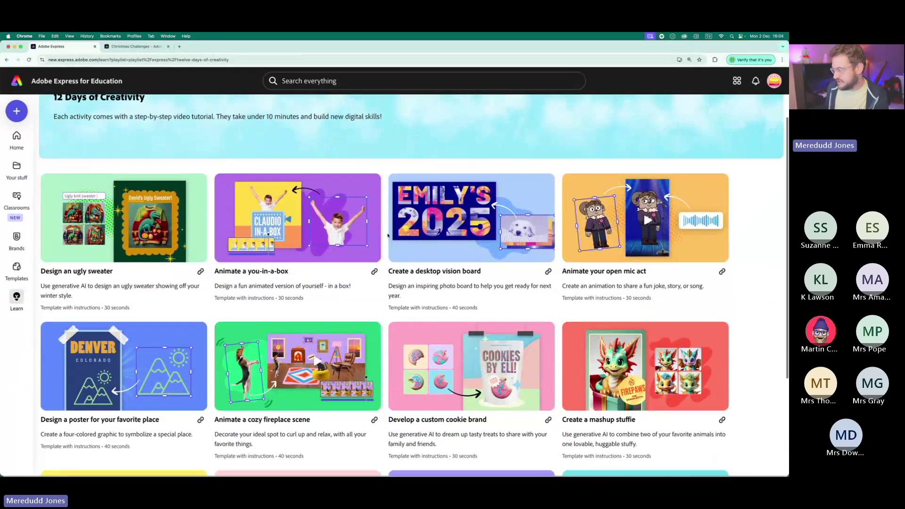
pyautogui.scroll(-1, 388, 235)
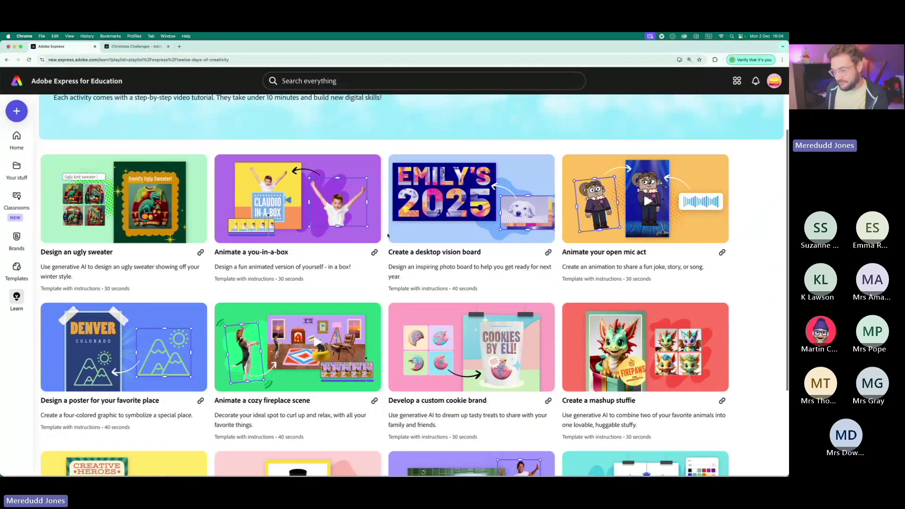
pyautogui.scroll(-5, 388, 235)
pyautogui.scroll(-1, 137, 279)
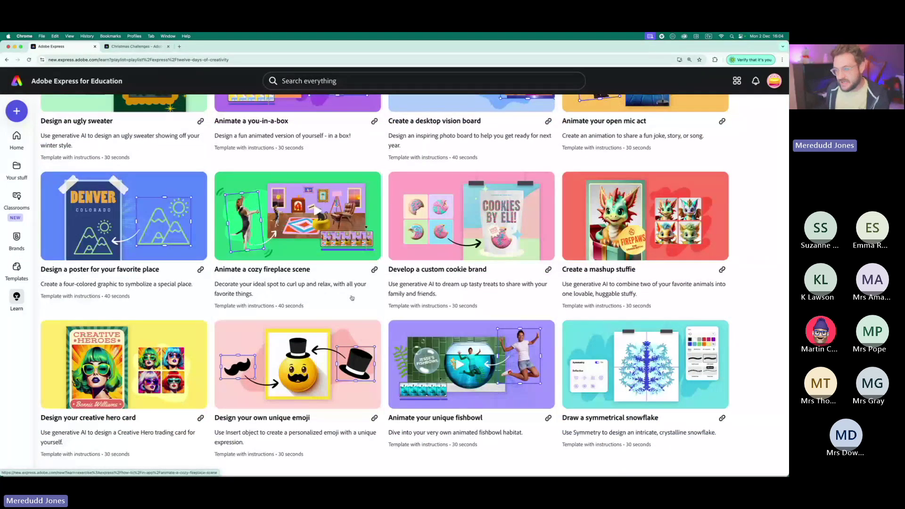
pyautogui.scroll(8, 352, 298)
pyautogui.scroll(-4, 221, 262)
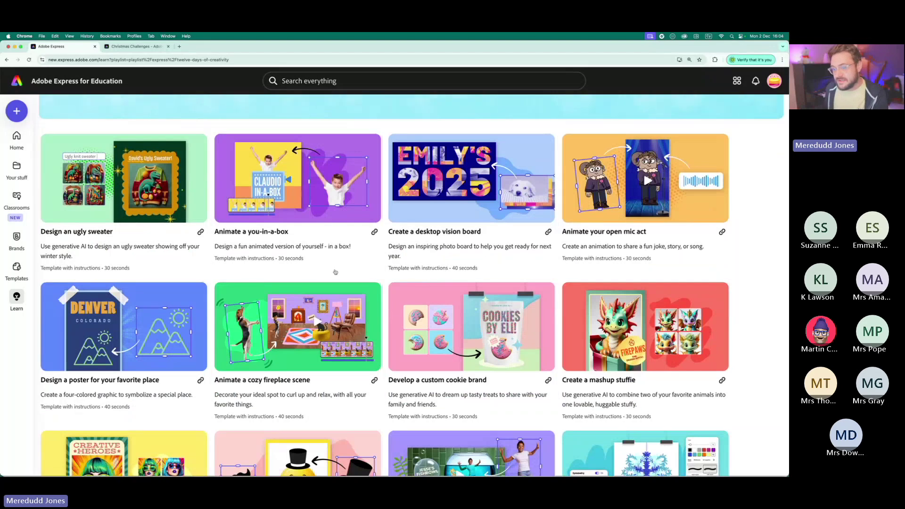
pyautogui.scroll(-3, 336, 272)
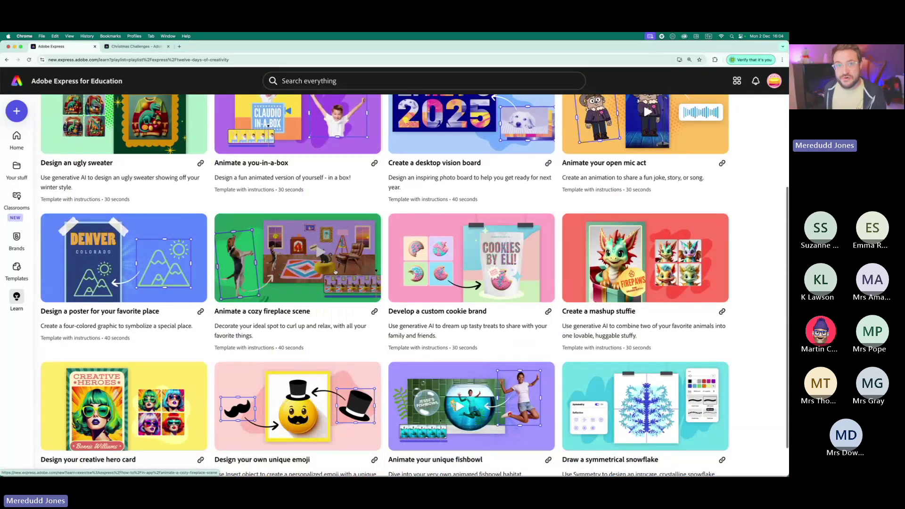
pyautogui.scroll(-1, 335, 272)
pyautogui.scroll(-2, 335, 272)
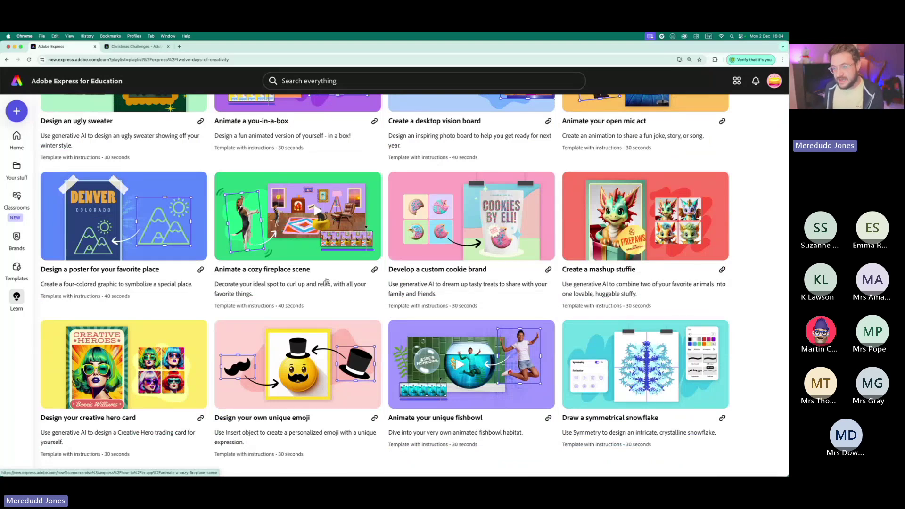
pyautogui.scroll(1, 327, 281)
pyautogui.scroll(5, 342, 296)
pyautogui.scroll(-1, 340, 293)
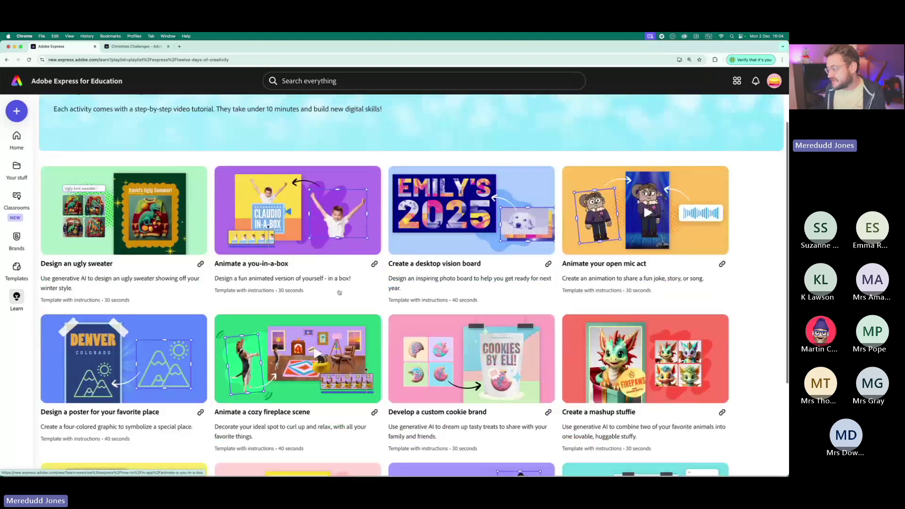
pyautogui.scroll(-5, 339, 293)
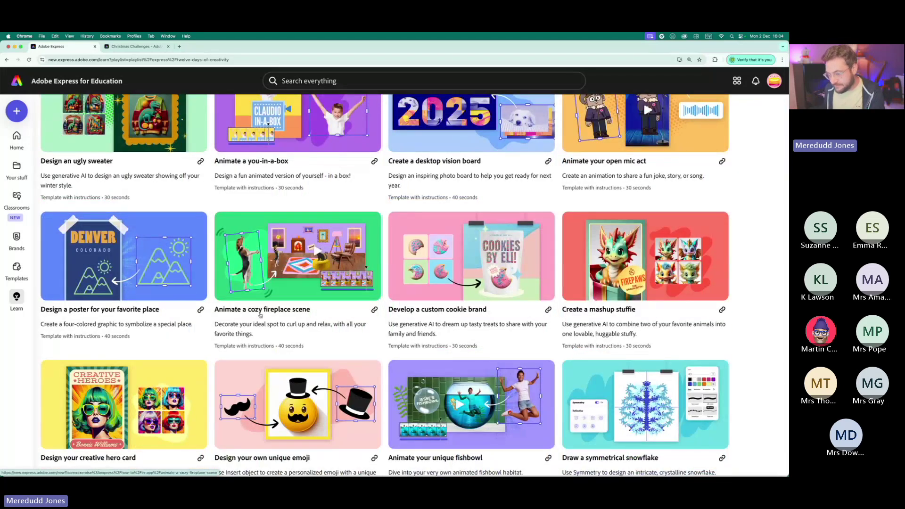
# - Open the "Animate a cozy fireplace scene" activity, read through its guided instructions, and return to the home page
pyautogui.click(260, 315)
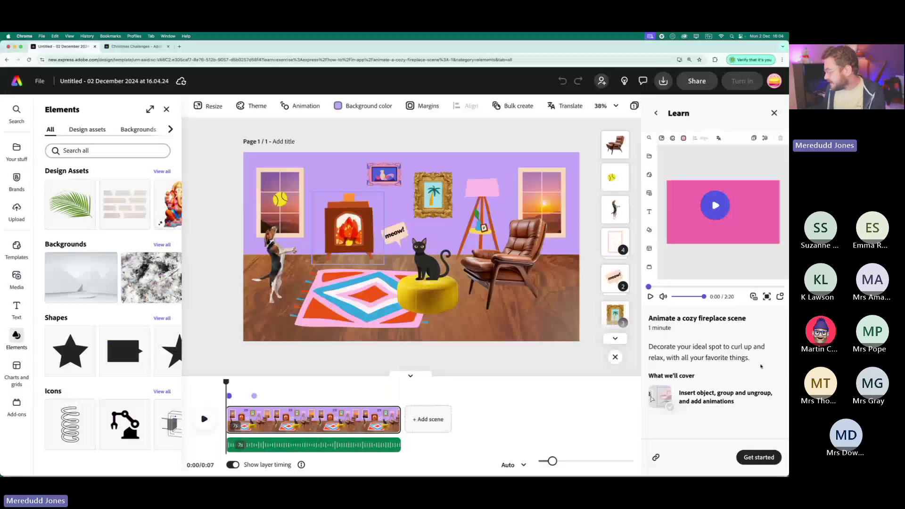
pyautogui.click(773, 458)
pyautogui.scroll(-4, 771, 375)
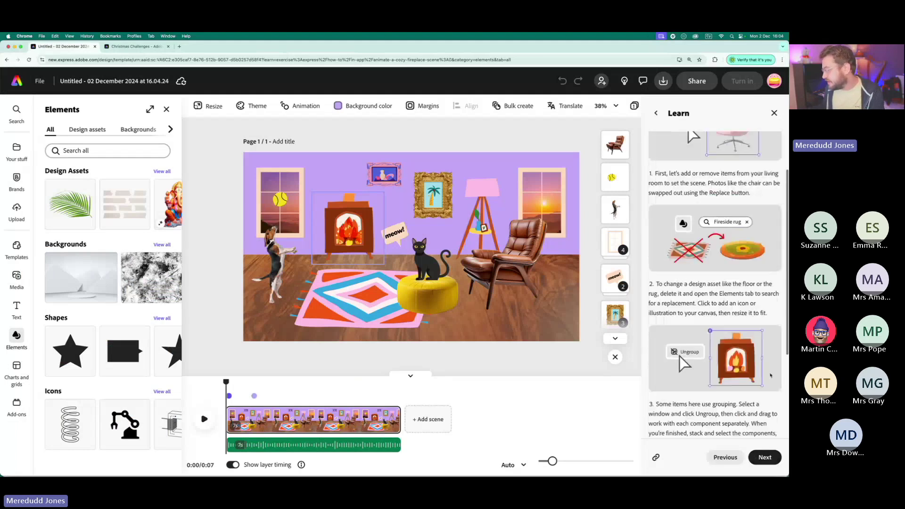
pyautogui.scroll(-3, 771, 375)
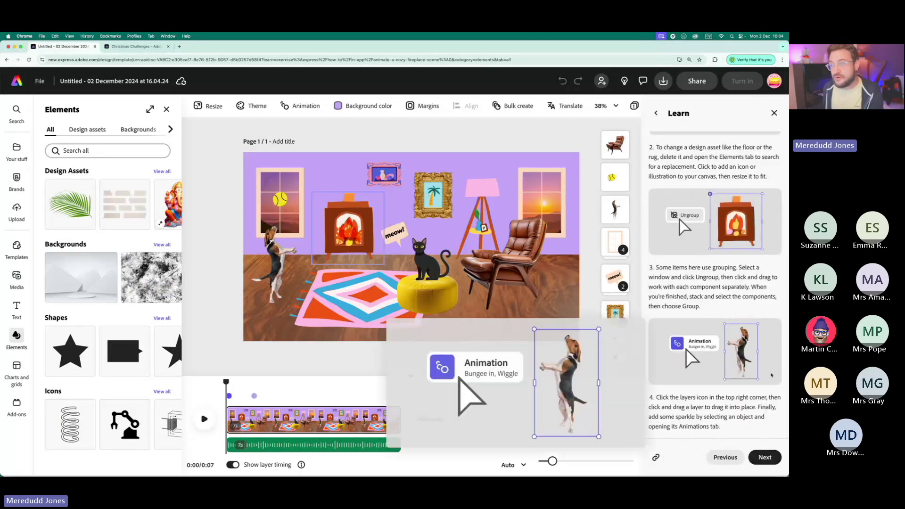
pyautogui.click(775, 113)
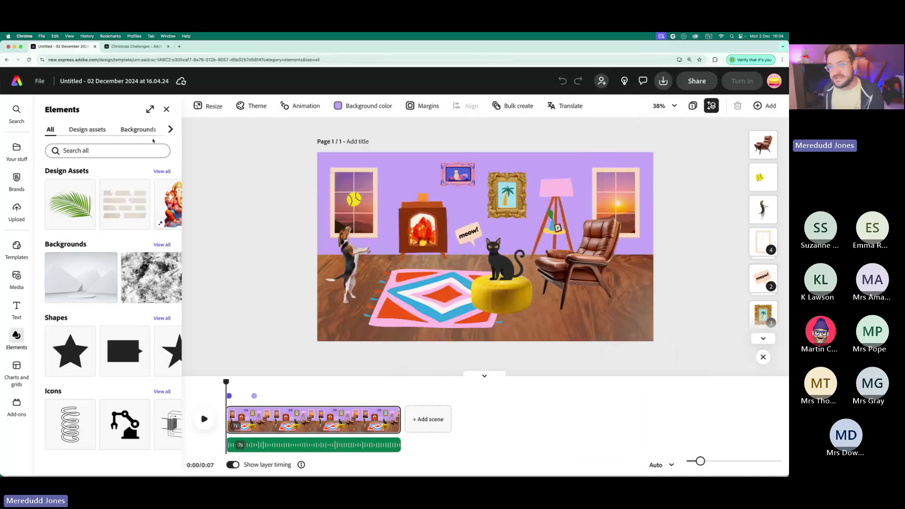
pyautogui.click(17, 84)
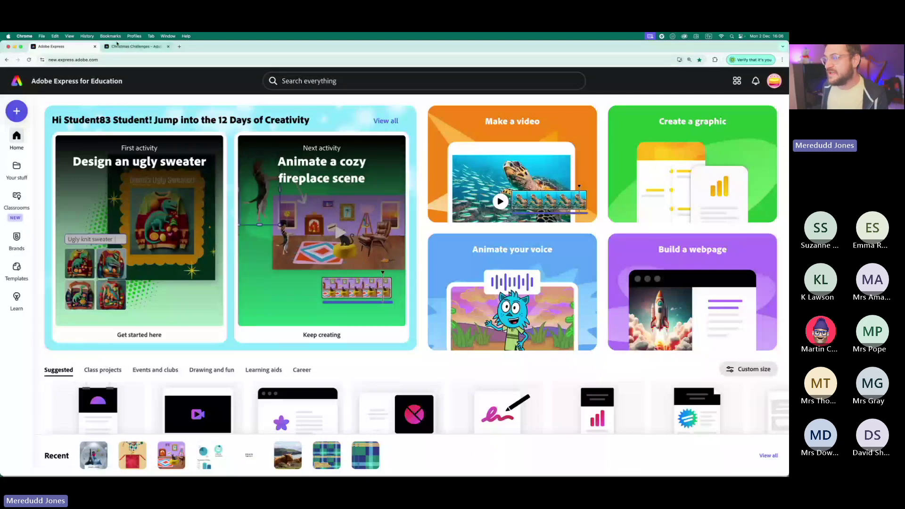
# - Switch back to the Christmas Challenges page and highlight the bit.ly/expresschristmas address
pyautogui.click(117, 45)
pyautogui.moveTo(521, 137); pyautogui.dragTo(654, 140)
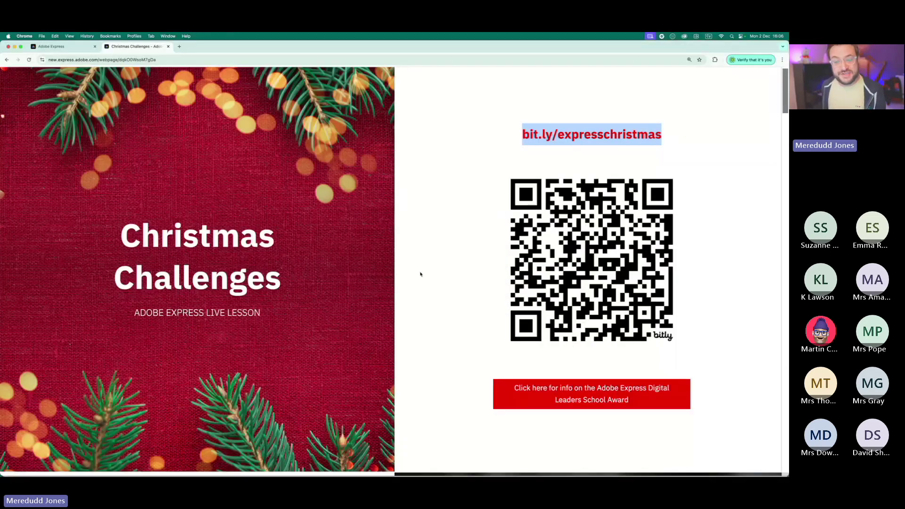
# - Open the animated snowglobe template linked under Christmas Theme 1 - Challenge 1, remix it as an editable design and dismiss the video error
pyautogui.scroll(-8, 305, 297)
pyautogui.scroll(-1, 304, 297)
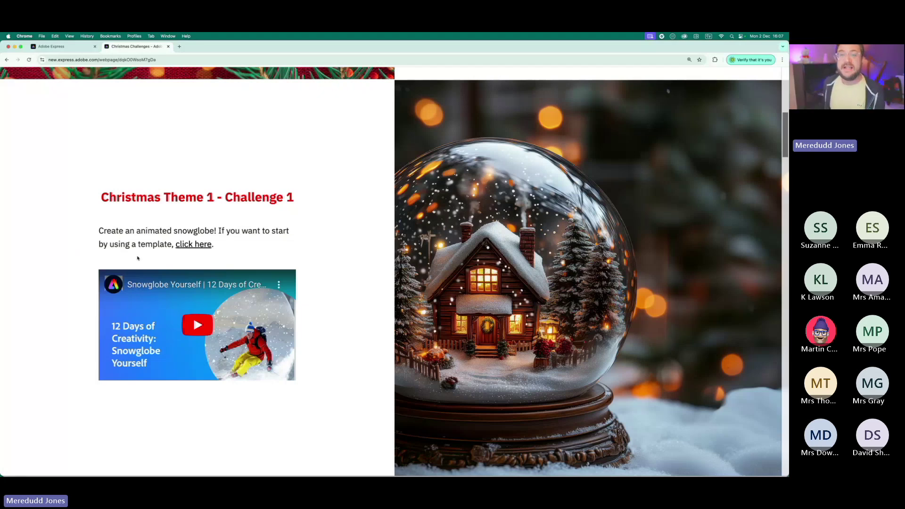
pyautogui.scroll(5, 189, 247)
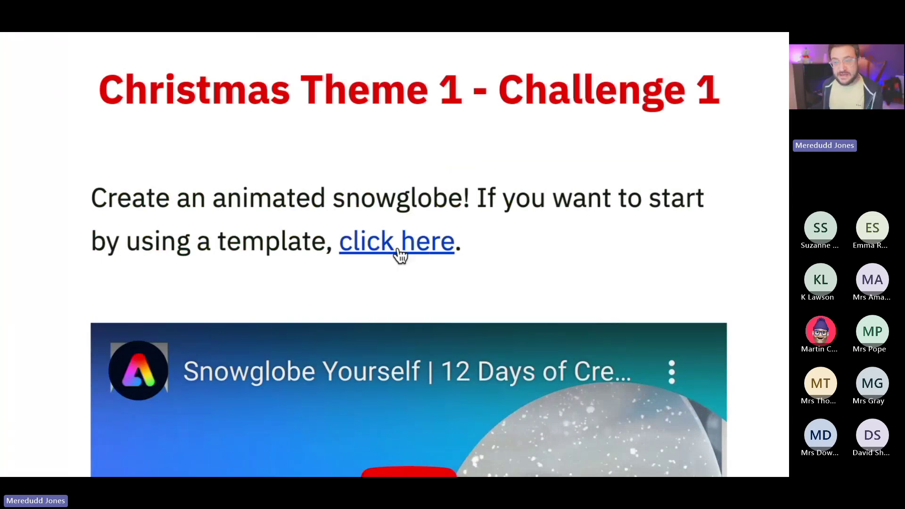
pyautogui.scroll(-5, 400, 256)
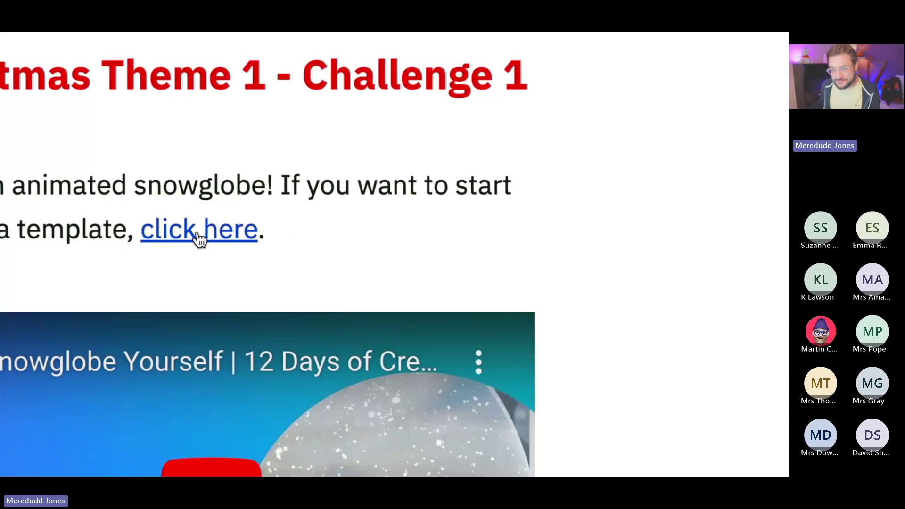
pyautogui.click(197, 236)
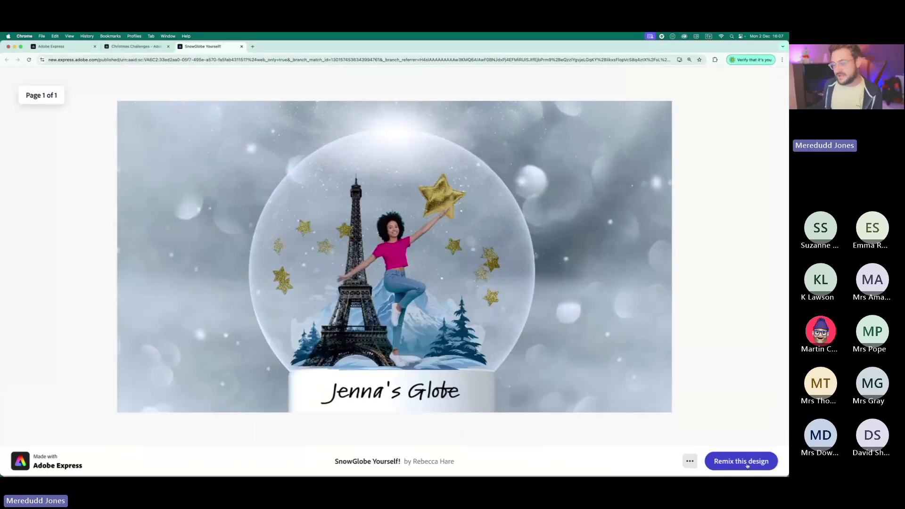
pyautogui.click(751, 464)
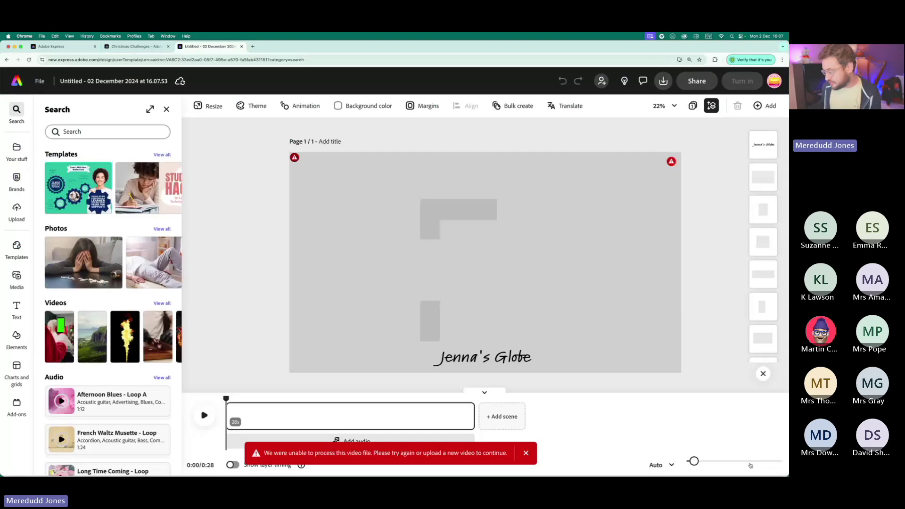
pyautogui.click(530, 454)
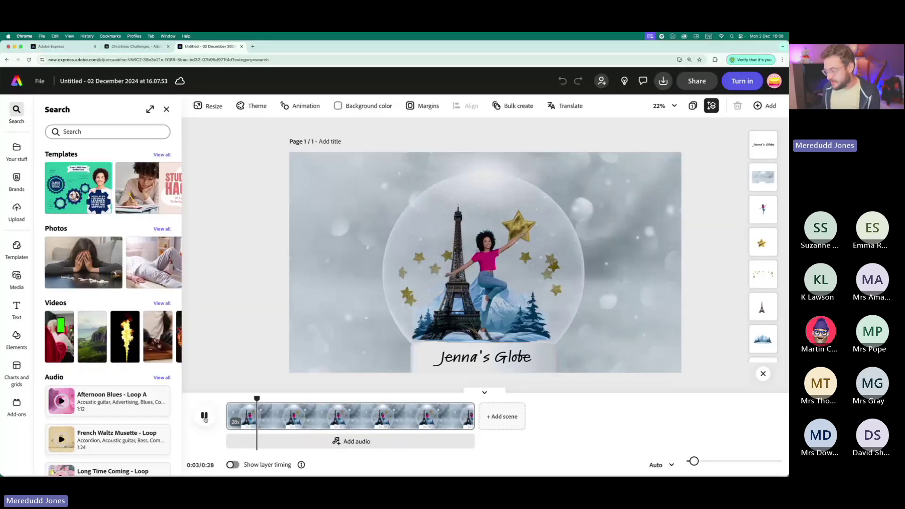
# - Stop the preview playback and replace the first name in the caption on the globe's base with your own first name
pyautogui.click(204, 416)
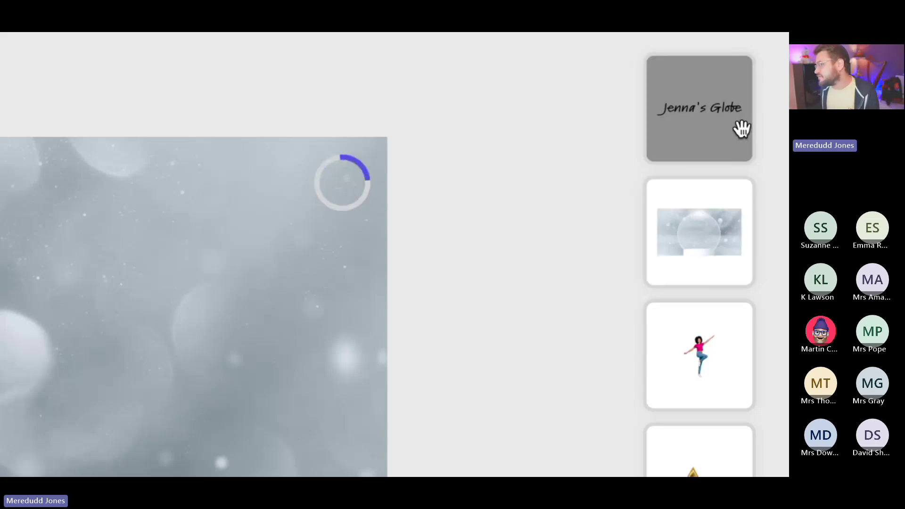
pyautogui.press('super+plus')
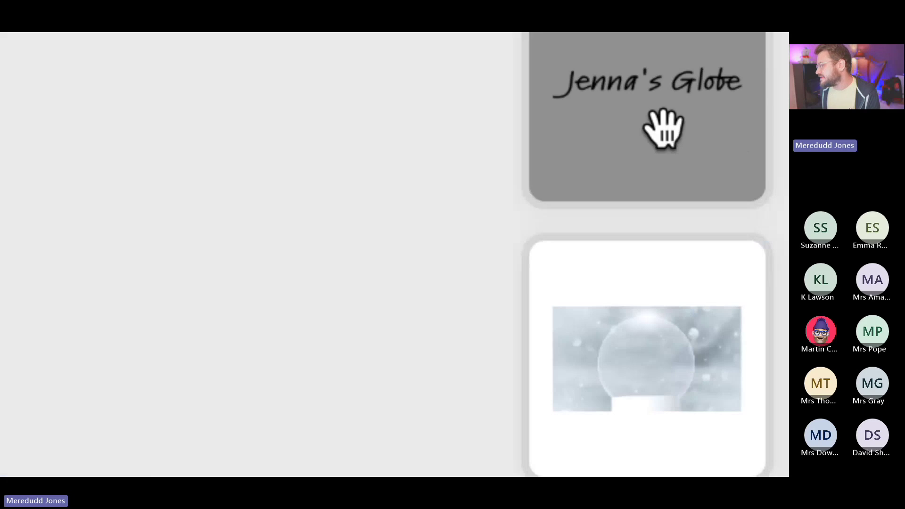
pyautogui.press('super+minus')
pyautogui.press('super+minus')
pyautogui.click(330, 446)
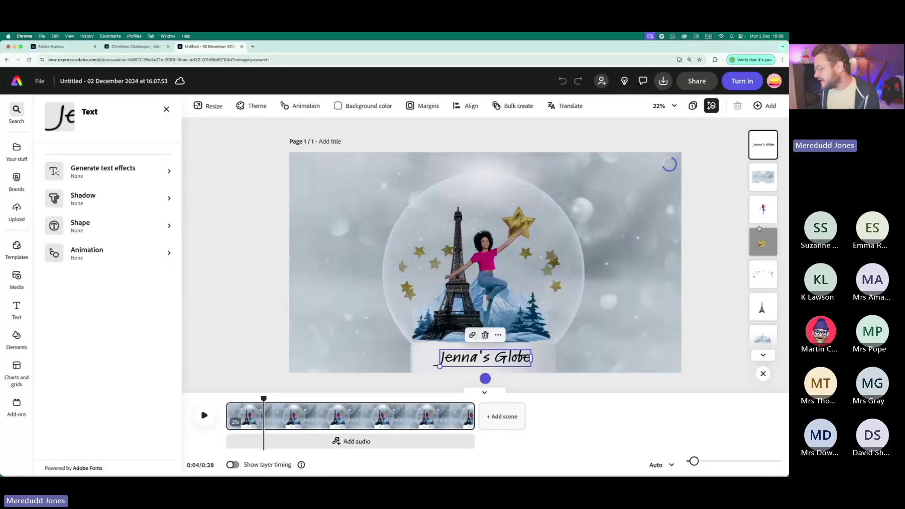
pyautogui.press('super+plus')
pyautogui.doubleClick(445, 356)
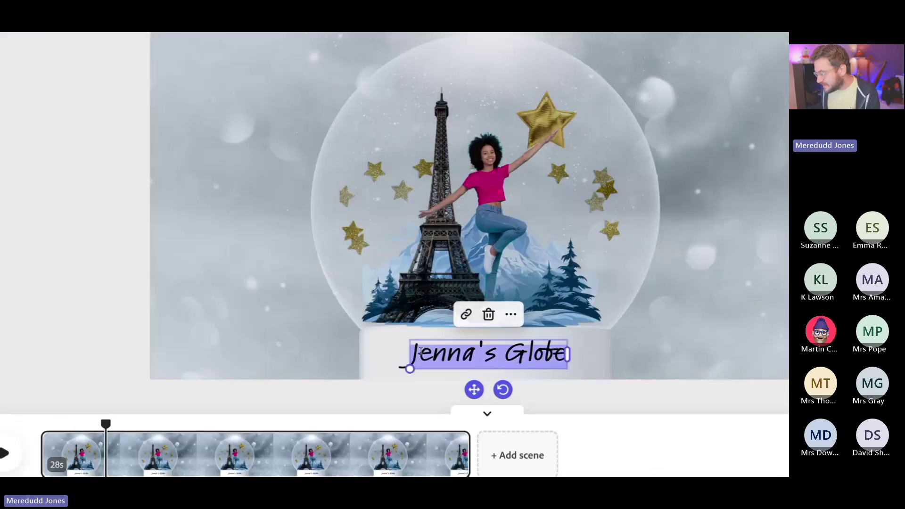
pyautogui.click(445, 349)
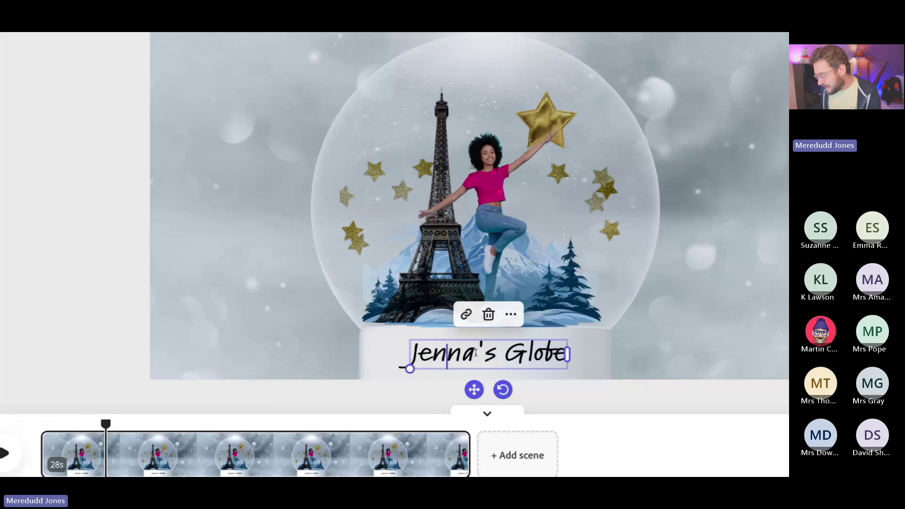
pyautogui.moveTo(476, 353); pyautogui.dragTo(406, 352)
pyautogui.write('Meredudd')
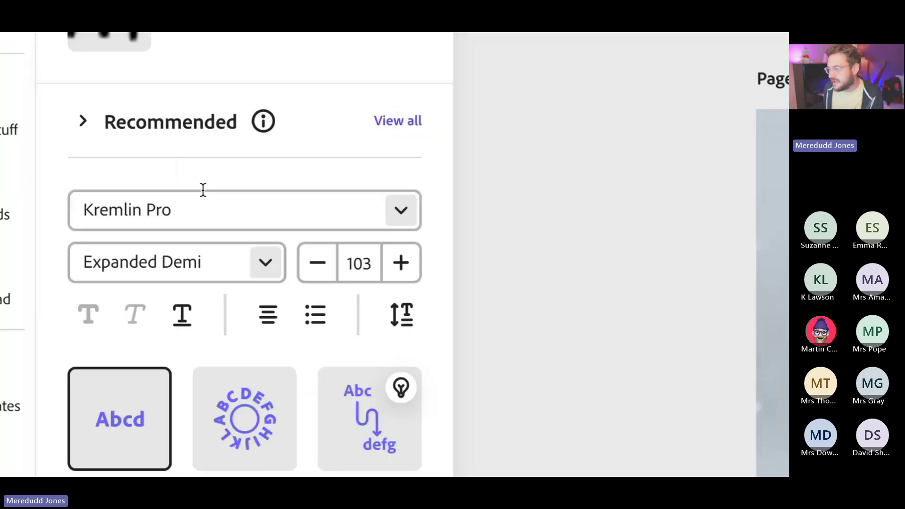
# - Set the caption's font to Joongnajoche OTF Medium, enlarge it to size 138 and centre it on the globe's base
pyautogui.click(277, 214)
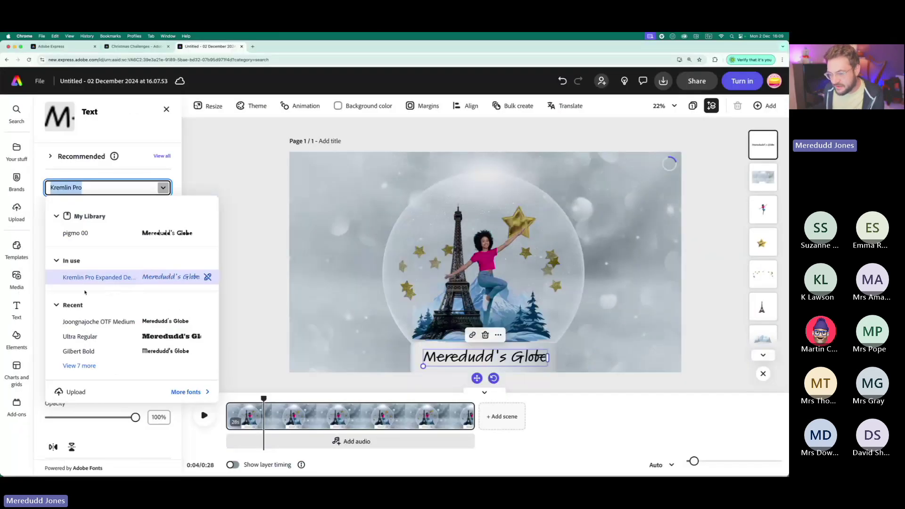
pyautogui.scroll(-2, 118, 367)
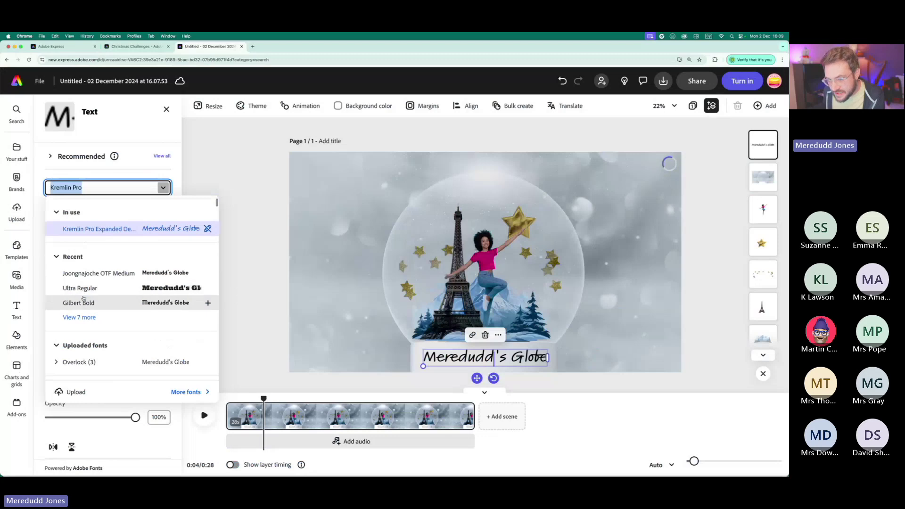
pyautogui.click(163, 274)
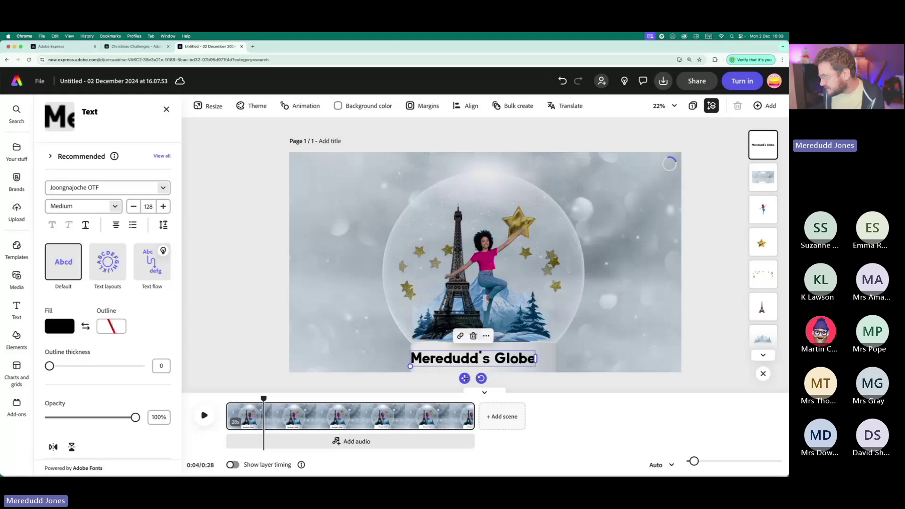
pyautogui.moveTo(465, 378); pyautogui.dragTo(482, 372)
pyautogui.moveTo(427, 360); pyautogui.dragTo(418, 362)
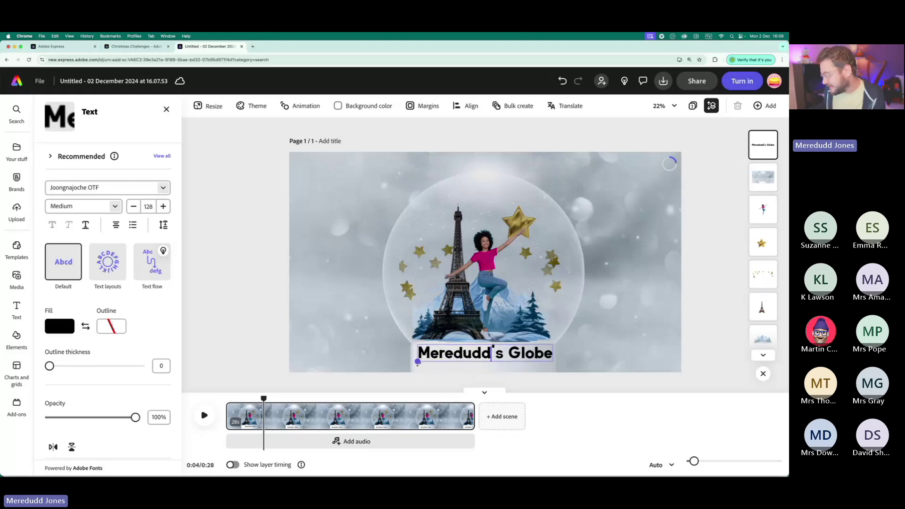
pyautogui.moveTo(477, 373); pyautogui.dragTo(477, 379)
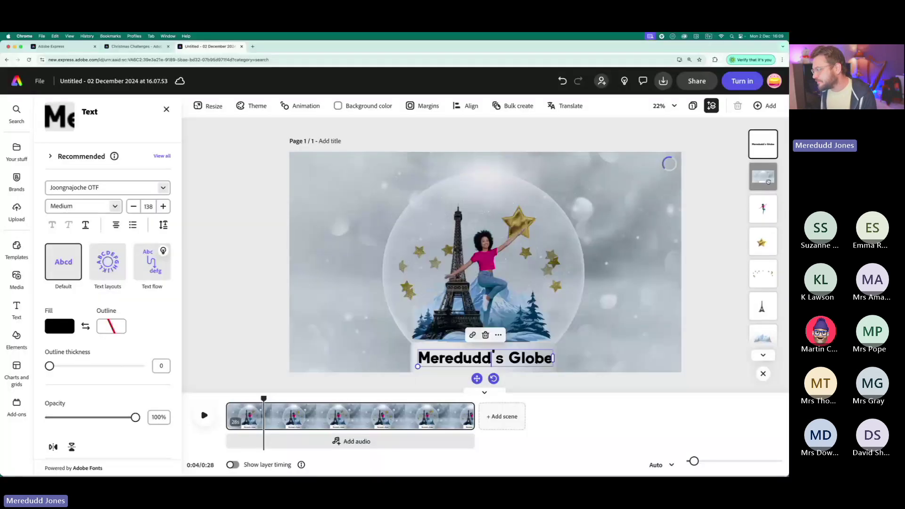
# - Replace the image of the woman in the globe with the portrait PNG from iCloud Drive and remove the portrait's background
pyautogui.click(738, 210)
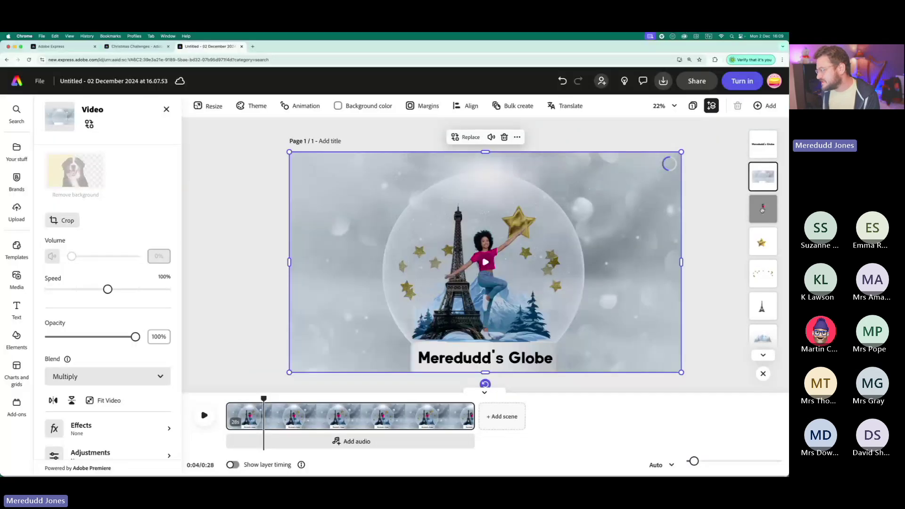
pyautogui.click(764, 208)
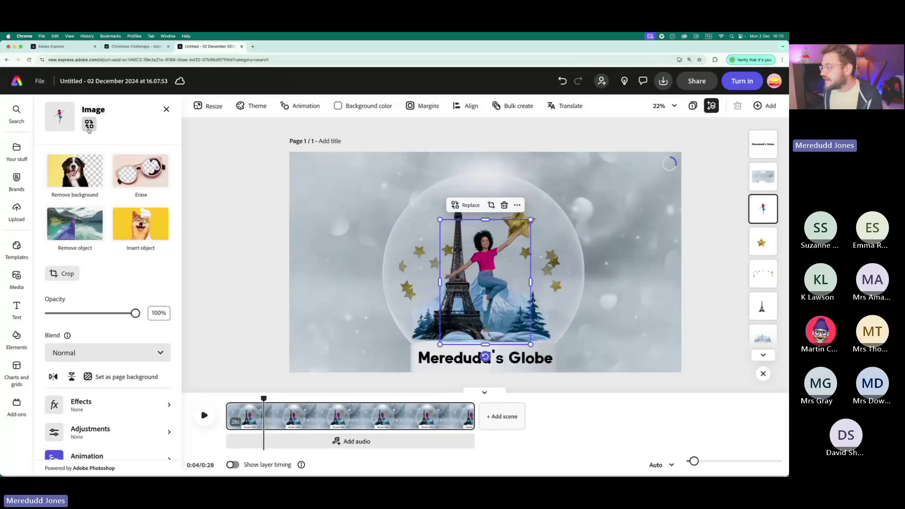
pyautogui.click(467, 205)
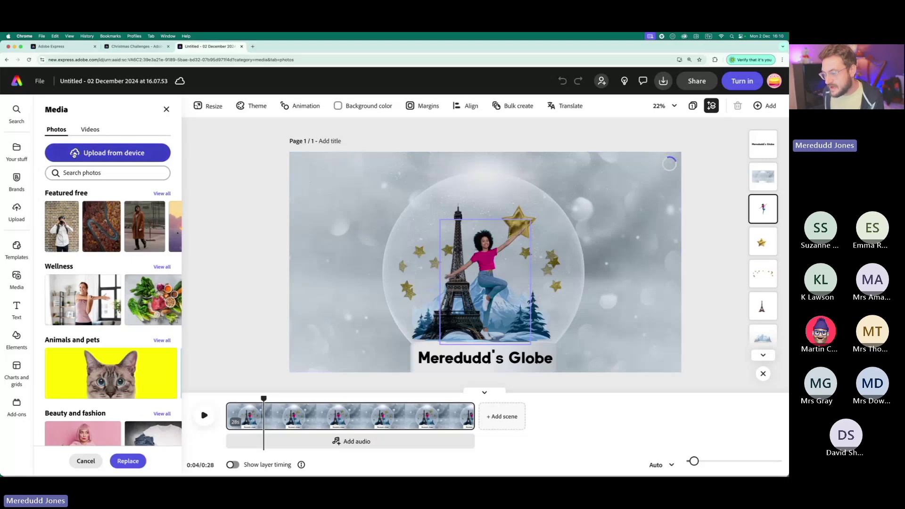
pyautogui.click(74, 155)
pyautogui.click(296, 256)
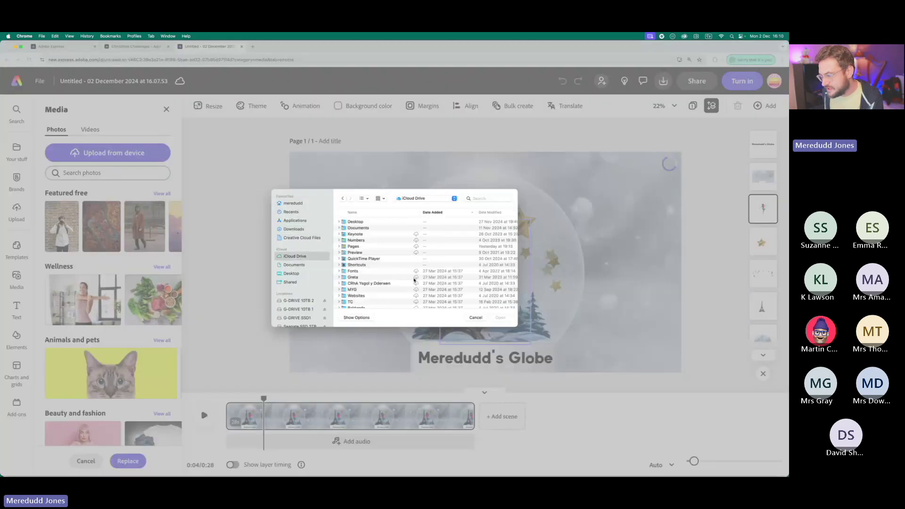
pyautogui.scroll(-10, 414, 280)
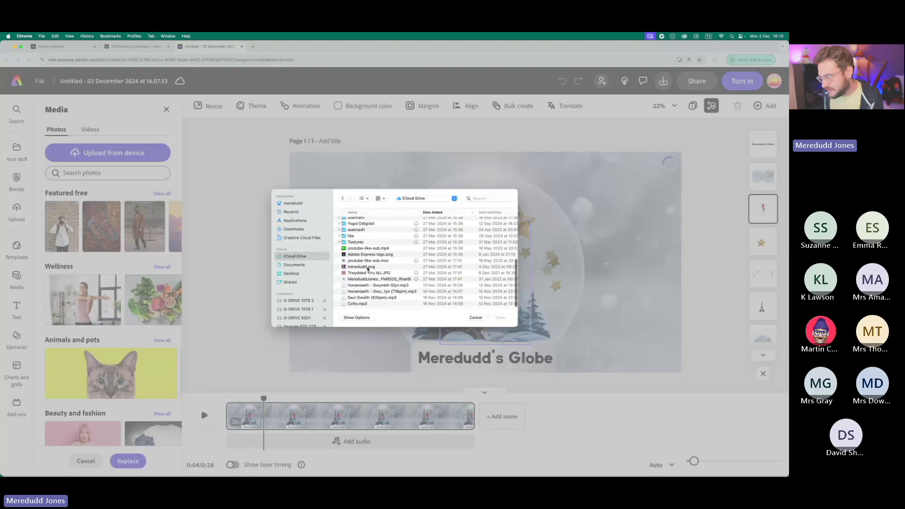
pyautogui.click(368, 267)
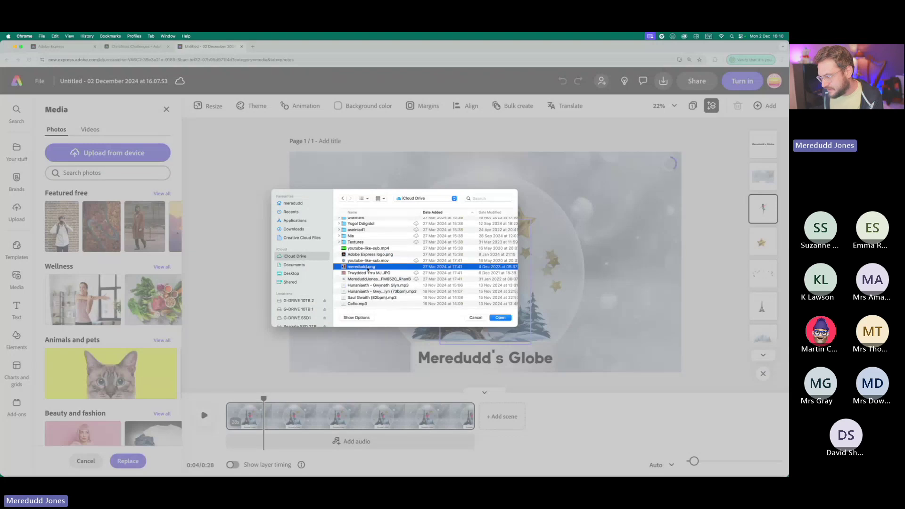
pyautogui.click(501, 318)
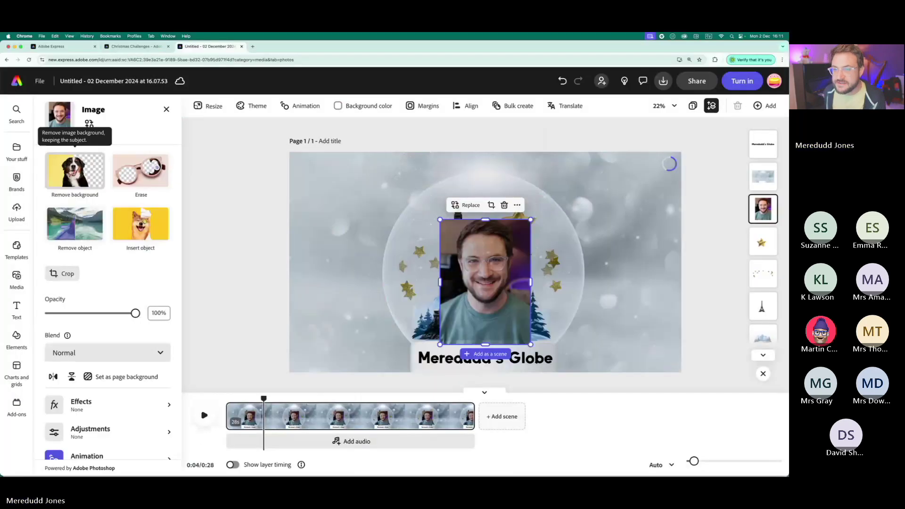
pyautogui.click(149, 187)
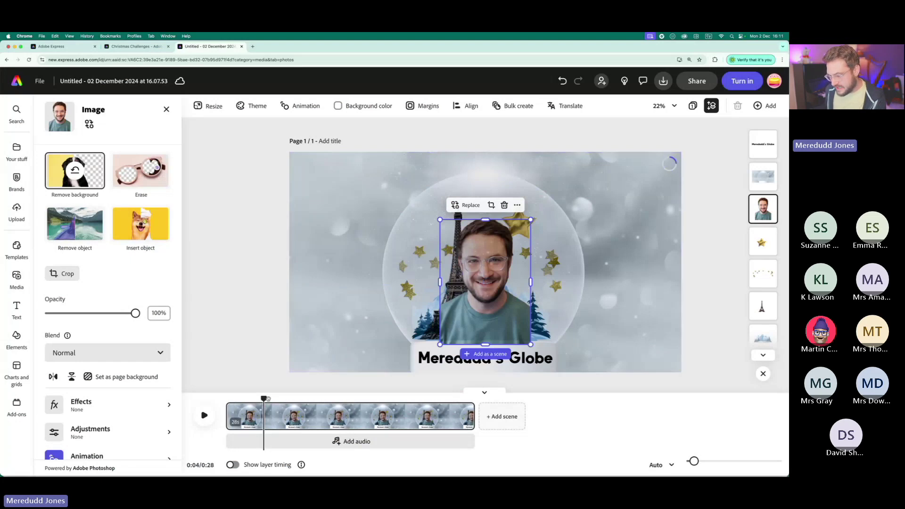
# - Scrub through the timeline and play the animation from the start to check how the portrait moves inside the globe
pyautogui.moveTo(265, 399); pyautogui.dragTo(226, 399)
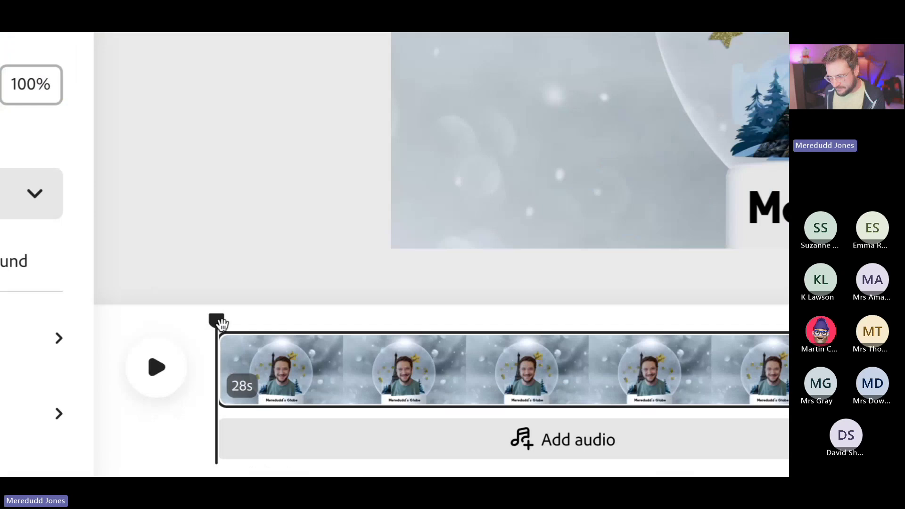
pyautogui.moveTo(218, 321); pyautogui.dragTo(334, 319)
pyautogui.click(593, 342)
pyautogui.moveTo(593, 343); pyautogui.dragTo(218, 343)
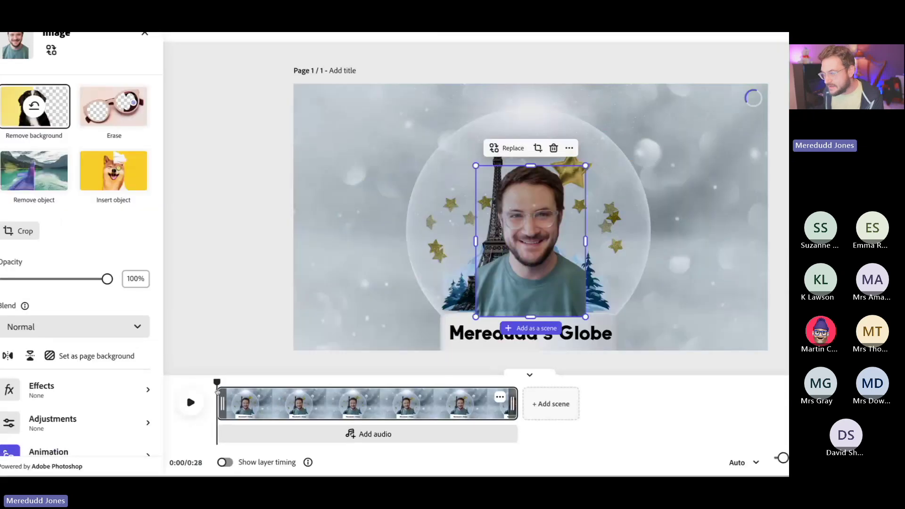
pyautogui.click(156, 368)
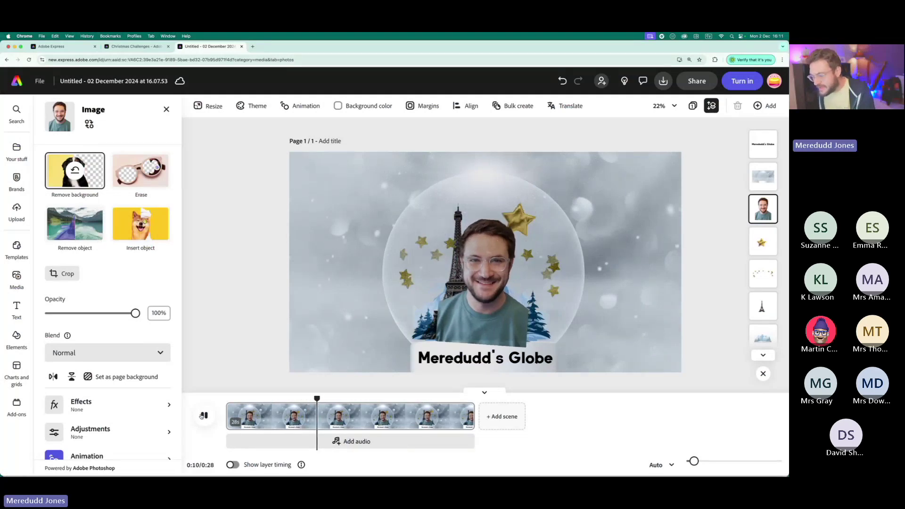
pyautogui.click(507, 248)
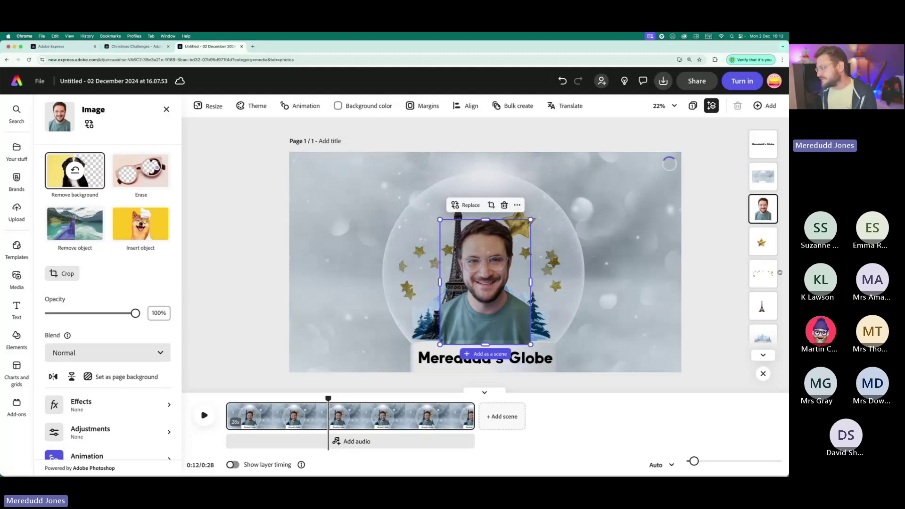
# - Select the layer of small gold stars, start replacing it with a stock photo and search the photos for "music notes"
pyautogui.scroll(5, 780, 272)
pyautogui.click(735, 281)
pyautogui.scroll(-5, 781, 273)
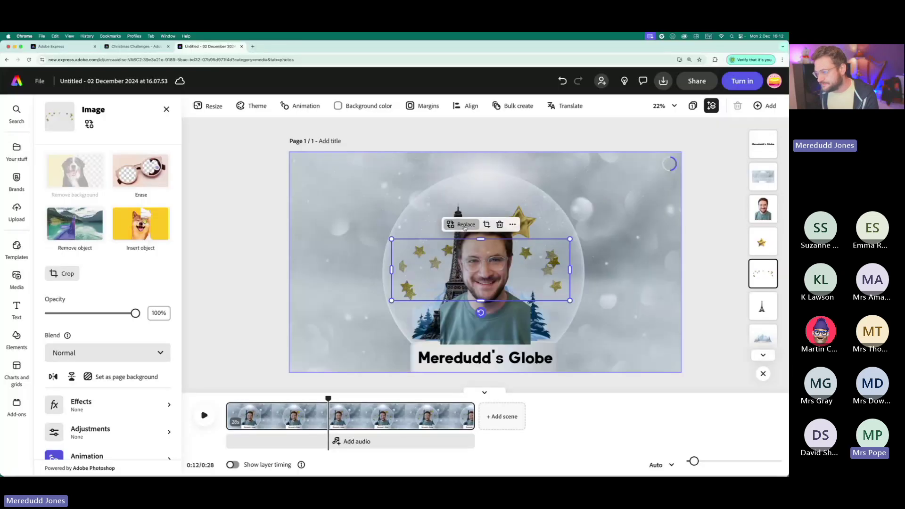
pyautogui.click(454, 250)
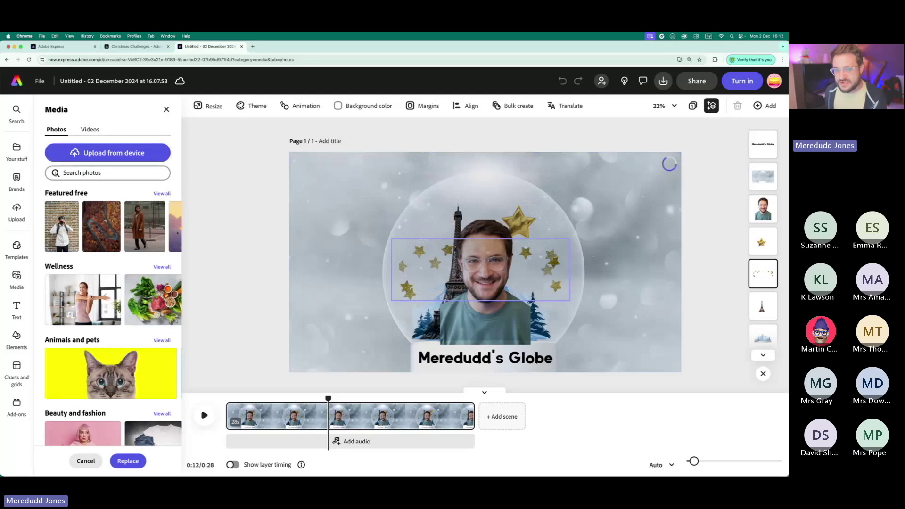
pyautogui.click(65, 173)
pyautogui.write('m')
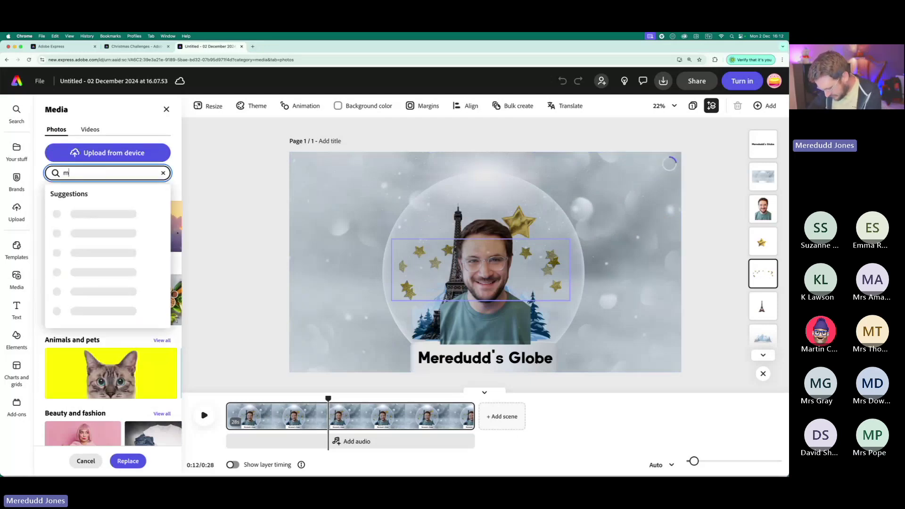
pyautogui.write('usic notes')
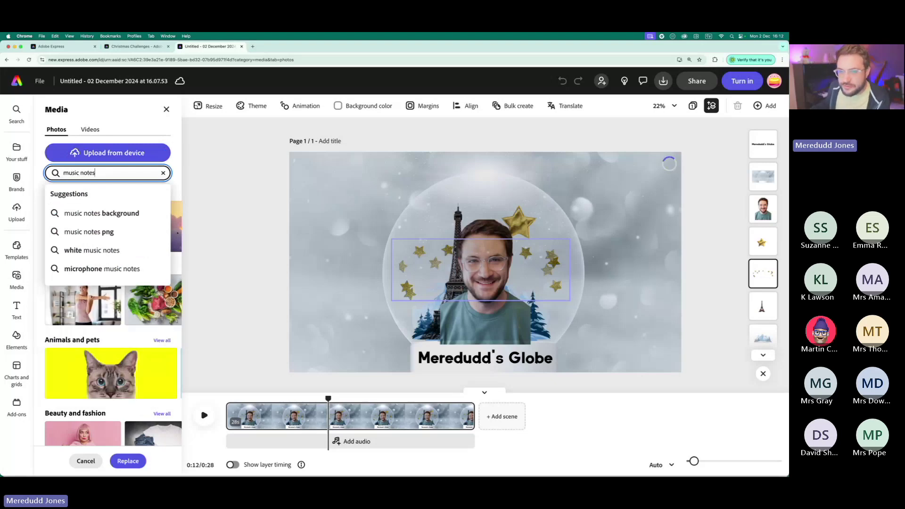
pyautogui.press('Return')
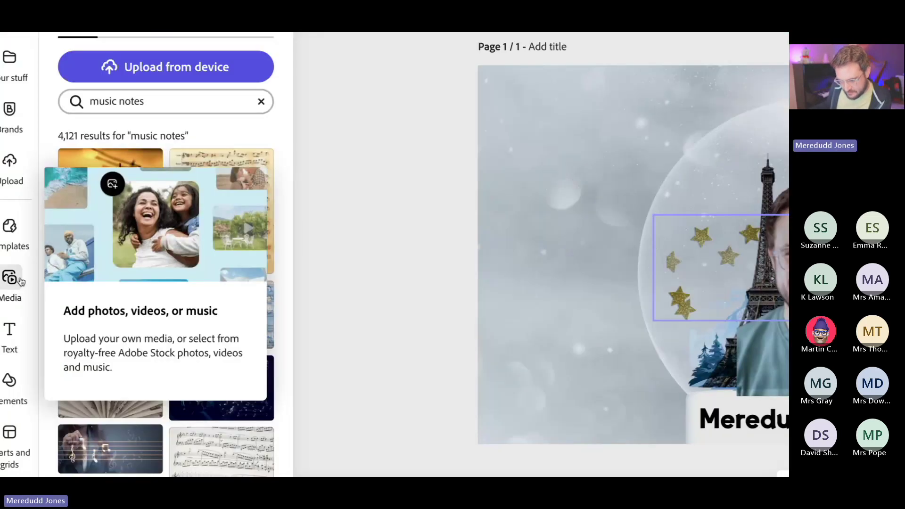
# - Replace the small gold stars with the photo of white chalk music notes on a blackboard
pyautogui.scroll(-2, 71, 296)
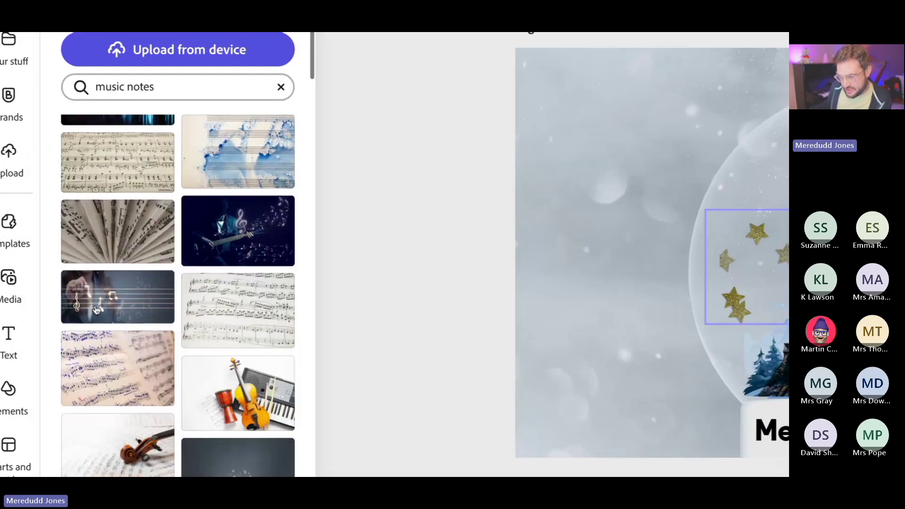
pyautogui.scroll(-6, 110, 309)
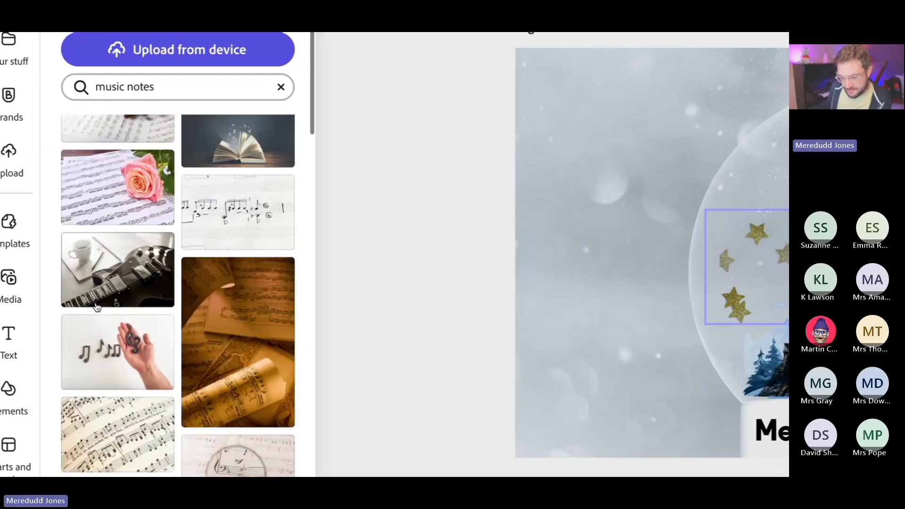
pyautogui.scroll(-3, 97, 307)
pyautogui.scroll(-5, 97, 306)
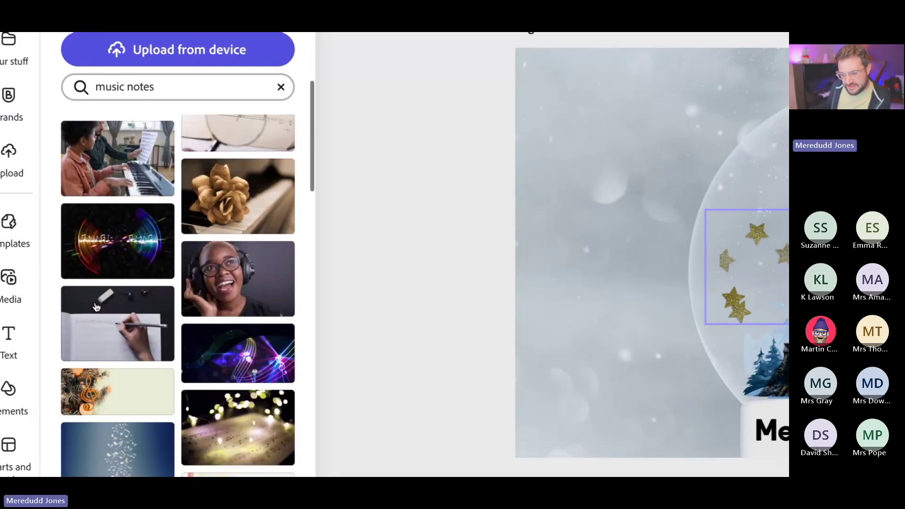
pyautogui.scroll(-5, 96, 308)
pyautogui.scroll(-5, 96, 308)
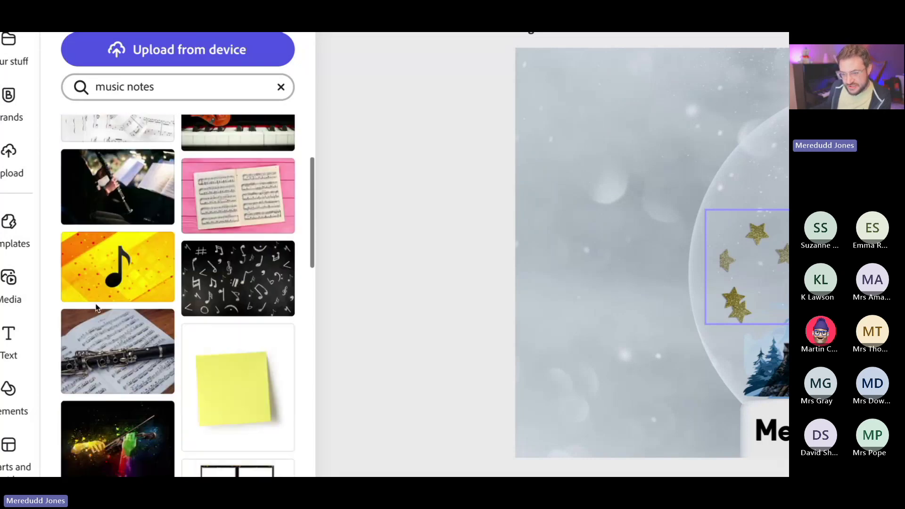
pyautogui.scroll(-7, 97, 308)
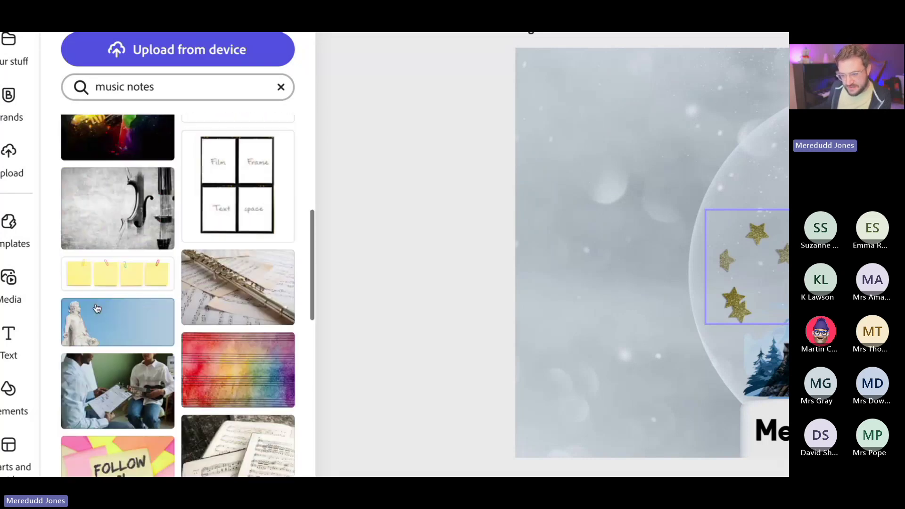
pyautogui.scroll(-7, 97, 308)
pyautogui.scroll(-7, 96, 309)
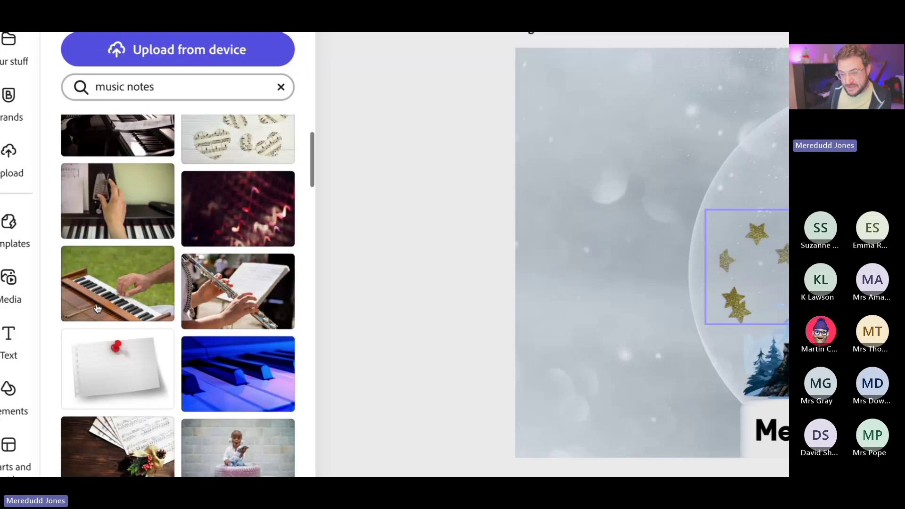
pyautogui.scroll(-15, 96, 308)
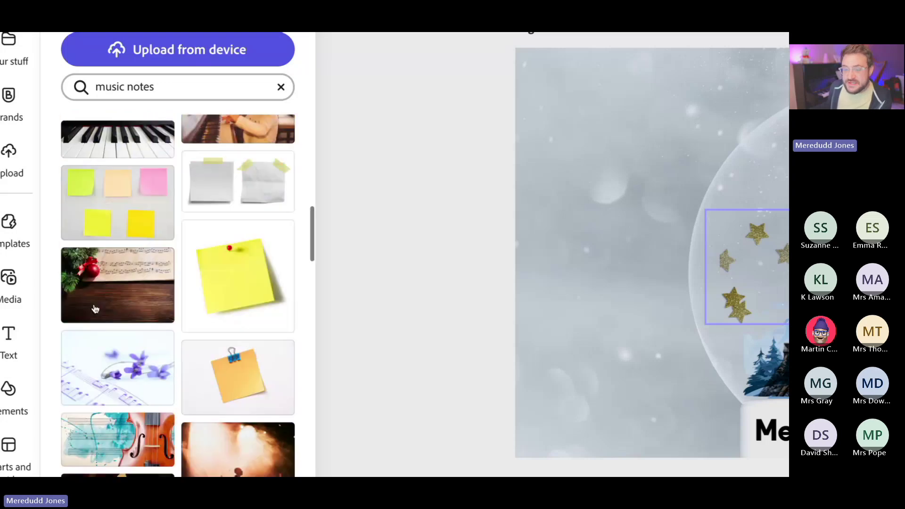
pyautogui.scroll(-6, 96, 308)
pyautogui.scroll(-6, 96, 309)
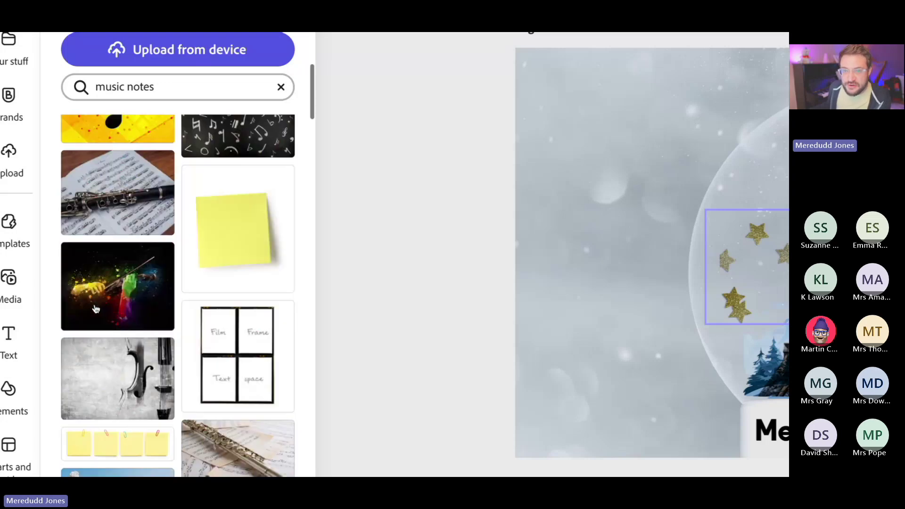
pyautogui.scroll(20, 96, 308)
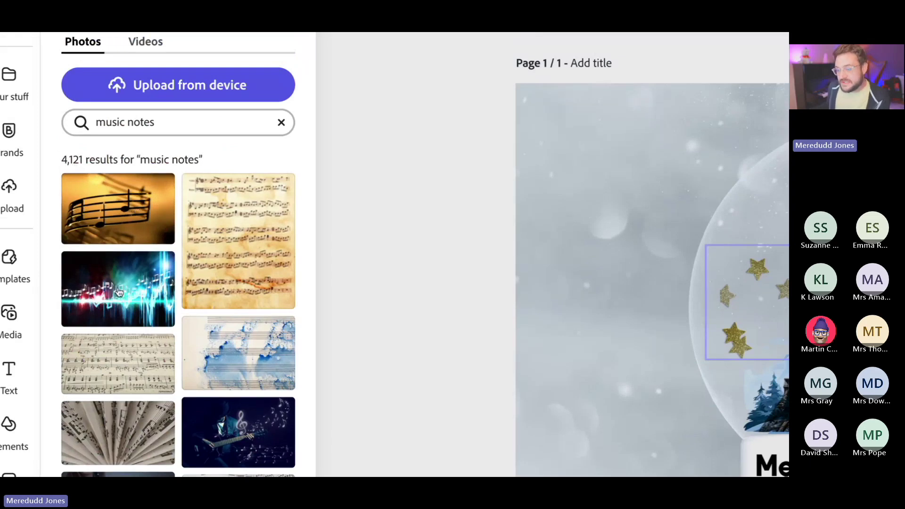
pyautogui.scroll(-10, 118, 292)
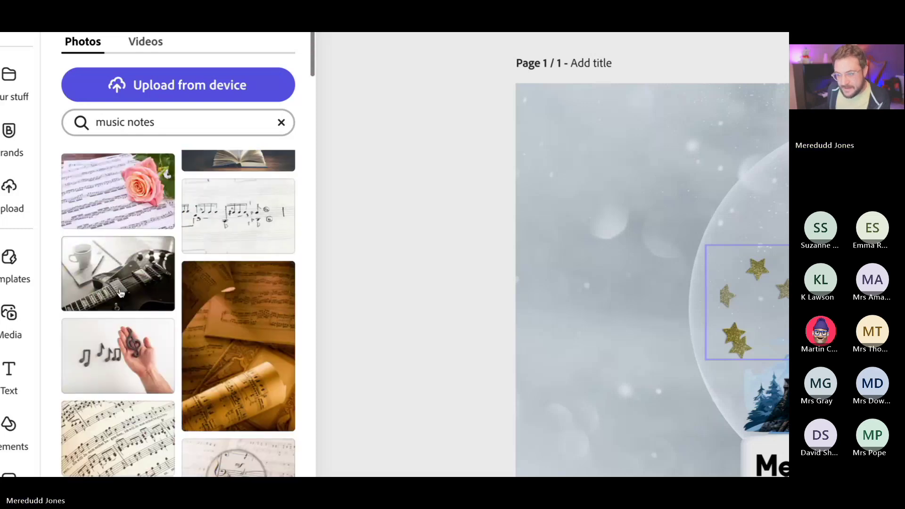
pyautogui.scroll(-5, 119, 293)
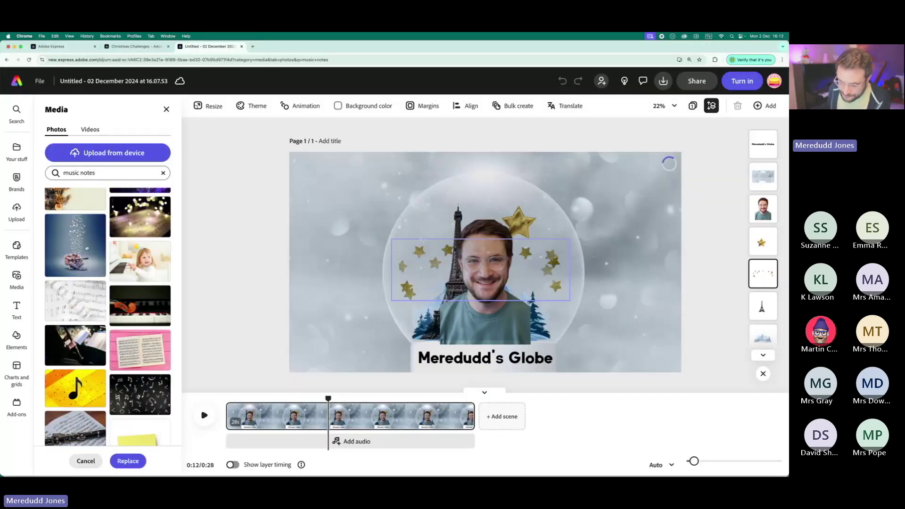
pyautogui.scroll(-3, 86, 248)
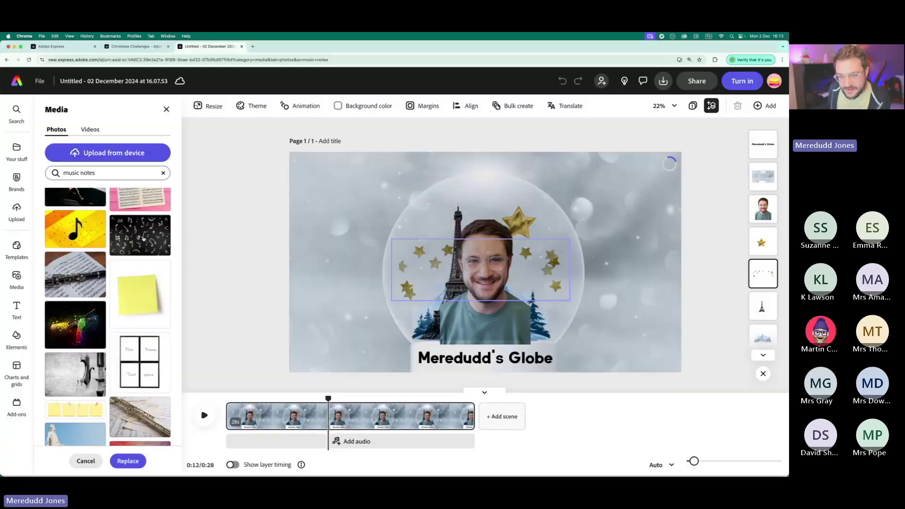
pyautogui.click(224, 234)
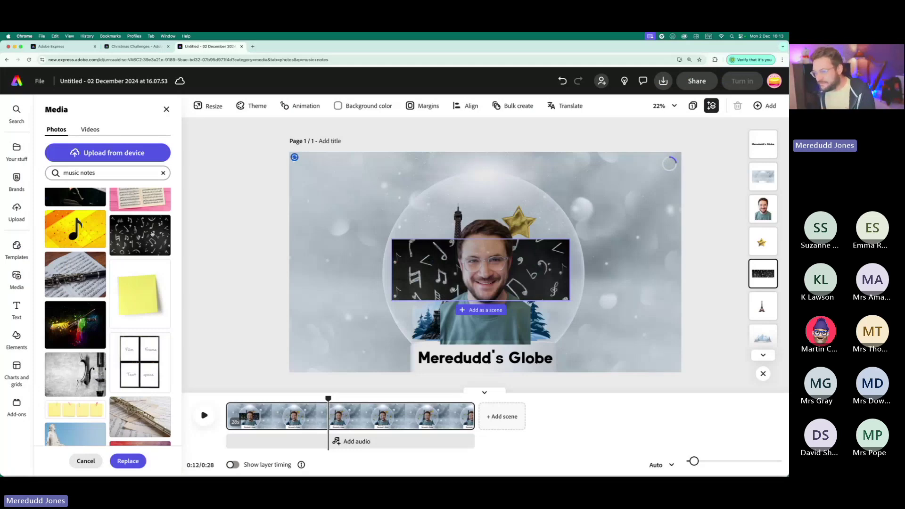
pyautogui.click(562, 289)
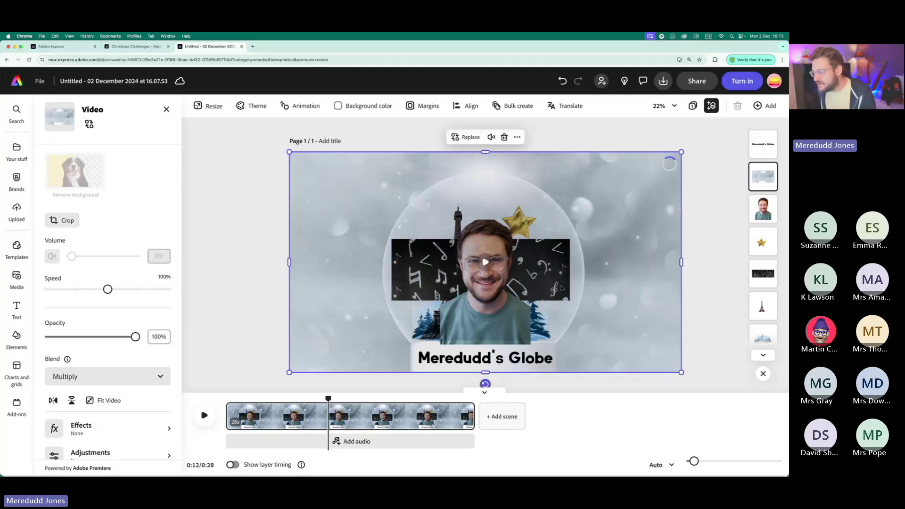
# - Extend the blackboard music-notes image upwards and downwards so it covers more of the globe behind the portrait
pyautogui.click(766, 268)
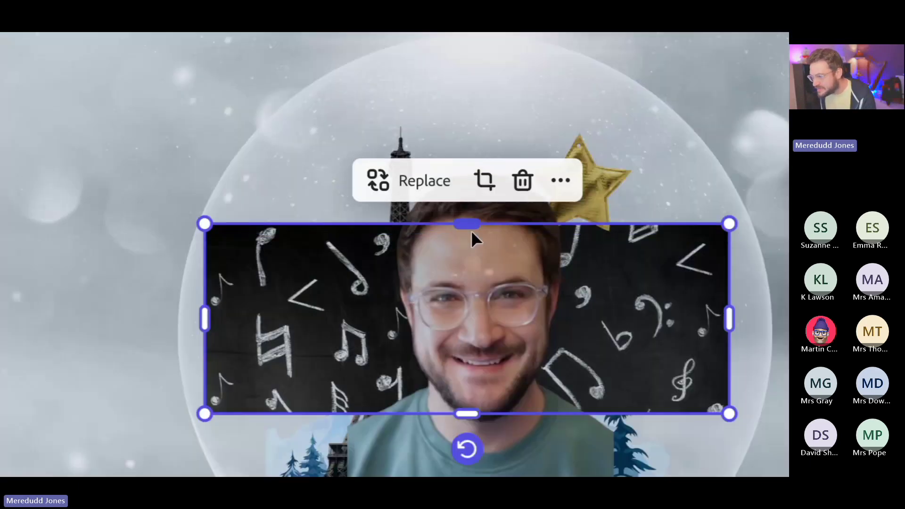
pyautogui.moveTo(471, 230); pyautogui.dragTo(471, 182)
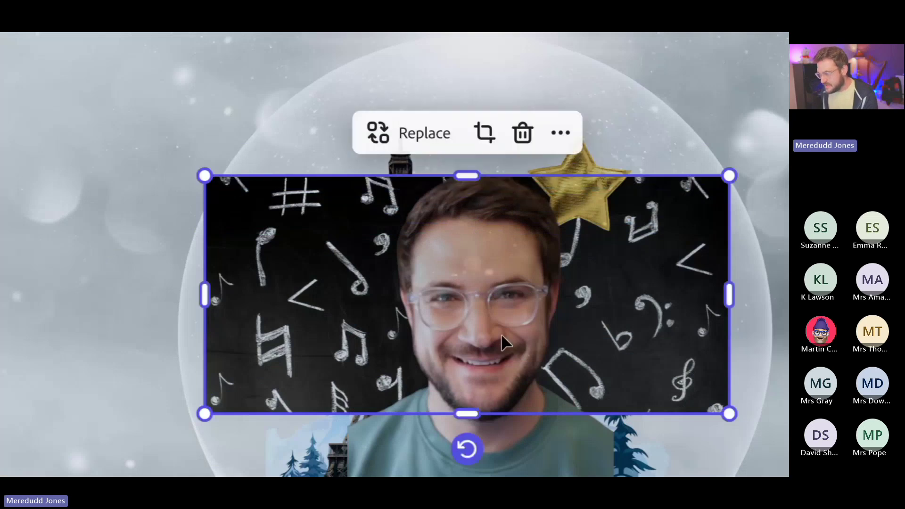
pyautogui.scroll(-3, 502, 332)
pyautogui.moveTo(465, 256); pyautogui.dragTo(475, 324)
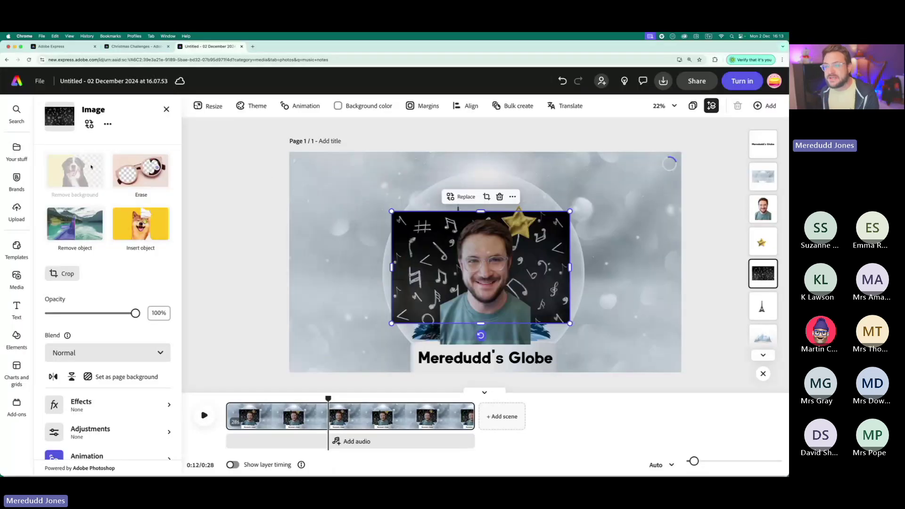
pyautogui.click(272, 208)
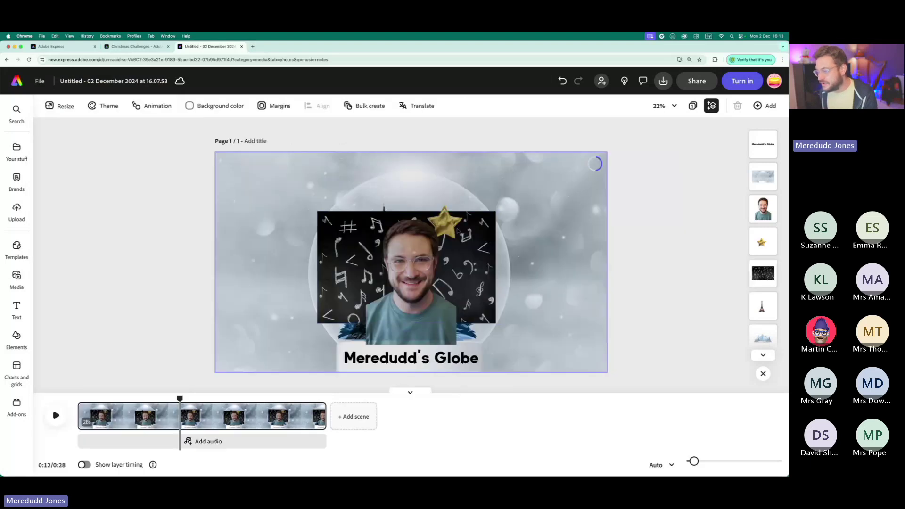
# - Select the large gold star, start replacing it with a stock photo and look through the photos for "football"
pyautogui.scroll(5, 458, 230)
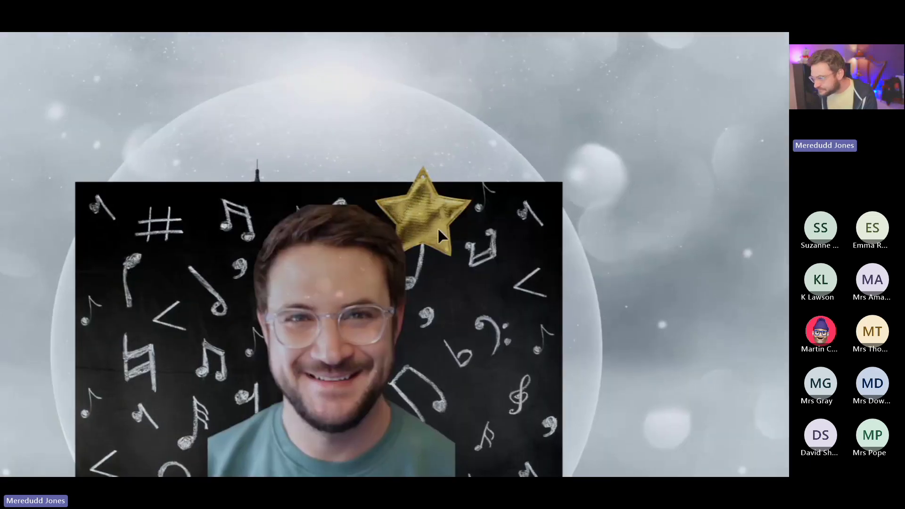
pyautogui.scroll(-5, 437, 227)
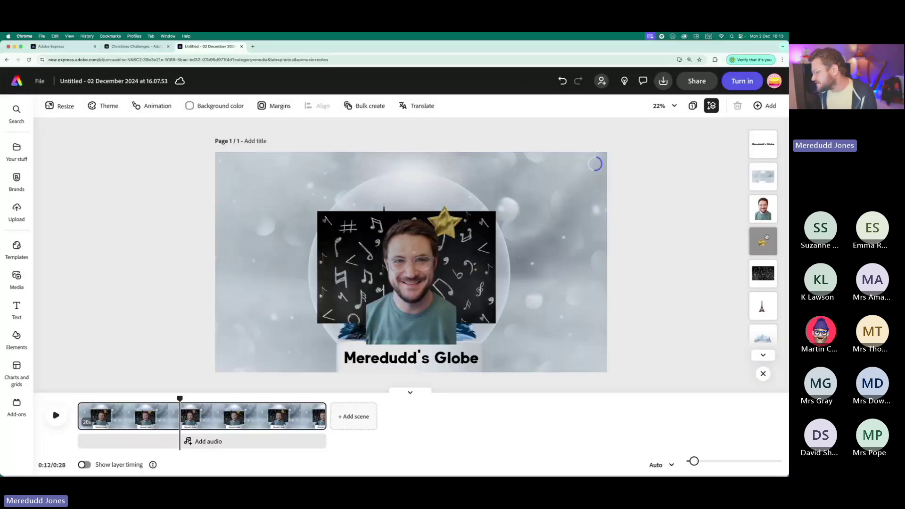
pyautogui.scroll(5, 767, 237)
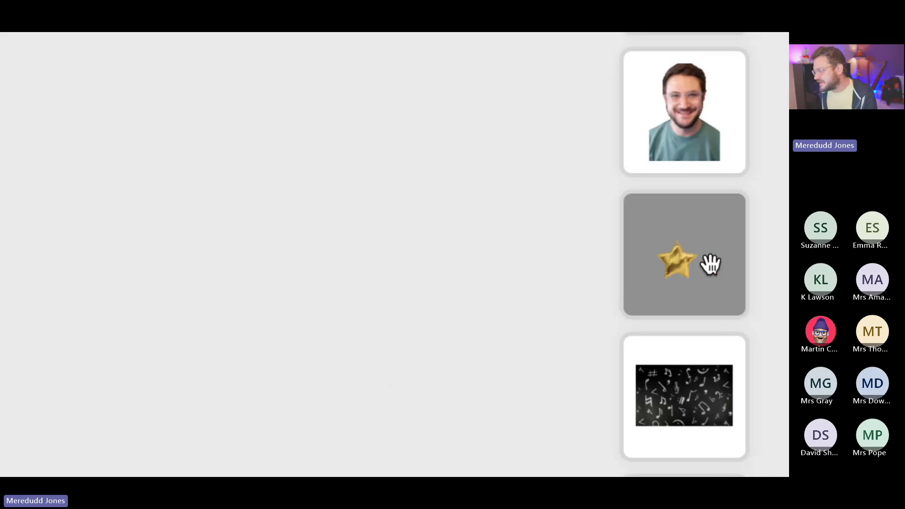
pyautogui.click(711, 264)
pyautogui.scroll(-5, 693, 263)
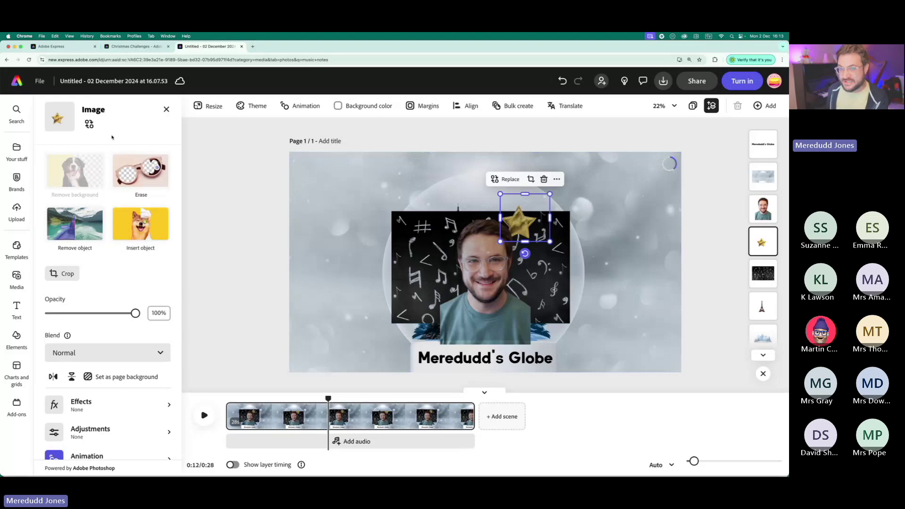
pyautogui.click(89, 124)
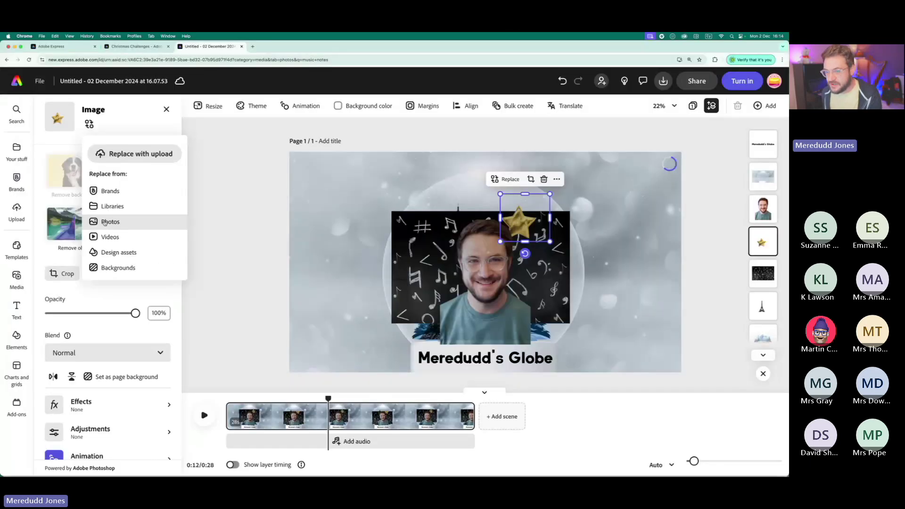
pyautogui.click(150, 218)
pyautogui.tripleClick(105, 172)
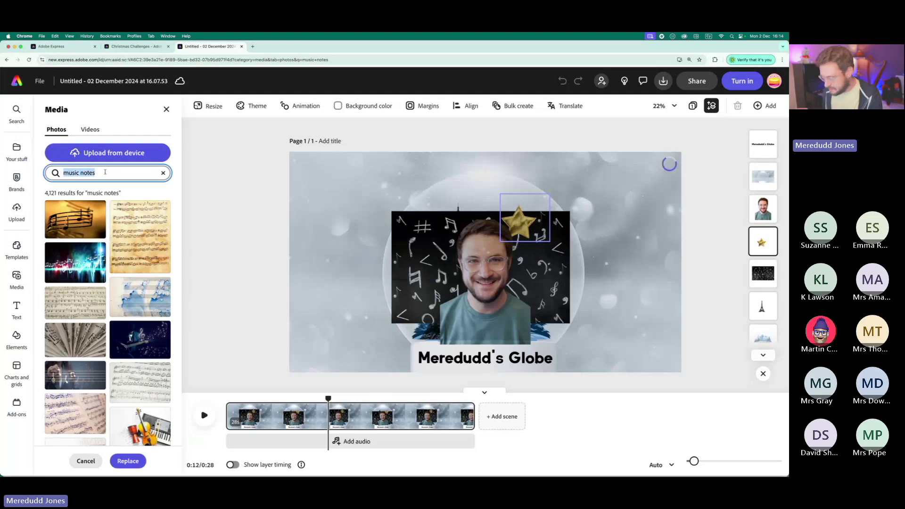
pyautogui.write('football')
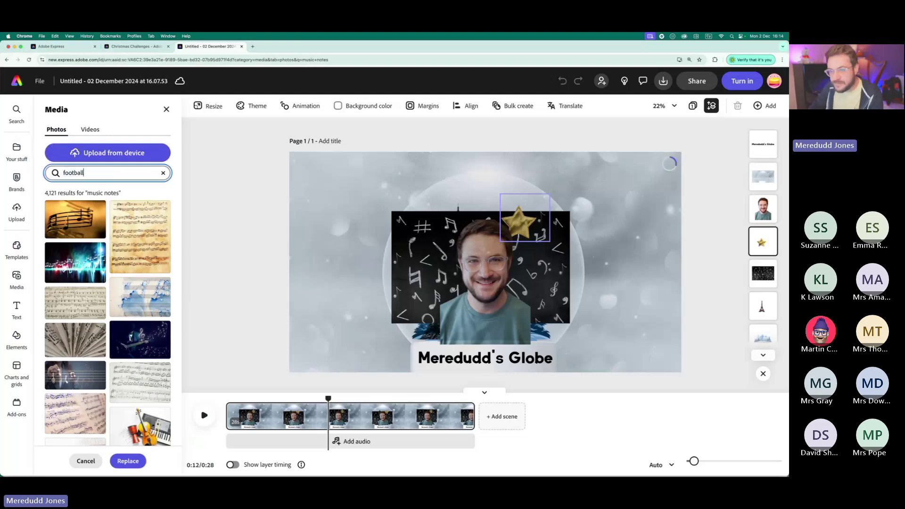
pyautogui.press('Return')
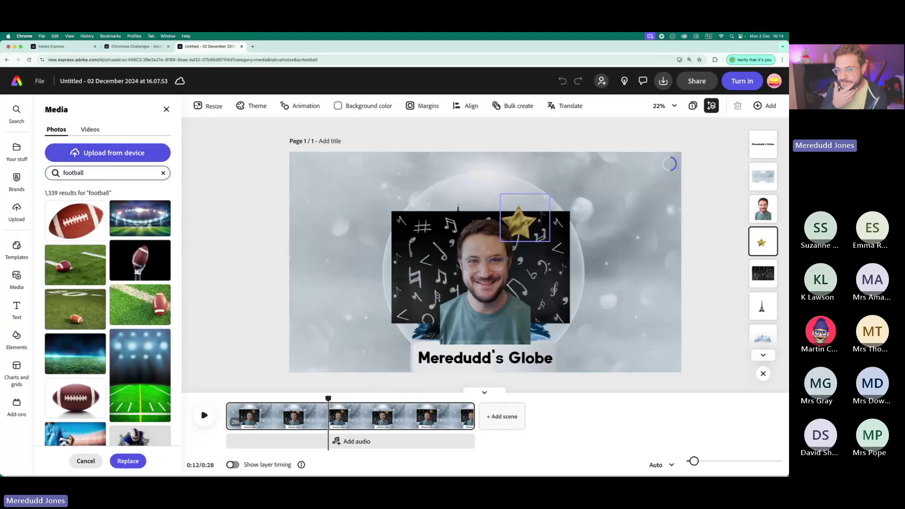
pyautogui.scroll(-3, 102, 237)
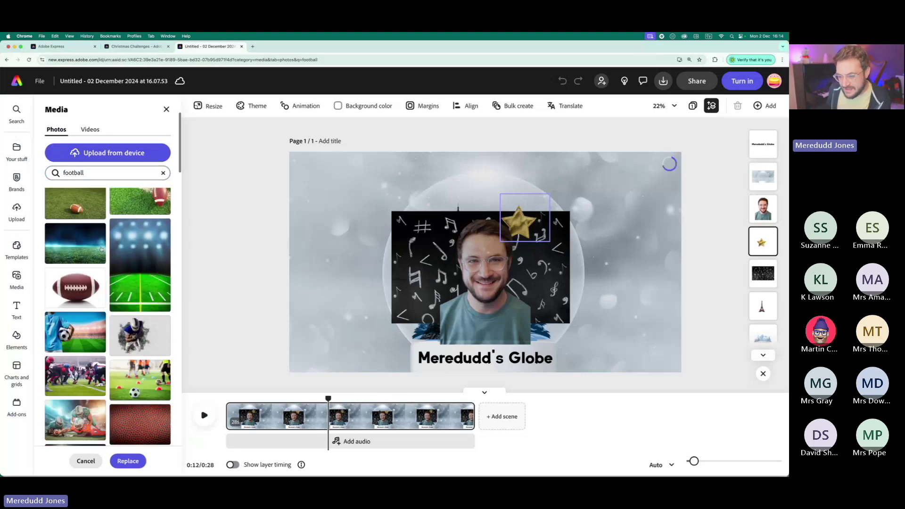
pyautogui.scroll(-3, 100, 249)
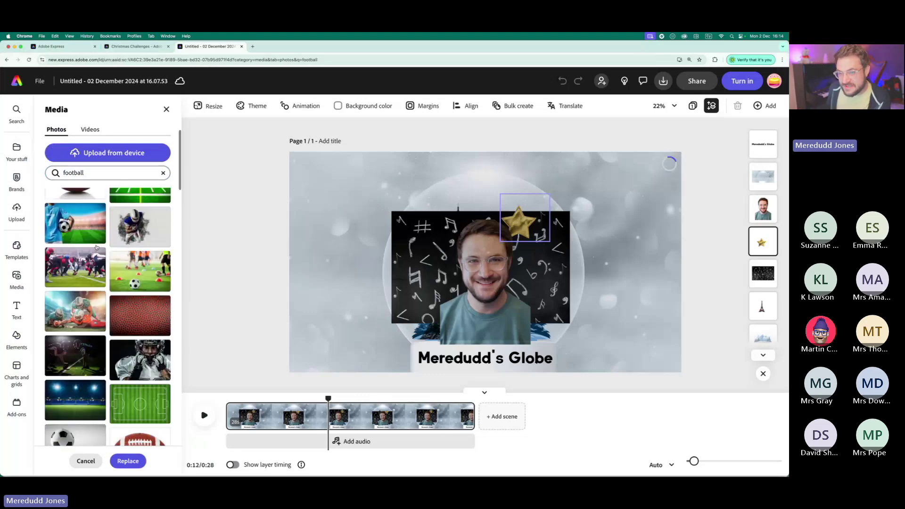
# - Search the replacement photos for "soccer", look through them and leave the photo replacement without choosing one
pyautogui.scroll(6, 96, 246)
pyautogui.click(94, 173)
pyautogui.write('soccer')
pyautogui.press('Return')
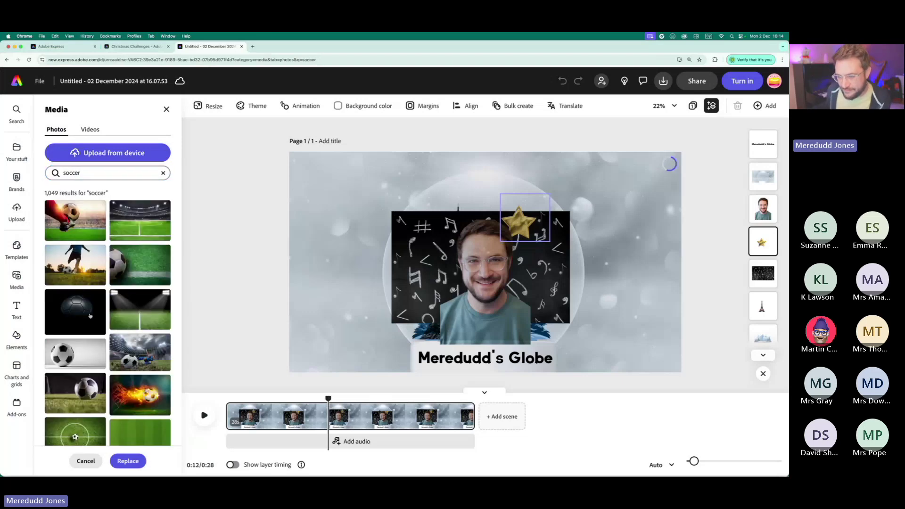
pyautogui.scroll(-2, 91, 315)
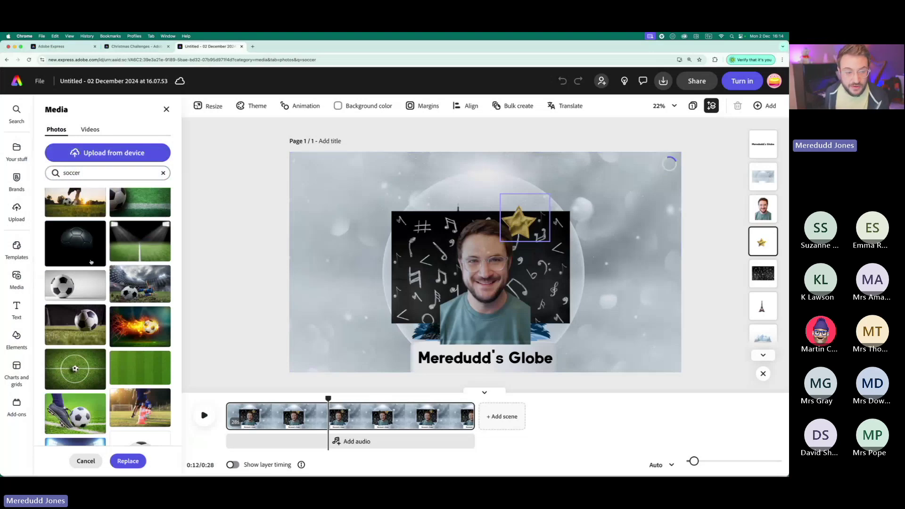
pyautogui.press('Escape')
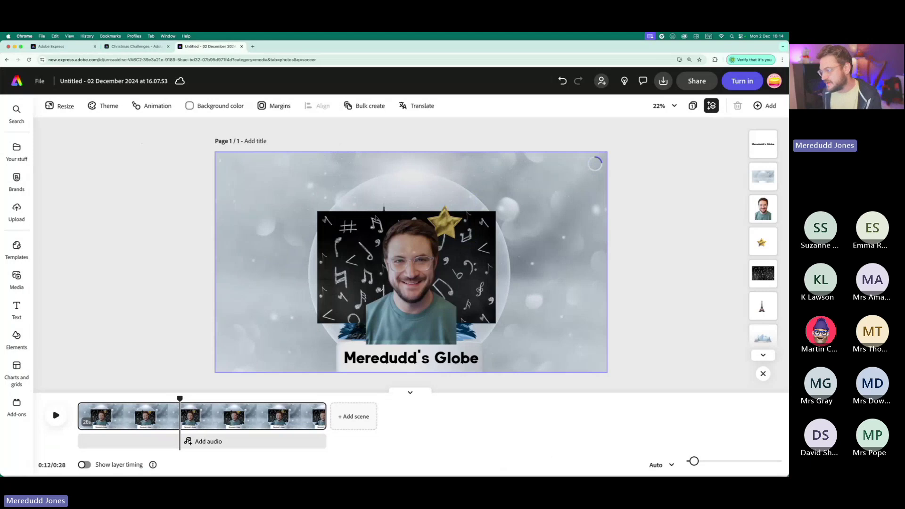
# - Replace the large gold star with the plain black-and-cream soccer ball from the "soccer" design assets
pyautogui.click(767, 236)
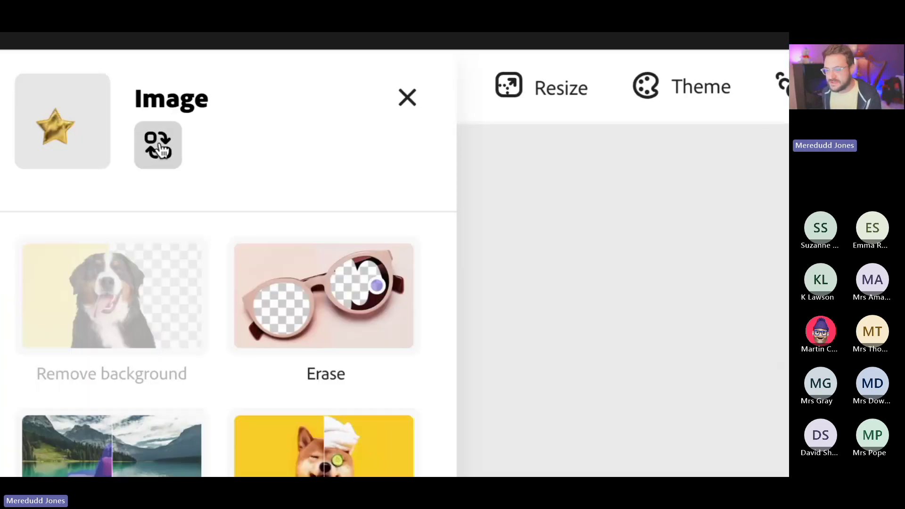
pyautogui.click(160, 149)
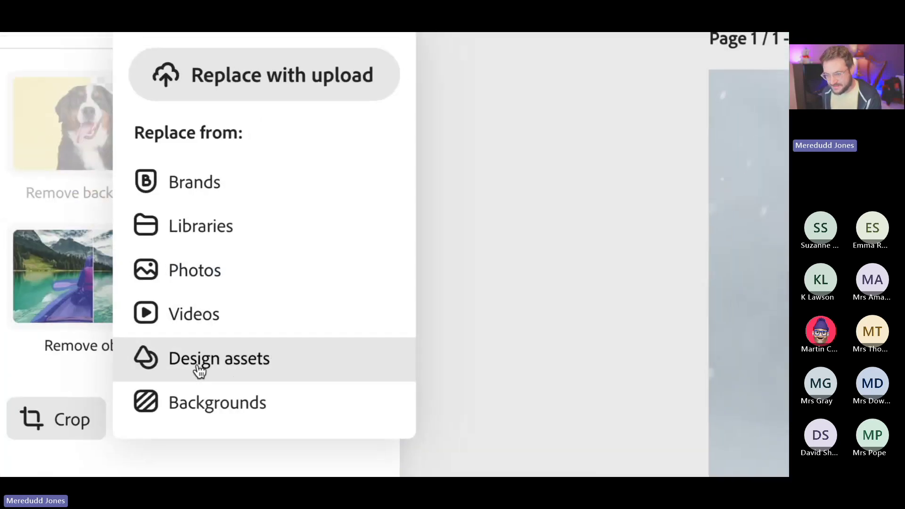
pyautogui.click(199, 371)
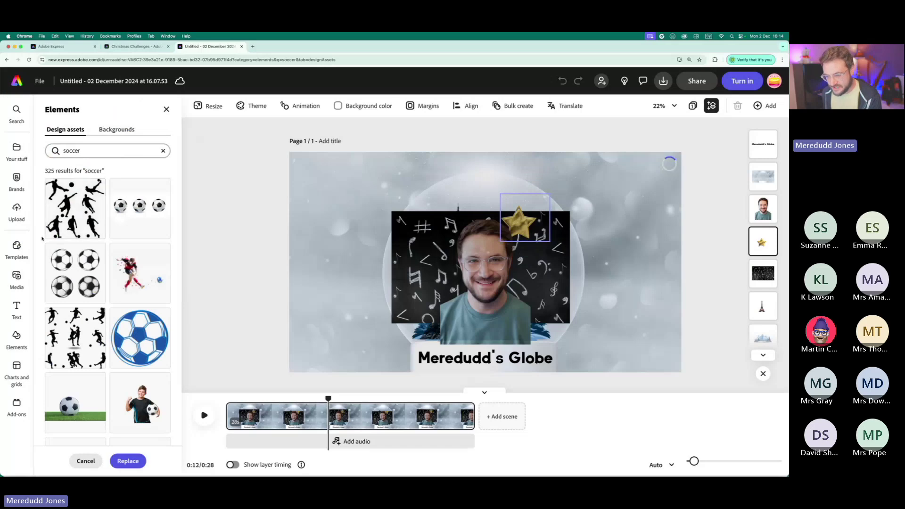
pyautogui.scroll(-2, 42, 239)
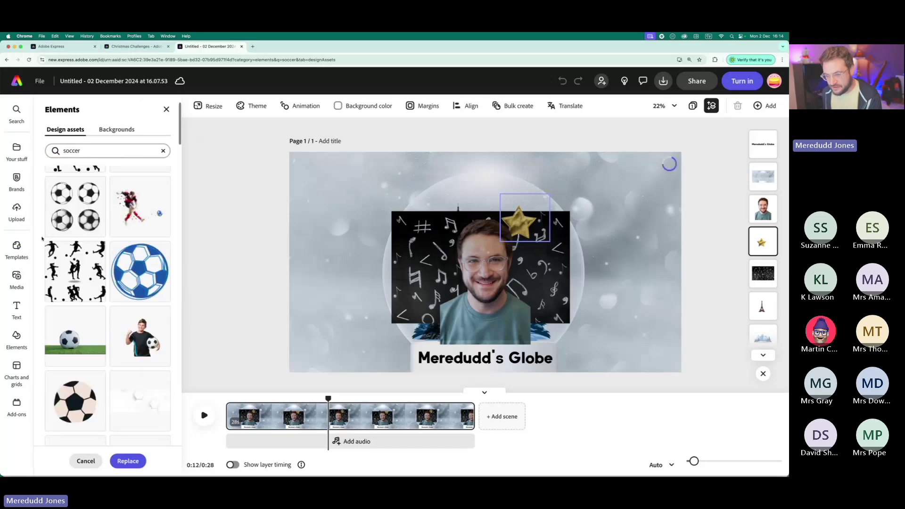
pyautogui.scroll(-3, 38, 283)
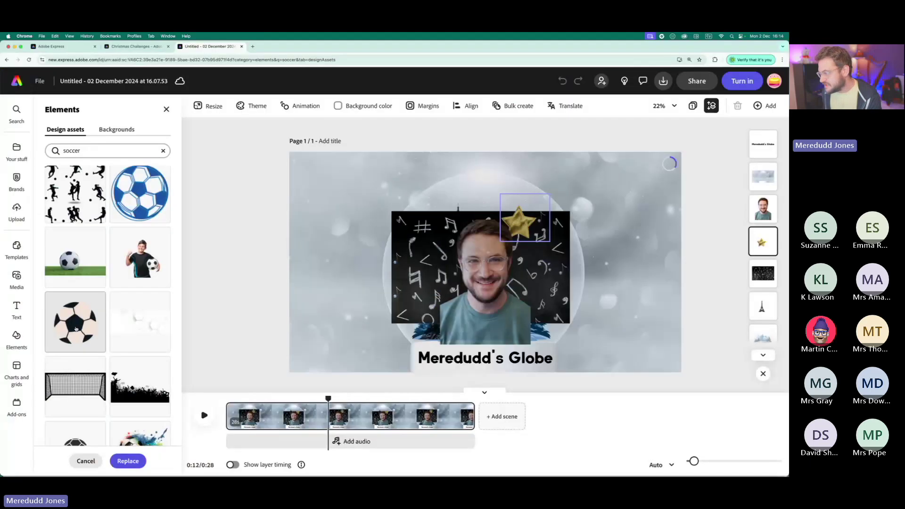
pyautogui.click(179, 292)
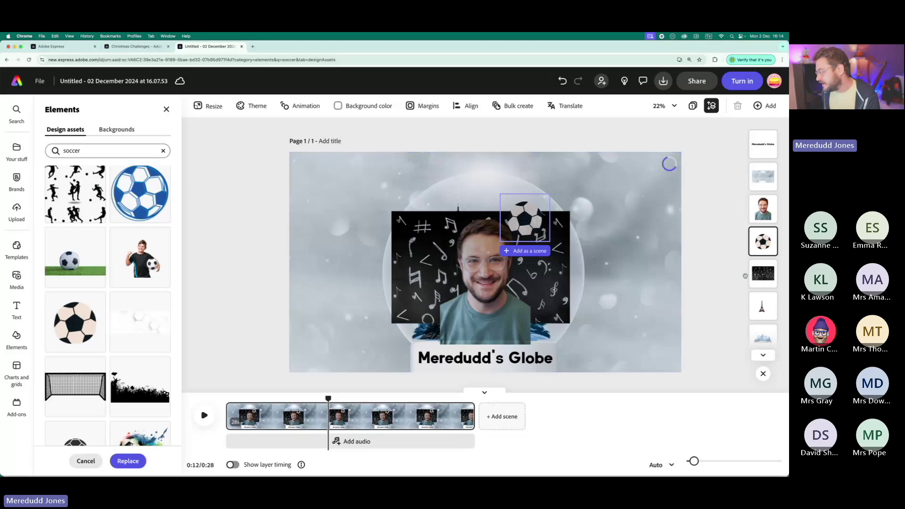
# - Select the blackboard music-notes image, start replacing it with a design asset and search the assets for "music notes"
pyautogui.click(760, 275)
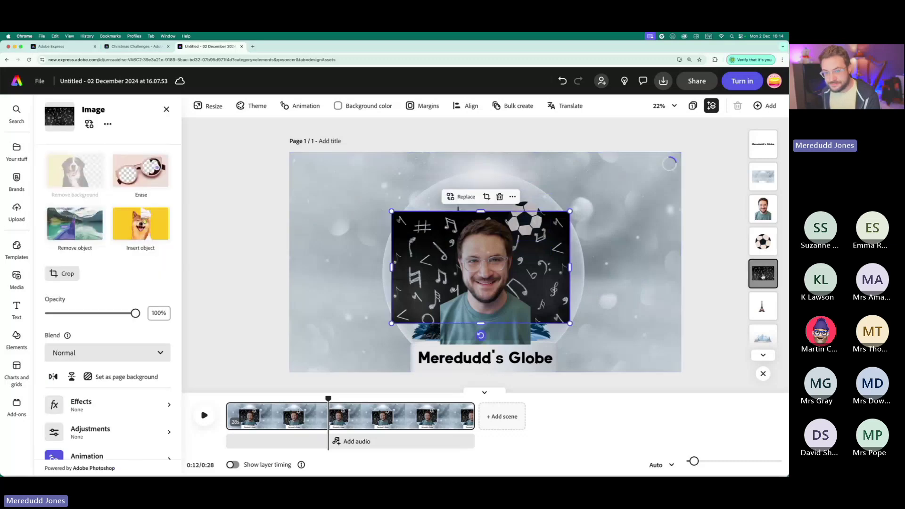
pyautogui.click(275, 202)
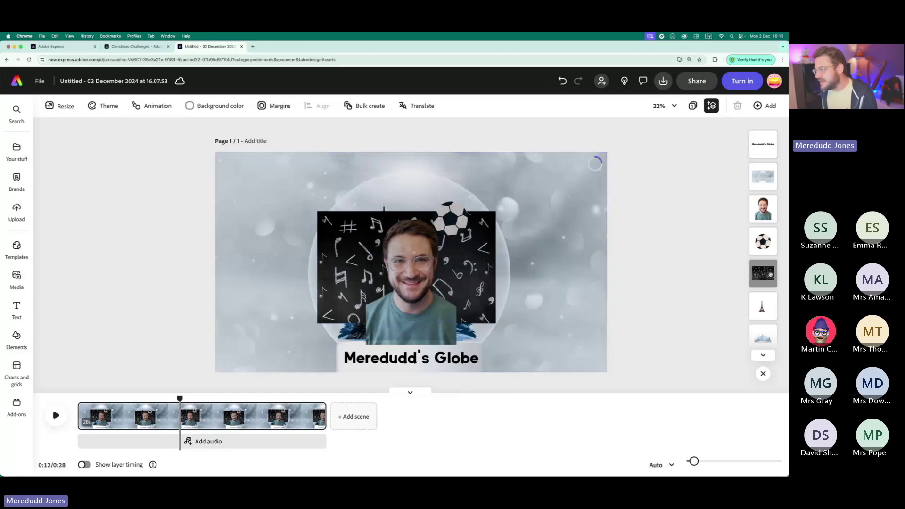
pyautogui.click(763, 273)
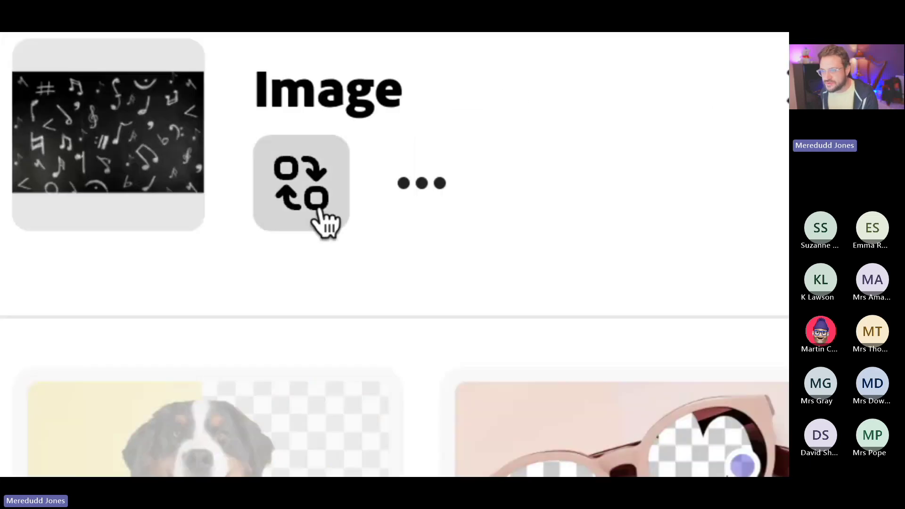
pyautogui.click(161, 154)
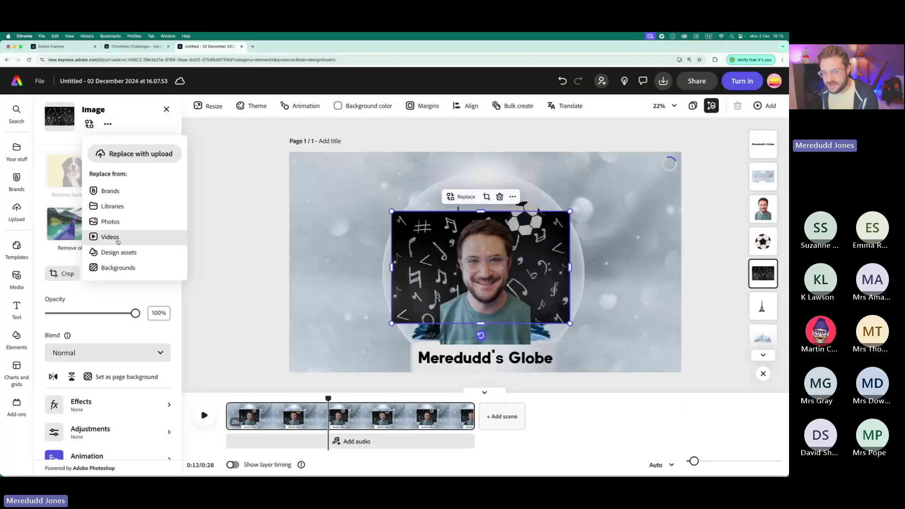
pyautogui.click(118, 252)
pyautogui.click(111, 151)
pyautogui.press('super+a')
pyautogui.write('music notes')
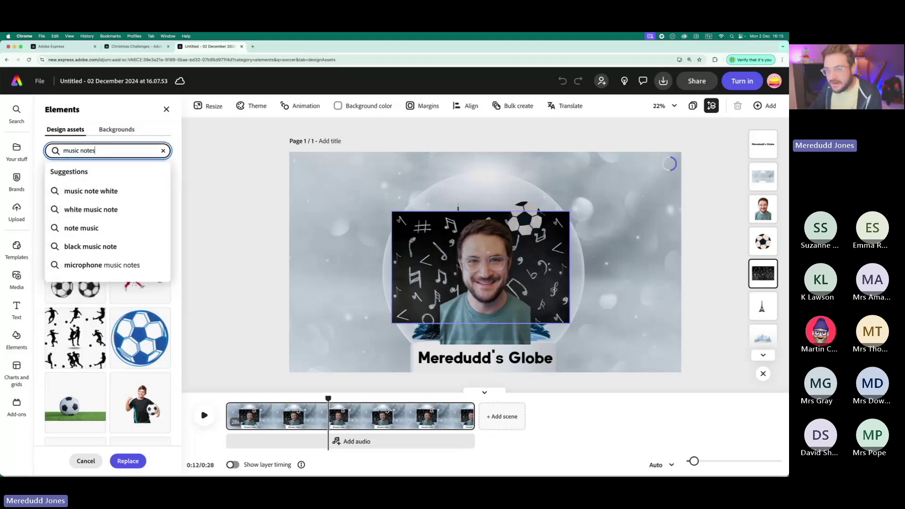
pyautogui.press('Return')
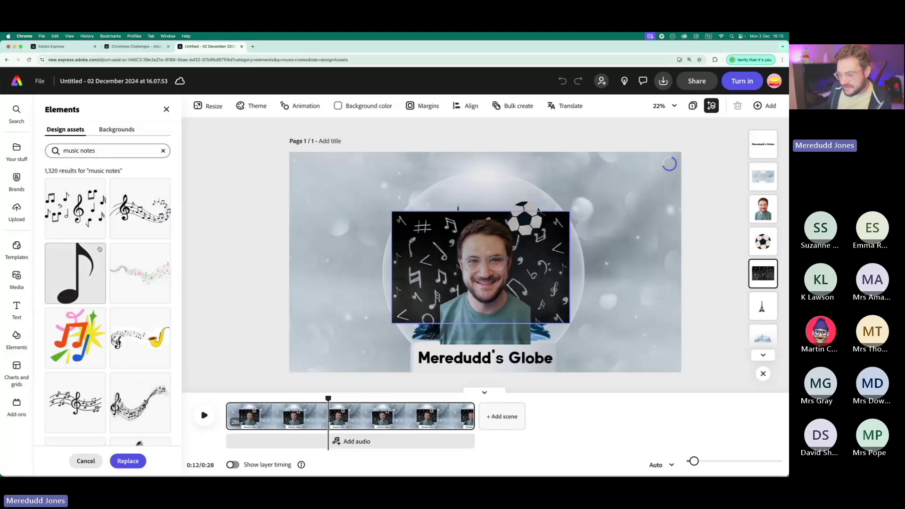
# - Replace the blackboard image with the grey music notes flowing along a curved stave, and deselect everything
pyautogui.scroll(-1, 84, 283)
pyautogui.scroll(-6, 84, 283)
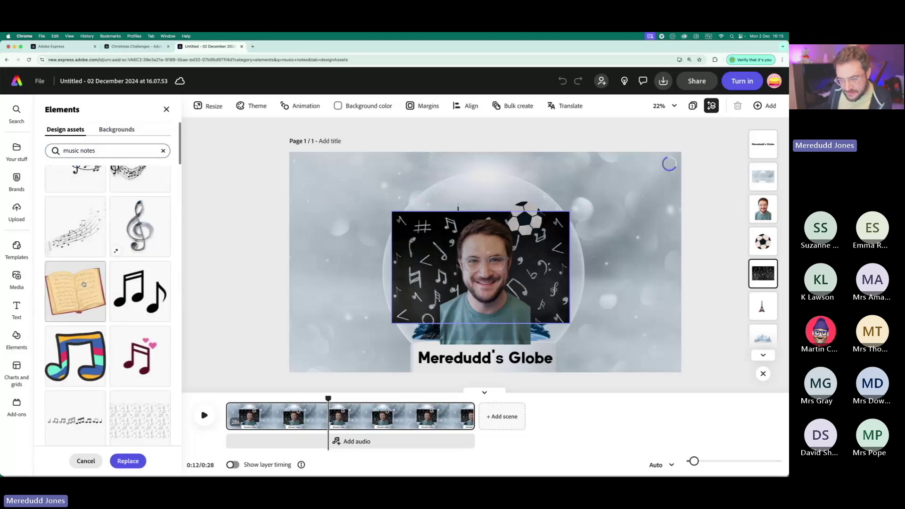
pyautogui.scroll(1, 84, 283)
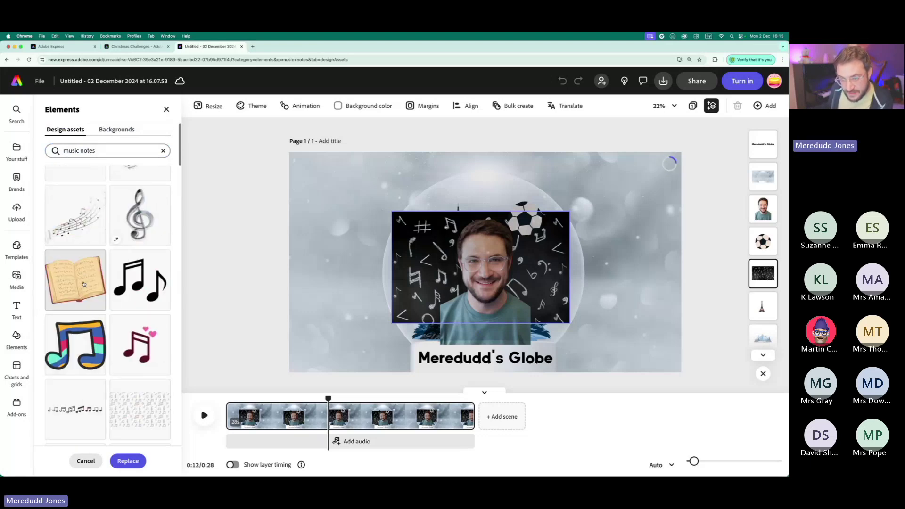
pyautogui.click(75, 220)
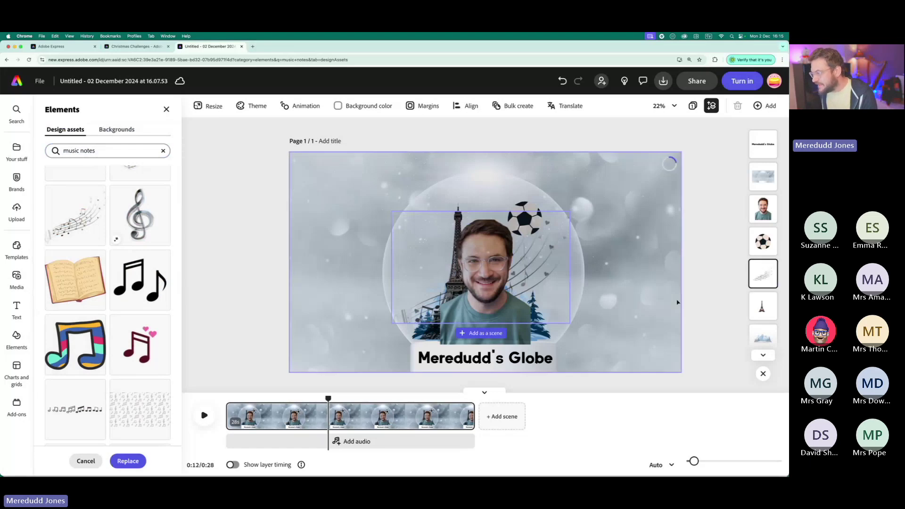
pyautogui.click(697, 300)
pyautogui.click(655, 297)
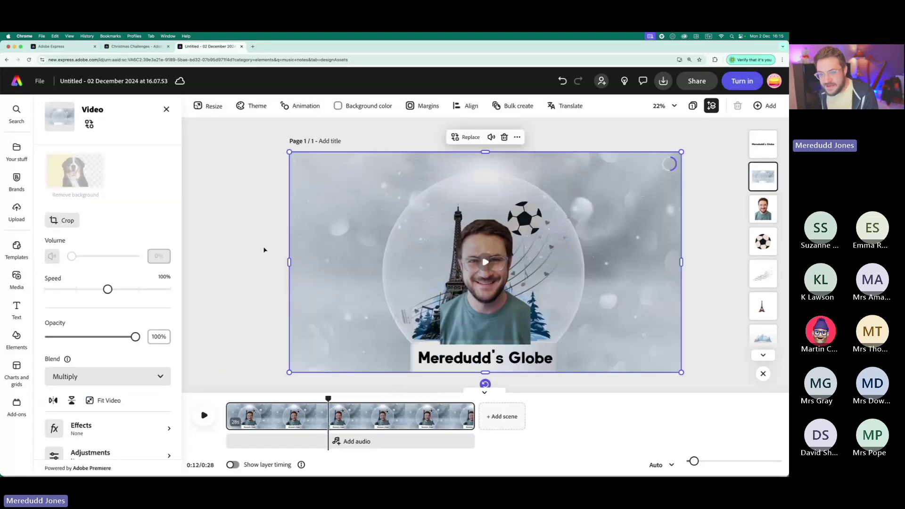
pyautogui.click(266, 251)
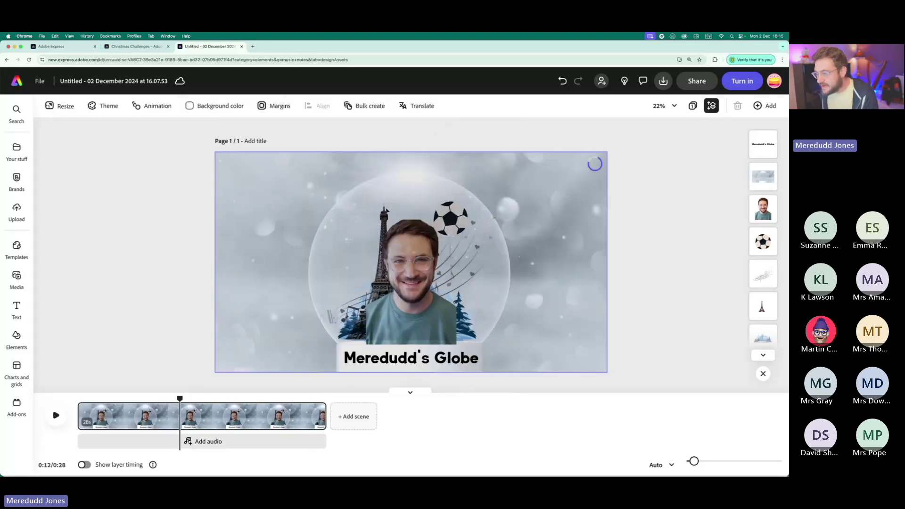
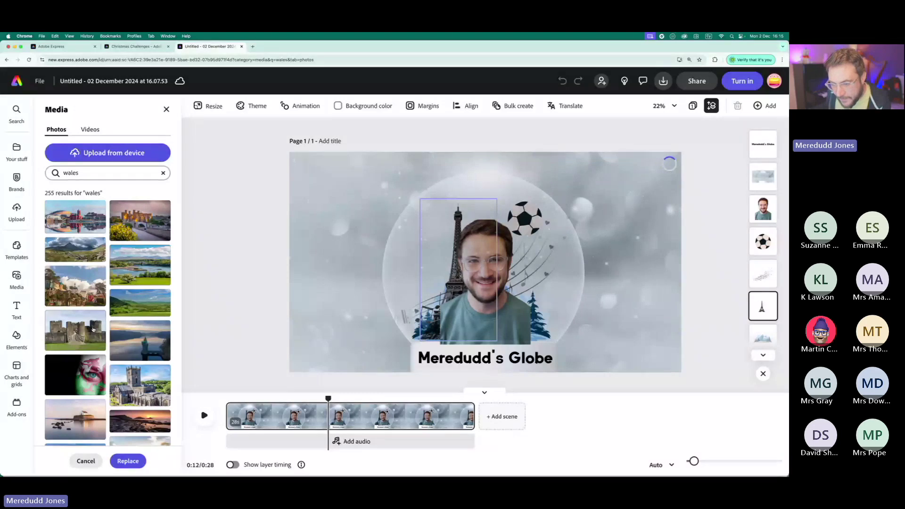
# - Look through the "wales" photos and replace the Eiffel Tower with the waterfront photo showing the red-brick building
pyautogui.scroll(-3, 93, 329)
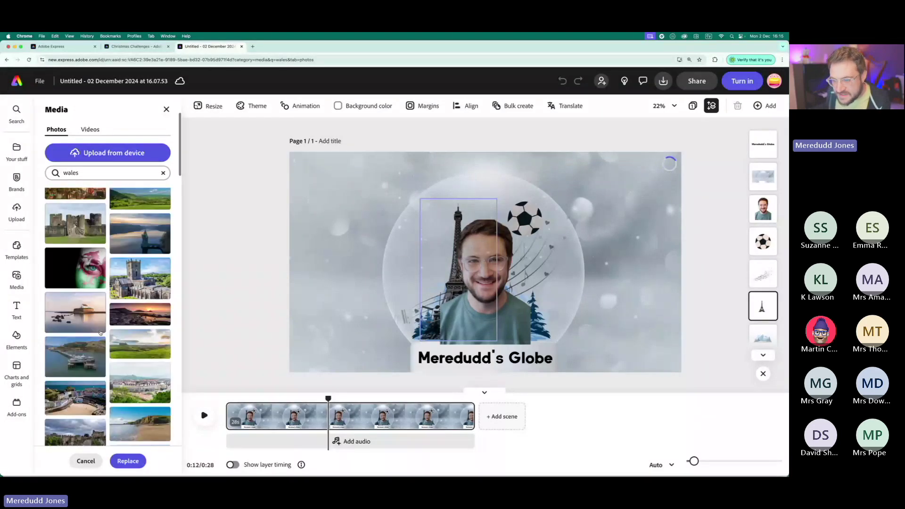
pyautogui.scroll(-1, 100, 332)
pyautogui.scroll(-2, 100, 332)
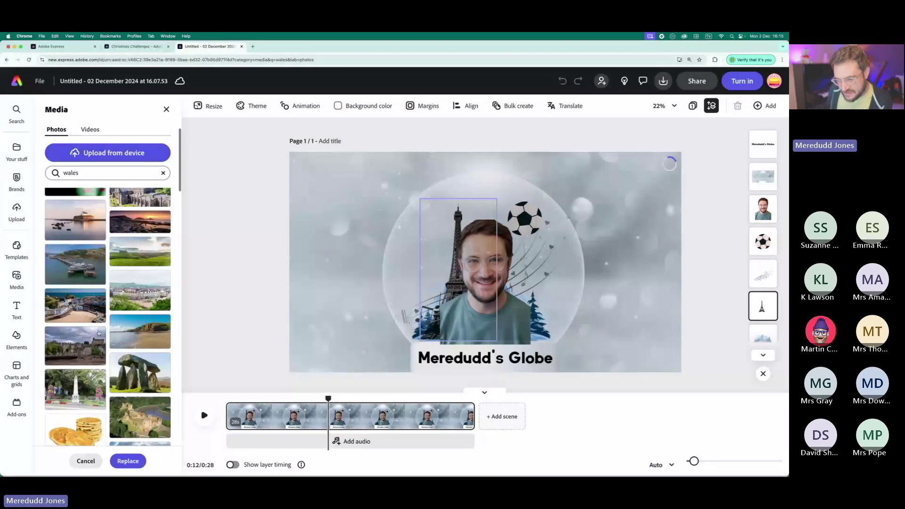
pyautogui.scroll(-1, 120, 333)
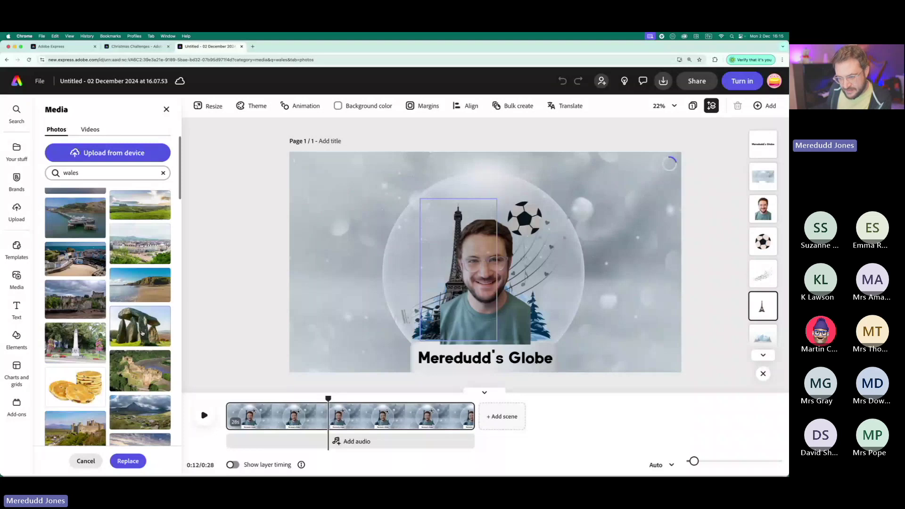
pyautogui.scroll(-1, 140, 338)
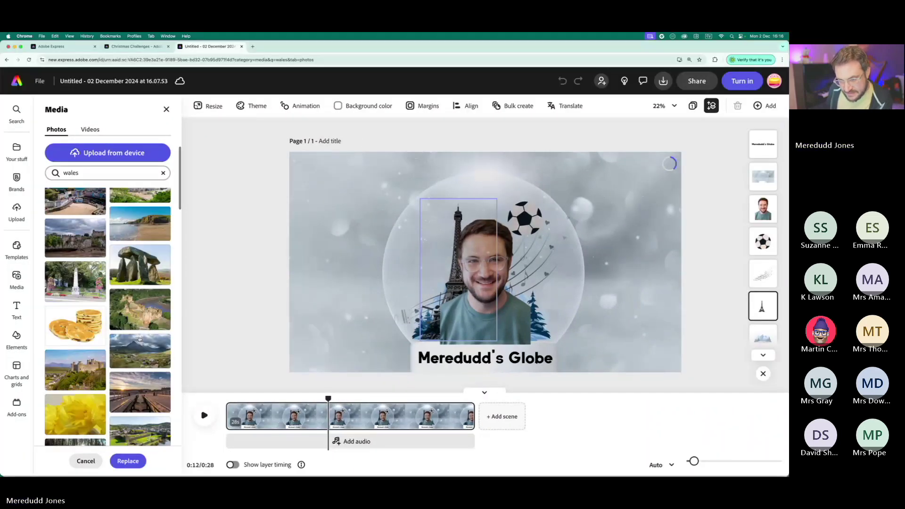
pyautogui.scroll(-3, 49, 357)
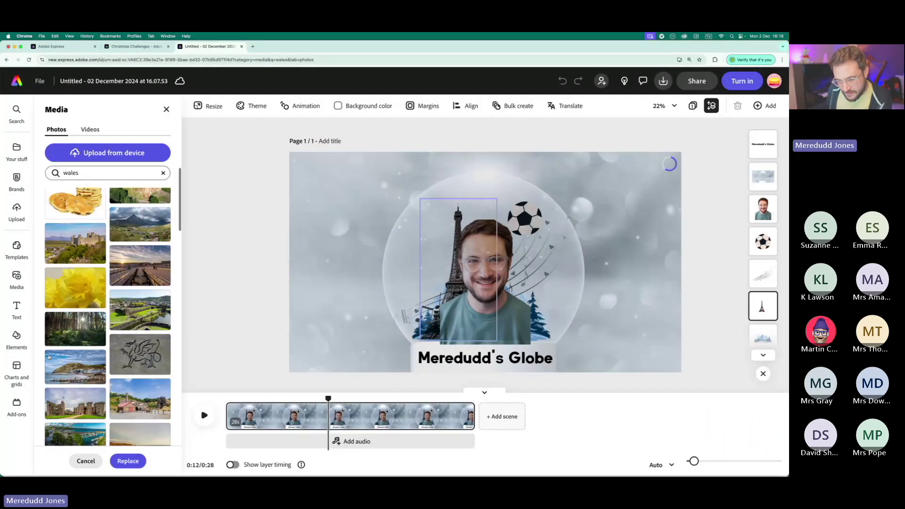
pyautogui.scroll(-1, 99, 309)
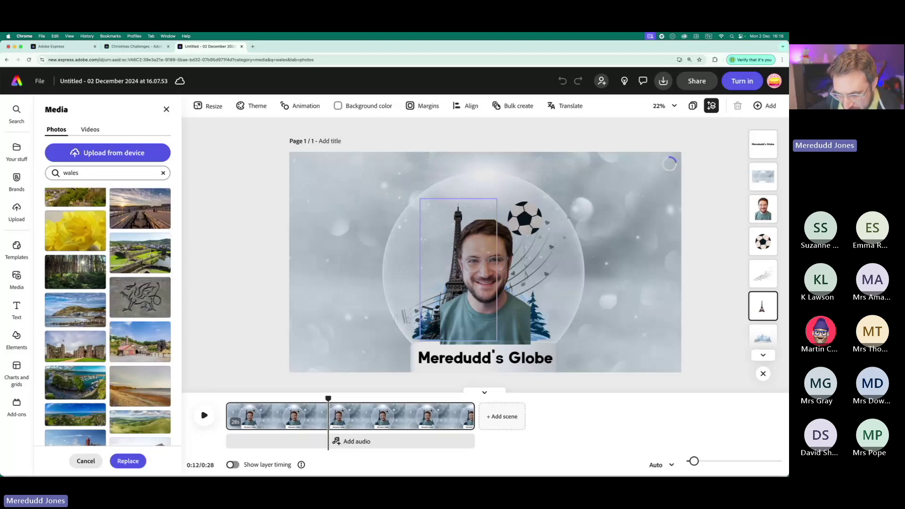
pyautogui.scroll(-1, 113, 339)
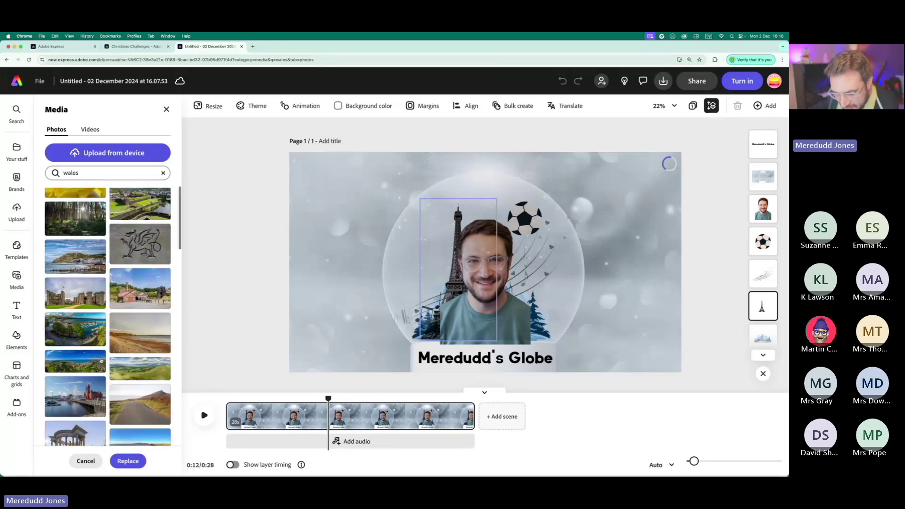
pyautogui.scroll(-2, 101, 361)
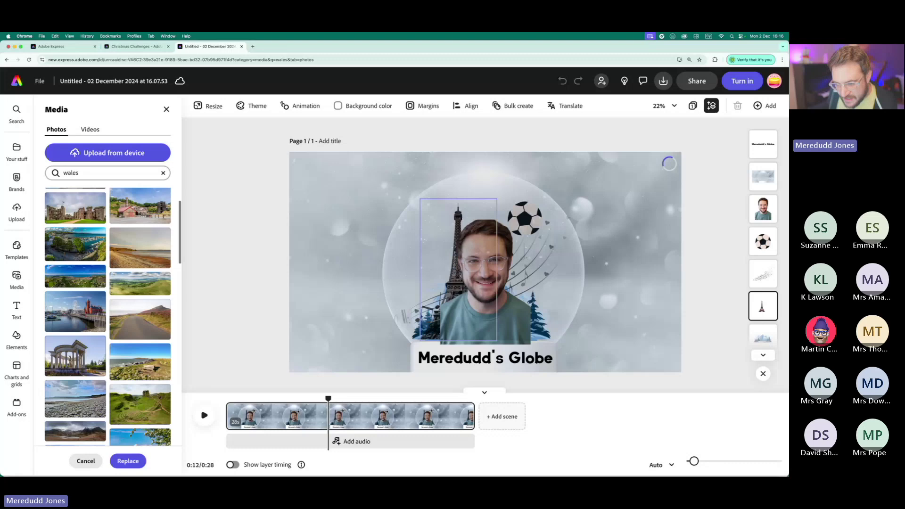
pyautogui.click(86, 314)
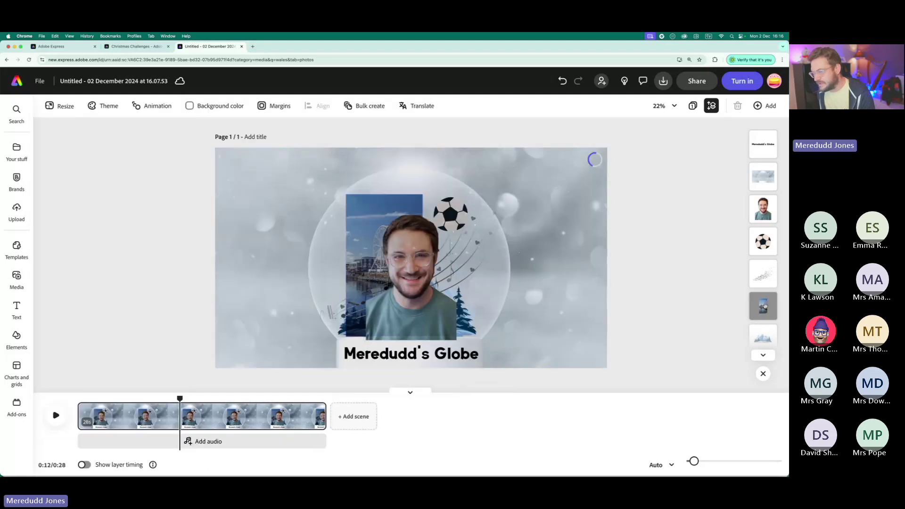
# - Reframe the waterfront photo to show its red-brick clock-tower building, and place it beside the portrait on the globe's left side
pyautogui.click(441, 255)
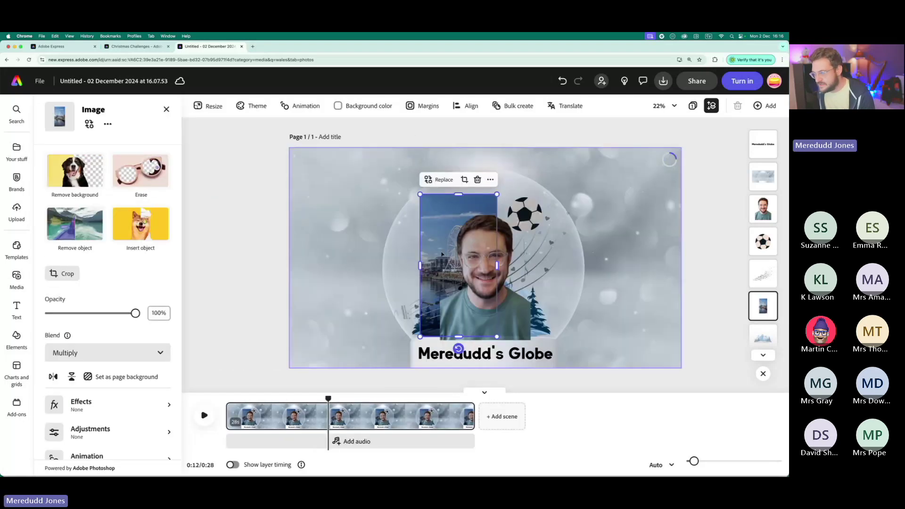
pyautogui.moveTo(497, 266); pyautogui.dragTo(572, 265)
pyautogui.moveTo(419, 266); pyautogui.dragTo(475, 269)
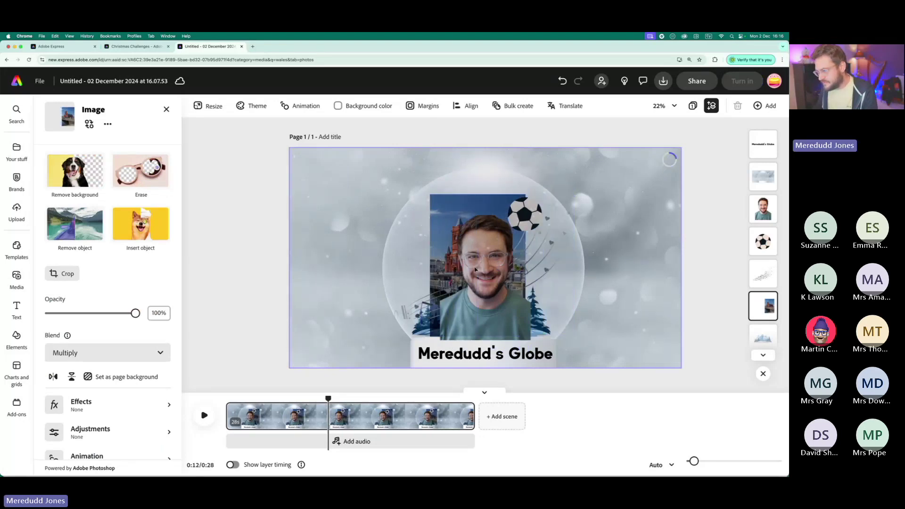
pyautogui.click(476, 269)
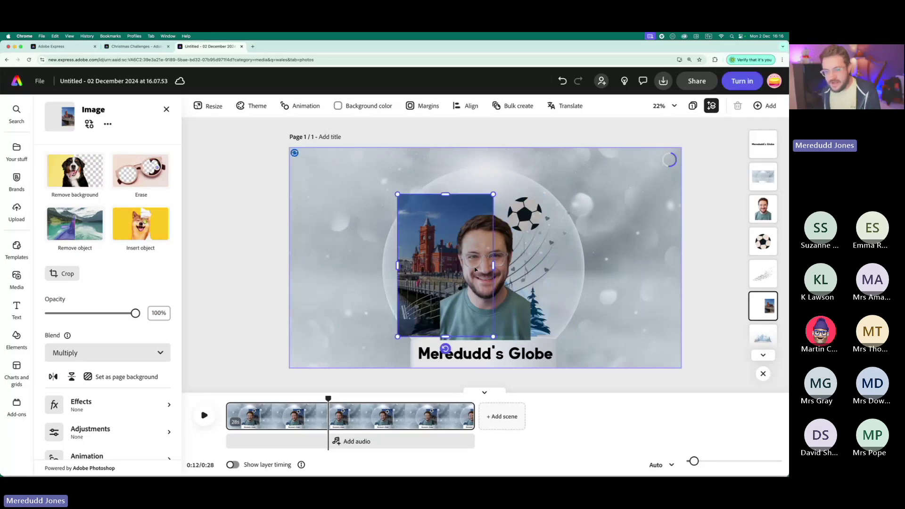
# - Remove the waterfront photo's background, then enlarge the building cutout and reposition it inside the globe behind the portrait
pyautogui.click(76, 175)
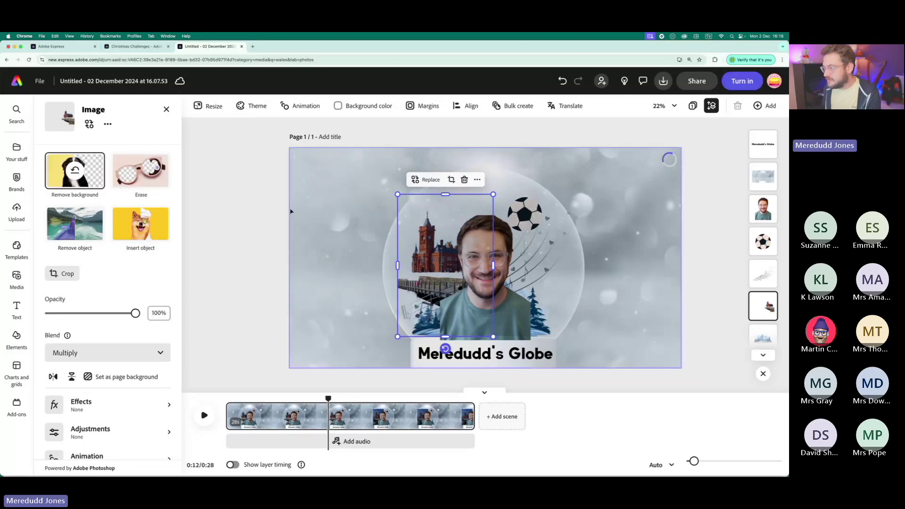
pyautogui.moveTo(397, 194); pyautogui.dragTo(358, 136)
pyautogui.moveTo(413, 234); pyautogui.dragTo(438, 264)
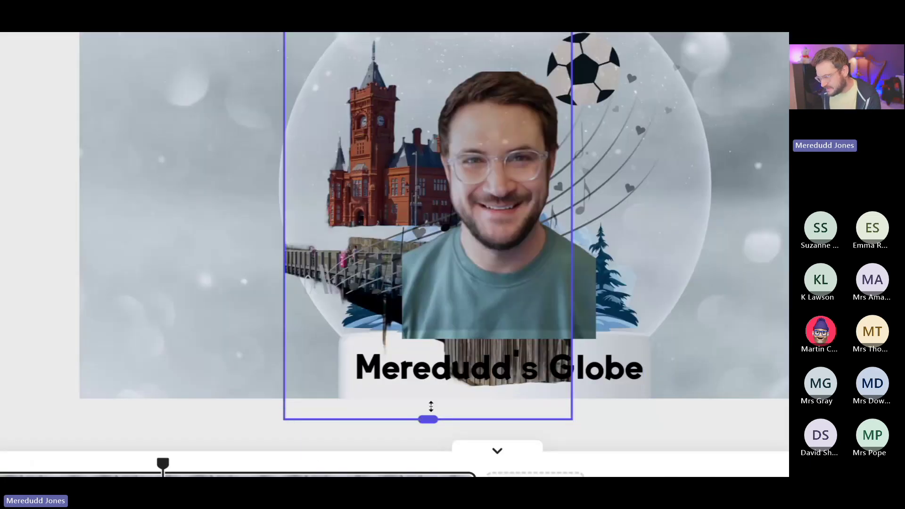
# - Crop the jetty off the lower part of the building cutout and move the building down behind the portrait in the globe
pyautogui.moveTo(431, 407); pyautogui.dragTo(428, 243)
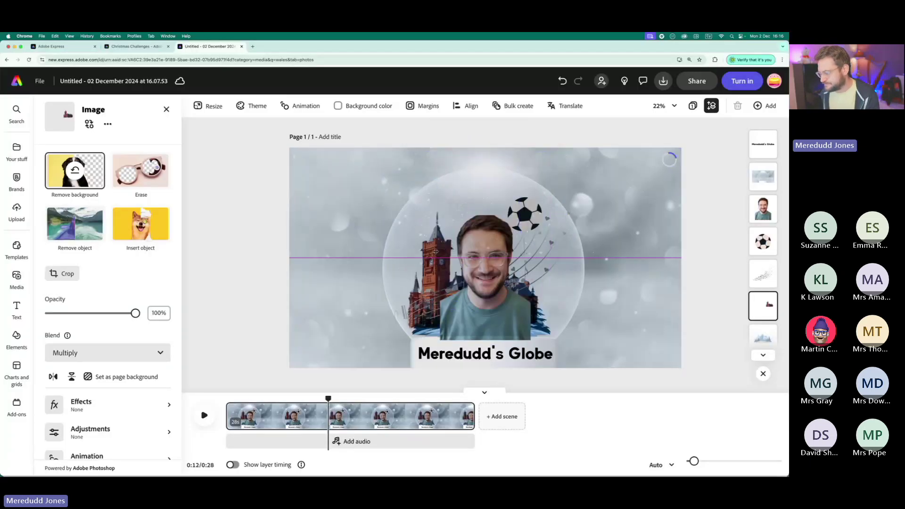
pyautogui.moveTo(437, 217); pyautogui.dragTo(442, 260)
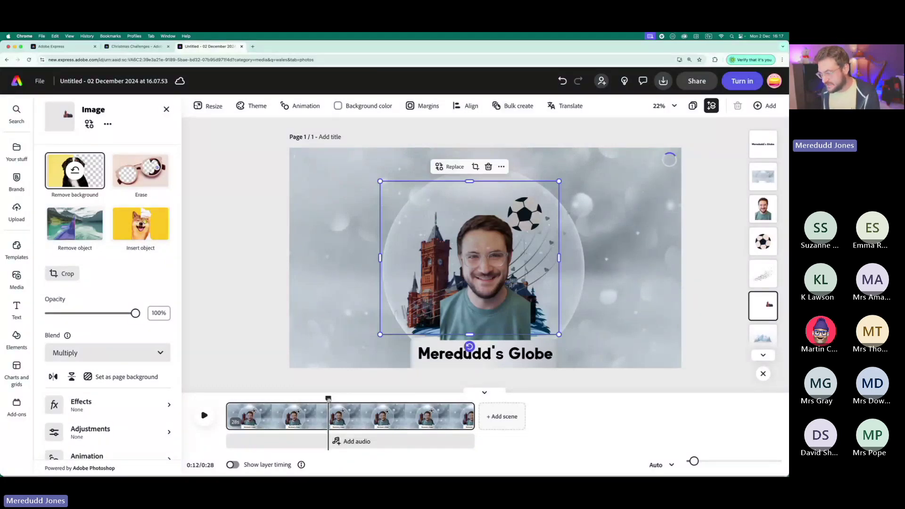
pyautogui.click(207, 417)
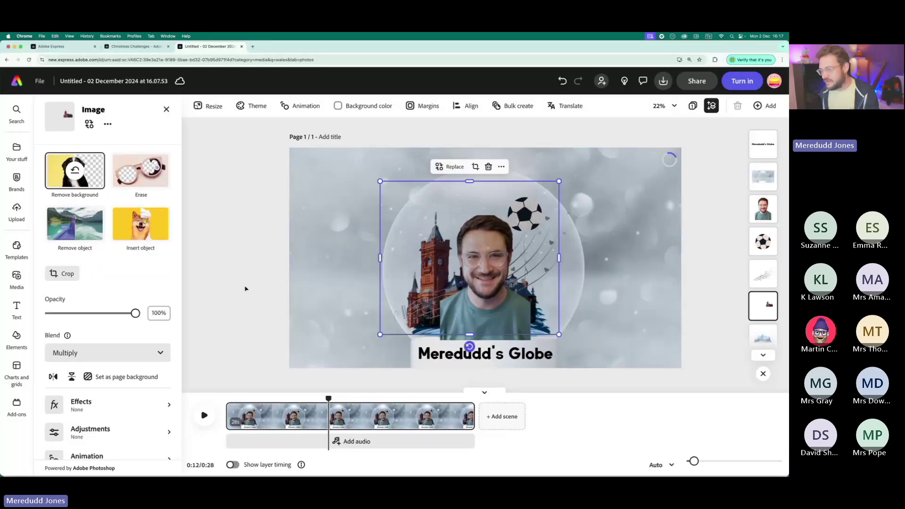
pyautogui.click(241, 288)
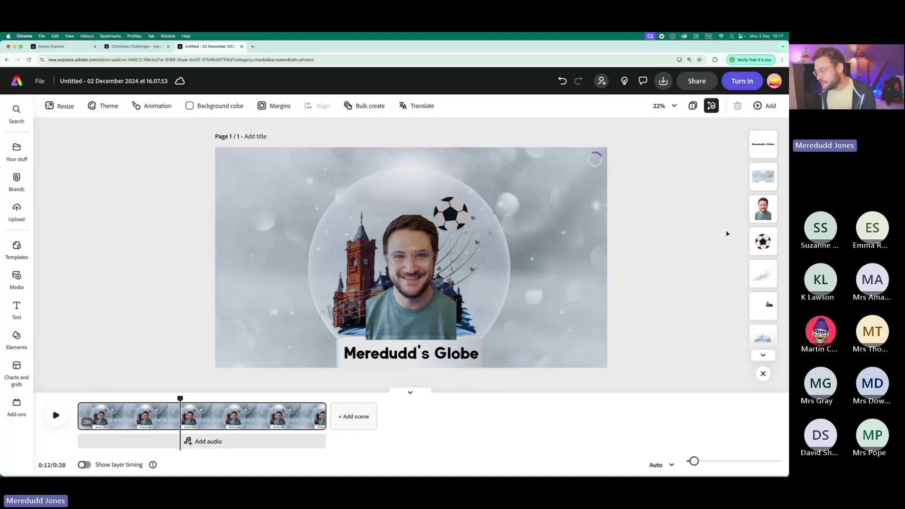
# - Look through the loop animation options for the red-brick building layer without applying one
pyautogui.scroll(-1, 763, 245)
pyautogui.click(763, 279)
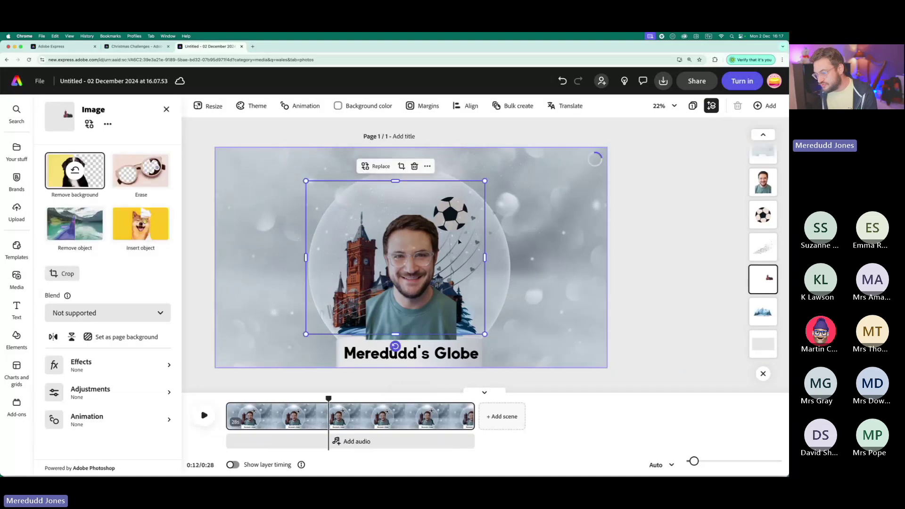
pyautogui.scroll(-2, 106, 424)
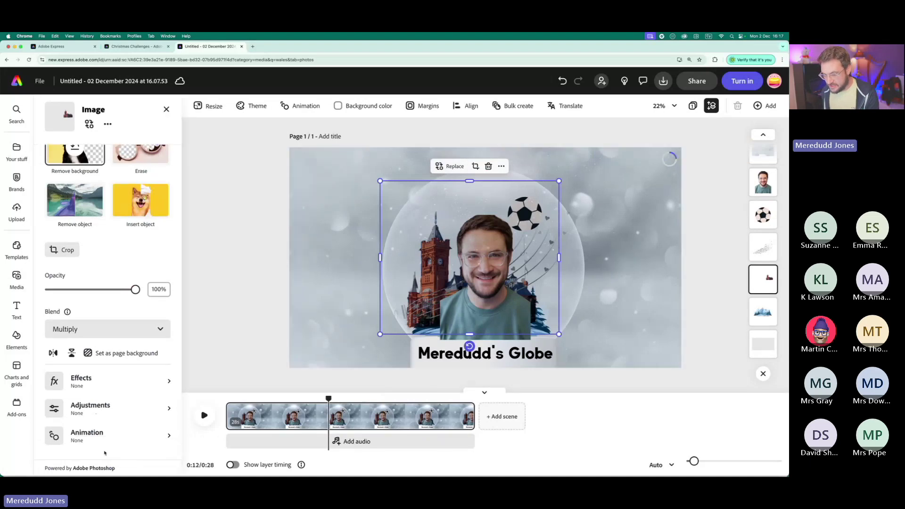
pyautogui.click(107, 433)
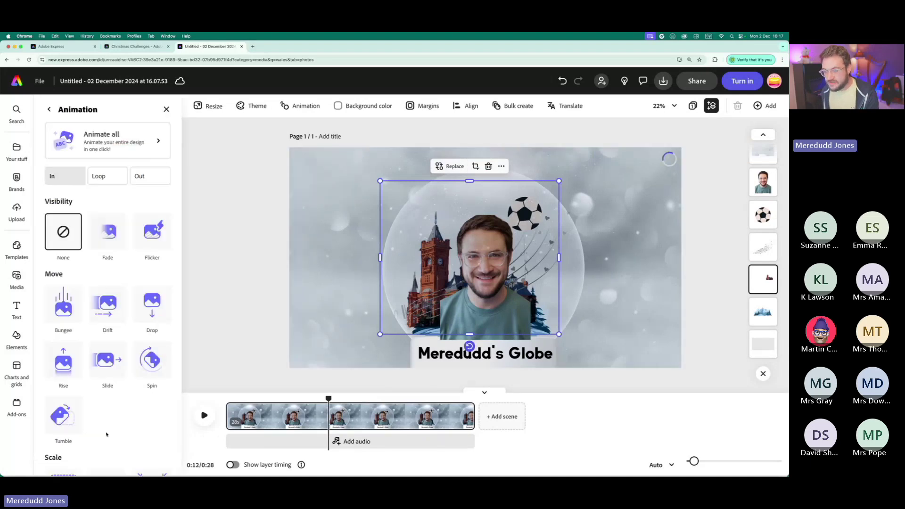
pyautogui.click(108, 176)
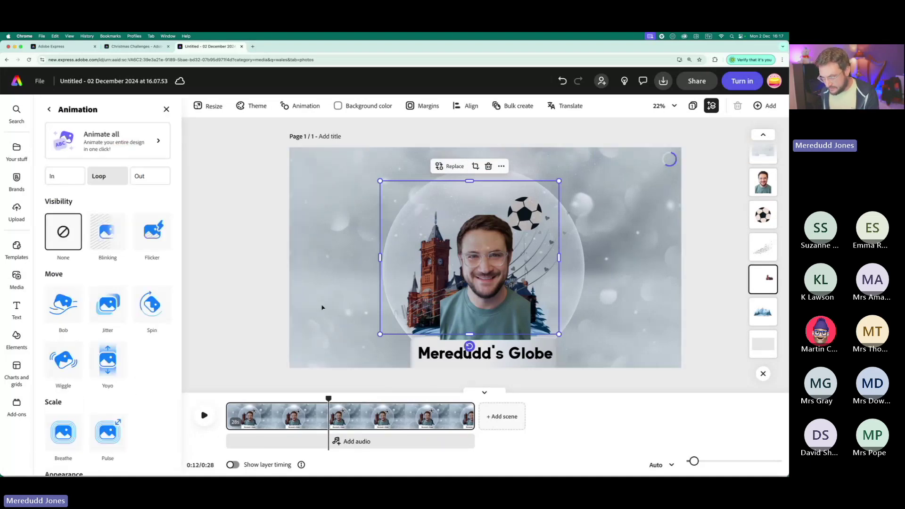
pyautogui.scroll(-1, 109, 359)
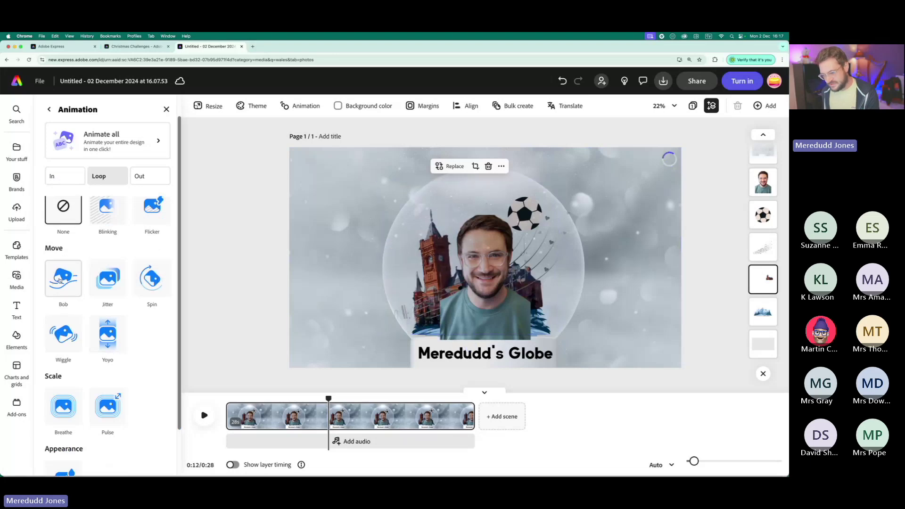
pyautogui.scroll(-2, 125, 396)
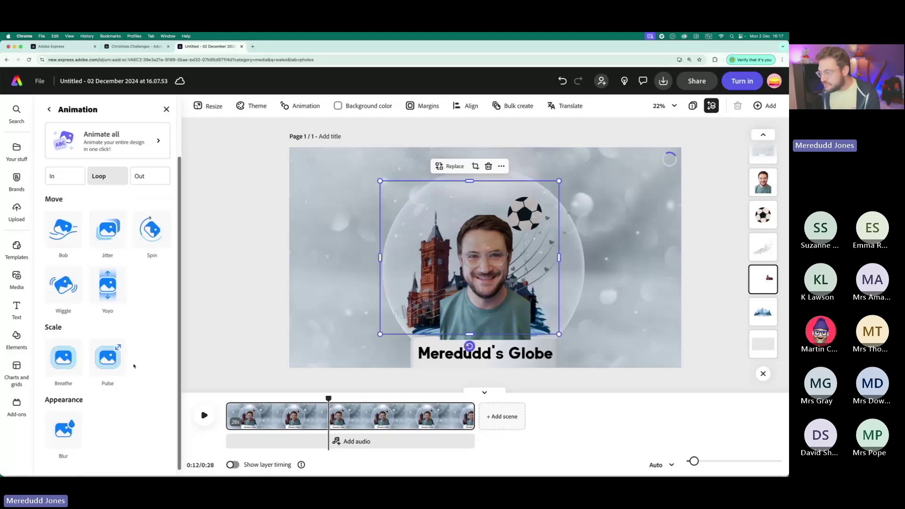
pyautogui.click(166, 110)
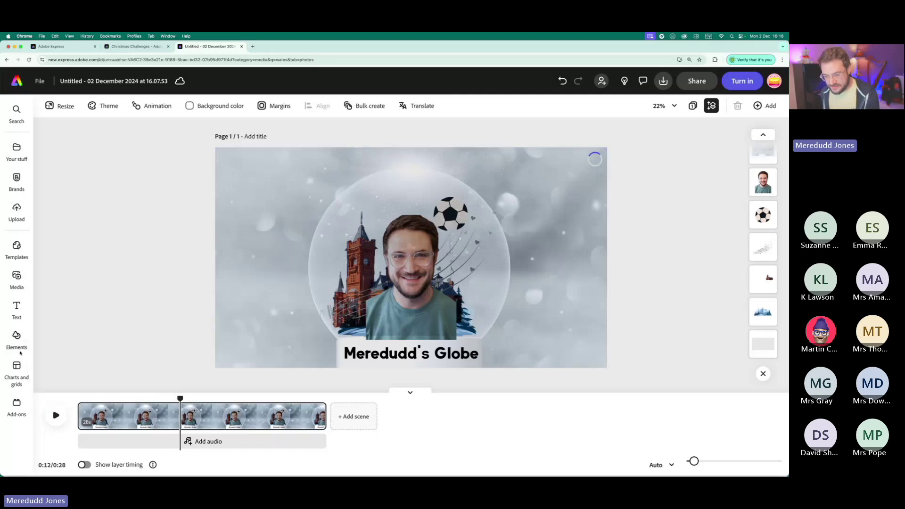
# - Search the design assets for "santa hat"
pyautogui.click(19, 336)
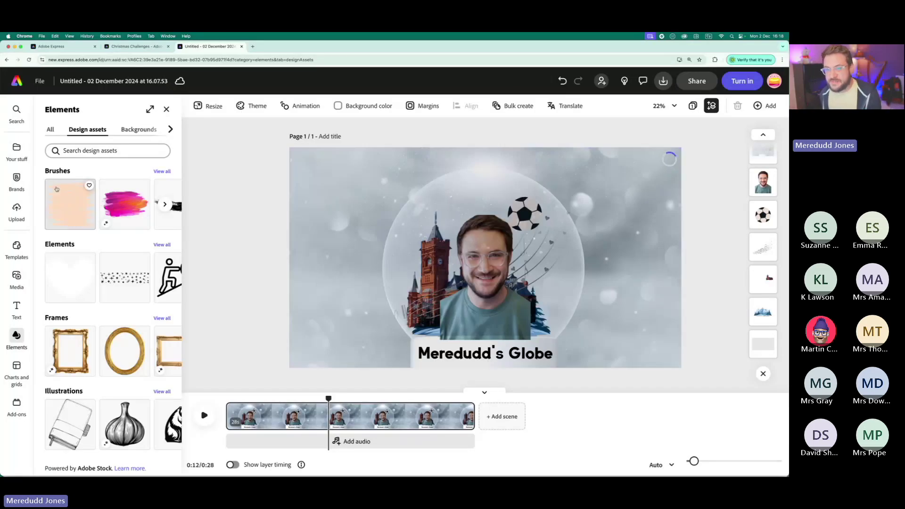
pyautogui.scroll(-5, 53, 174)
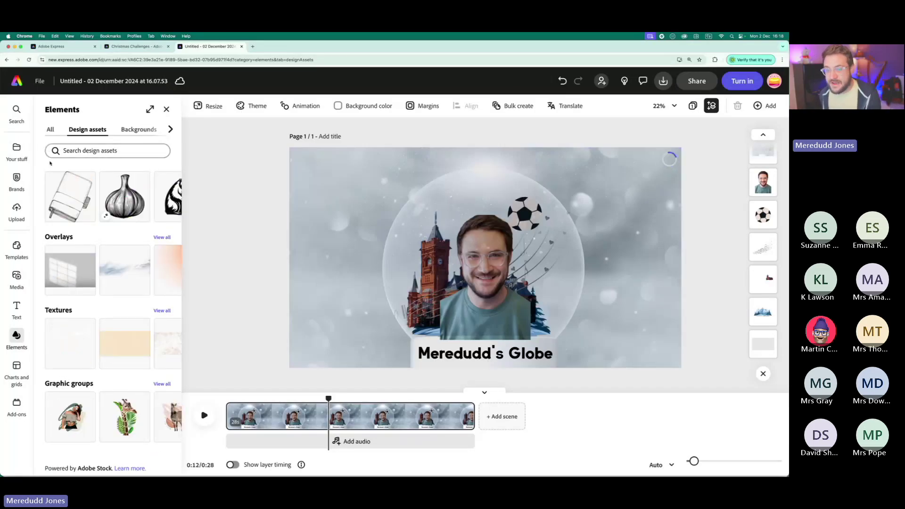
pyautogui.scroll(5, 50, 163)
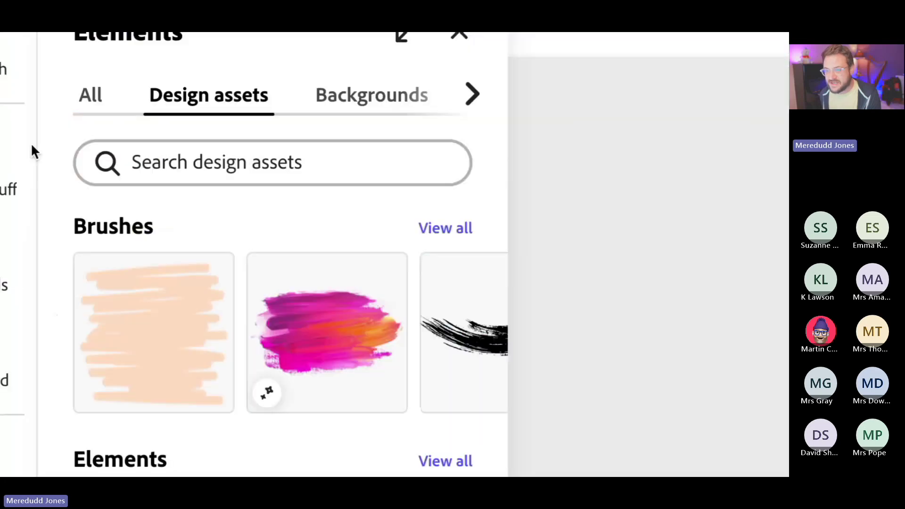
pyautogui.click(99, 152)
pyautogui.write('santa hat')
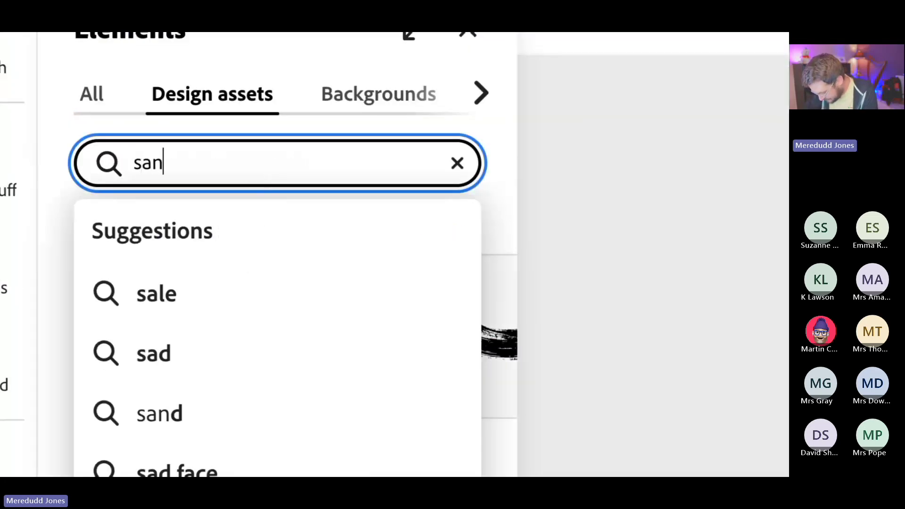
pyautogui.press('Return')
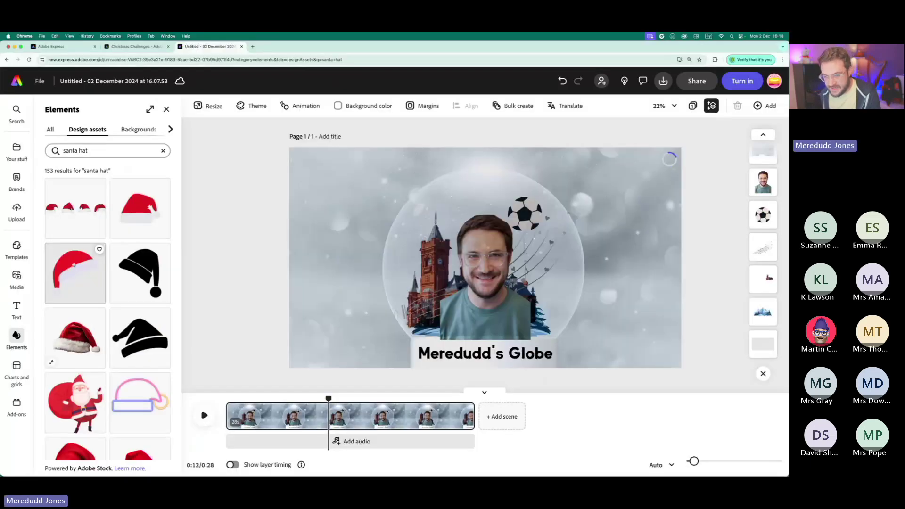
# - Add the red Santa hat with white trim, place it on the portrait's head and rotate it clockwise to fit
pyautogui.click(75, 271)
pyautogui.moveTo(490, 254); pyautogui.dragTo(483, 209)
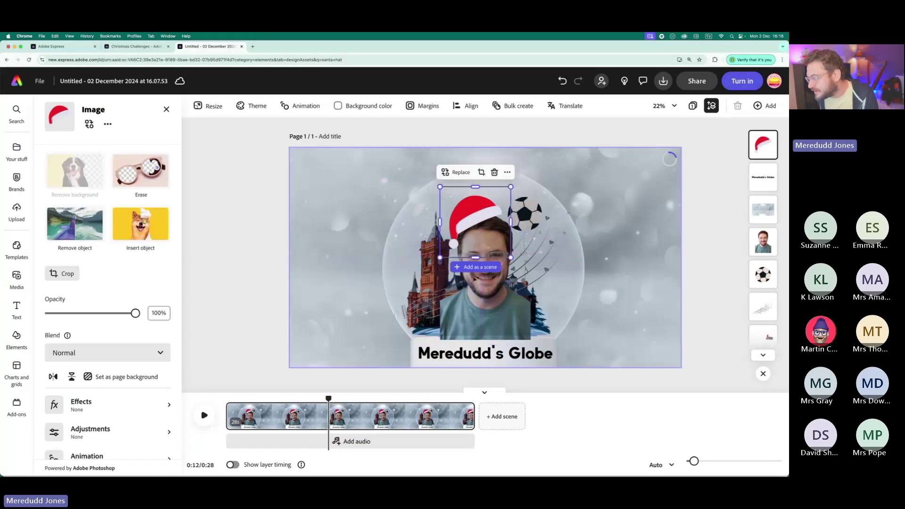
pyautogui.click(269, 226)
pyautogui.click(472, 213)
pyautogui.moveTo(475, 269); pyautogui.dragTo(475, 269)
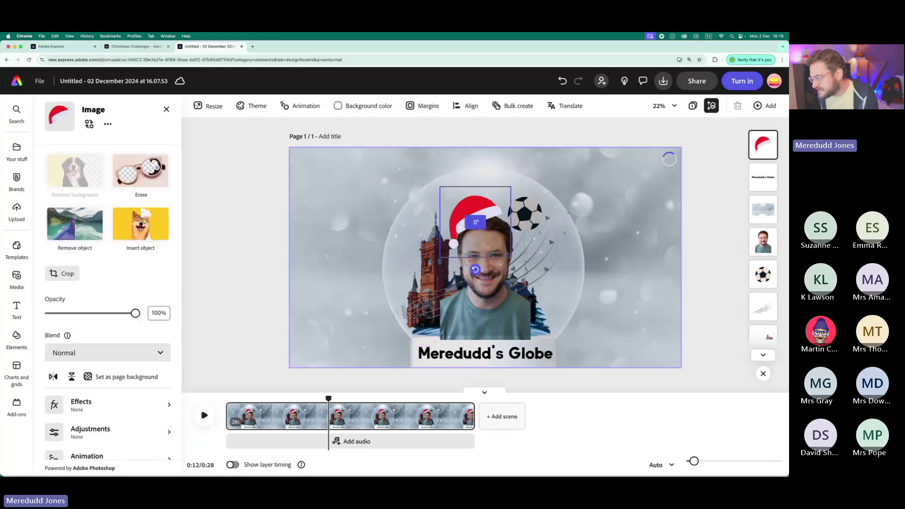
pyautogui.moveTo(476, 216); pyautogui.dragTo(478, 214)
pyautogui.moveTo(478, 267); pyautogui.dragTo(465, 269)
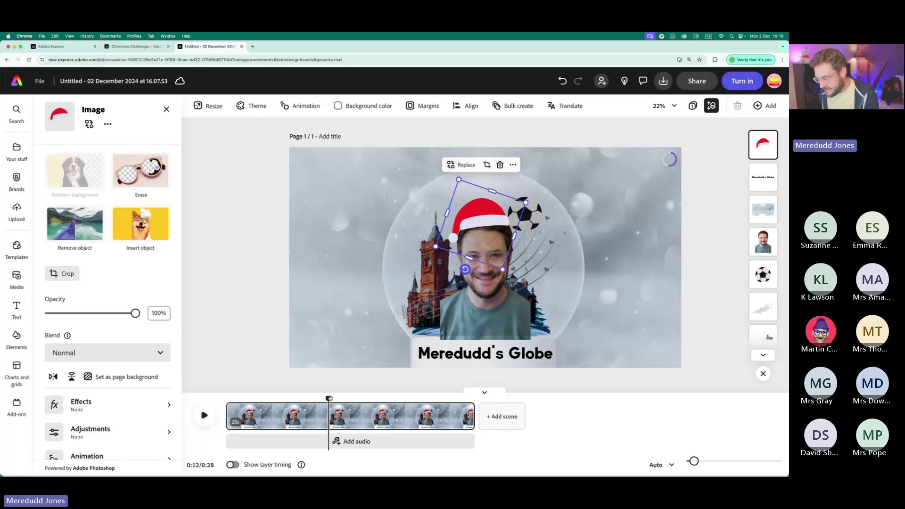
# - Play the scene with the Santa hat in place and check the animation settings of the hat and the portrait
pyautogui.click(204, 415)
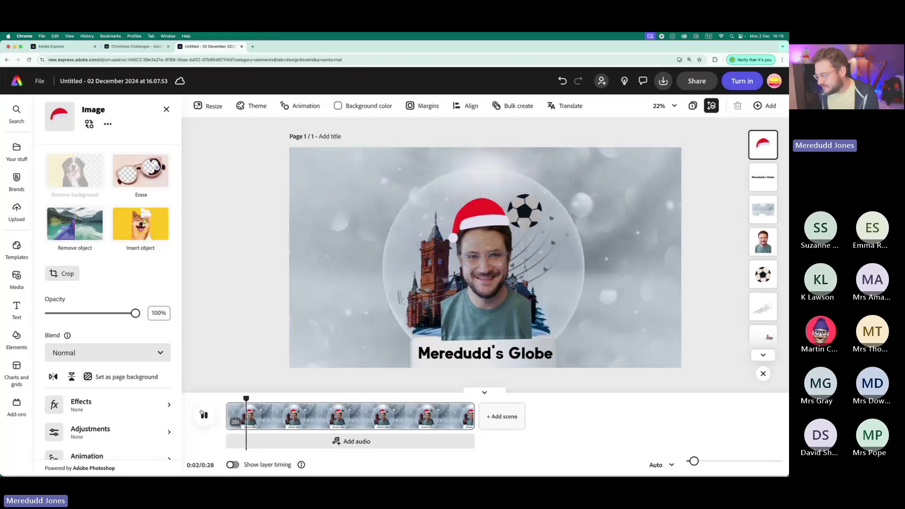
pyautogui.click(461, 214)
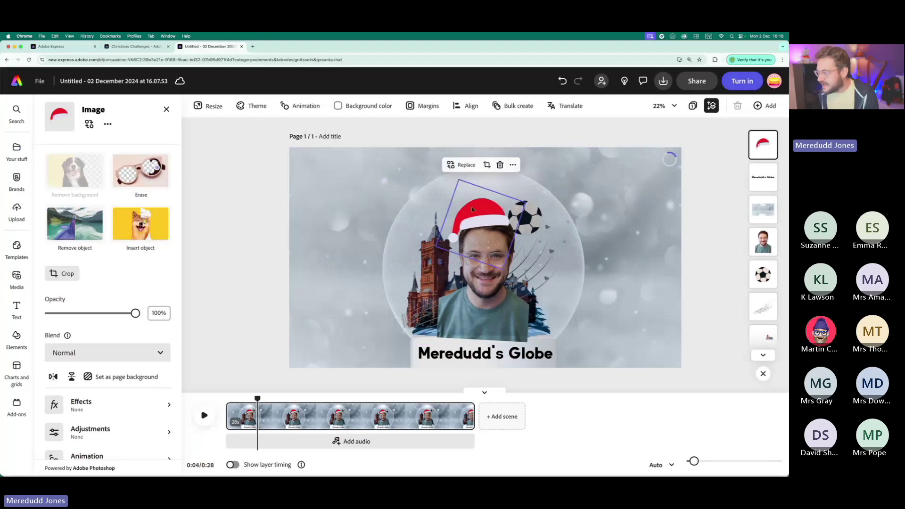
pyautogui.scroll(-2, 110, 361)
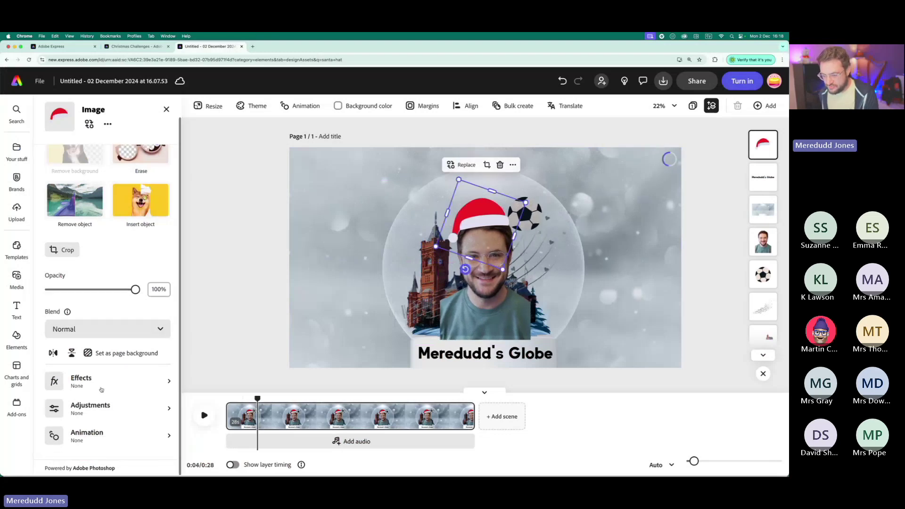
pyautogui.click(87, 430)
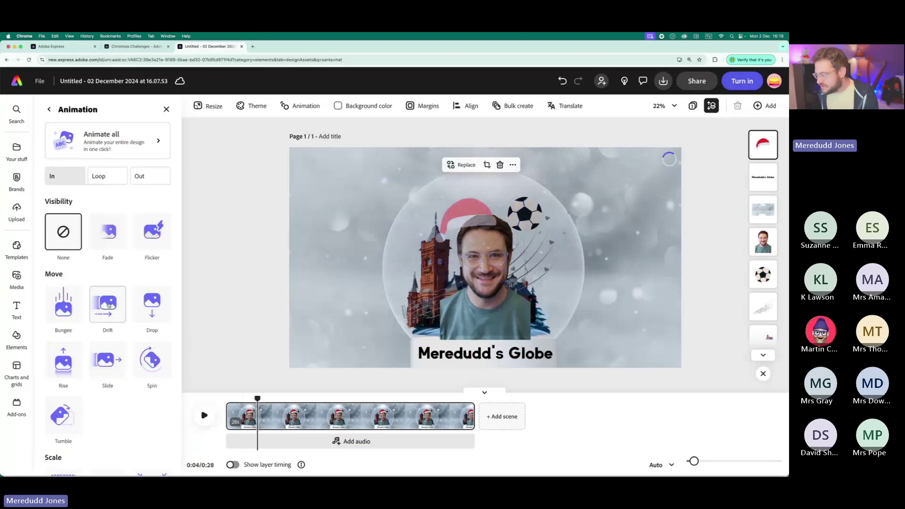
pyautogui.click(763, 242)
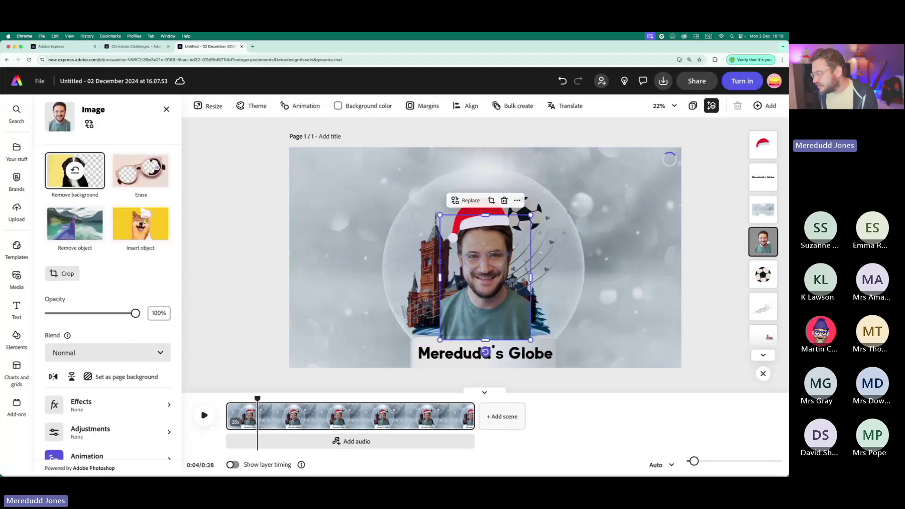
# - Apply the Wiggle loop animation to the Santa hat and play the scene to preview it
pyautogui.scroll(-2, 87, 419)
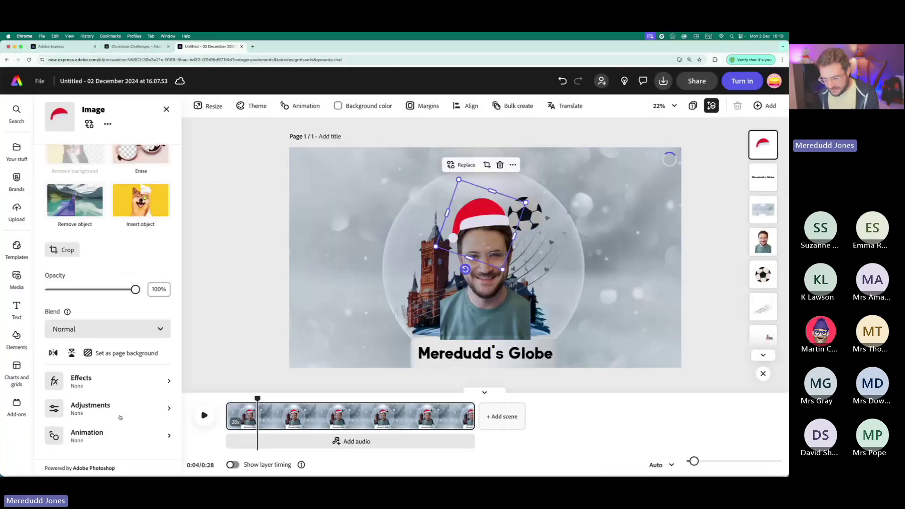
pyautogui.click(89, 432)
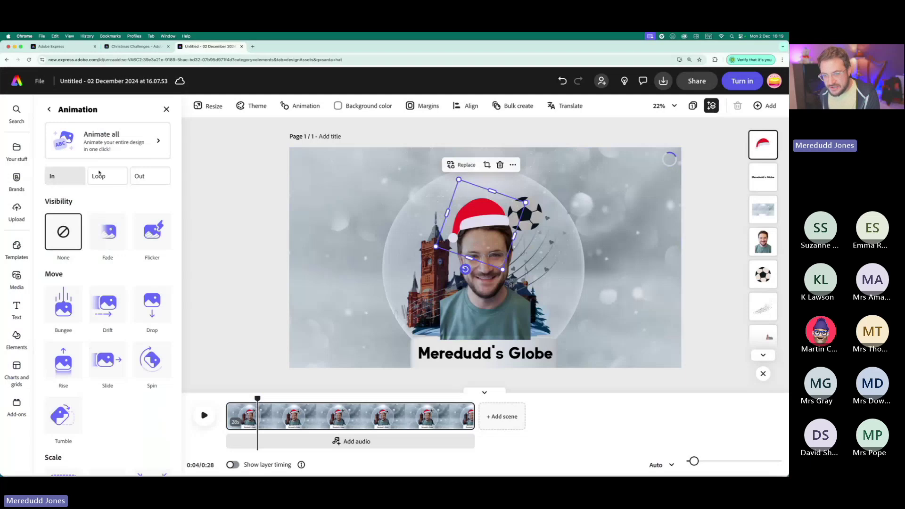
pyautogui.click(99, 175)
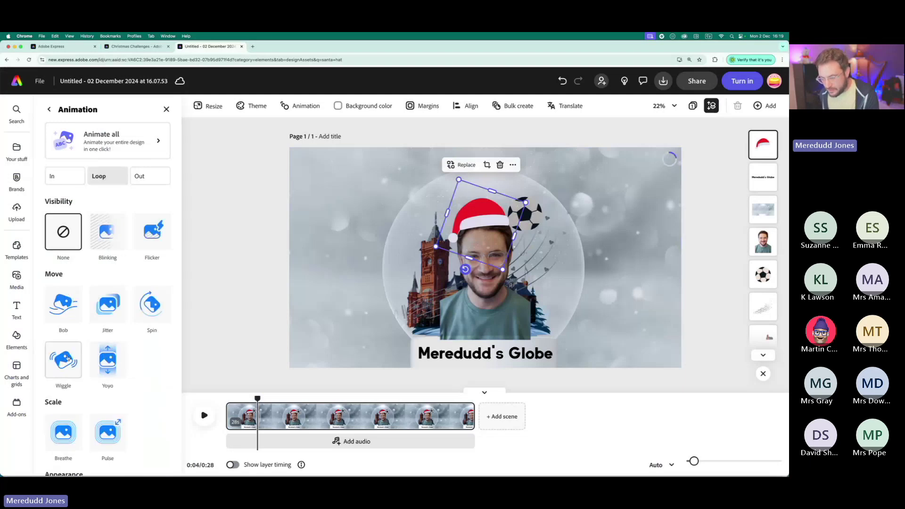
pyautogui.click(68, 359)
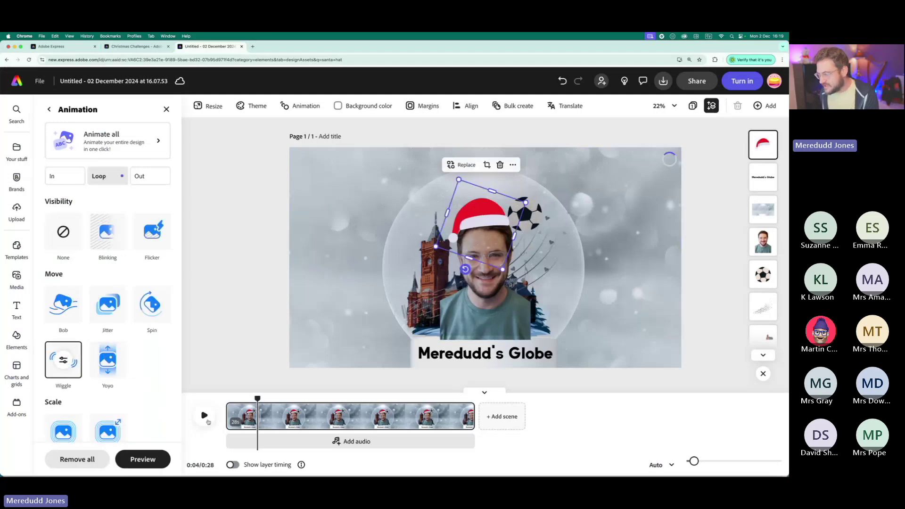
pyautogui.click(206, 417)
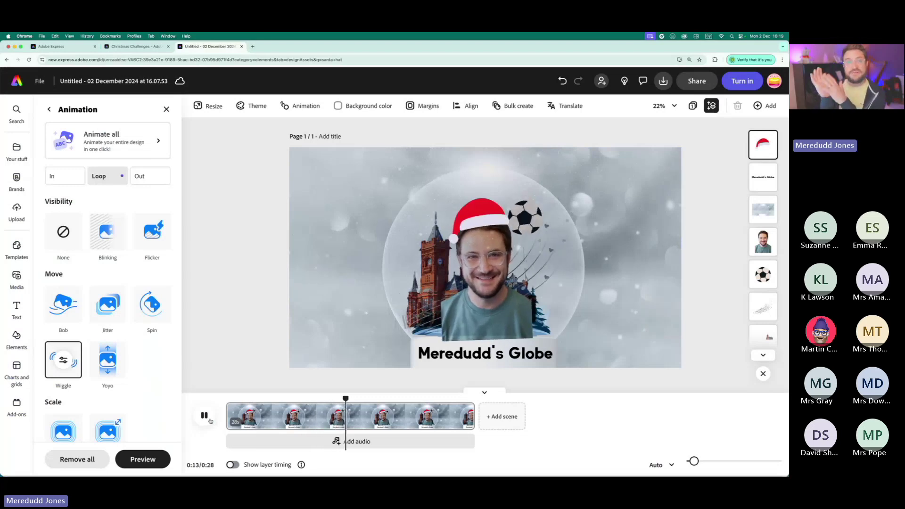
pyautogui.click(205, 416)
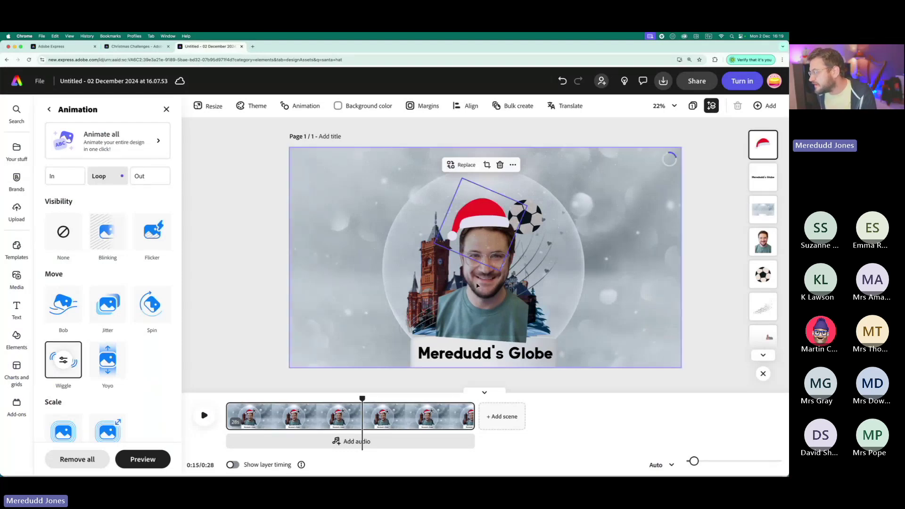
# - Move the Santa hat layer beneath the snowglobe overlay, directly above the portrait layer, and replay the scene from the start
pyautogui.press('super+a')
pyautogui.click(244, 263)
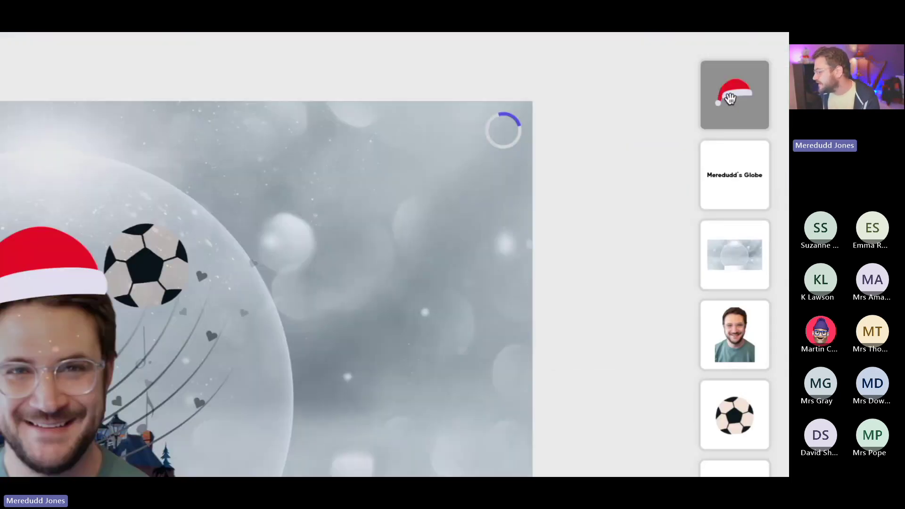
pyautogui.moveTo(730, 98); pyautogui.dragTo(743, 238)
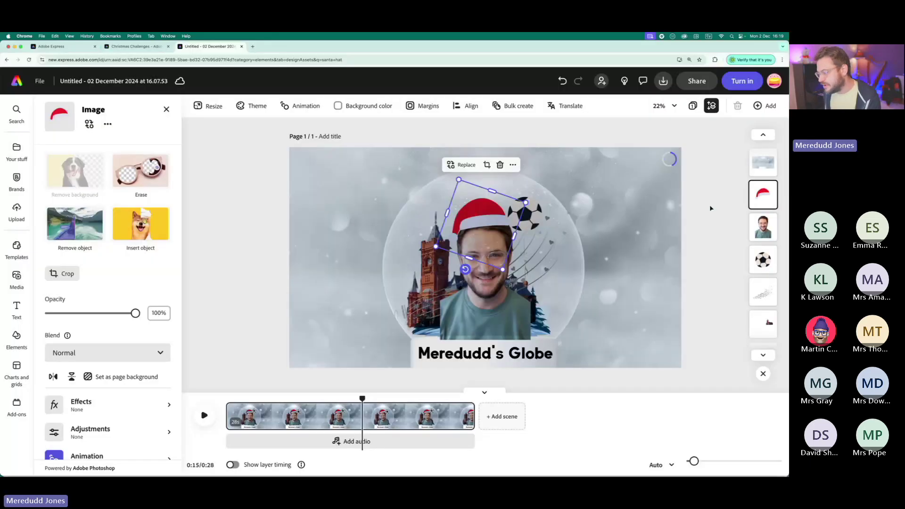
pyautogui.click(257, 188)
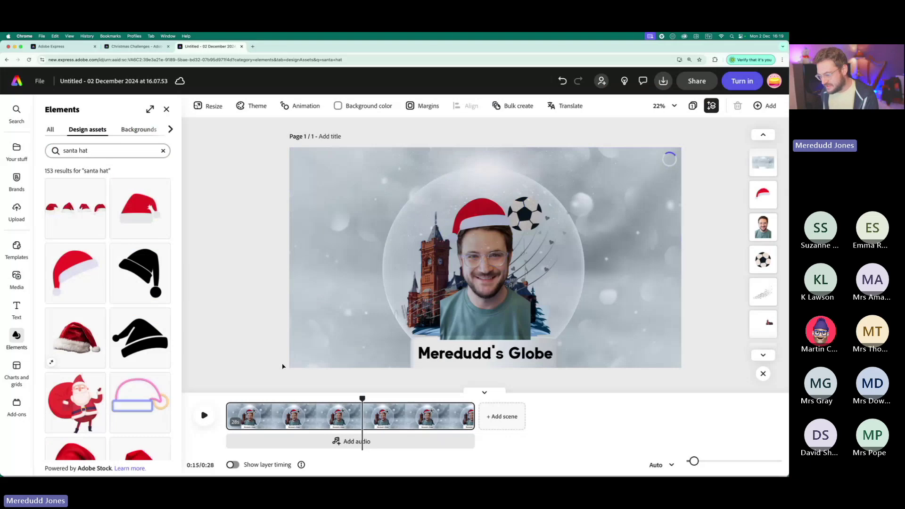
pyautogui.moveTo(365, 398); pyautogui.dragTo(230, 398)
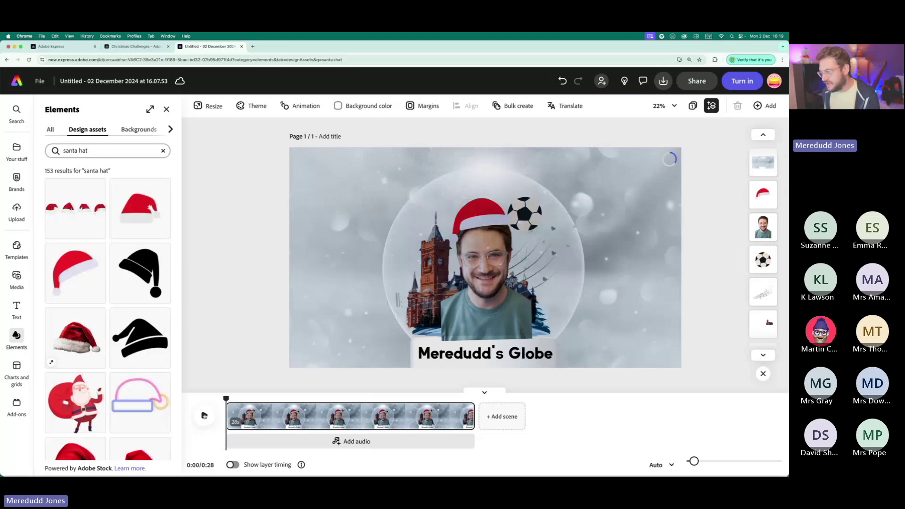
pyautogui.click(204, 416)
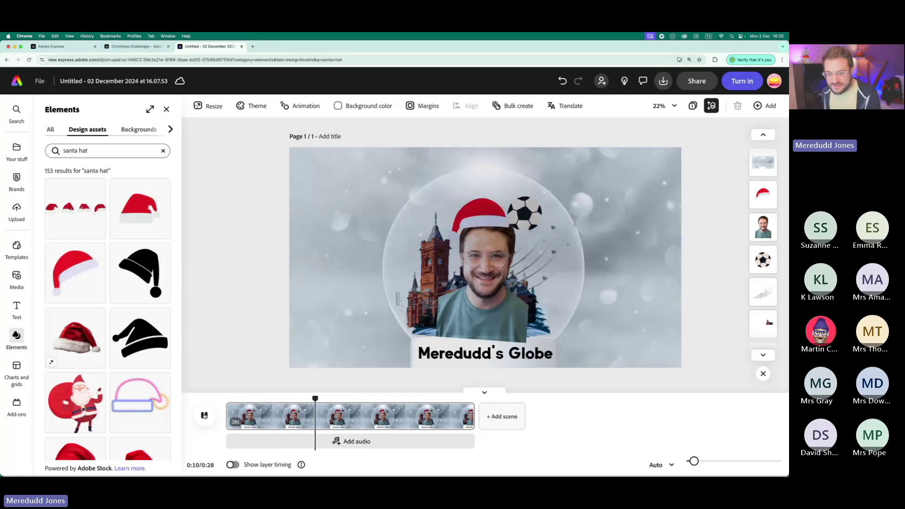
# - Pause the scene, select the portrait layer and open the Erase tool for it
pyautogui.click(465, 373)
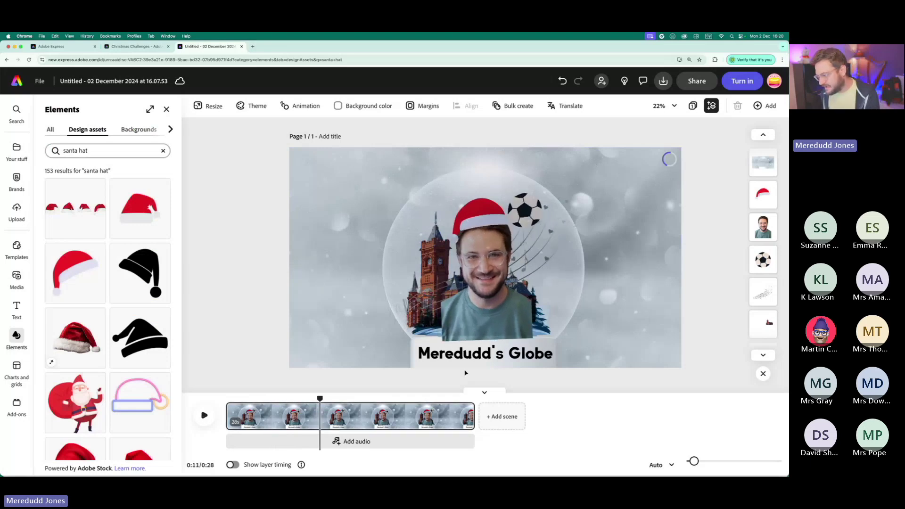
pyautogui.scroll(5, 465, 373)
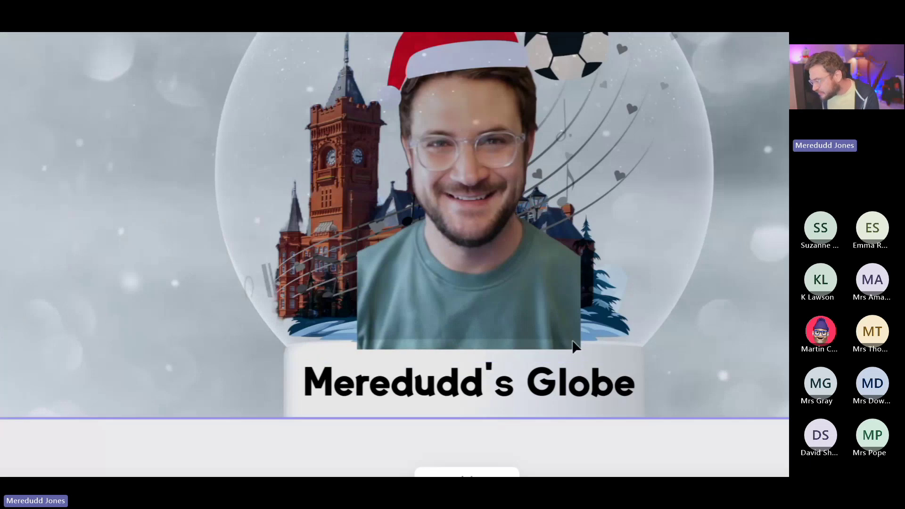
pyautogui.scroll(-1, 418, 323)
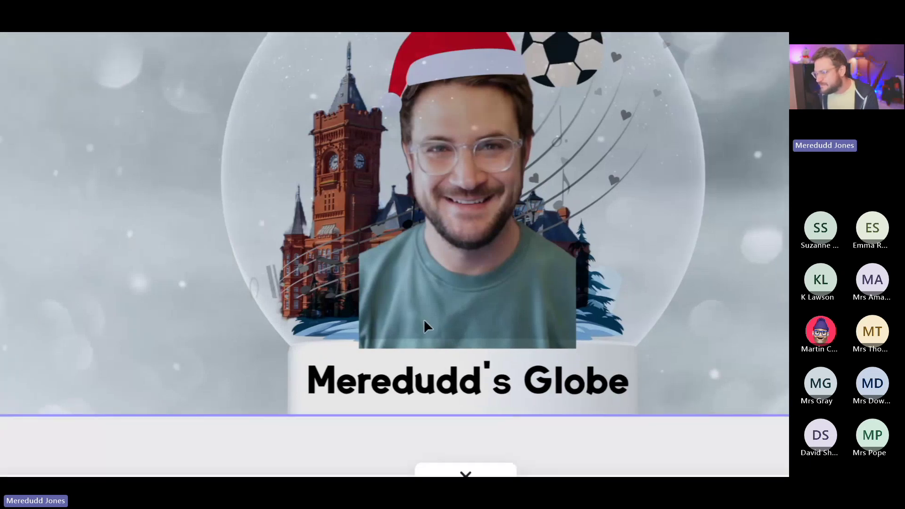
pyautogui.scroll(-3, 423, 319)
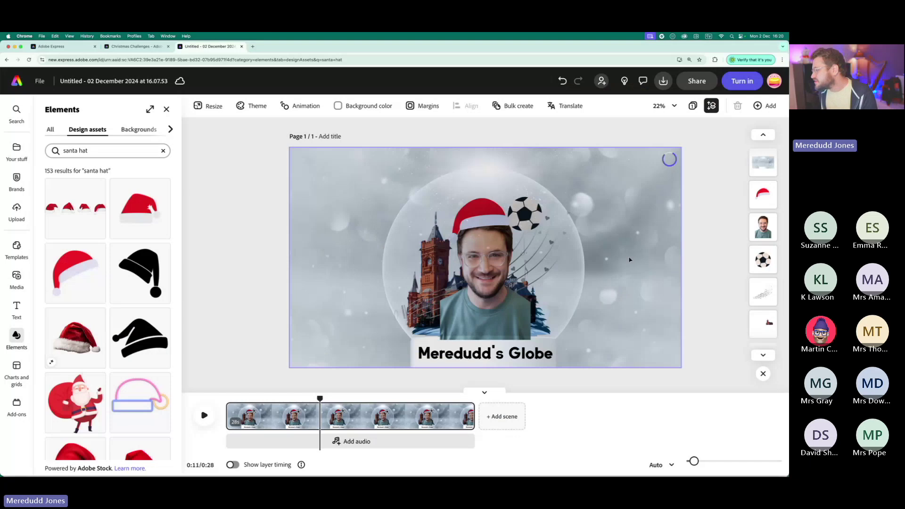
pyautogui.scroll(5, 780, 219)
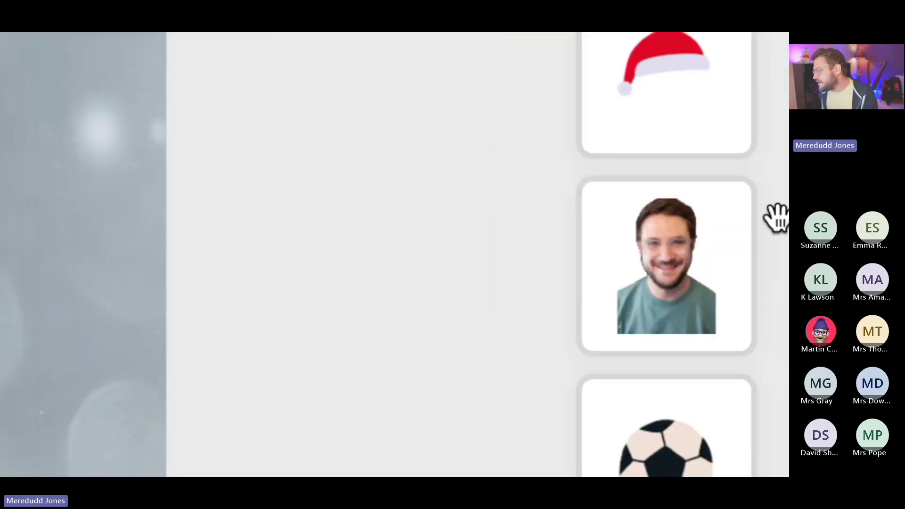
pyautogui.scroll(1, 743, 231)
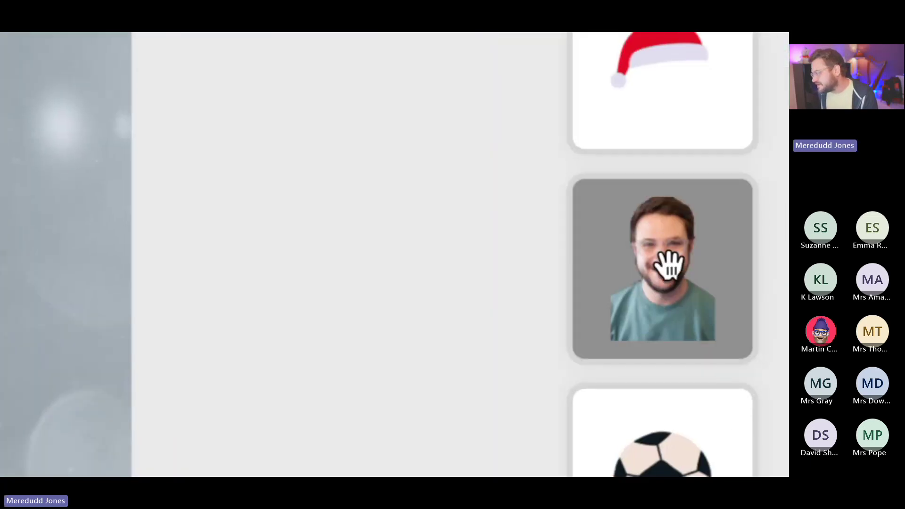
pyautogui.scroll(-6, 669, 264)
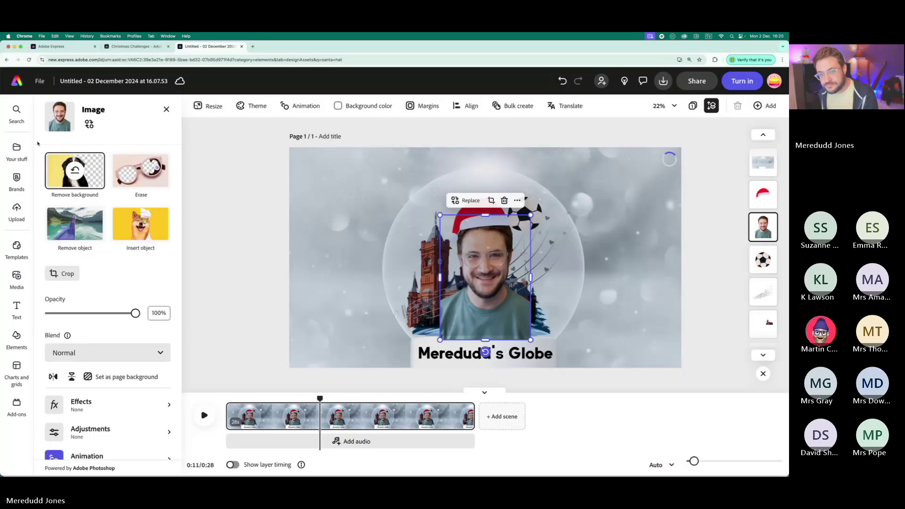
pyautogui.scroll(5, 79, 171)
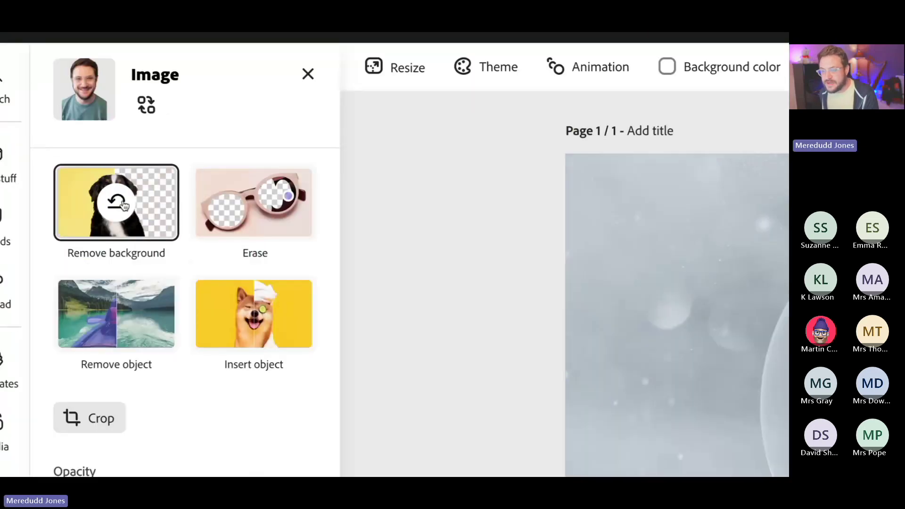
pyautogui.click(264, 213)
pyautogui.scroll(-5, 403, 299)
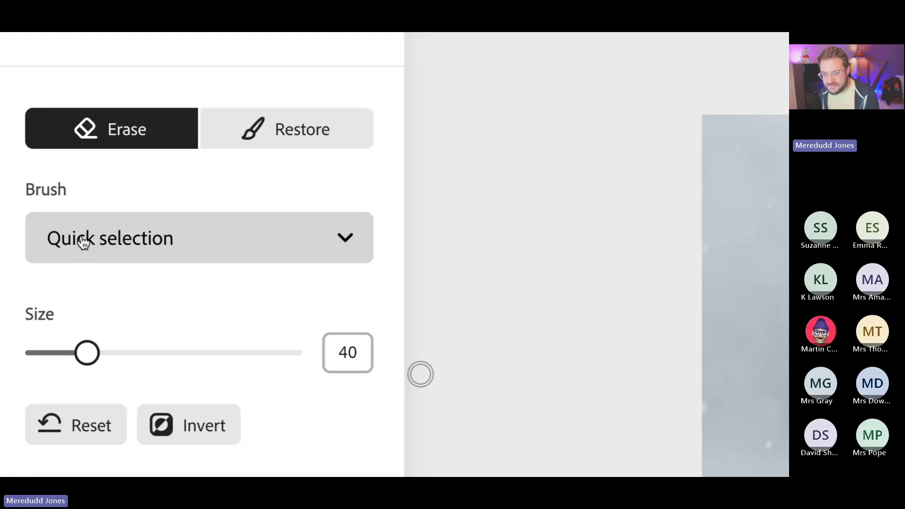
# - Choose the Circle brush with hardness 59 and erase a strip across the lower part of the portrait's shirt
pyautogui.click(88, 194)
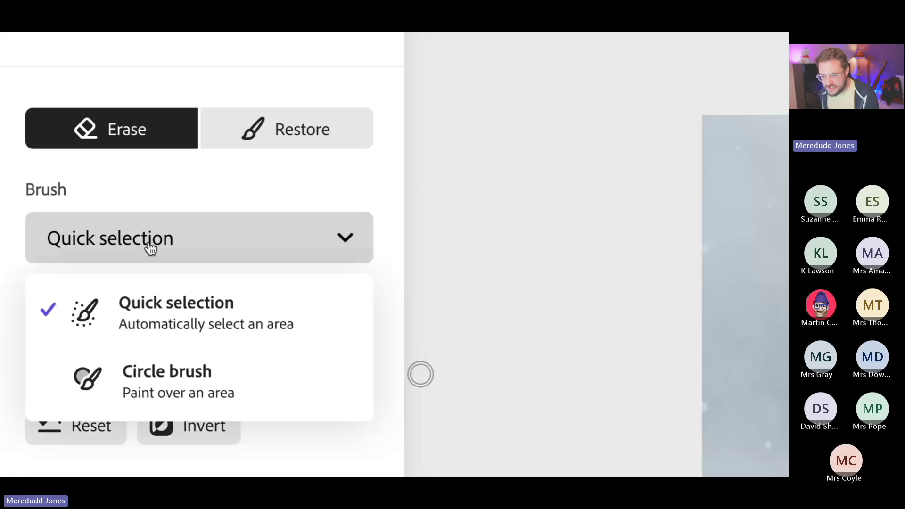
pyautogui.click(208, 390)
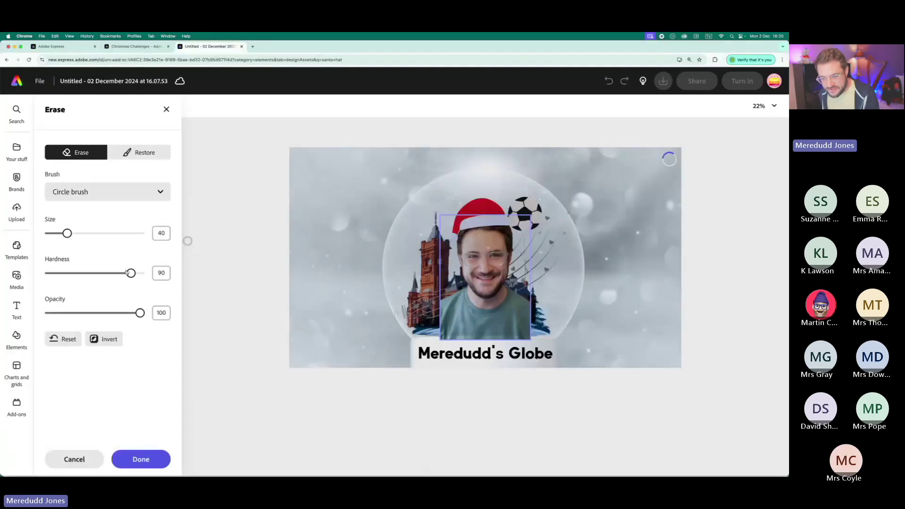
pyautogui.moveTo(264, 463); pyautogui.dragTo(203, 464)
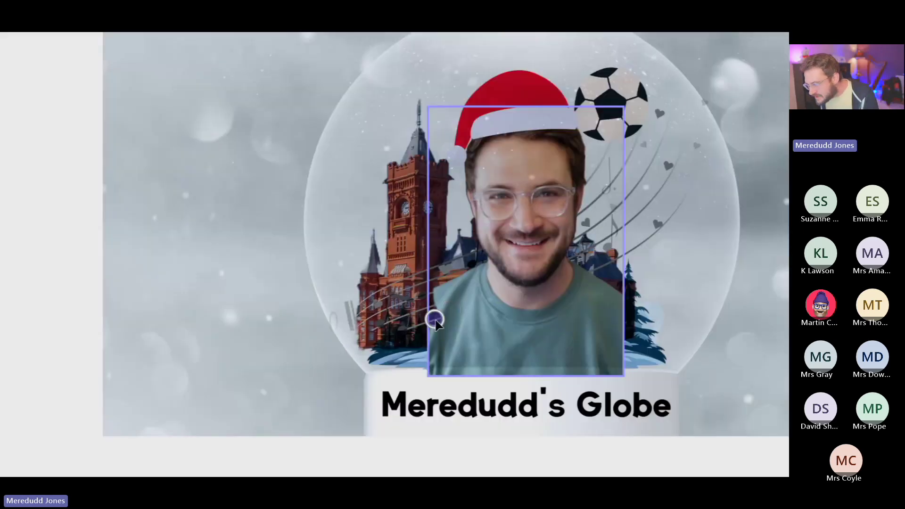
pyautogui.moveTo(435, 320)
pyautogui.mouseDown()
pyautogui.moveTo(454, 335)
pyautogui.moveTo(578, 357)
pyautogui.moveTo(623, 317)
pyautogui.moveTo(585, 366)
pyautogui.moveTo(612, 339)
pyautogui.mouseUp()
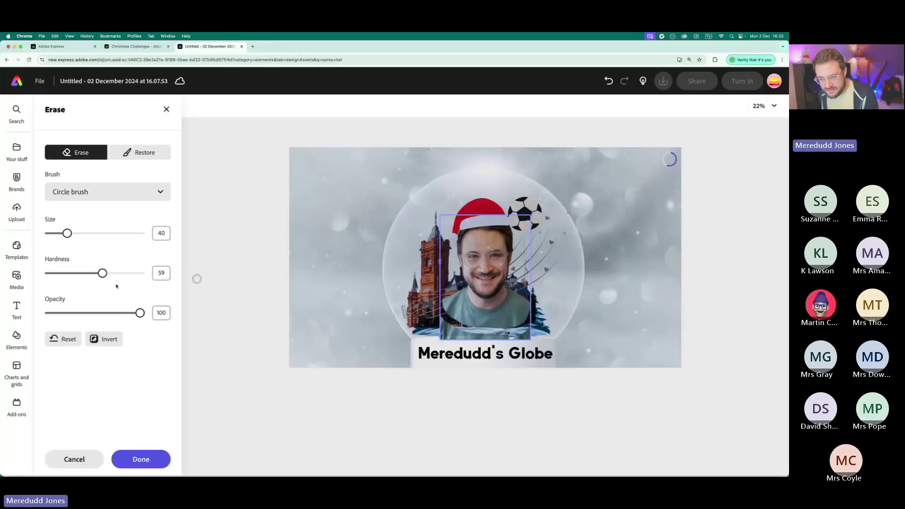
# - Set the brush to hardness 18 and size 137, and erase the remaining bottom corners and side edges of the shirt
pyautogui.moveTo(102, 273); pyautogui.dragTo(65, 273)
pyautogui.moveTo(67, 233); pyautogui.dragTo(111, 233)
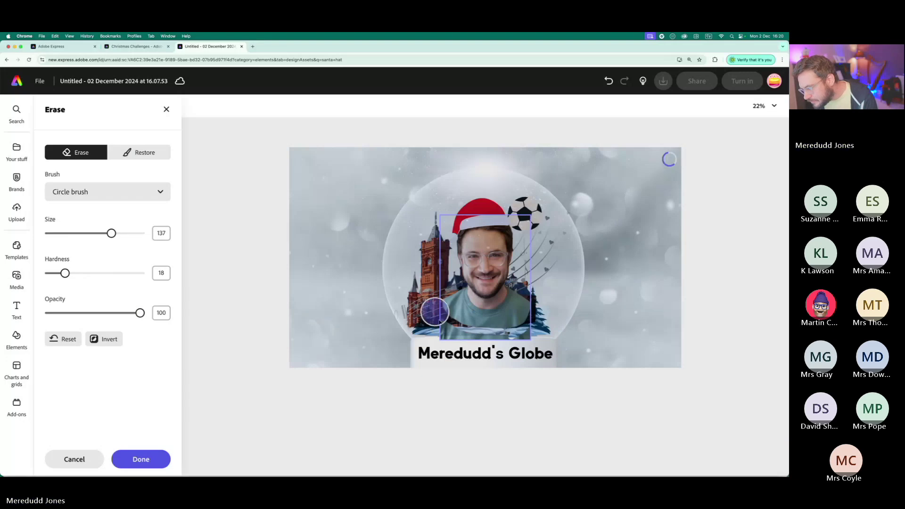
pyautogui.moveTo(440, 320)
pyautogui.mouseDown()
pyautogui.moveTo(469, 344)
pyautogui.moveTo(466, 334)
pyautogui.mouseUp()
pyautogui.scroll(5, 465, 333)
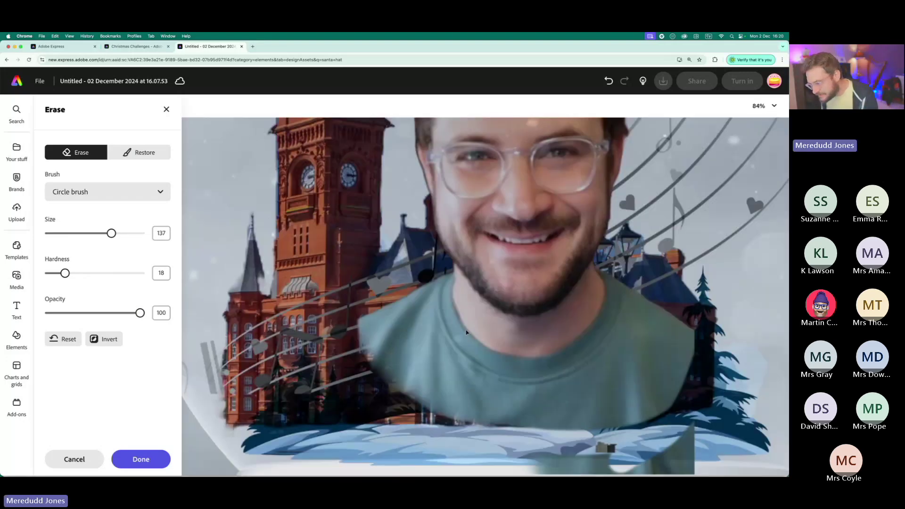
pyautogui.scroll(-3, 452, 377)
pyautogui.moveTo(439, 417); pyautogui.dragTo(535, 413)
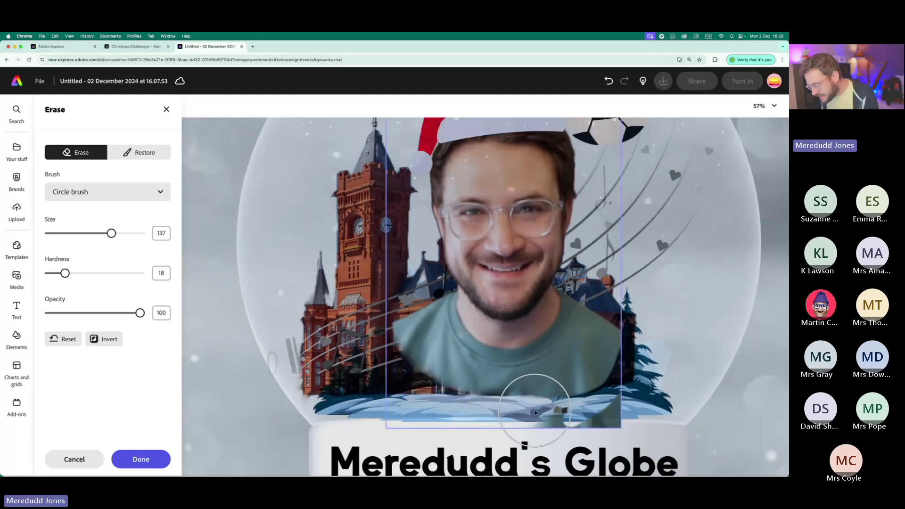
pyautogui.moveTo(607, 387)
pyautogui.mouseDown()
pyautogui.moveTo(610, 416)
pyautogui.moveTo(636, 379)
pyautogui.moveTo(618, 391)
pyautogui.mouseUp()
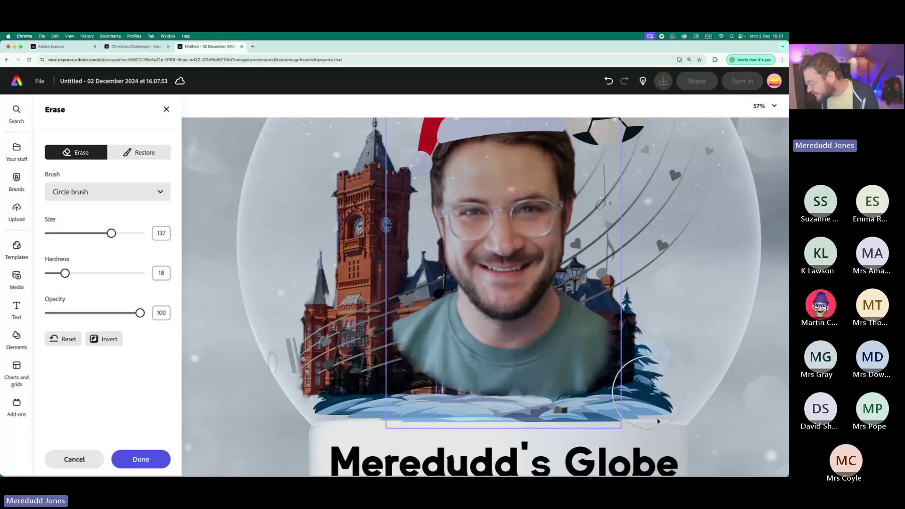
pyautogui.moveTo(381, 331); pyautogui.dragTo(383, 335)
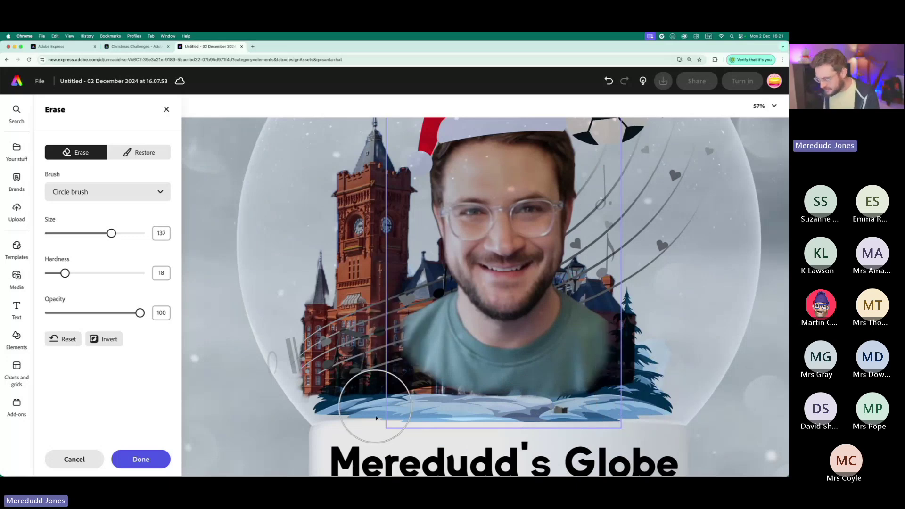
# - Check the softened shirt edges up close and in the whole scene, and apply the erasing to the portrait
pyautogui.scroll(-2, 567, 405)
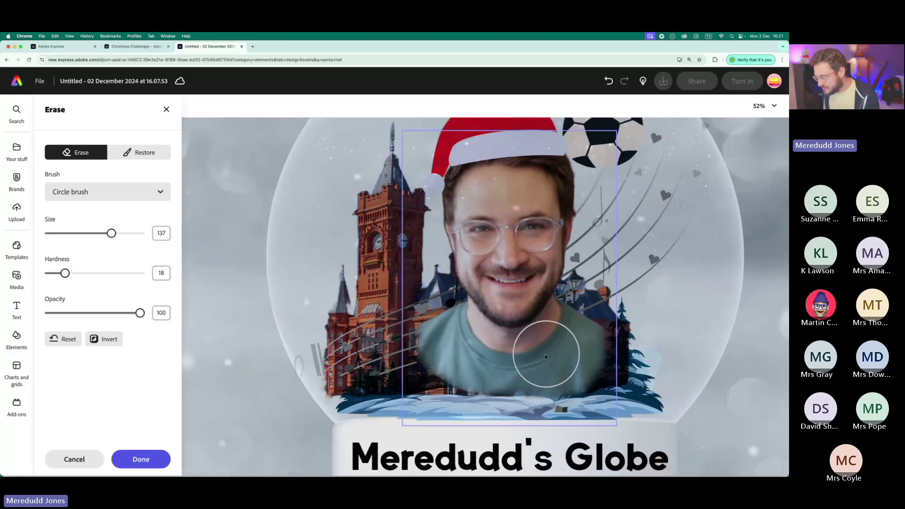
pyautogui.scroll(4, 546, 357)
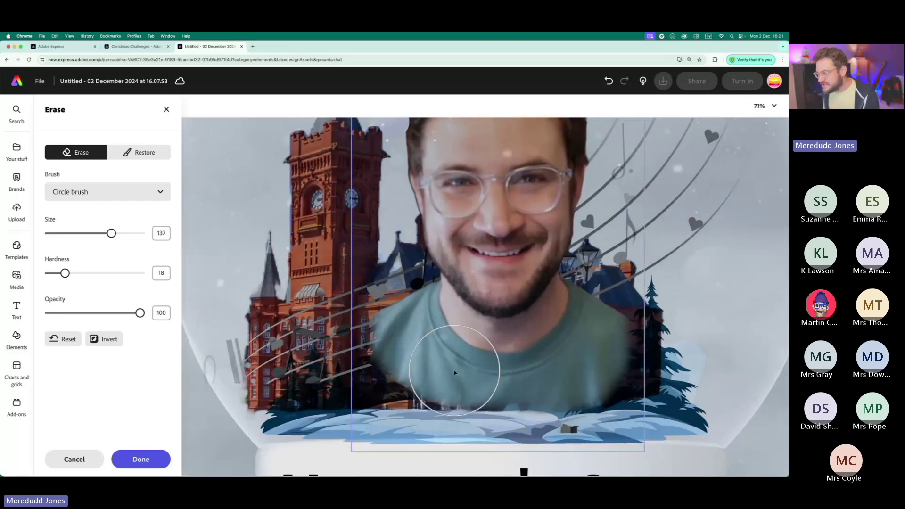
pyautogui.scroll(-5, 452, 370)
pyautogui.scroll(-1, 455, 373)
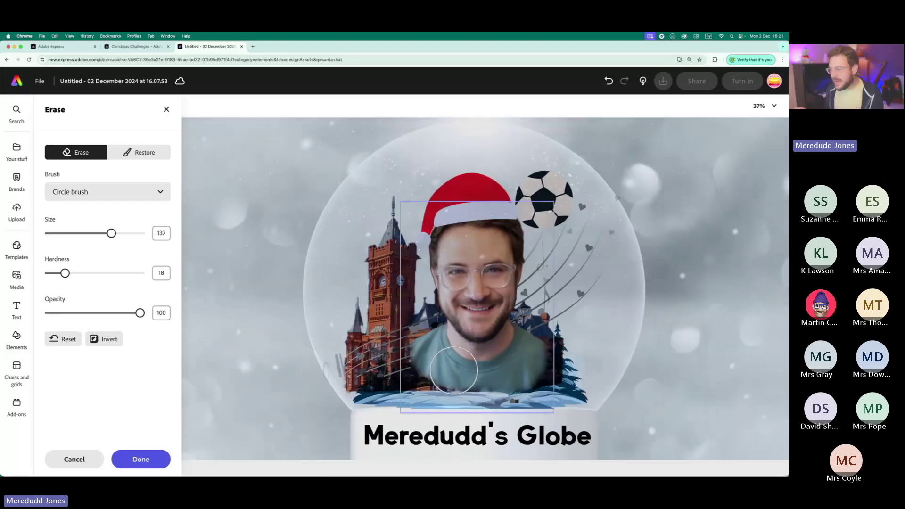
pyautogui.scroll(-6, 454, 370)
pyautogui.scroll(2, 454, 372)
pyautogui.scroll(3, 468, 369)
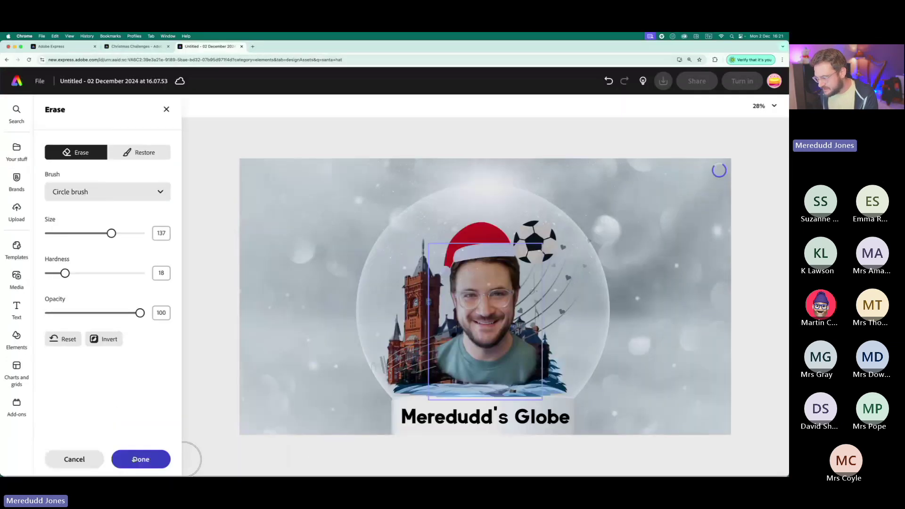
pyautogui.click(128, 467)
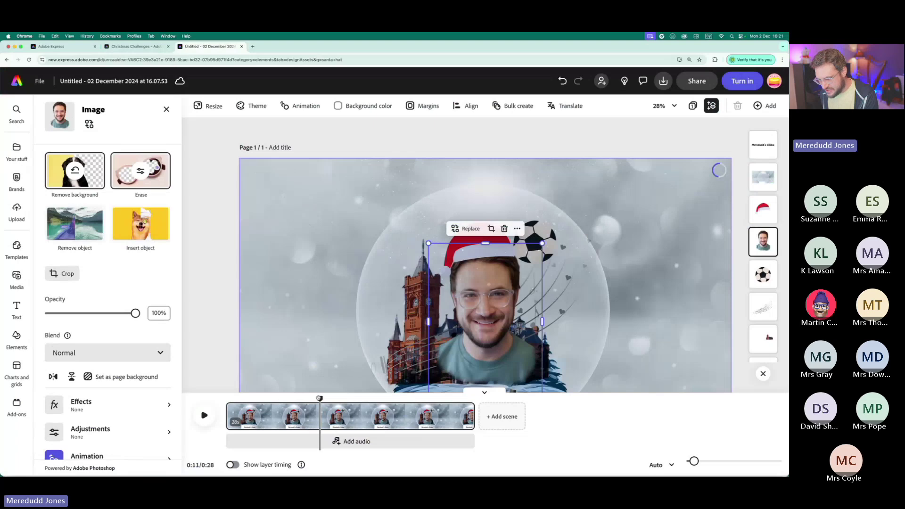
# - Play the scene from the start to preview the portrait with its softened edges, and pause it
pyautogui.click(227, 410)
pyautogui.scroll(-2, 225, 352)
pyautogui.scroll(-1, 222, 363)
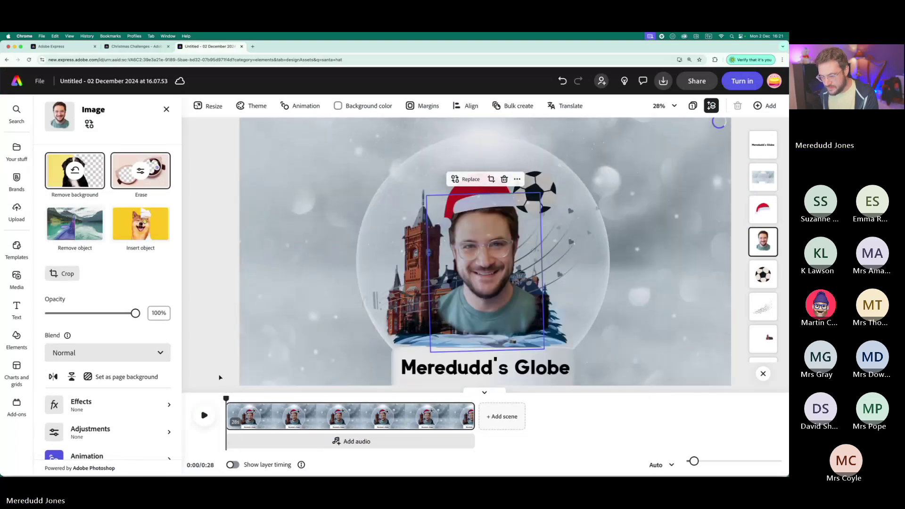
pyautogui.click(204, 415)
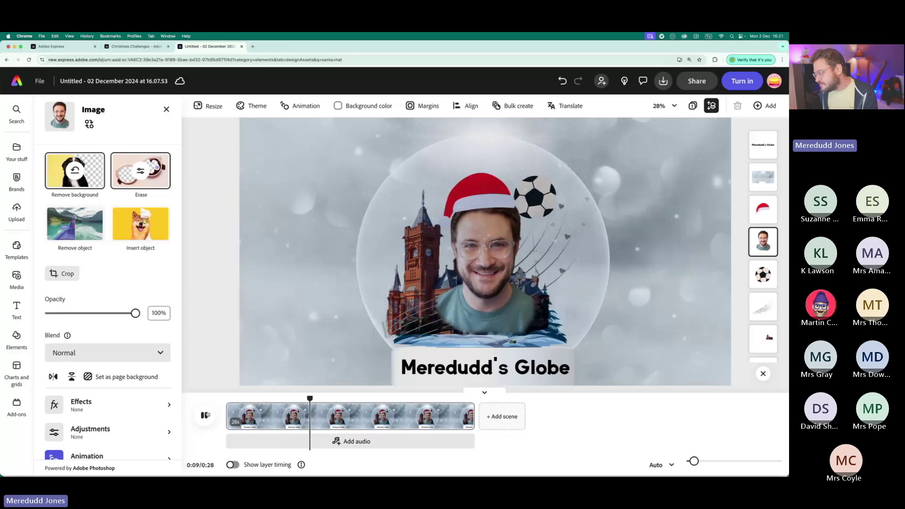
pyautogui.click(205, 415)
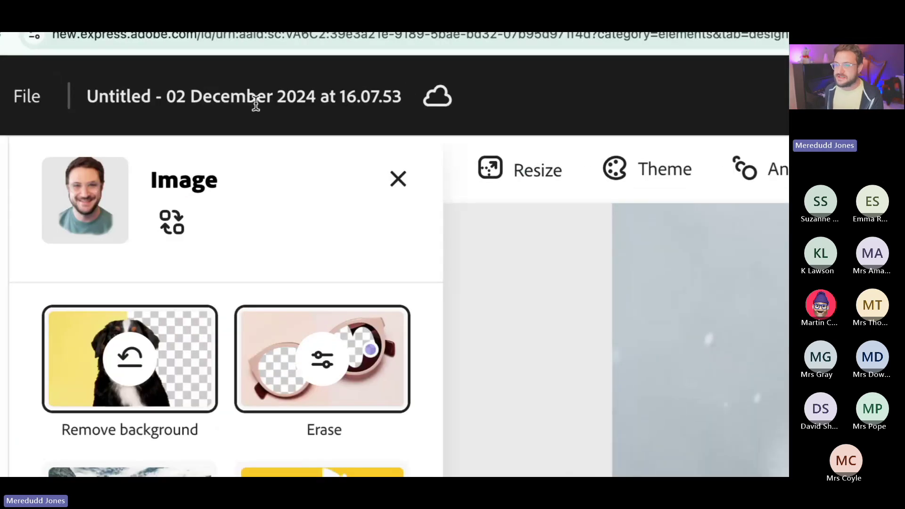
# - Rename the document with the creator's first name followed by "Snowglobe"
pyautogui.click(256, 103)
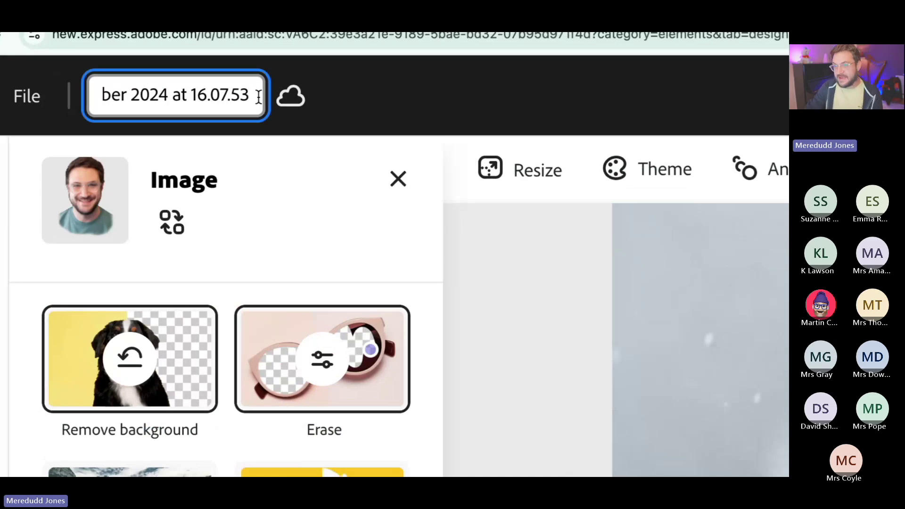
pyautogui.press('super+a')
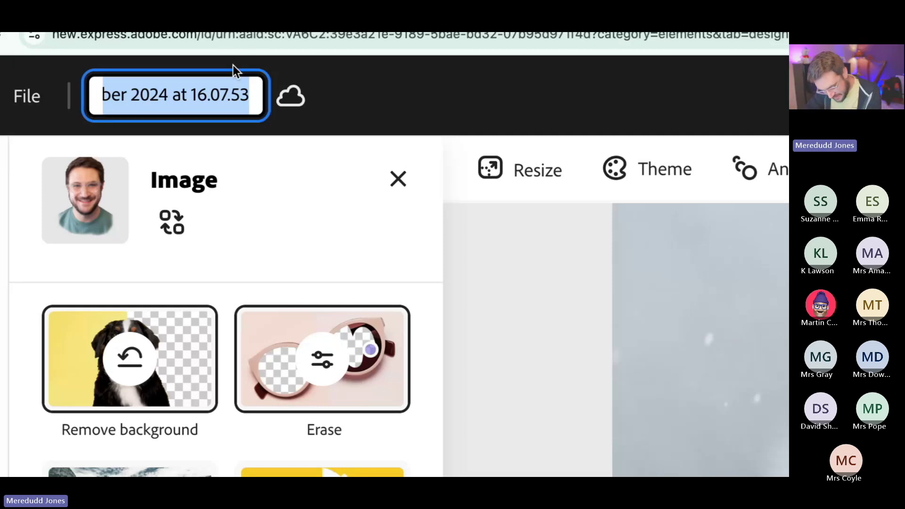
pyautogui.write('Meredud')
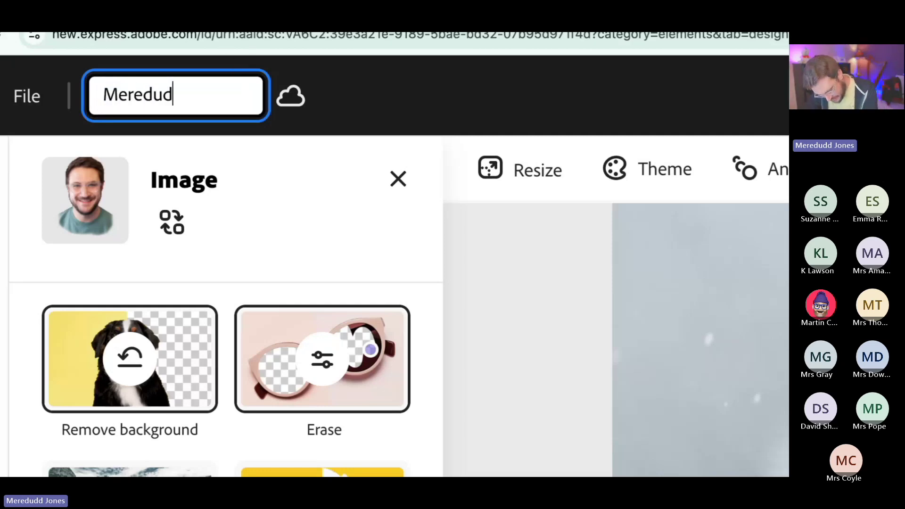
pyautogui.write('d Snowglobe')
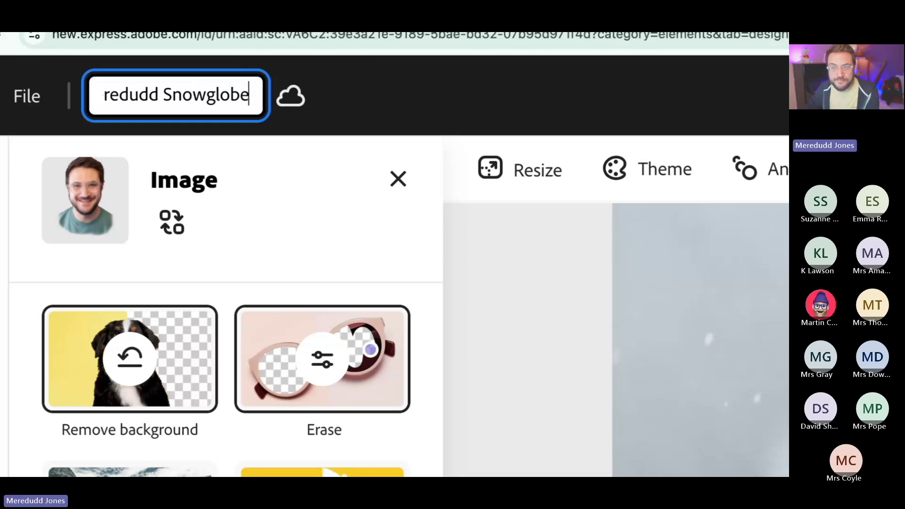
pyautogui.press('Return')
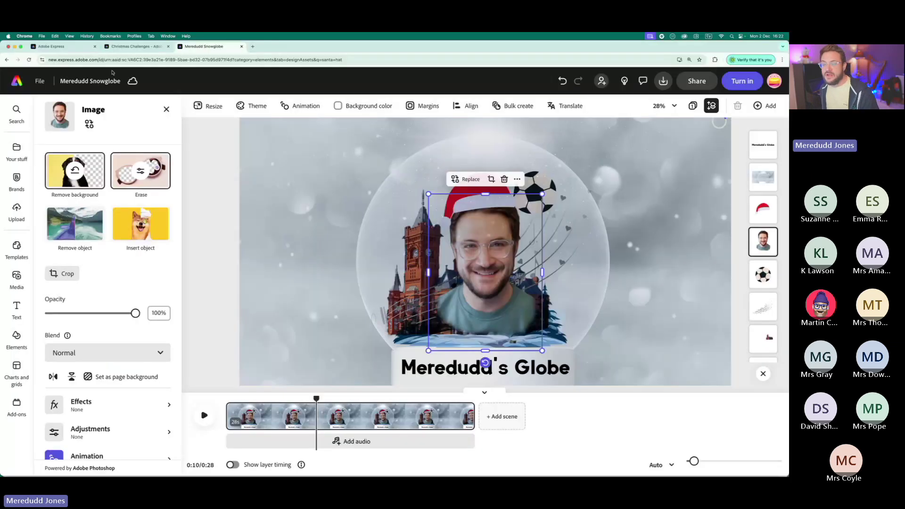
# - Deselect the portrait, open the download options and set the MP4 video resolution to 720p
pyautogui.click(198, 216)
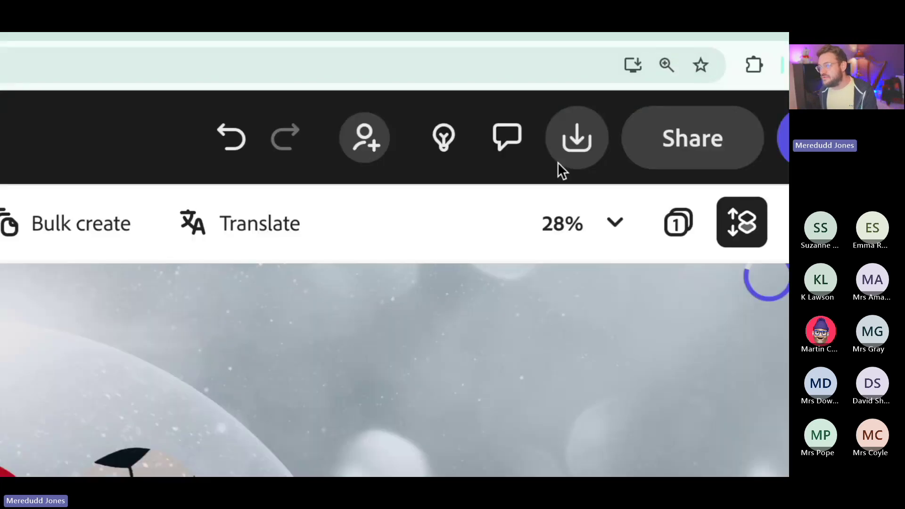
pyautogui.click(588, 142)
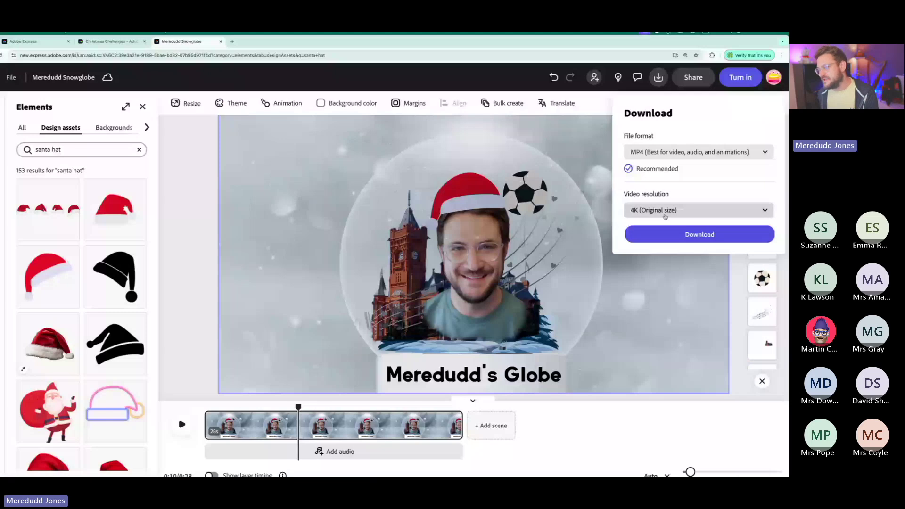
pyautogui.click(665, 216)
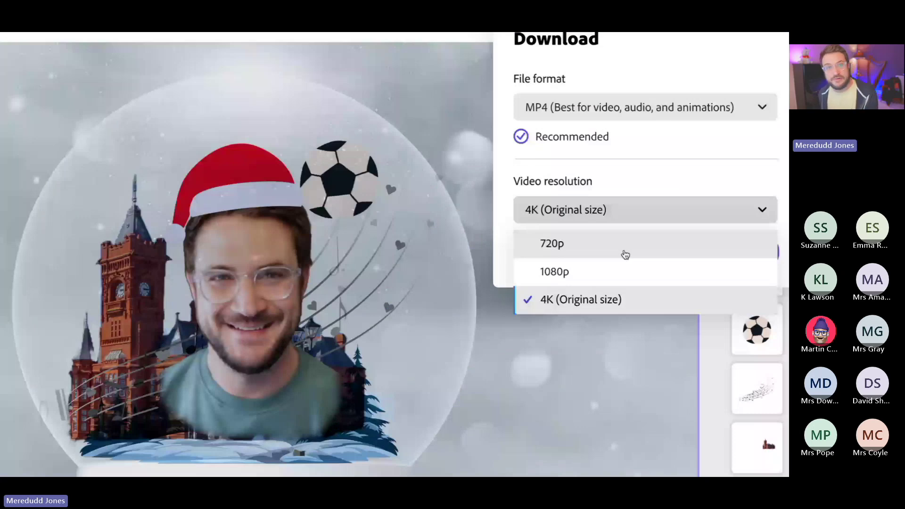
pyautogui.click(625, 254)
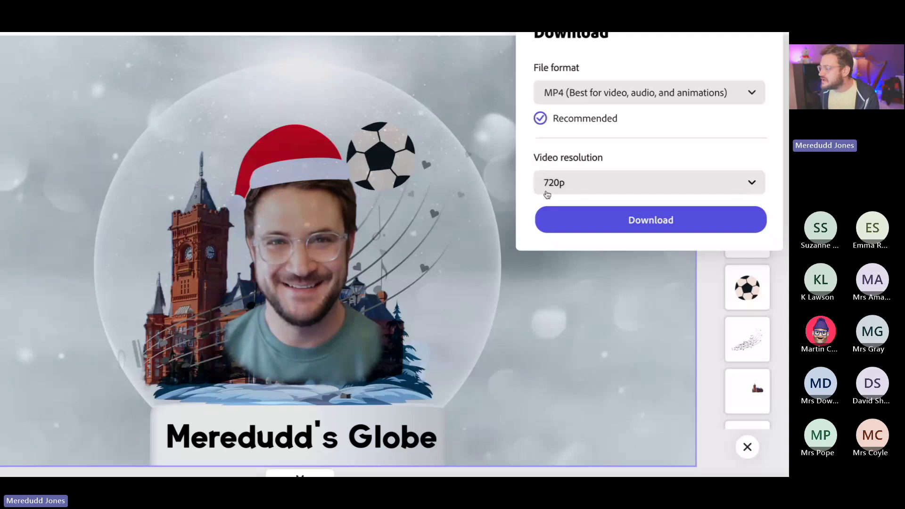
# - Download the snowglobe animation as an MP4 and check the finished file in the browser's recent download history
pyautogui.click(671, 228)
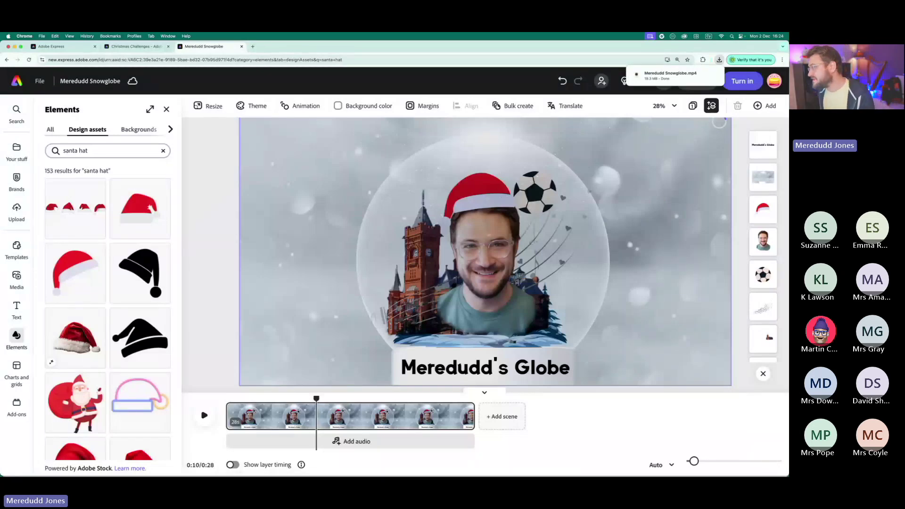
pyautogui.moveTo(283, 473)
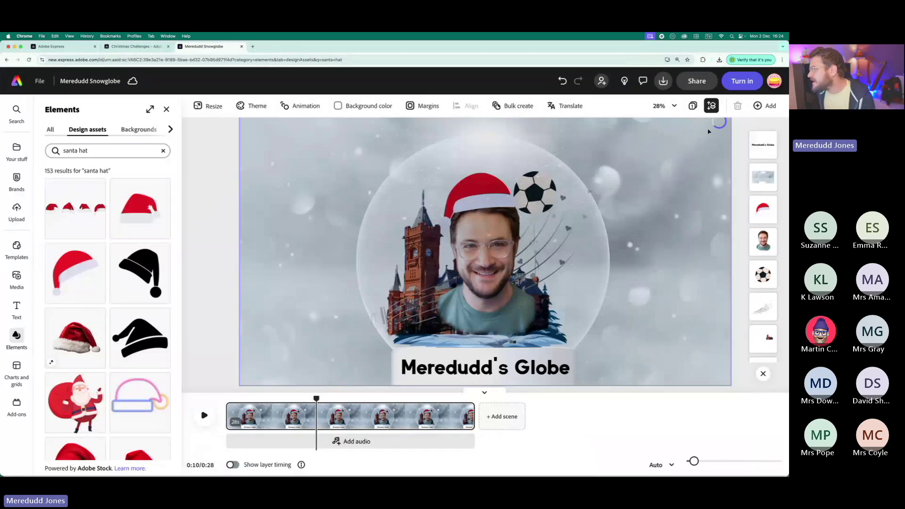
pyautogui.click(719, 60)
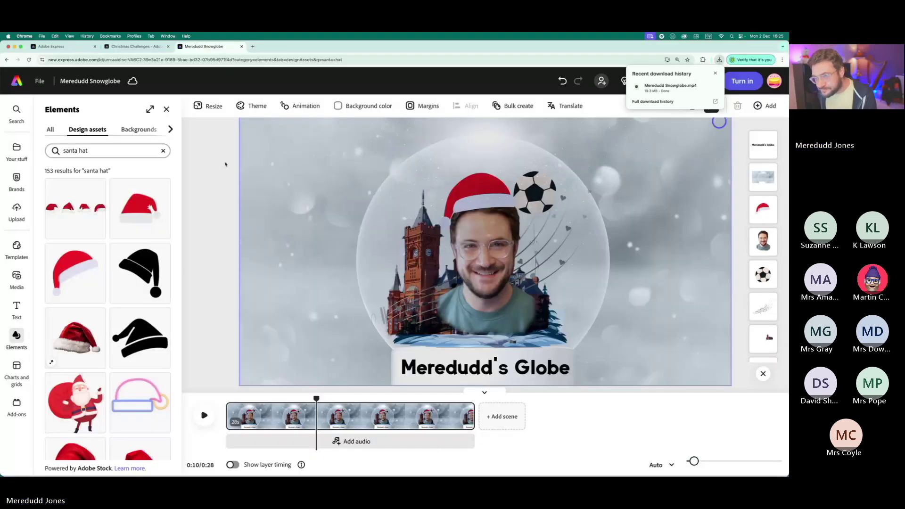
pyautogui.click(225, 164)
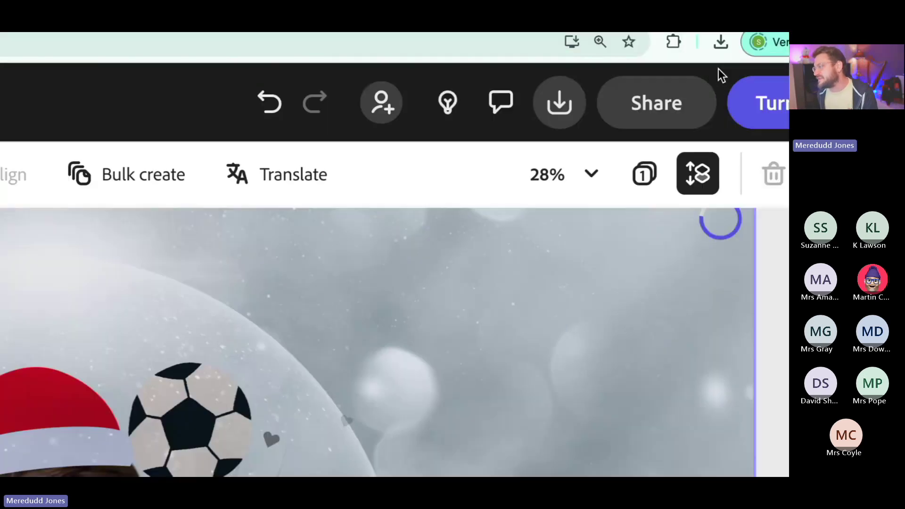
# - Create a view-only link for the snowglobe and allow others to use the file as a template
pyautogui.click(702, 83)
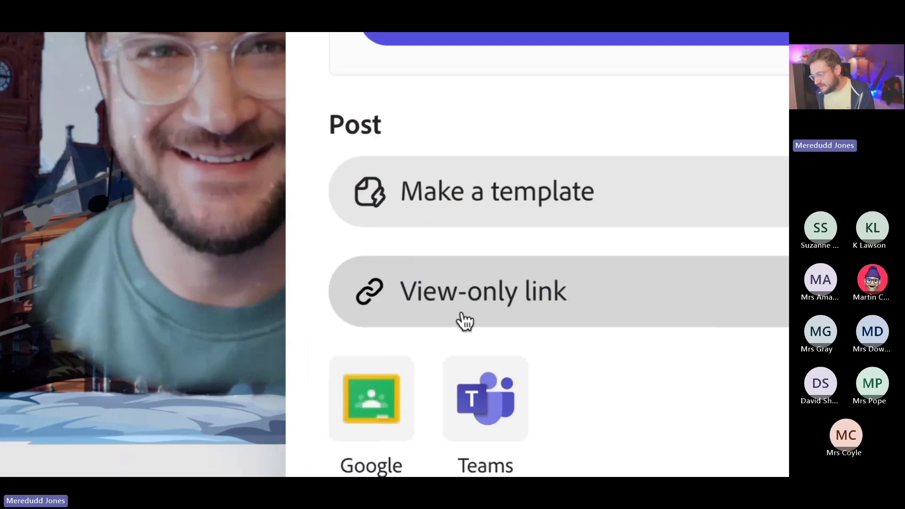
pyautogui.click(521, 313)
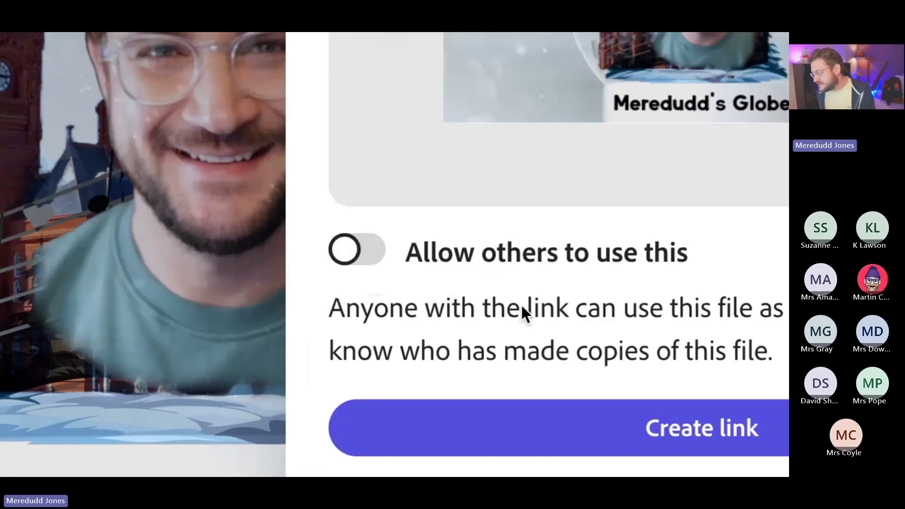
pyautogui.click(625, 348)
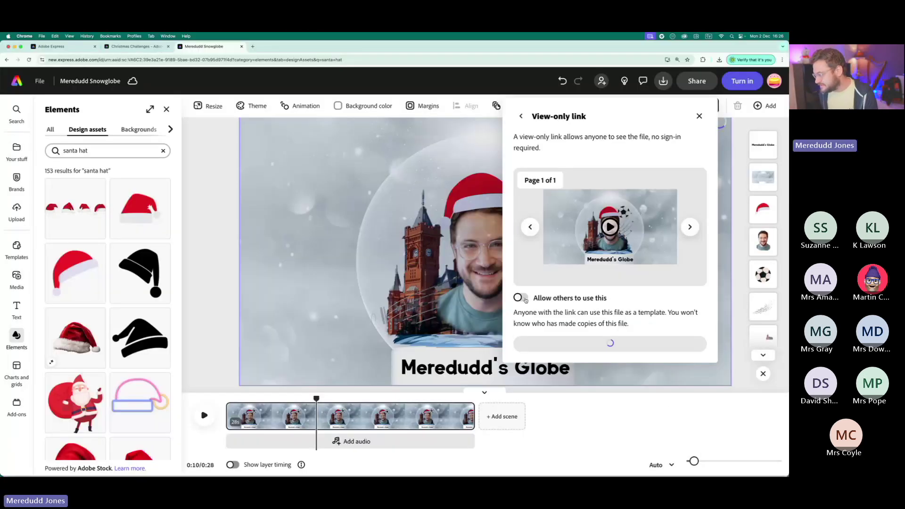
pyautogui.click(521, 298)
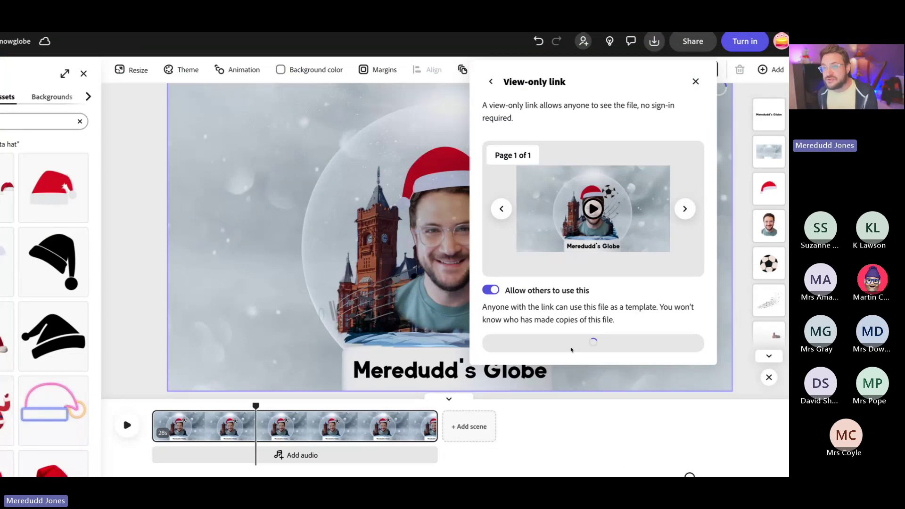
# - Open the snowglobe template linked from Christmas Theme 1 - Challenge 1 to view an example of a published design
pyautogui.click(148, 47)
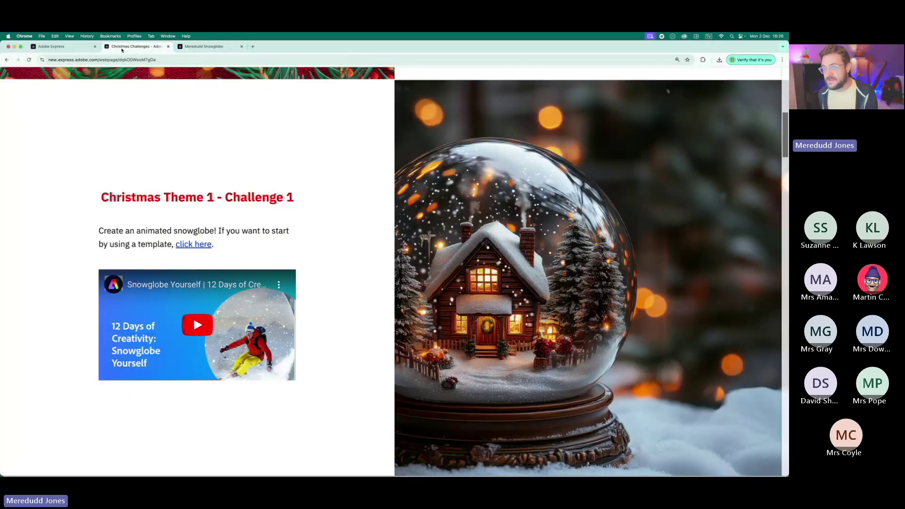
pyautogui.click(193, 244)
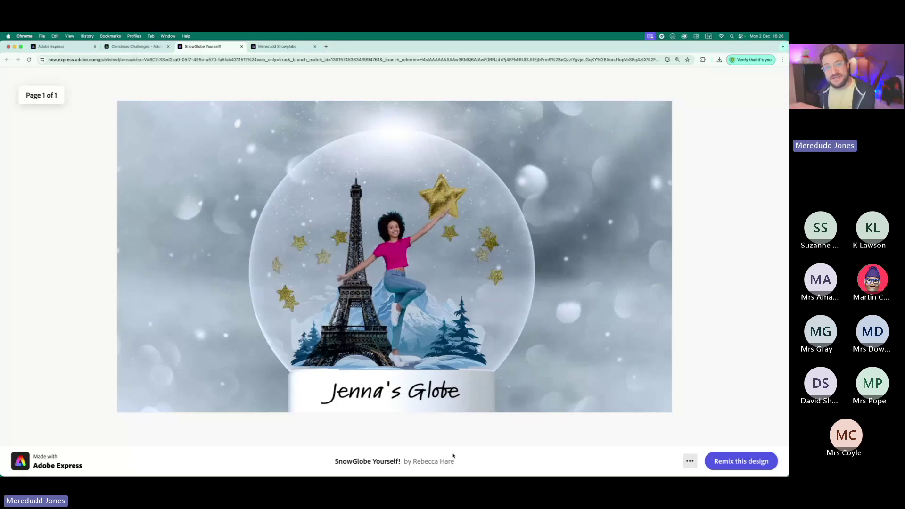
pyautogui.moveTo(156, 395)
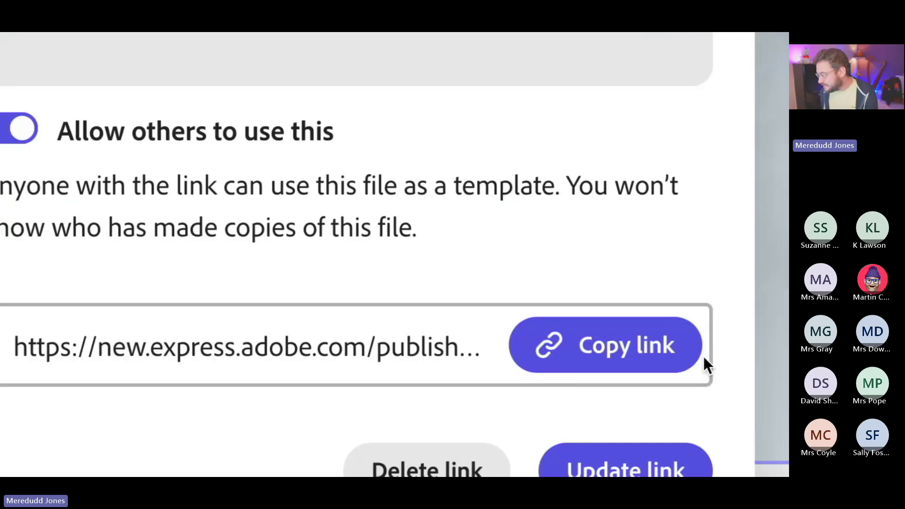
# - Copy the snowglobe's view-only link, open it in a new browser tab and play the published animation
pyautogui.click(629, 348)
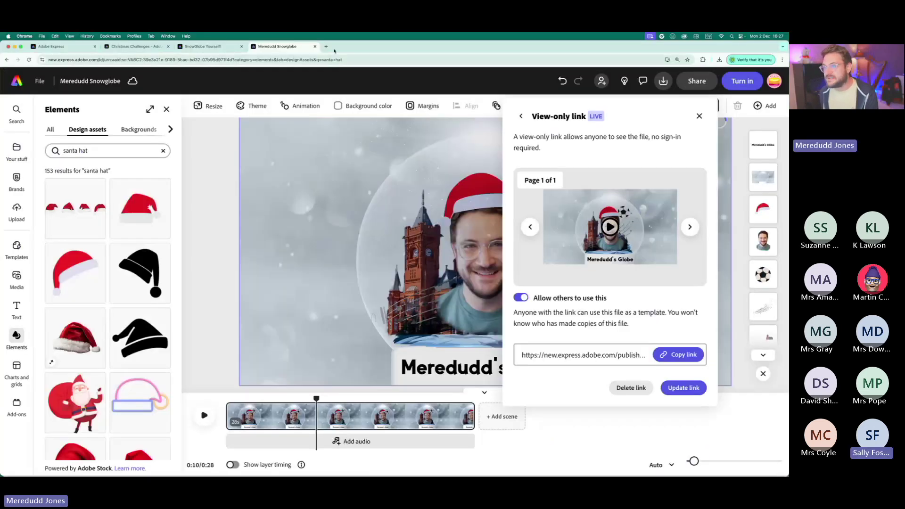
pyautogui.click(322, 46)
pyautogui.press('super+v')
pyautogui.press('Return')
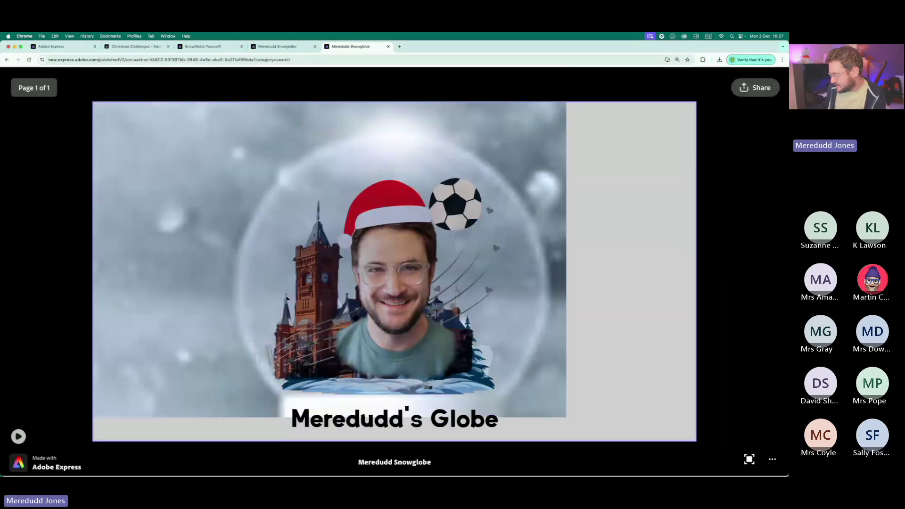
pyautogui.click(18, 436)
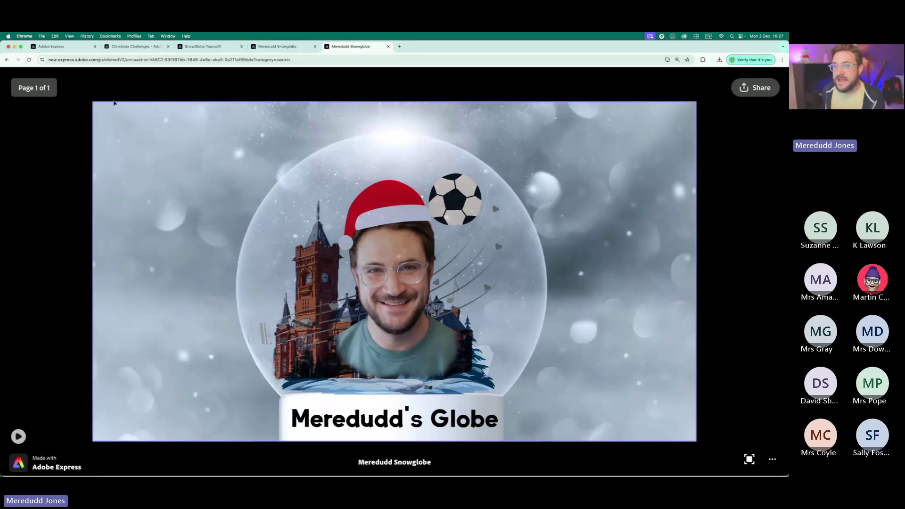
# - Revisit the challenge page and the published snowglobe, and copy the view-only link again from the design's sharing options
pyautogui.click(121, 47)
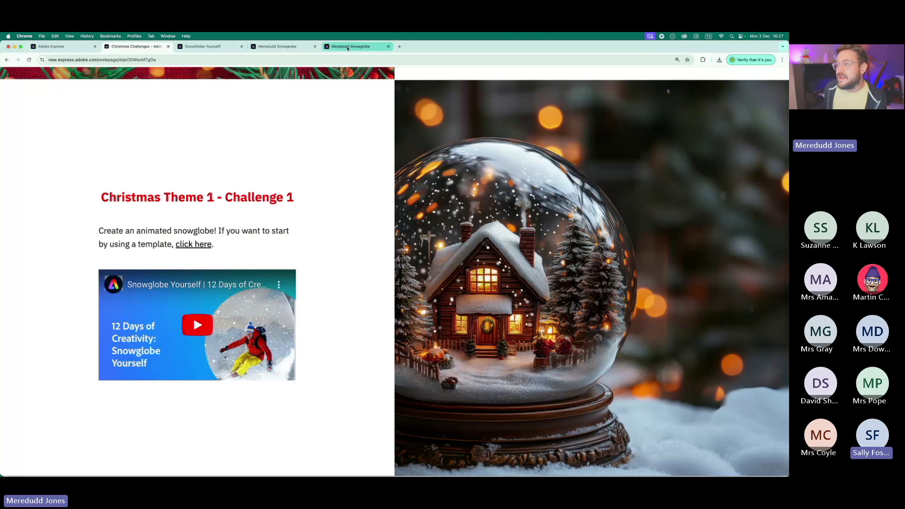
pyautogui.click(379, 48)
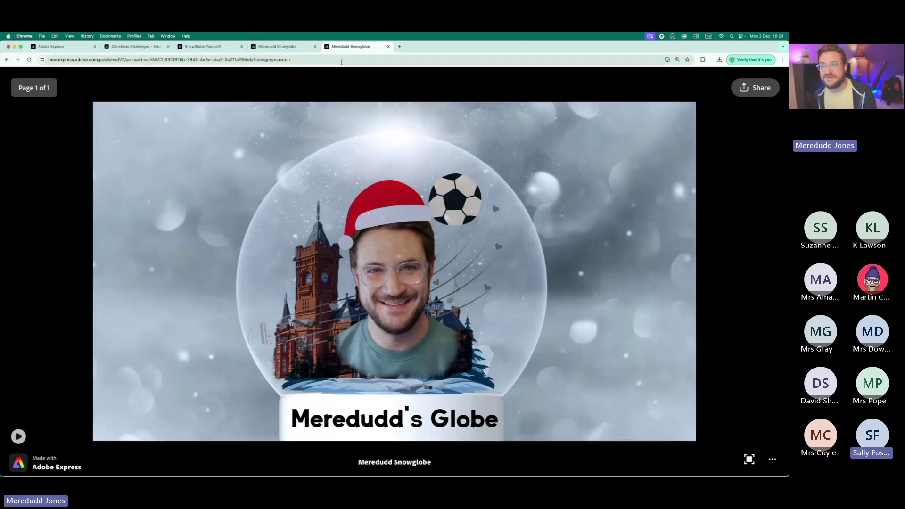
pyautogui.click(264, 45)
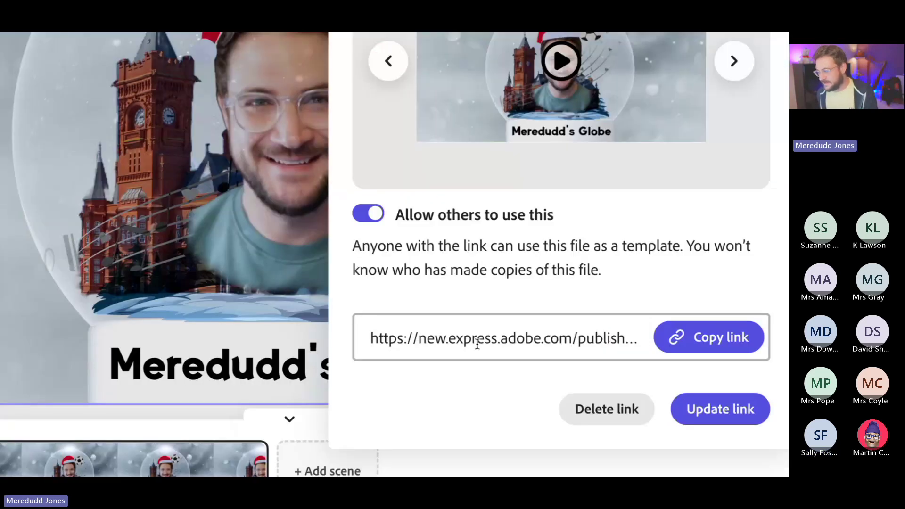
pyautogui.click(711, 343)
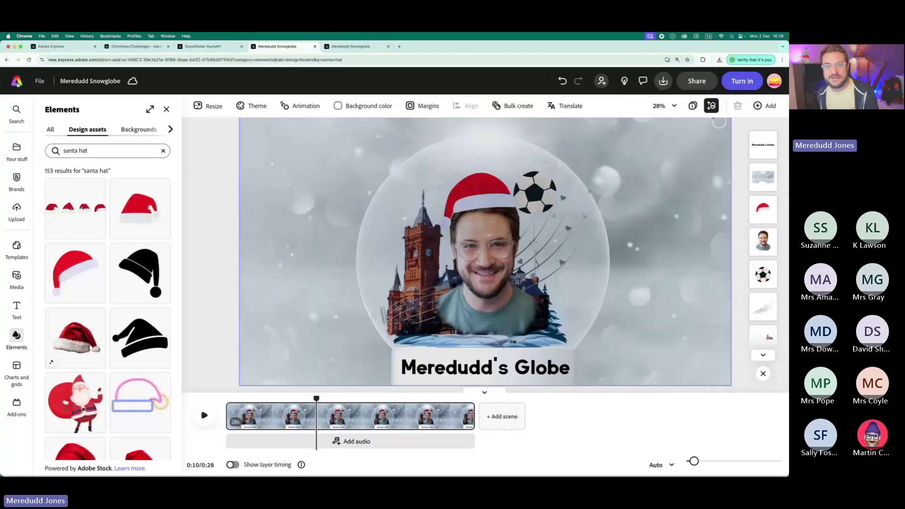
# - Go to the home page and generate a QR code from the snowglobe's copied view-only link
pyautogui.click(92, 134)
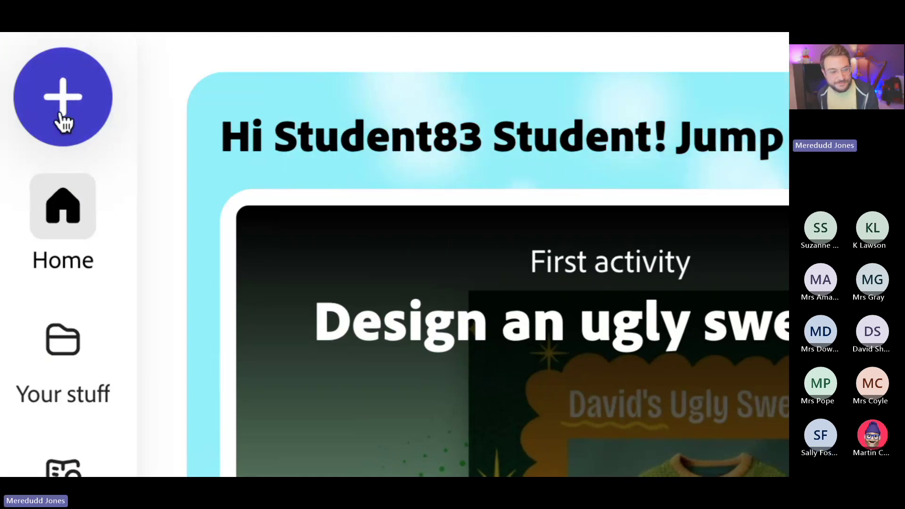
pyautogui.click(64, 120)
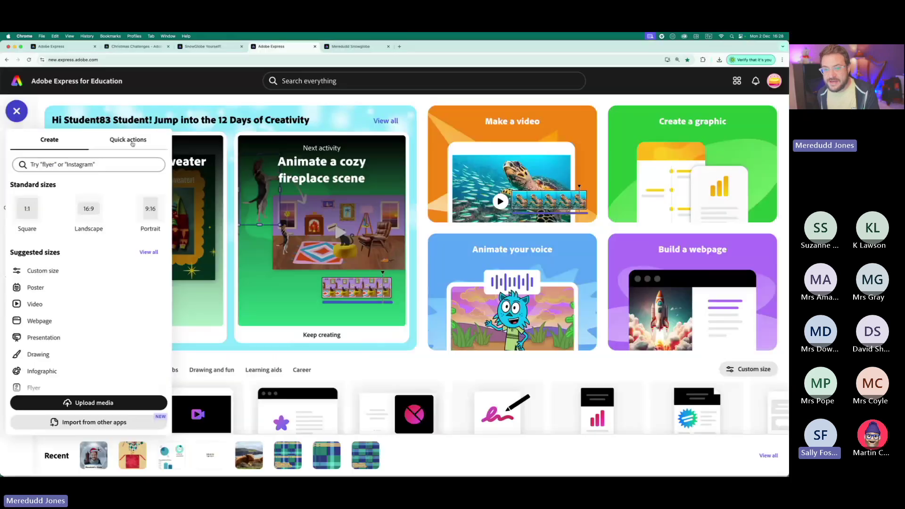
pyautogui.click(560, 224)
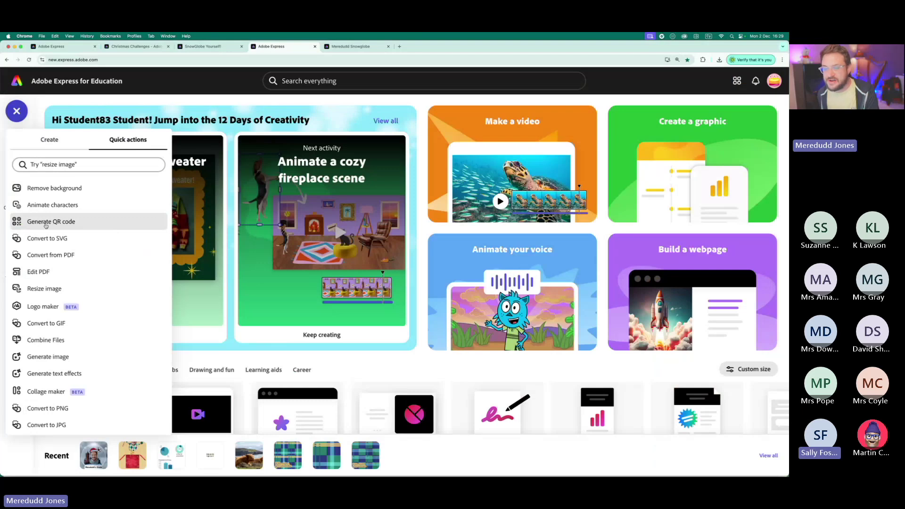
pyautogui.click(46, 222)
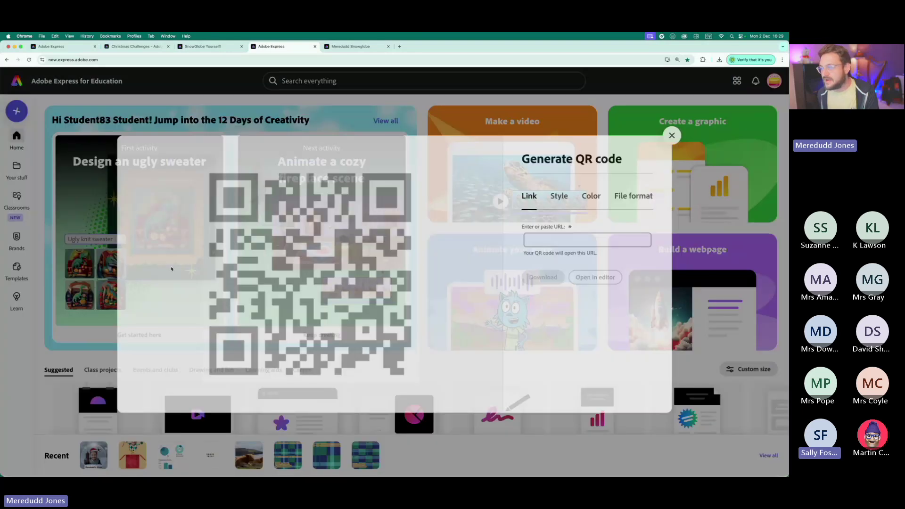
pyautogui.click(564, 240)
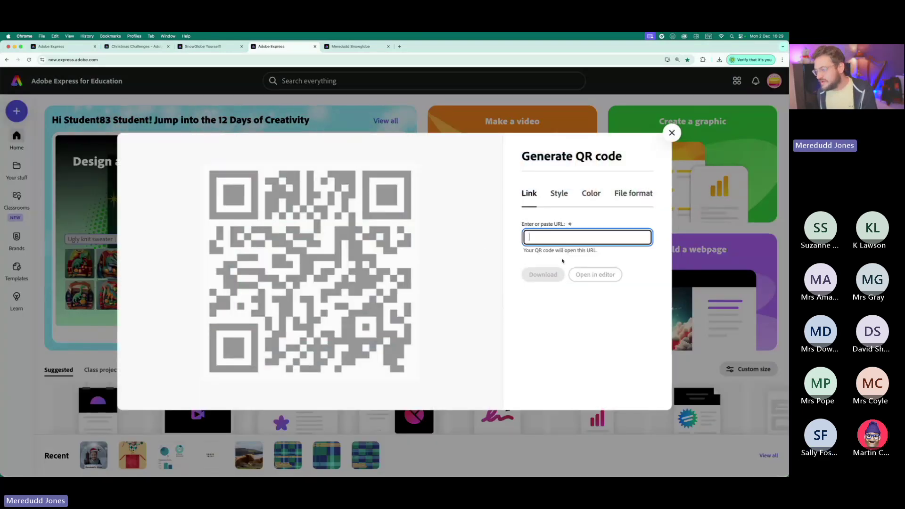
pyautogui.press('super+v')
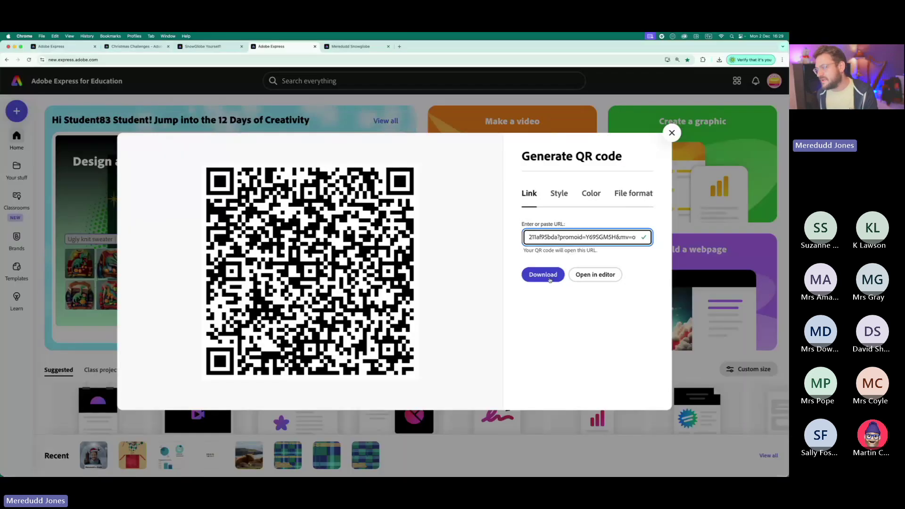
# - Try rounded dots, circular marker borders, round marker centers and dark blue on the QR code, and close the generator without downloading it
pyautogui.click(559, 193)
pyautogui.click(553, 239)
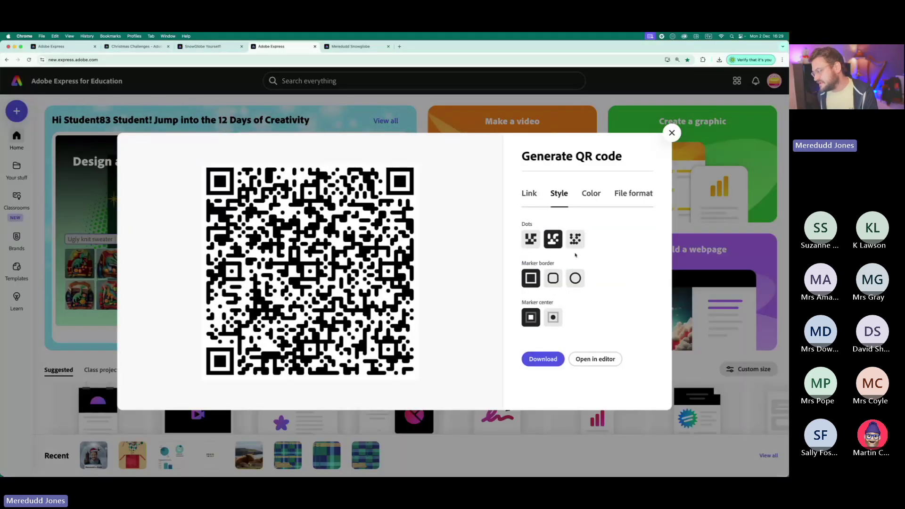
pyautogui.click(575, 279)
pyautogui.click(553, 317)
pyautogui.click(591, 194)
pyautogui.click(549, 234)
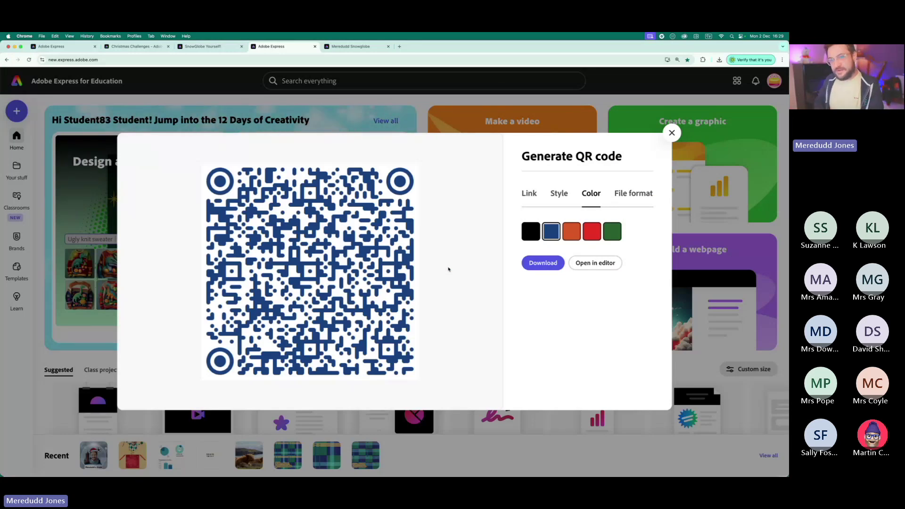
pyautogui.click(672, 132)
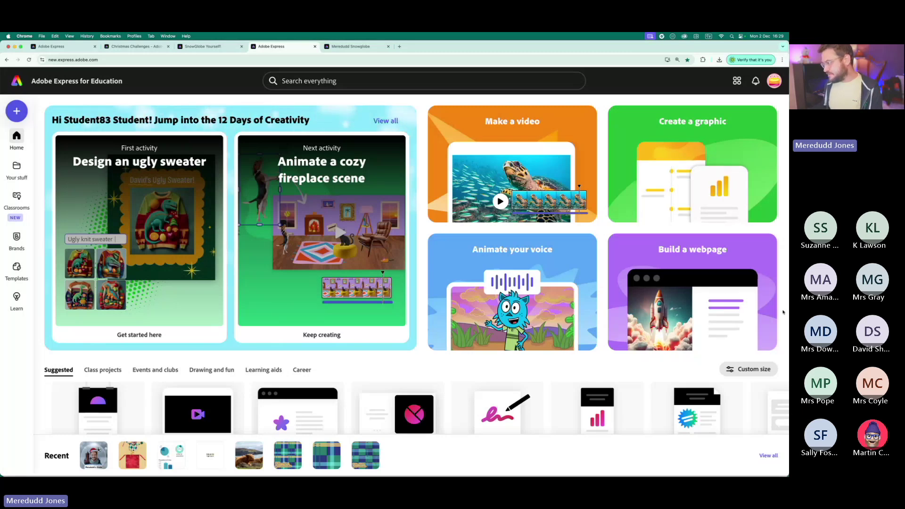
# - Start building a new webpage from scratch instead of using a template
pyautogui.scroll(5, 650, 284)
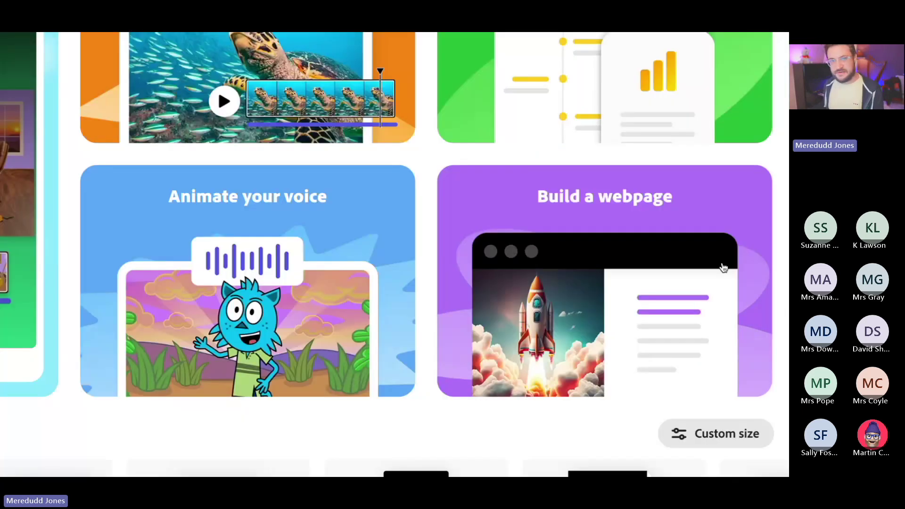
pyautogui.scroll(-5, 641, 302)
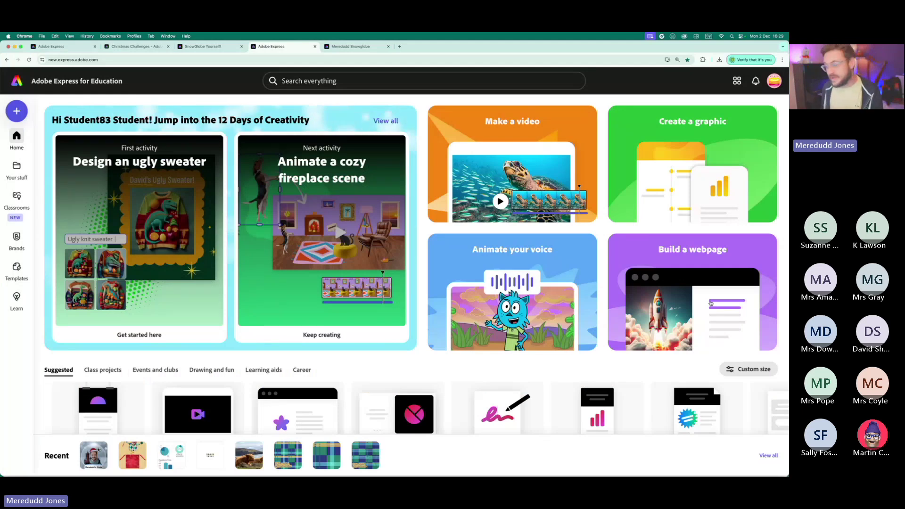
pyautogui.click(742, 285)
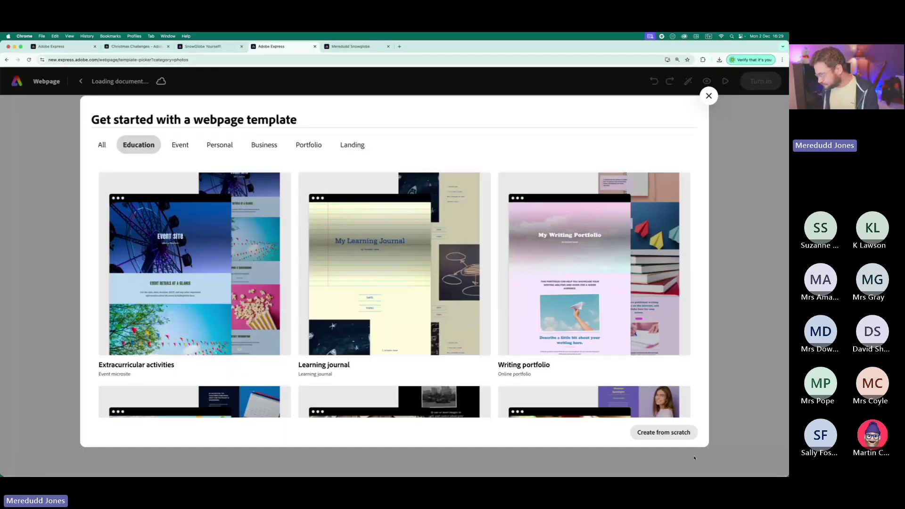
pyautogui.scroll(3, 692, 443)
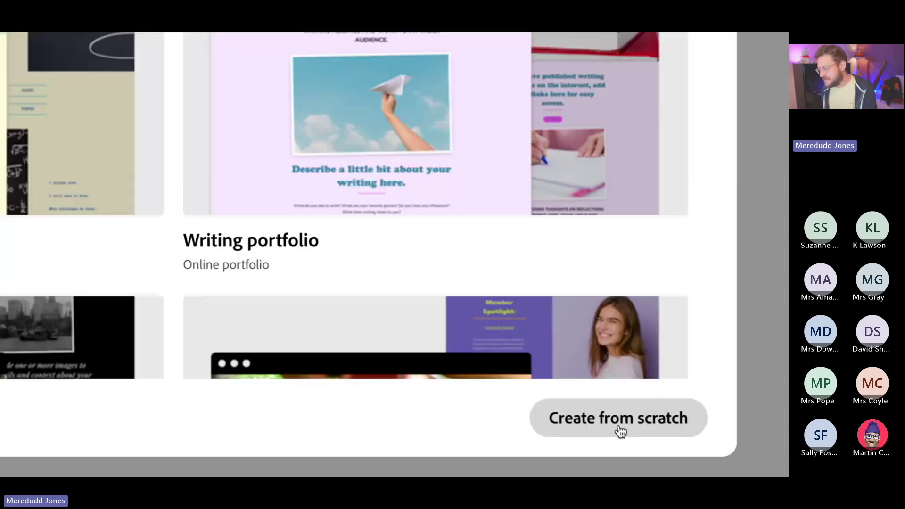
pyautogui.click(620, 431)
pyautogui.scroll(-3, 667, 436)
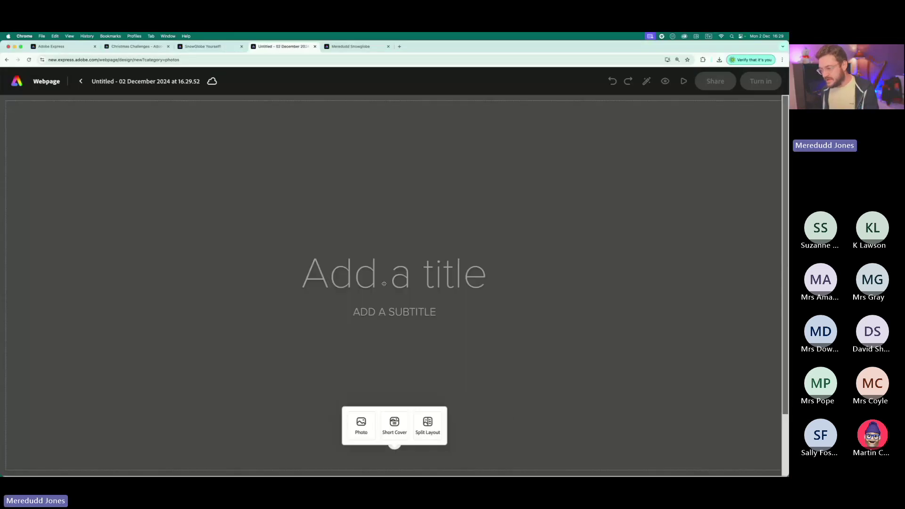
# - Enter "Our Snowglobes" as the webpage title and "BY P6-7" as the subtitle
pyautogui.click(384, 283)
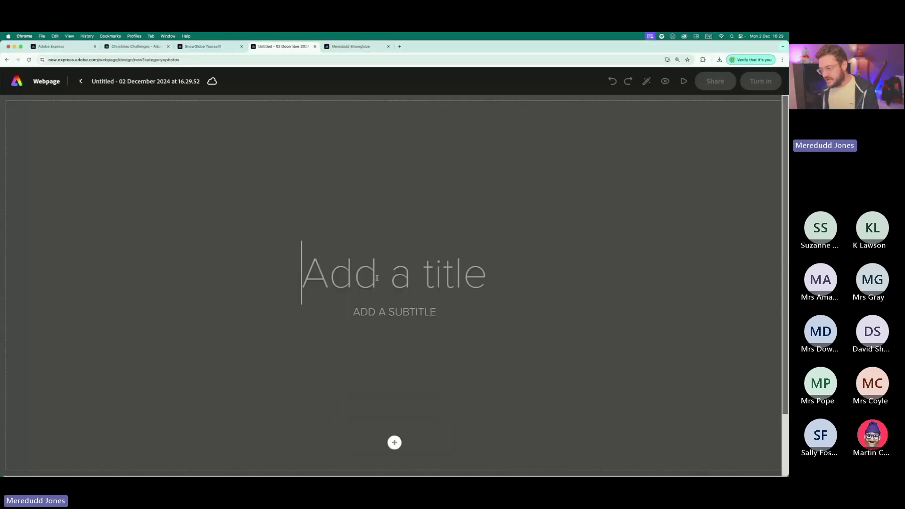
pyautogui.write('Our Snowglobes')
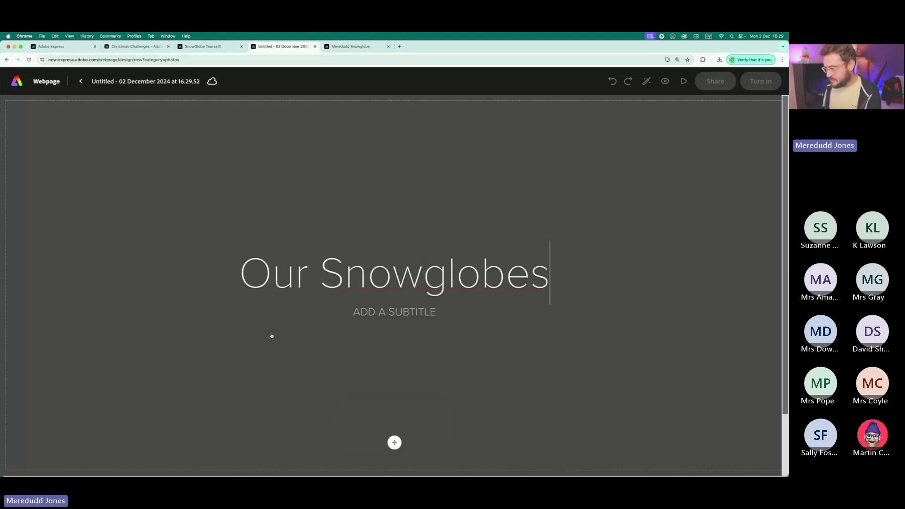
pyautogui.click(379, 313)
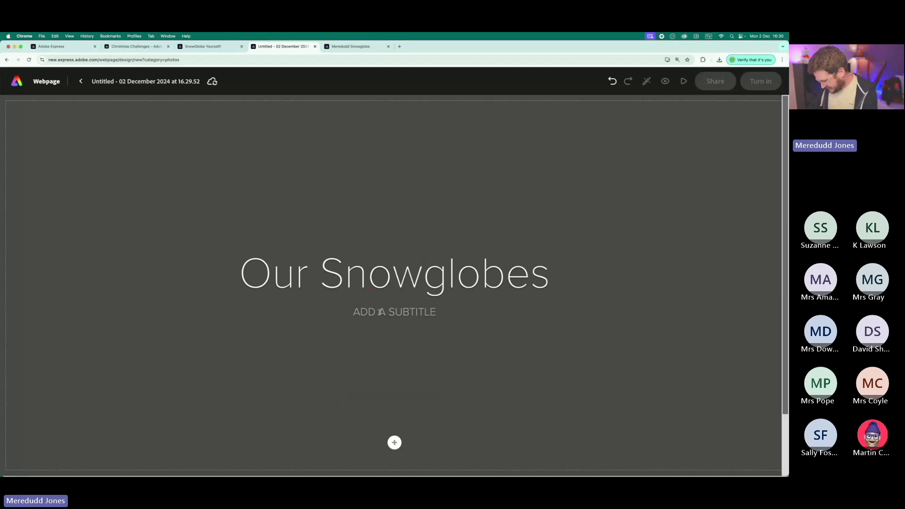
pyautogui.write('BY')
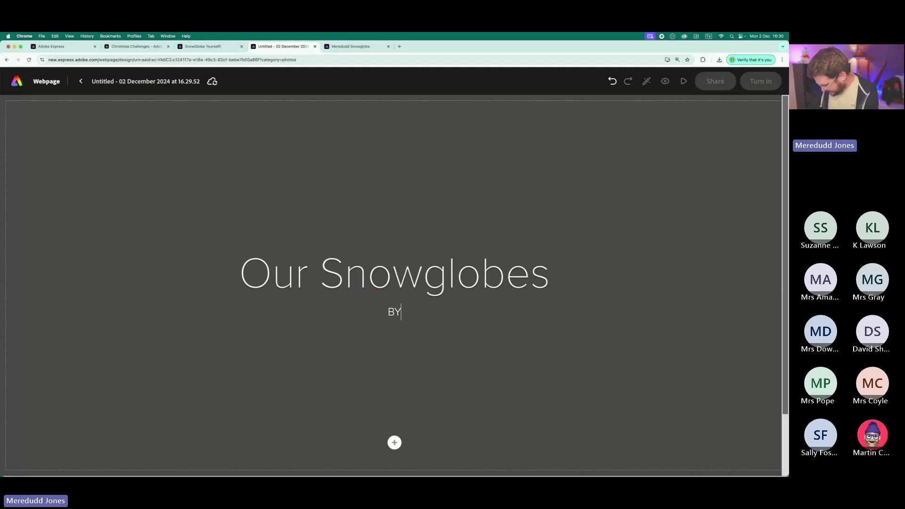
pyautogui.write(' P6')
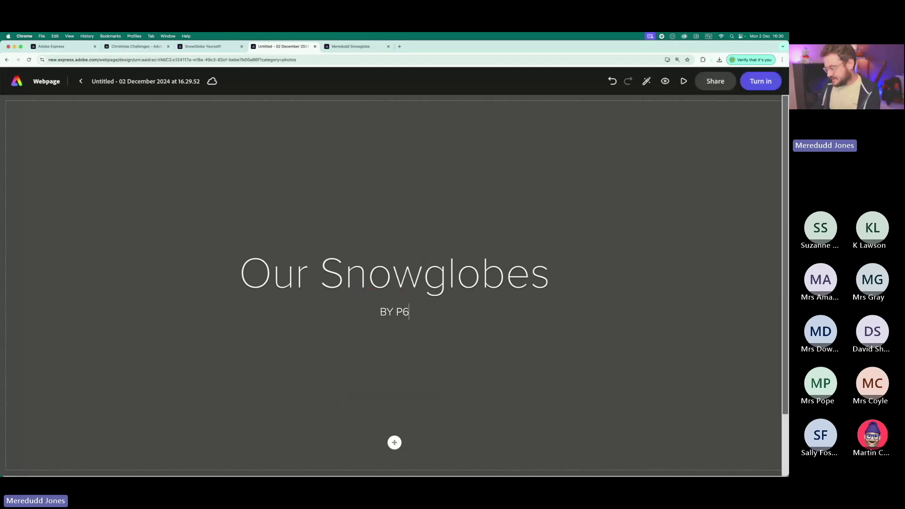
pyautogui.write('-7')
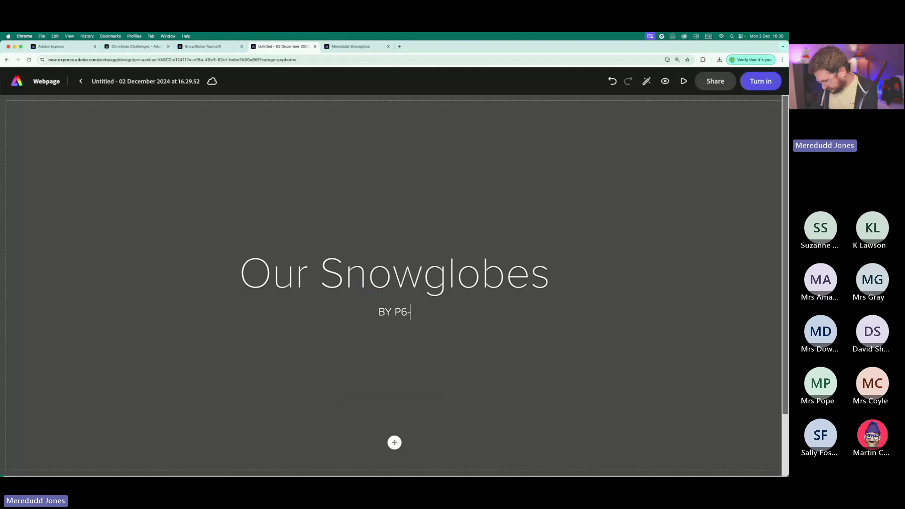
# - Search the stock photos for "snowglobe" and set the pale blue snowy bauble picture as the webpage's cover photo
pyautogui.click(395, 443)
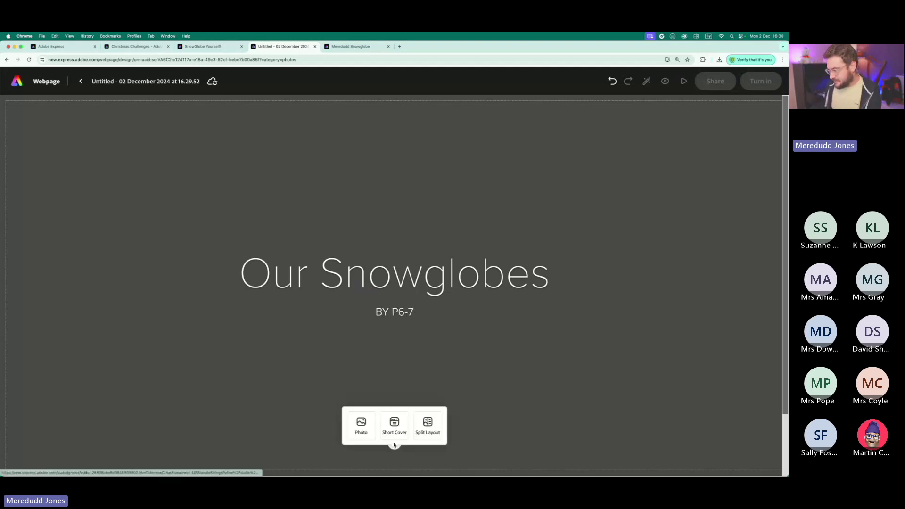
pyautogui.click(362, 425)
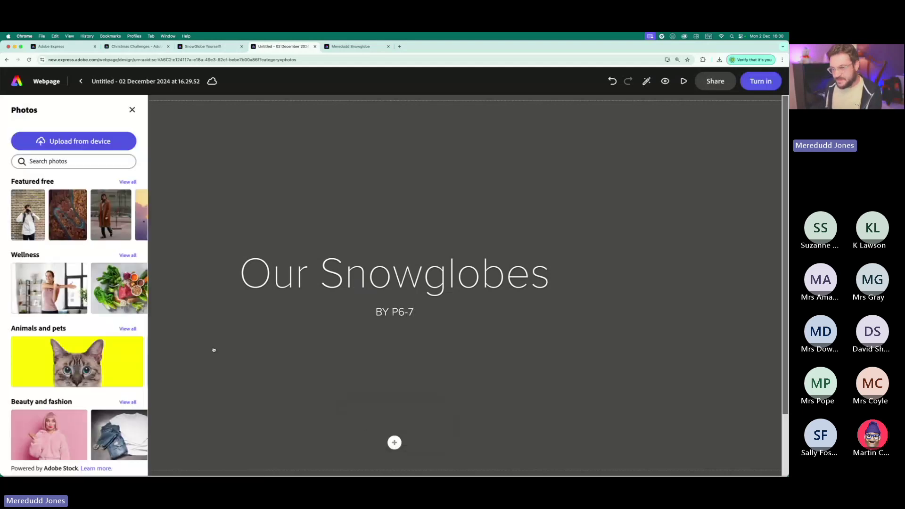
pyautogui.click(48, 162)
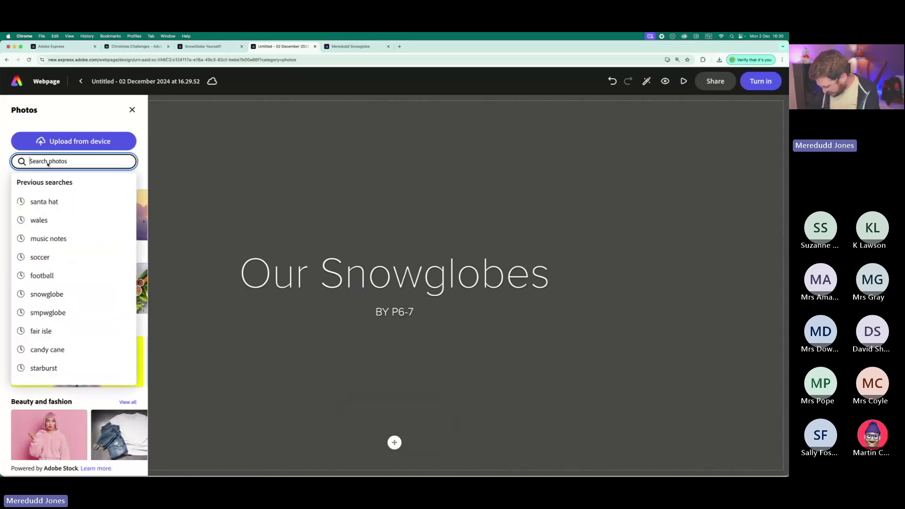
pyautogui.write('snowglobe')
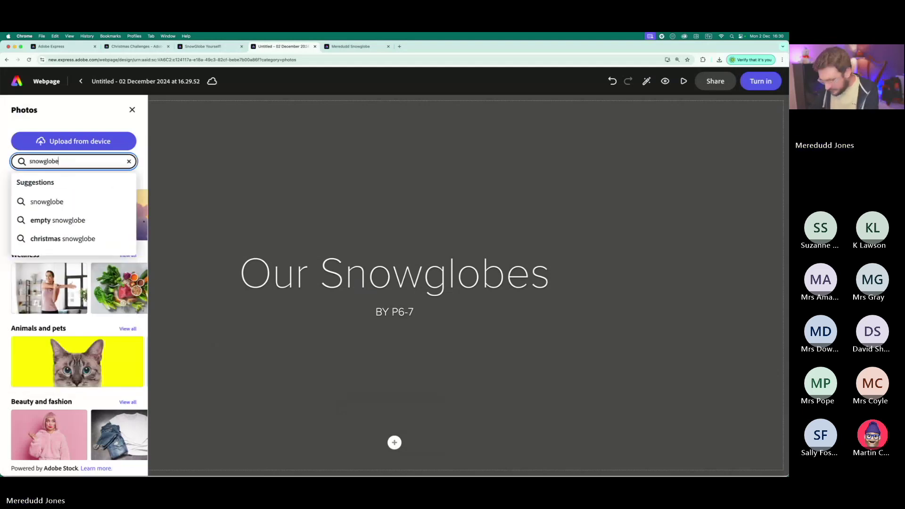
pyautogui.press('Return')
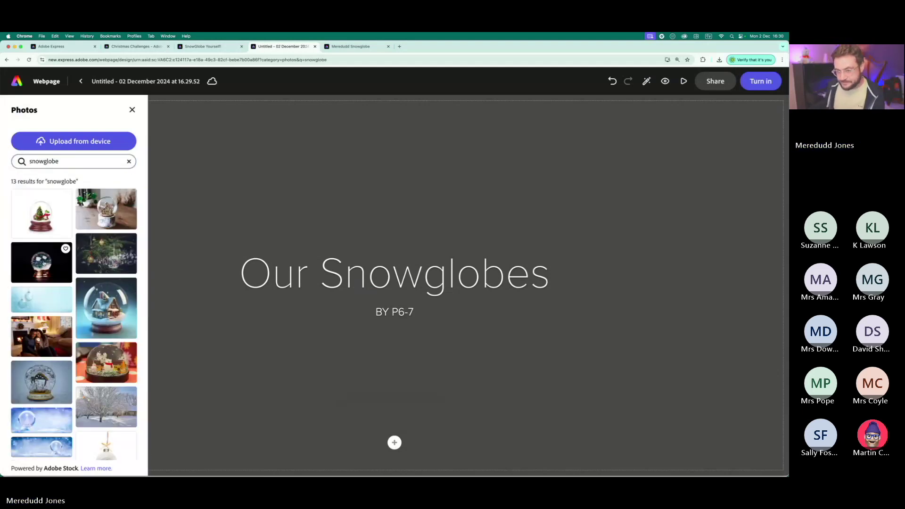
pyautogui.click(53, 307)
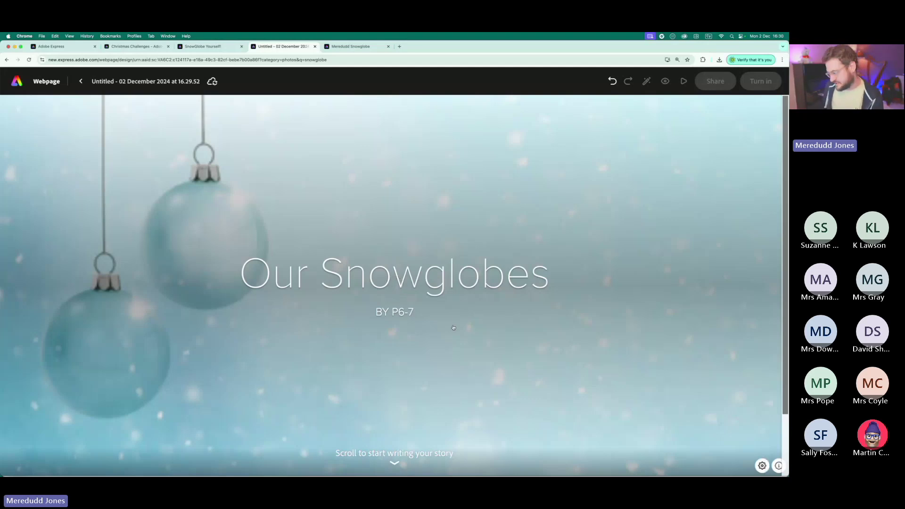
# - Add a video block below the cover and embed the snowglobe in it using its copied view-only link
pyautogui.scroll(-2, 421, 326)
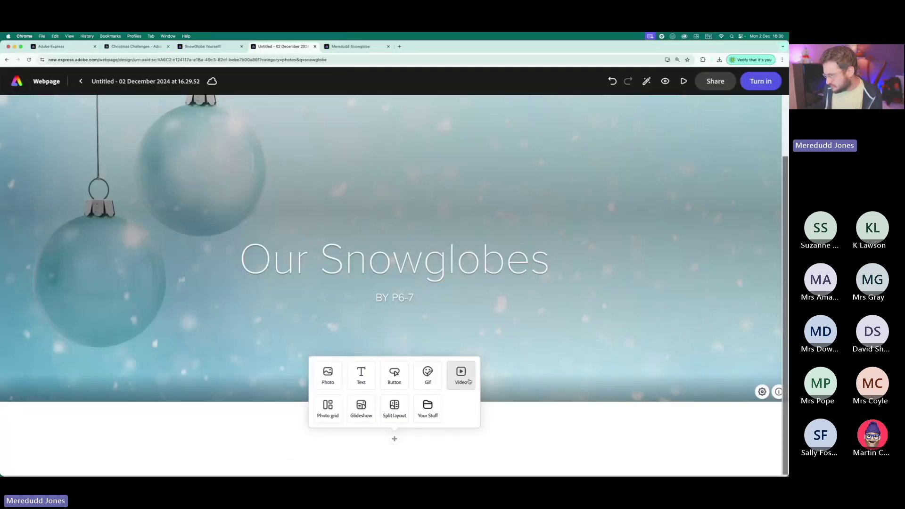
pyautogui.click(479, 337)
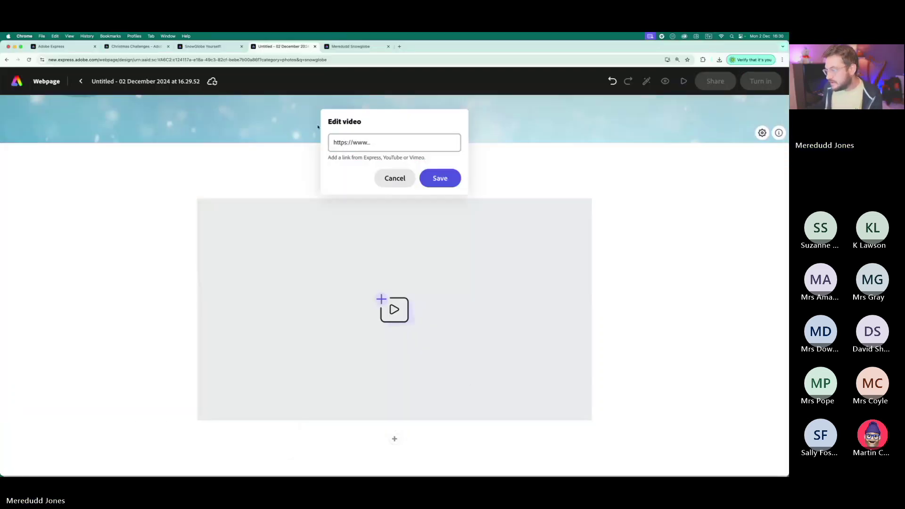
pyautogui.click(370, 141)
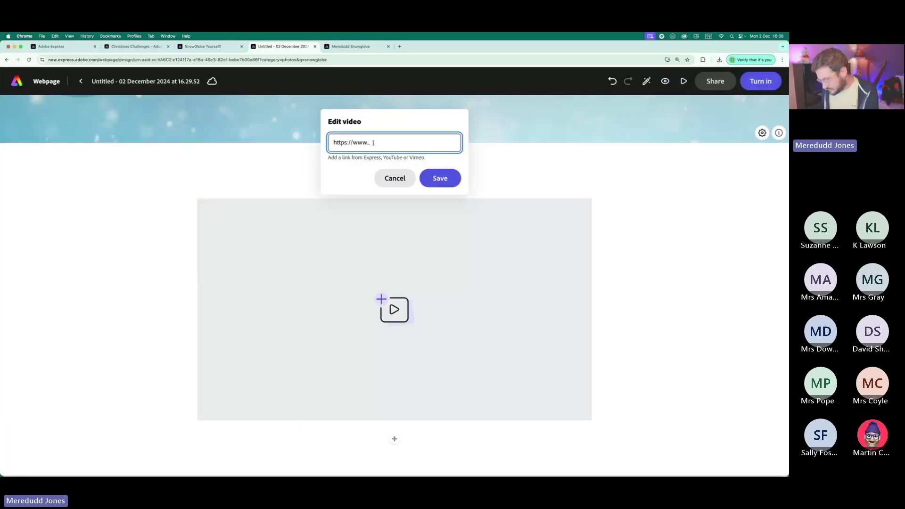
pyautogui.hotkey('ctrl', 'v')
pyautogui.click(440, 178)
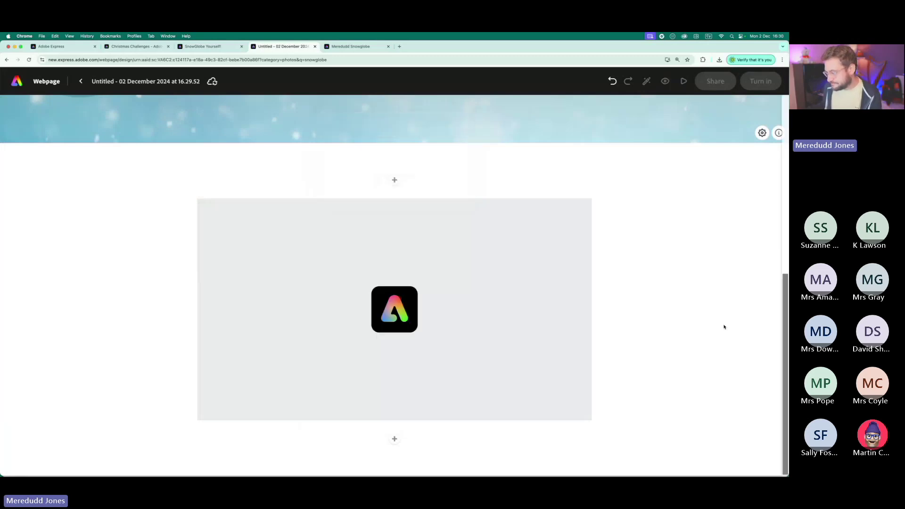
pyautogui.click(557, 409)
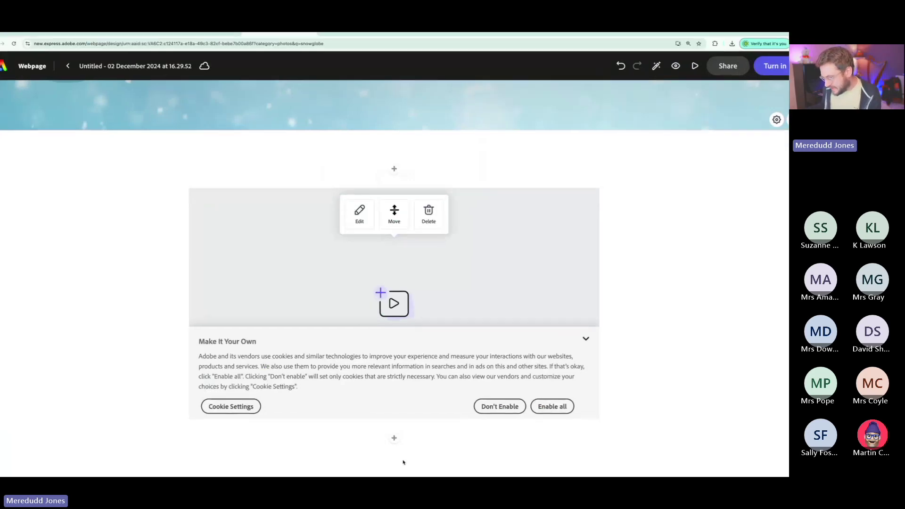
pyautogui.click(394, 438)
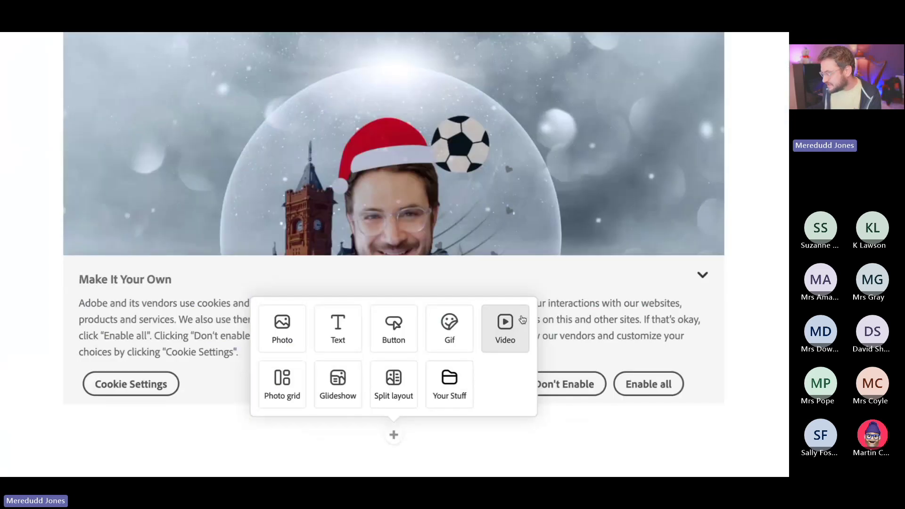
pyautogui.click(462, 375)
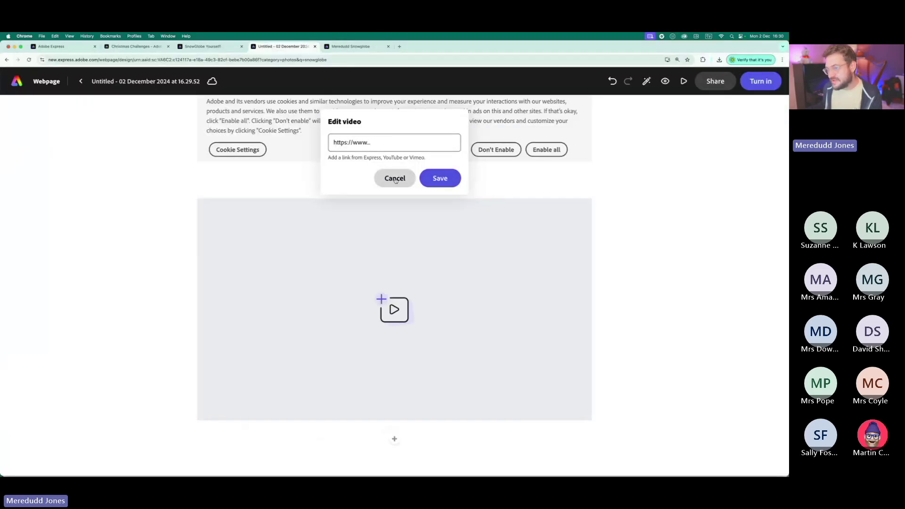
pyautogui.click(394, 179)
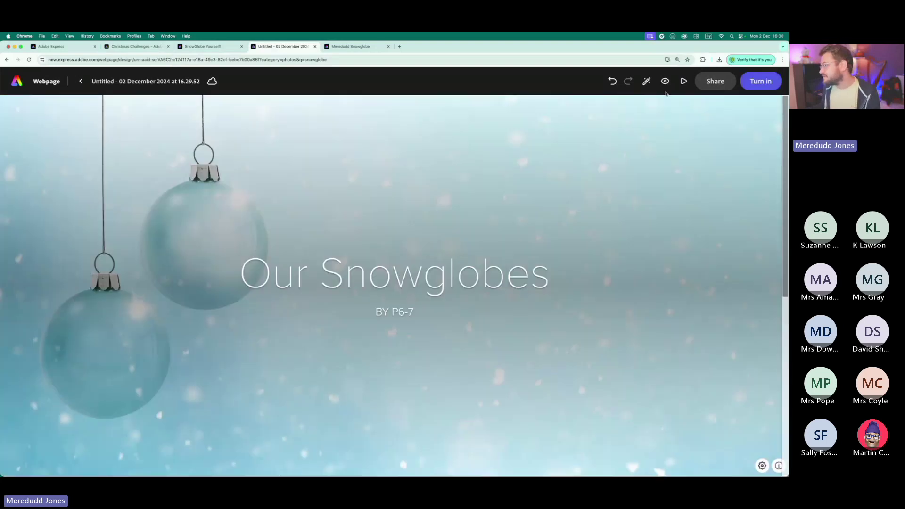
# - Preview the webpage, look through it from cover to credits, play the embedded snowglobe video and close the preview
pyautogui.click(666, 81)
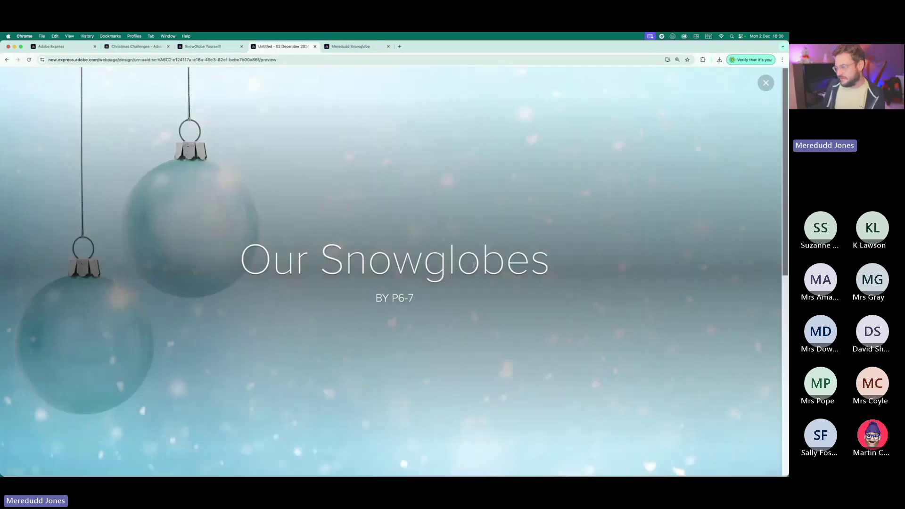
pyautogui.scroll(-5, 474, 265)
pyautogui.scroll(2, 473, 265)
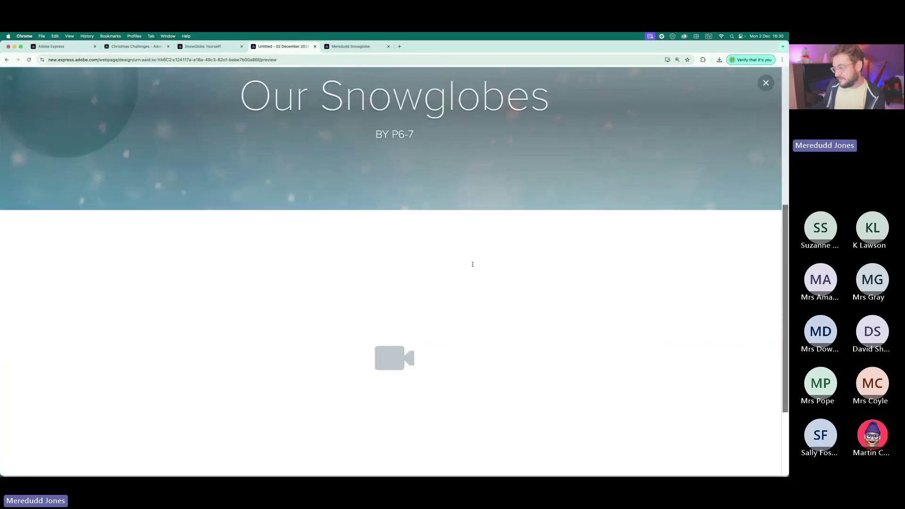
pyautogui.scroll(-5, 472, 264)
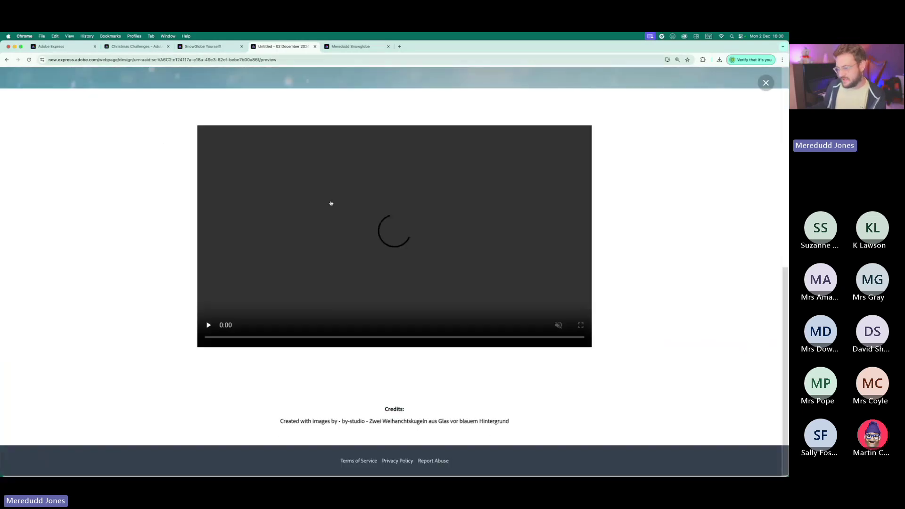
pyautogui.click(208, 326)
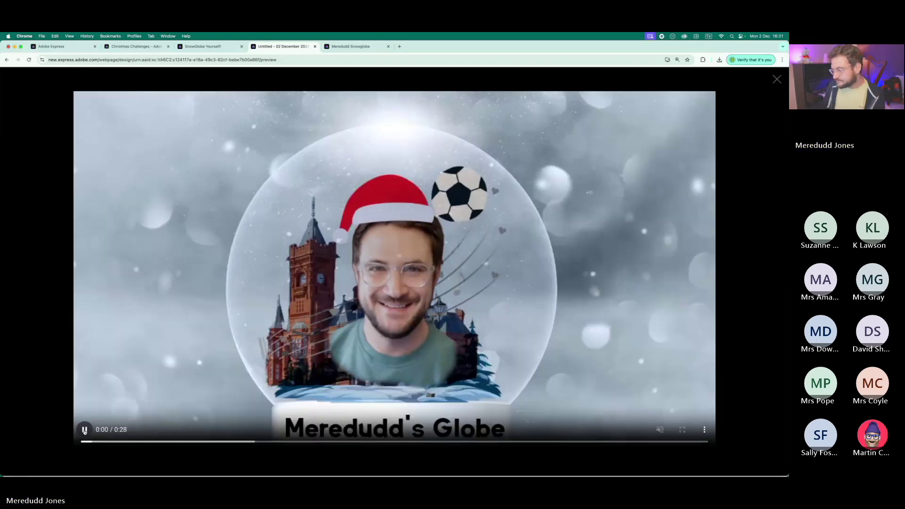
pyautogui.click(777, 80)
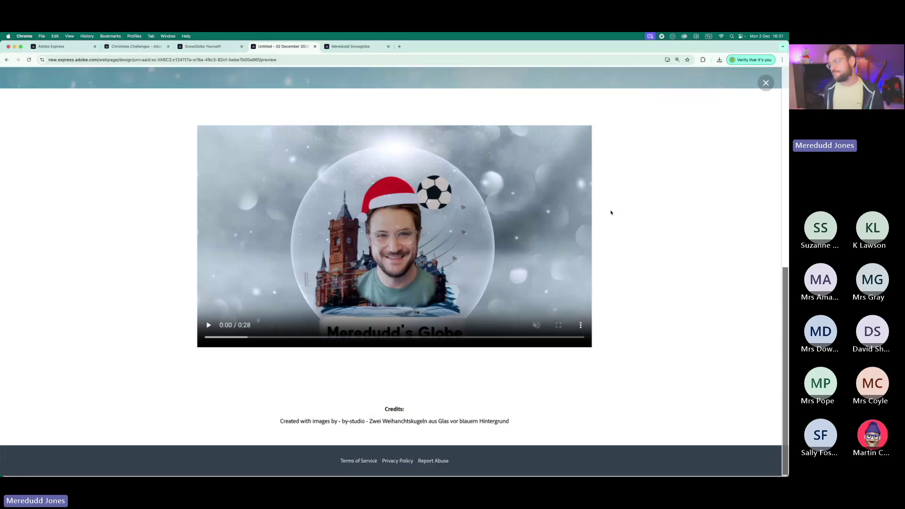
pyautogui.scroll(15, 613, 215)
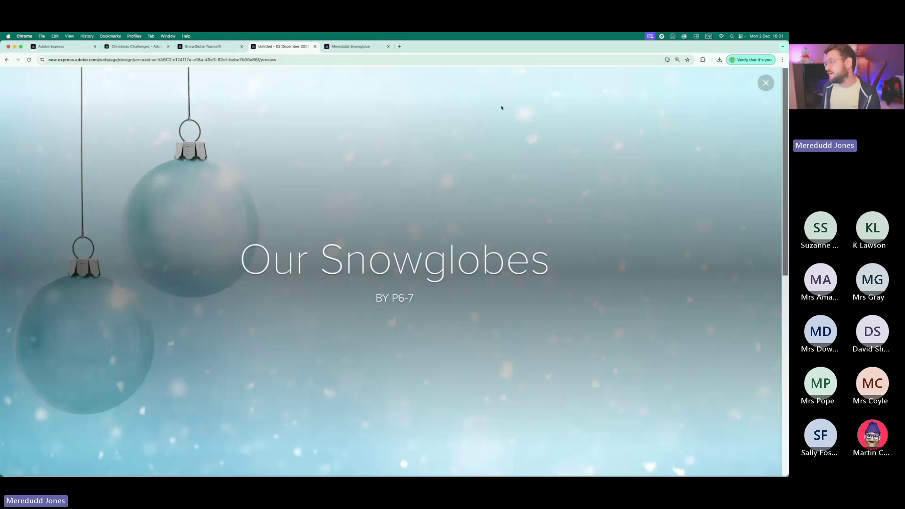
pyautogui.press('Escape')
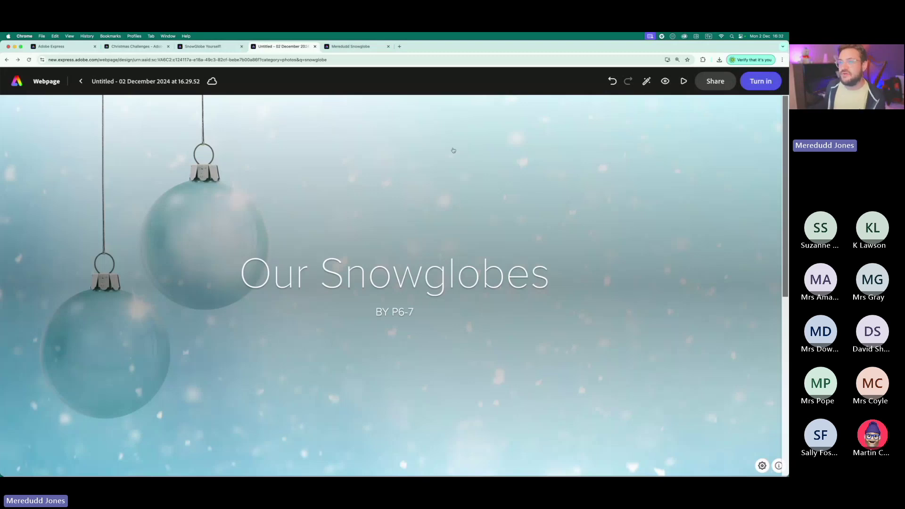
# - Revisit the Adobe Express home page and look through the first two challenges and the link on the Christmas Challenges page
pyautogui.click(75, 47)
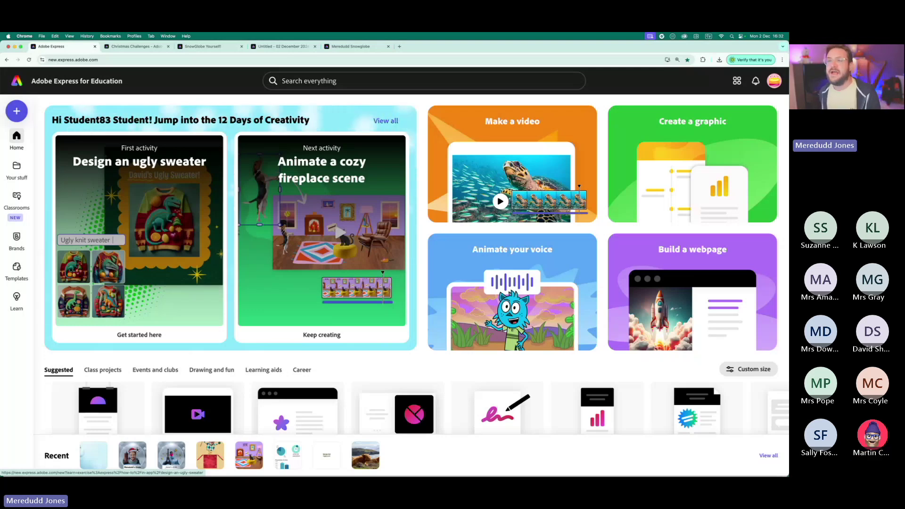
pyautogui.click(121, 47)
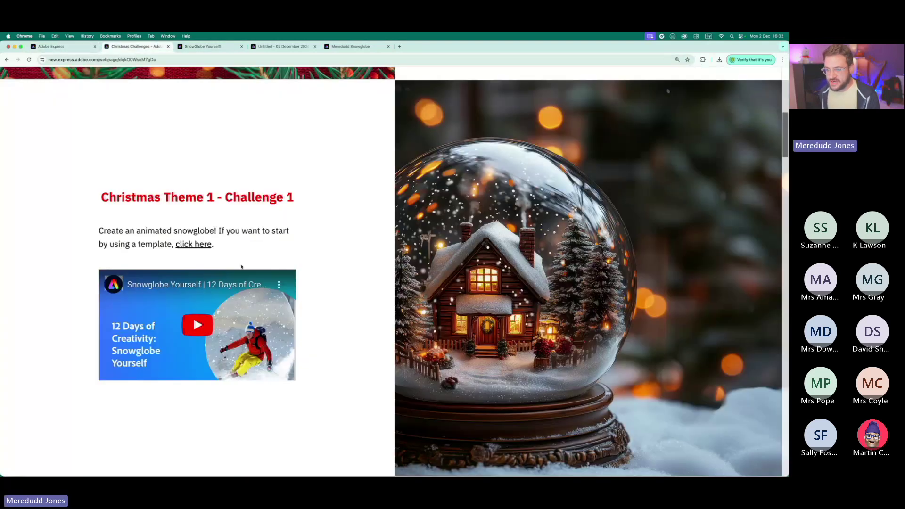
pyautogui.scroll(-6, 287, 265)
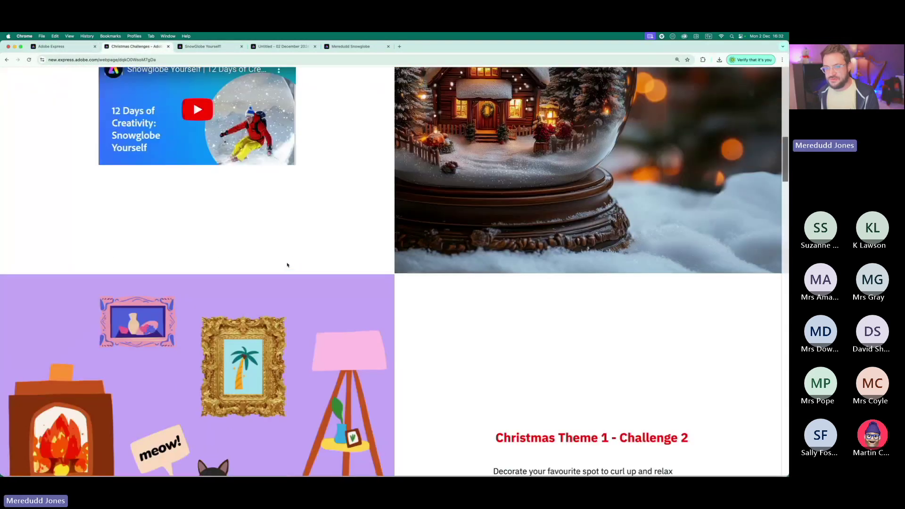
pyautogui.scroll(-3, 287, 265)
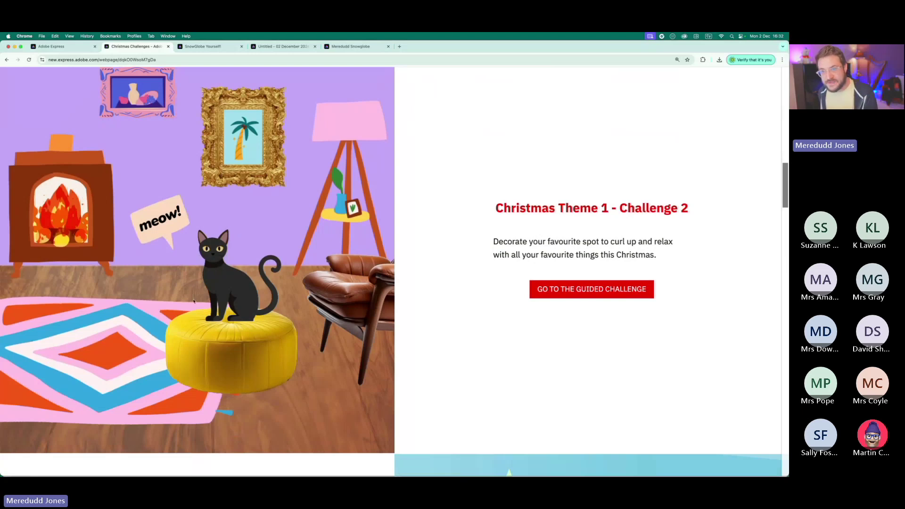
pyautogui.scroll(10, 202, 297)
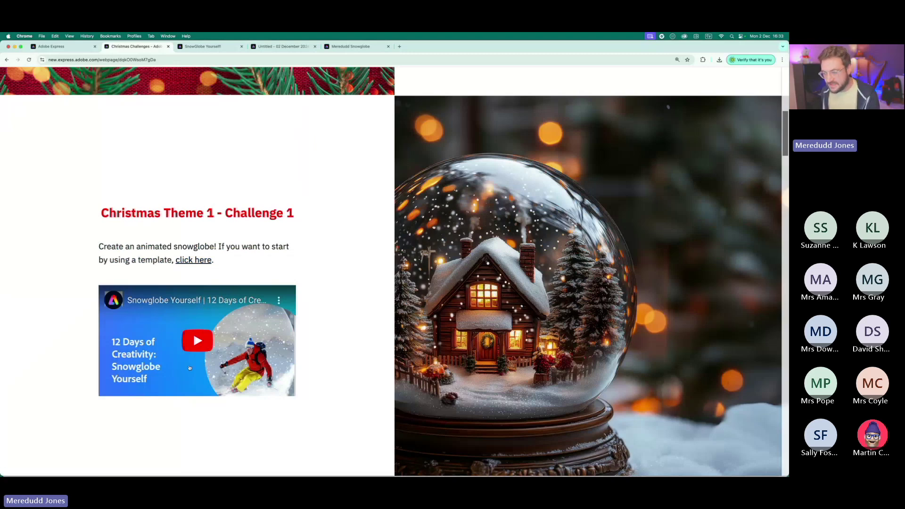
pyautogui.scroll(-1, 207, 338)
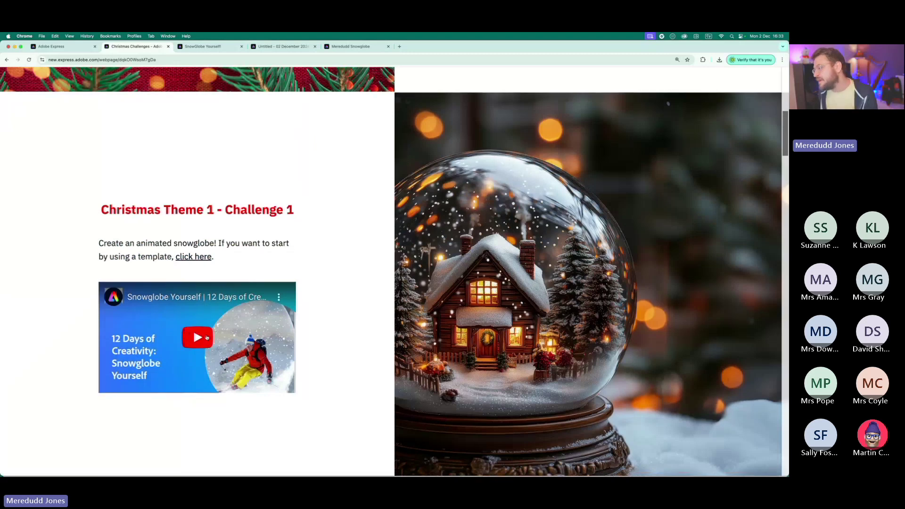
pyautogui.scroll(-10, 207, 338)
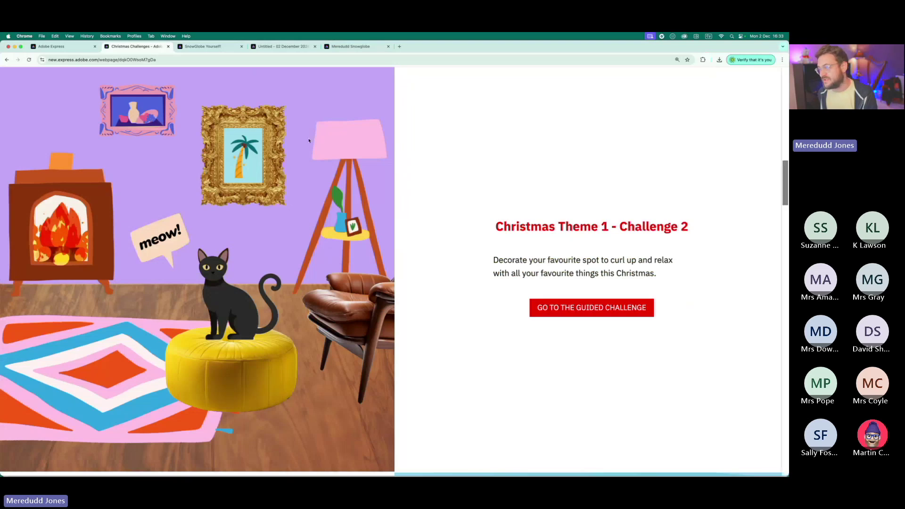
pyautogui.scroll(15, 309, 141)
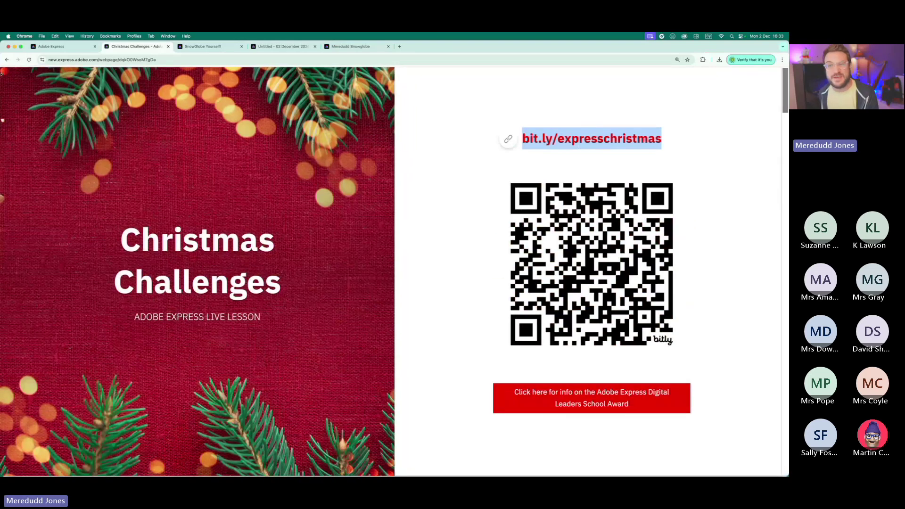
# - Return to the Adobe Express home page, view all 12 Days of Creativity activities and open "Animate a cozy fireplace scene"
pyautogui.click(47, 47)
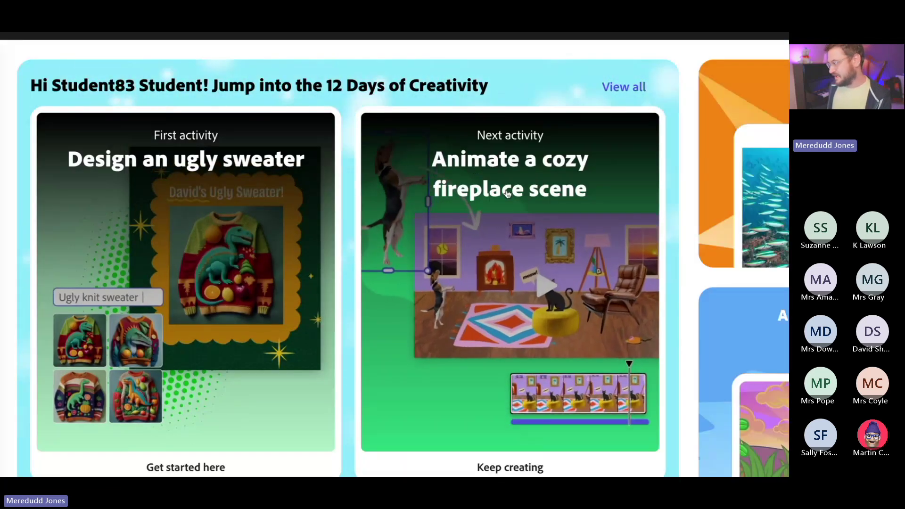
pyautogui.click(629, 91)
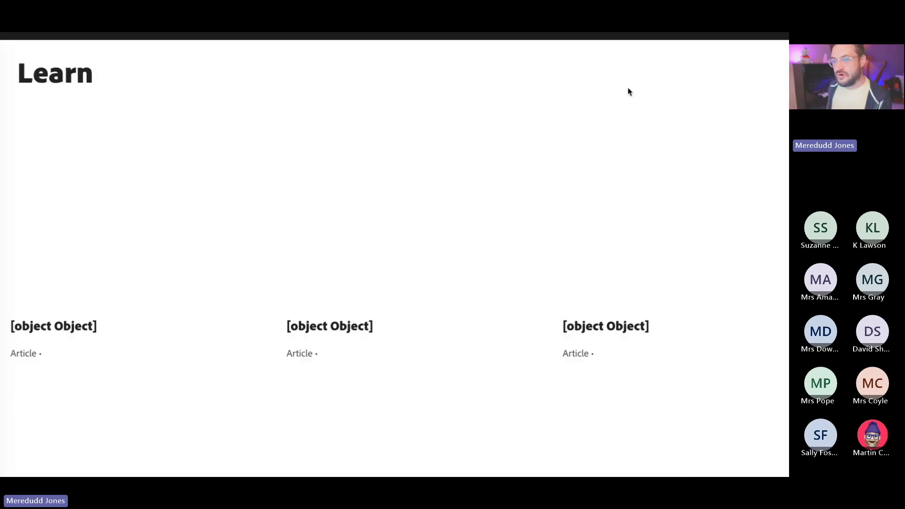
pyautogui.scroll(-2, 273, 263)
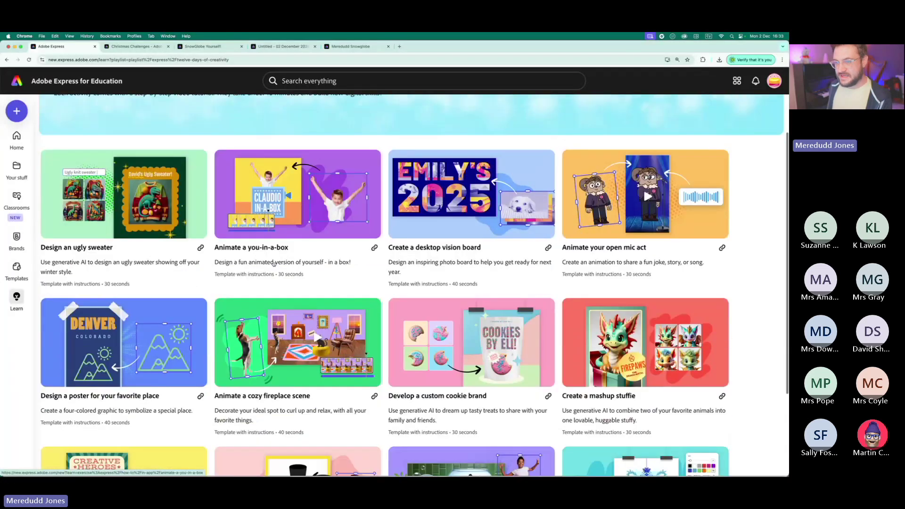
pyautogui.scroll(-1, 273, 263)
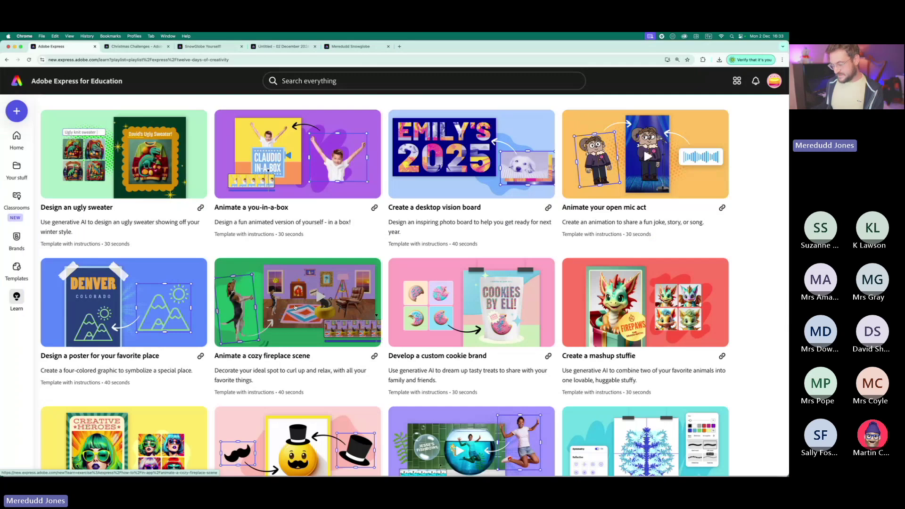
pyautogui.click(295, 308)
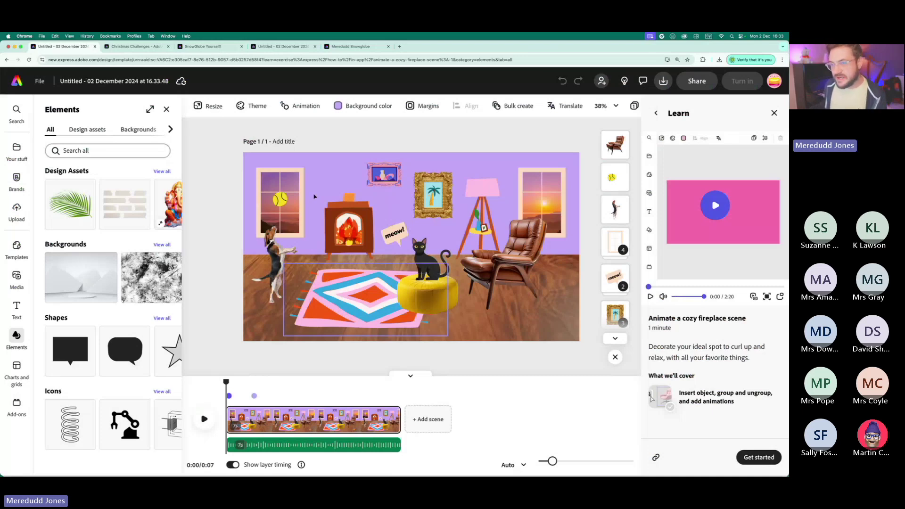
# - Look through the colour themes and the fireplace scene's layer stack, and close the colour theme options
pyautogui.click(252, 105)
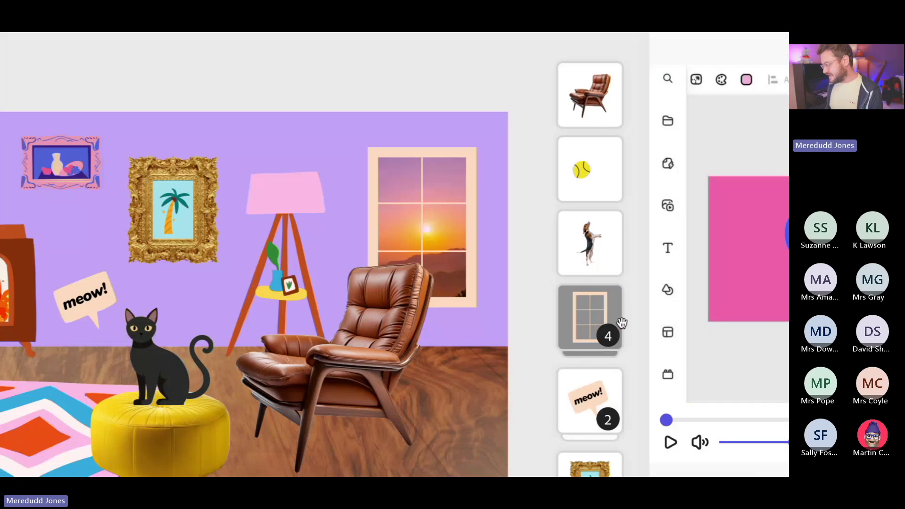
pyautogui.scroll(-5, 635, 242)
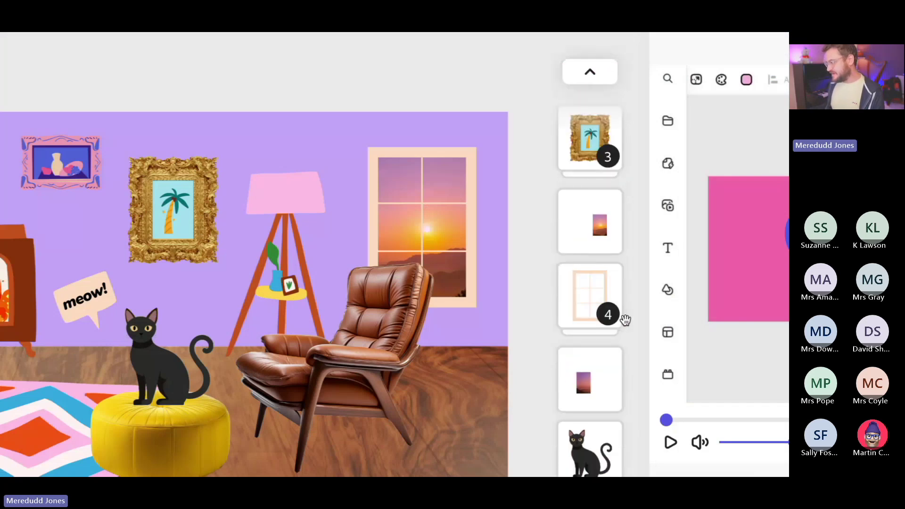
pyautogui.scroll(-2, 625, 321)
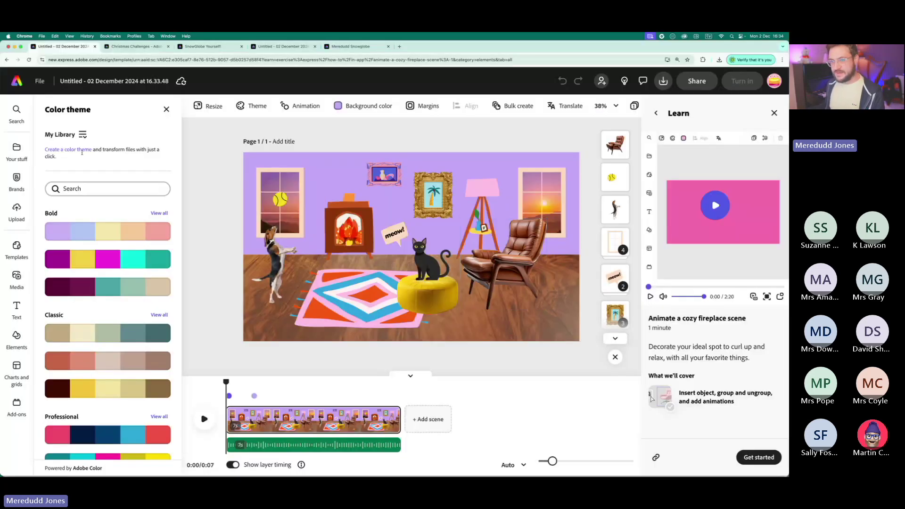
pyautogui.click(166, 109)
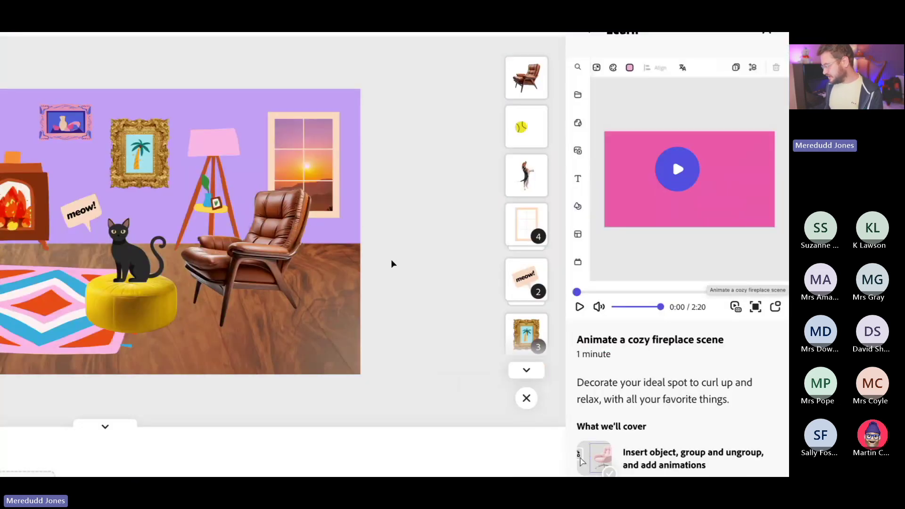
# - Mute the "Animate a cozy fireplace scene" tutorial video and play it
pyautogui.click(598, 309)
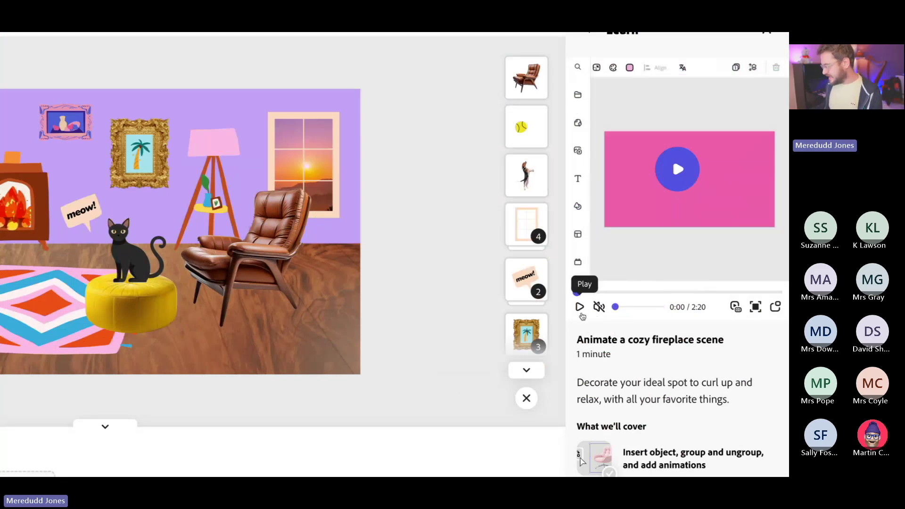
pyautogui.click(581, 309)
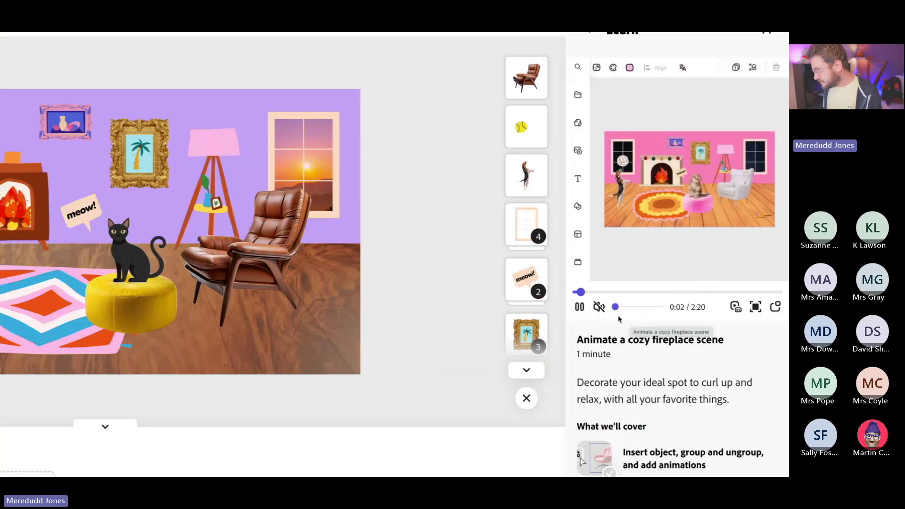
# - Unmute the cozy fireplace tutorial video, pause it after a short preview and start the written instructions
pyautogui.click(599, 307)
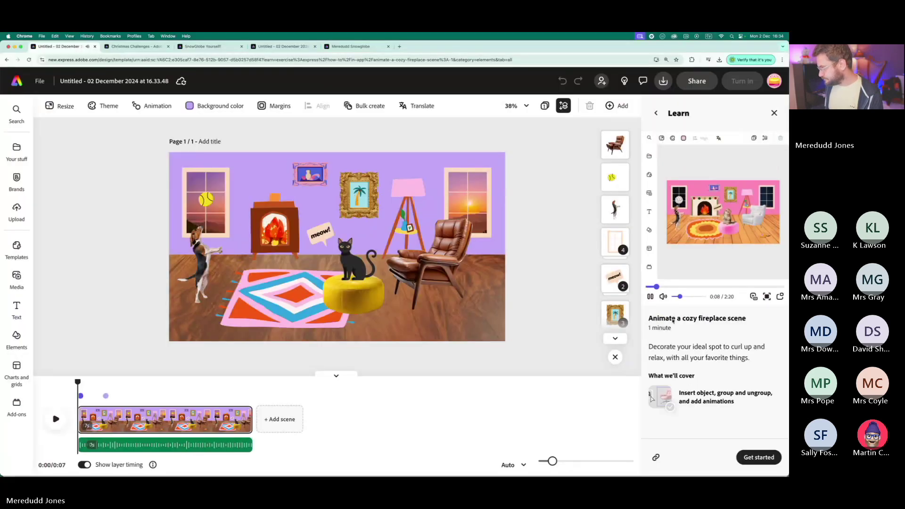
pyautogui.click(651, 296)
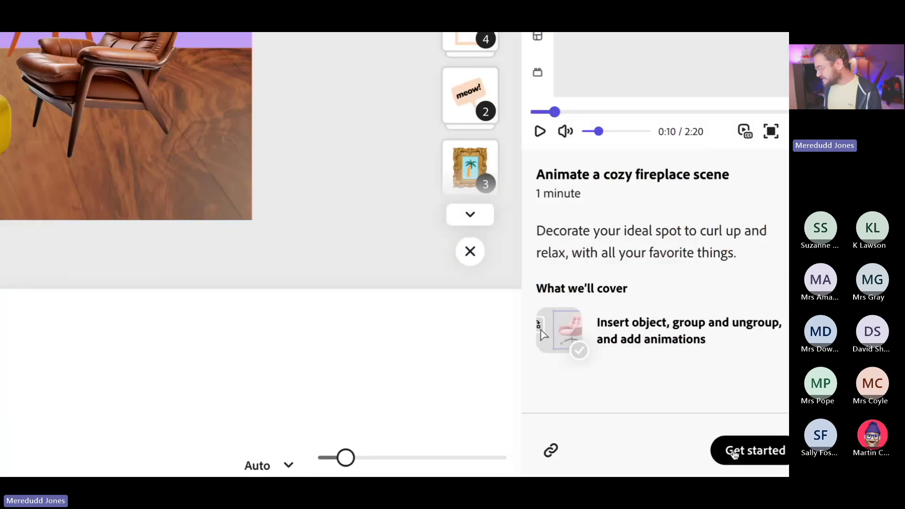
pyautogui.click(734, 453)
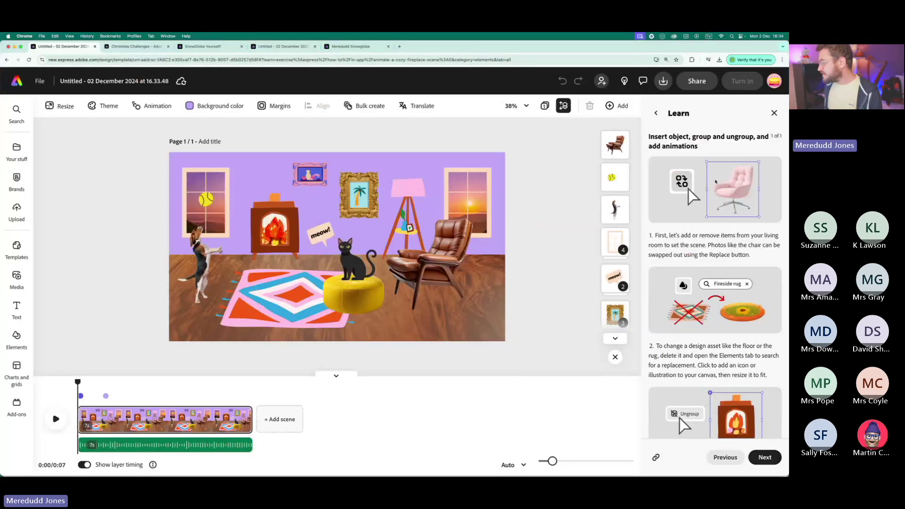
# - Read the tutorial's instructions on replacing, ungrouping and animating objects, and advance to its completion page
pyautogui.moveTo(760, 171)
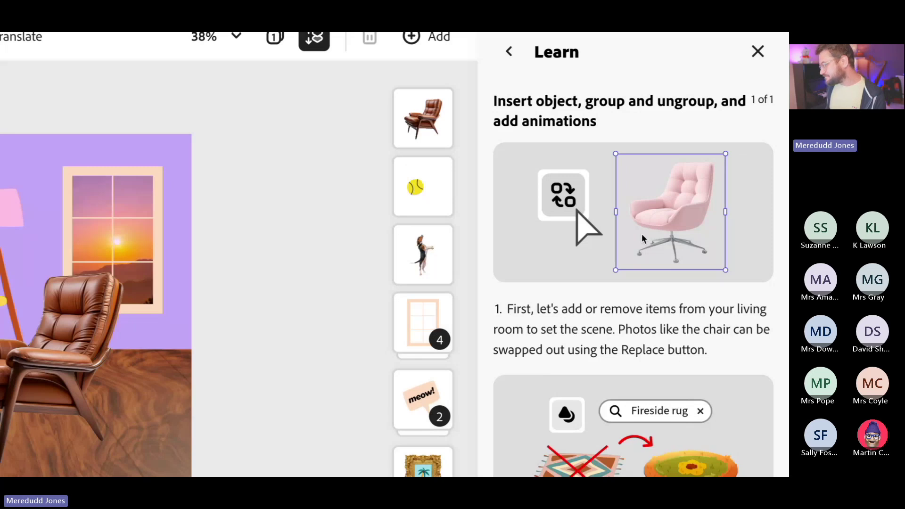
pyautogui.moveTo(669, 238)
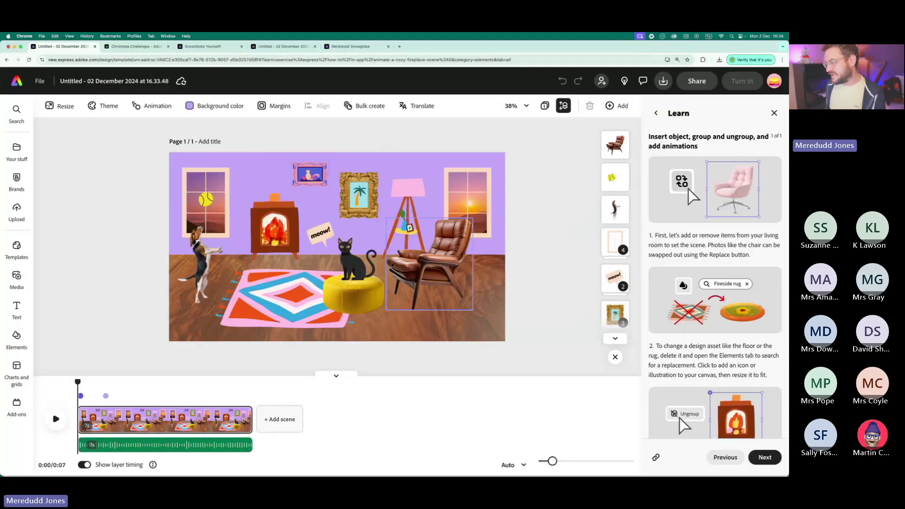
pyautogui.click(399, 249)
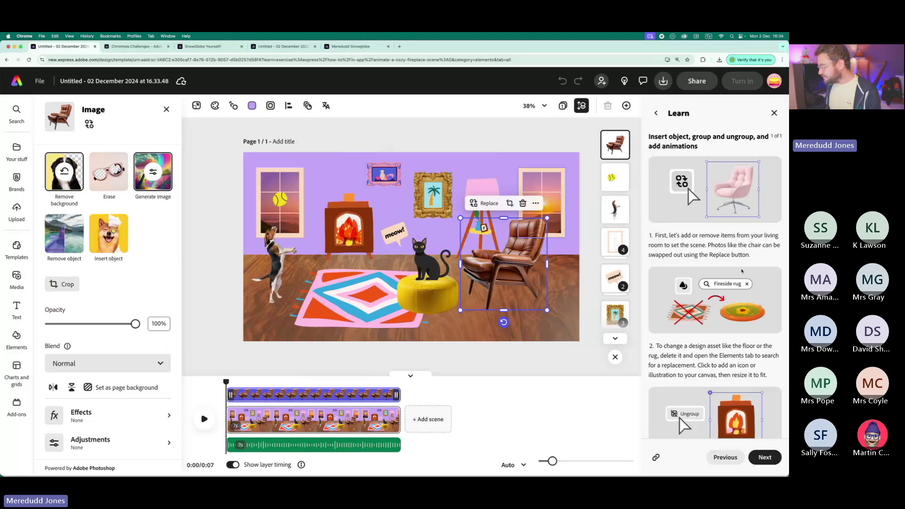
pyautogui.scroll(-2, 753, 302)
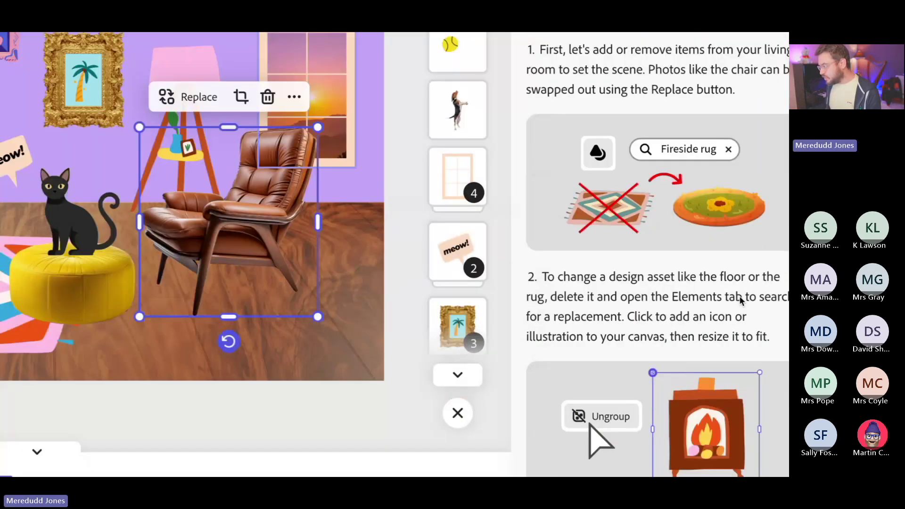
pyautogui.scroll(-5, 739, 299)
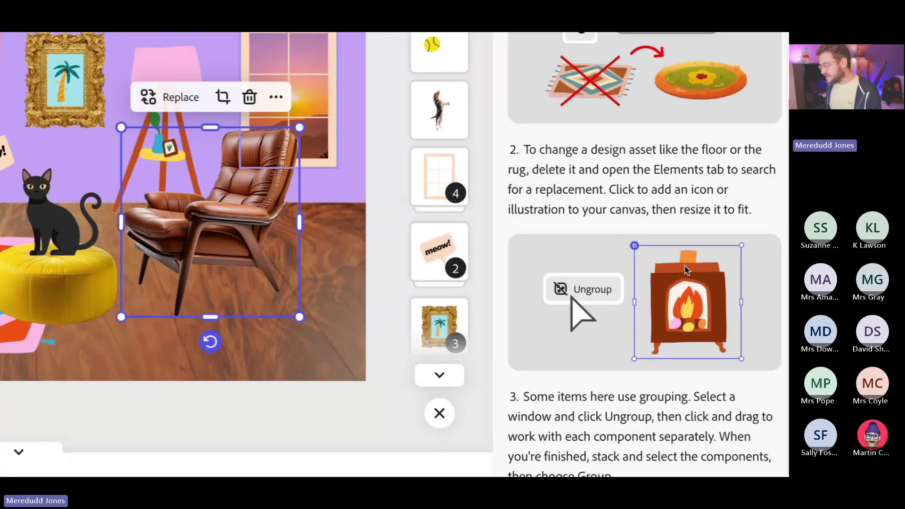
pyautogui.scroll(-1, 684, 278)
pyautogui.scroll(-5, 683, 277)
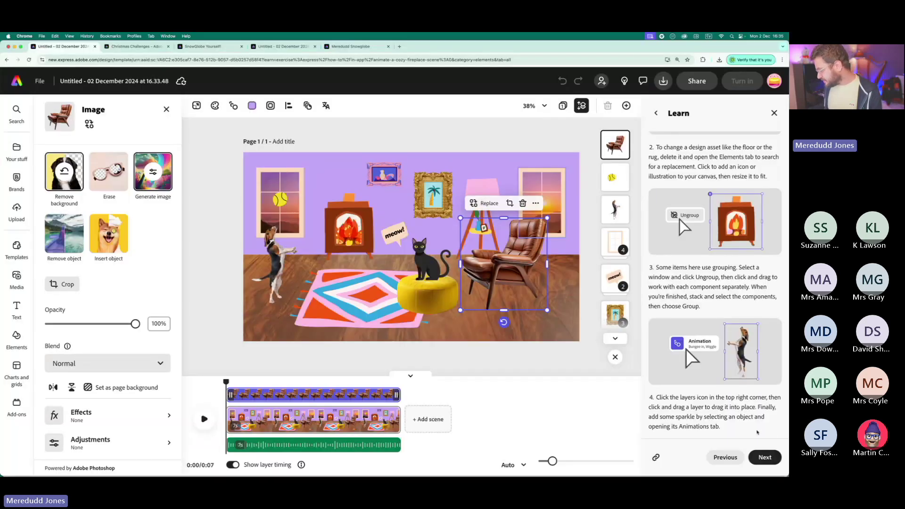
pyautogui.click(764, 458)
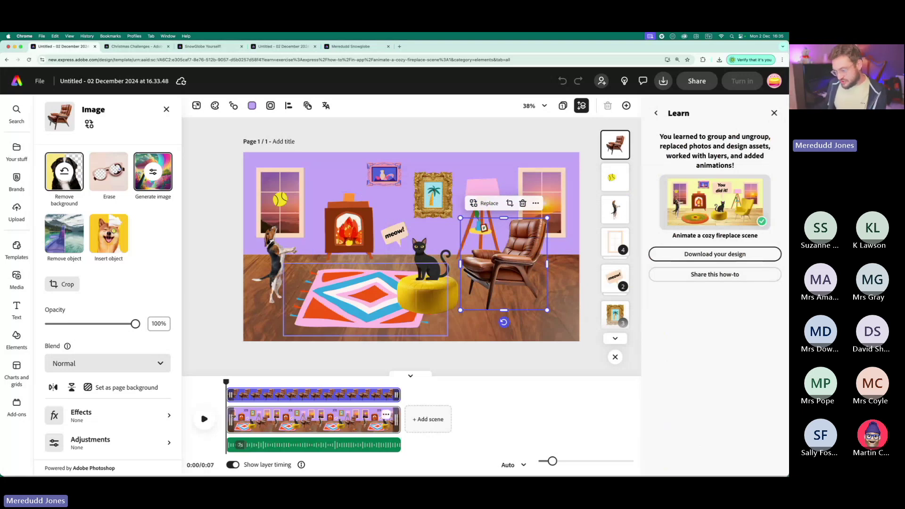
# - Ungroup the gold-framed palm tree picture on the wall and delete the palm tree from it
pyautogui.click(255, 381)
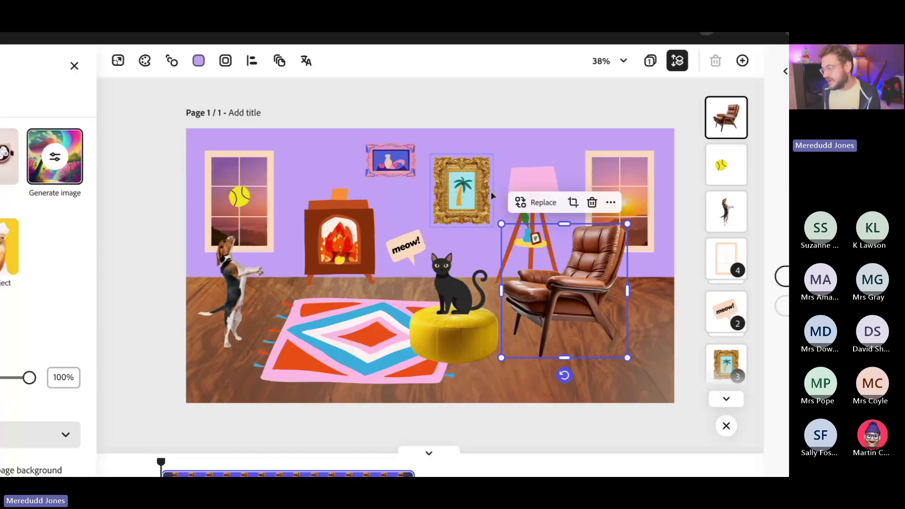
pyautogui.click(461, 191)
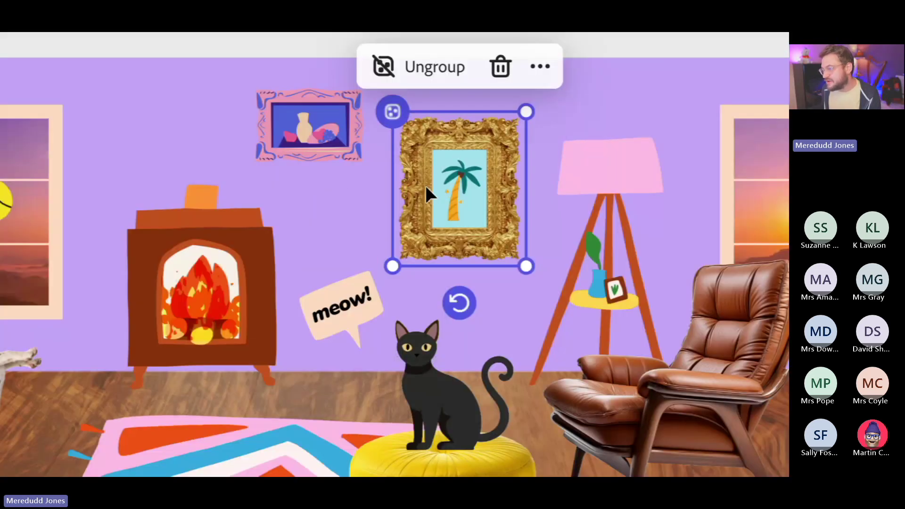
pyautogui.click(418, 67)
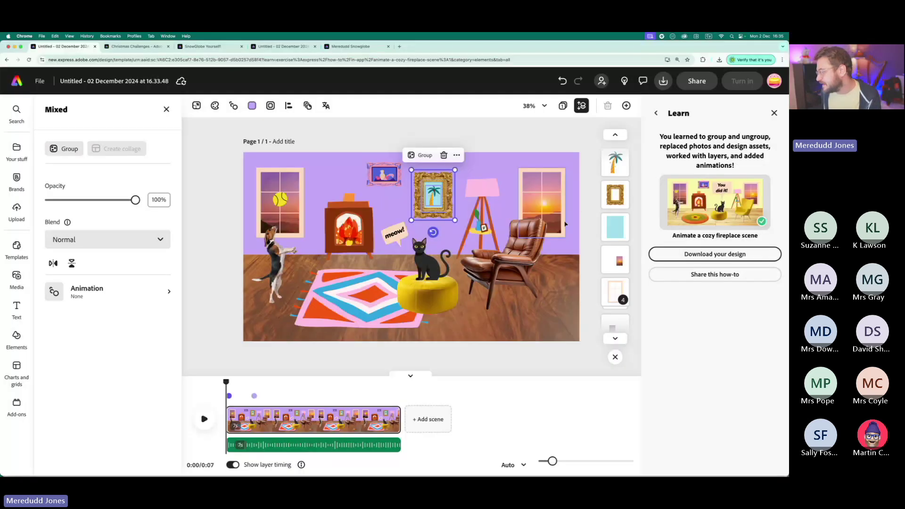
pyautogui.click(618, 165)
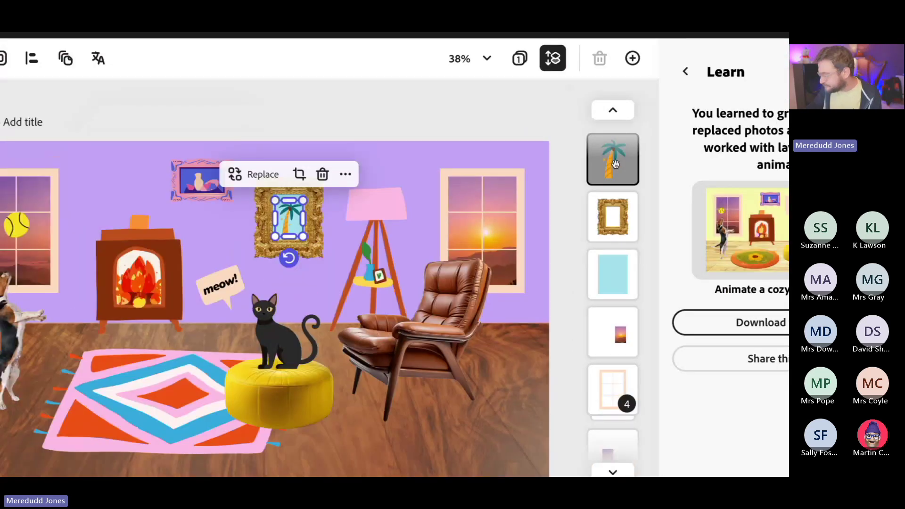
pyautogui.press('Delete')
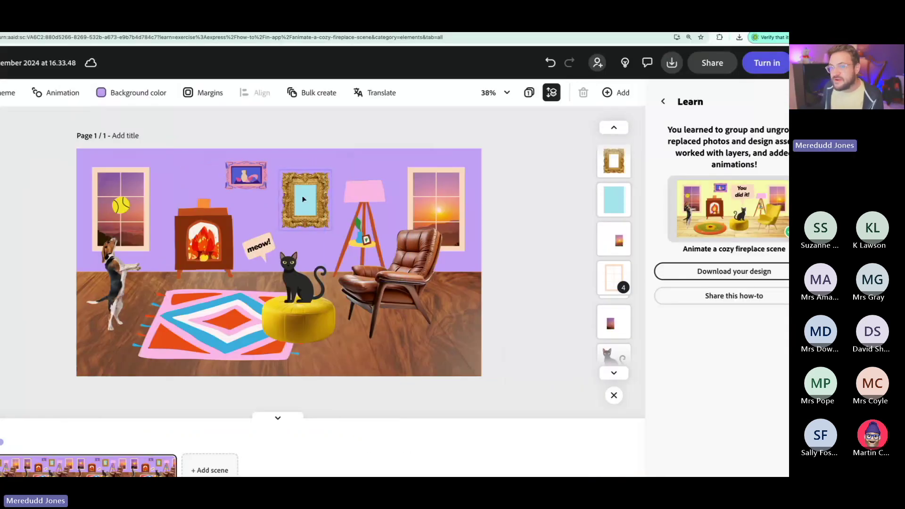
# - Inspect the gold picture frame up close and play the fireplace scene's animation through to the end
pyautogui.scroll(15, 299, 194)
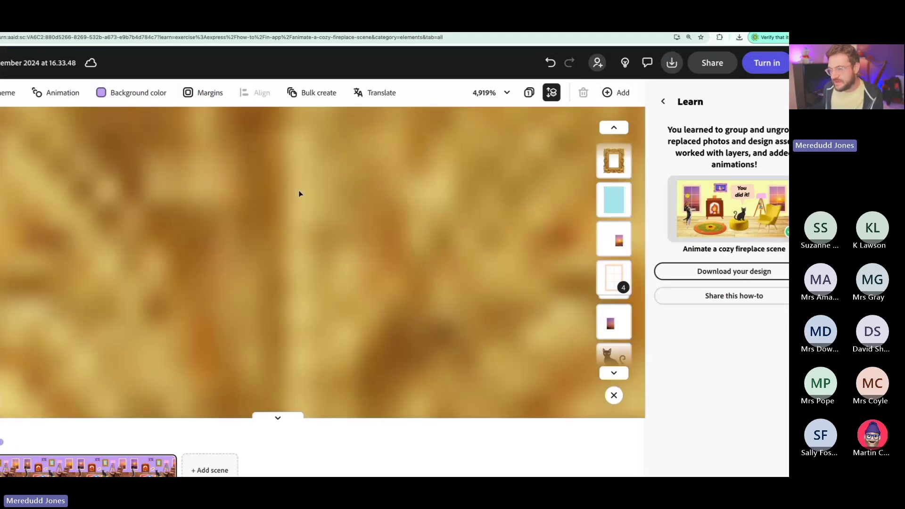
pyautogui.scroll(3, 299, 194)
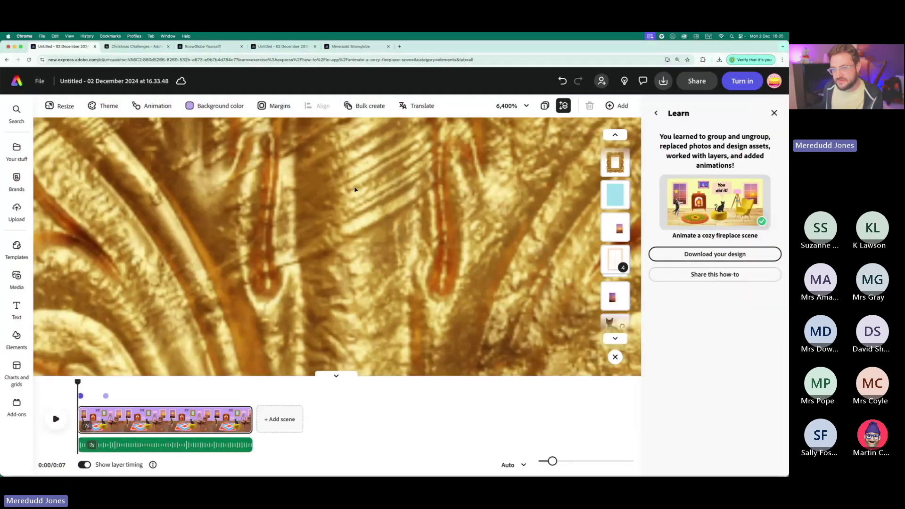
pyautogui.scroll(-10, 355, 190)
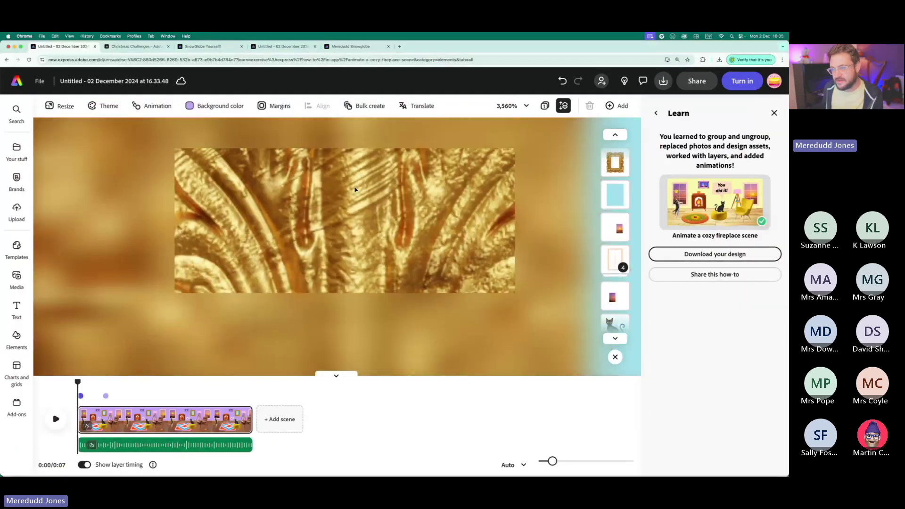
pyautogui.press('super+0')
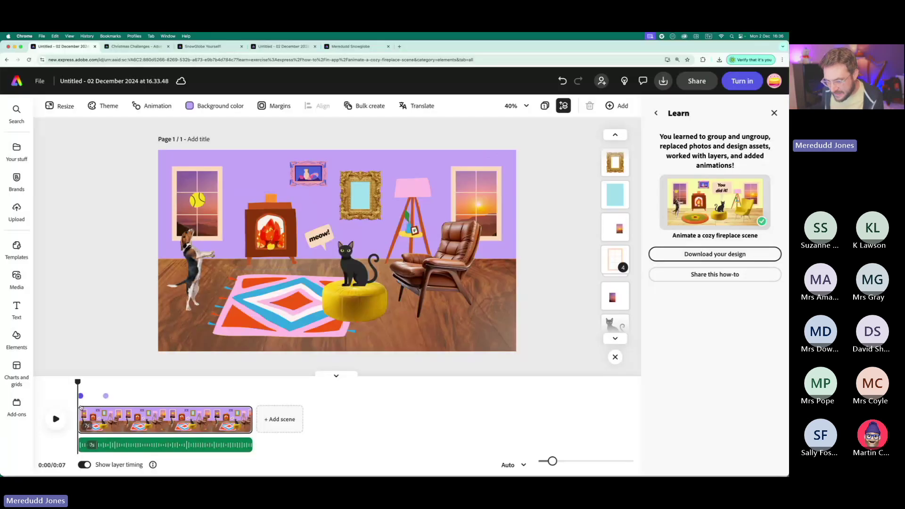
pyautogui.press('space')
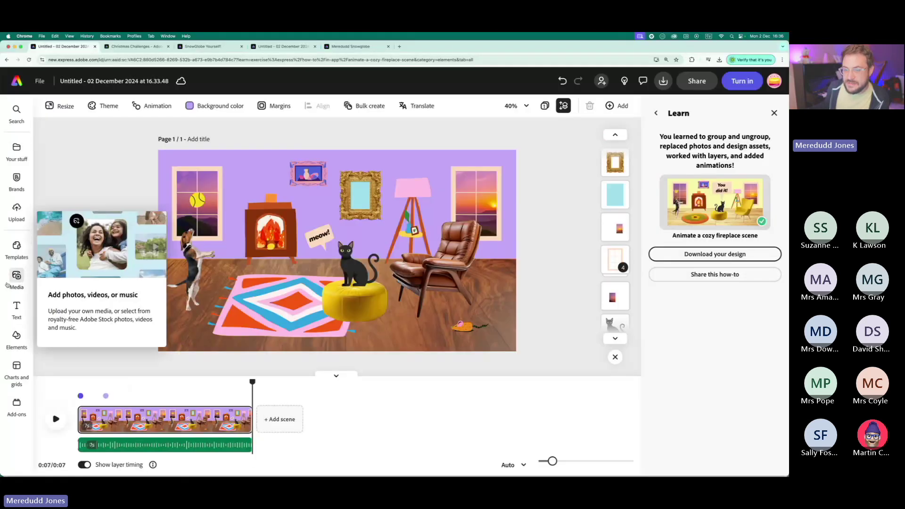
# - View the audio options in the media library, close them and select the window group behind the armchair
pyautogui.click(16, 280)
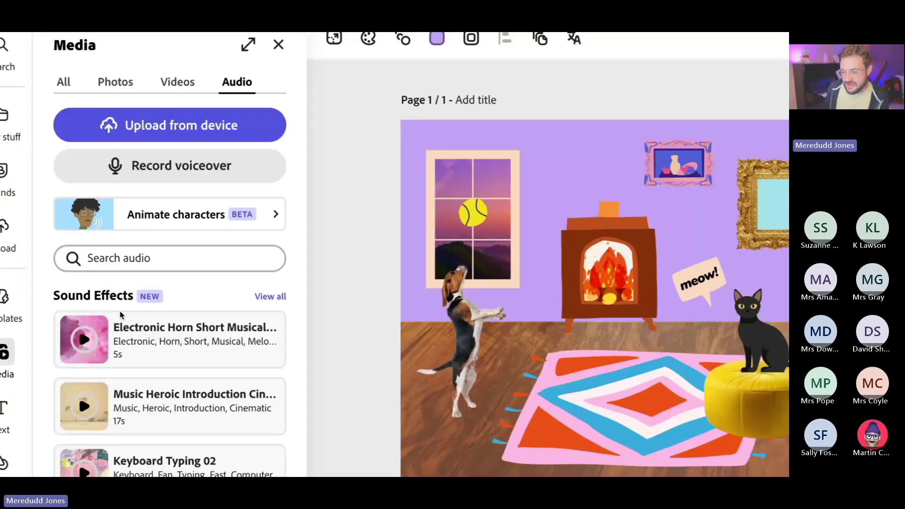
pyautogui.click(279, 44)
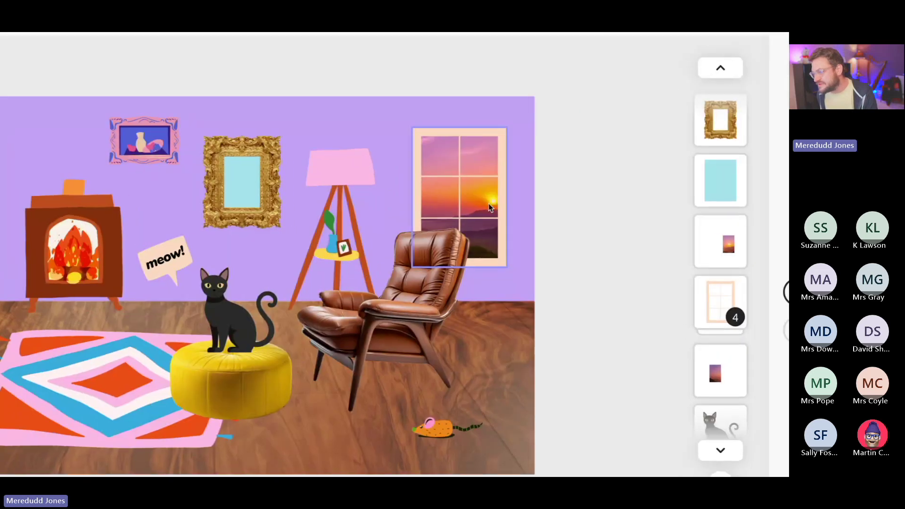
pyautogui.click(492, 207)
pyautogui.hscroll(-3, 492, 207)
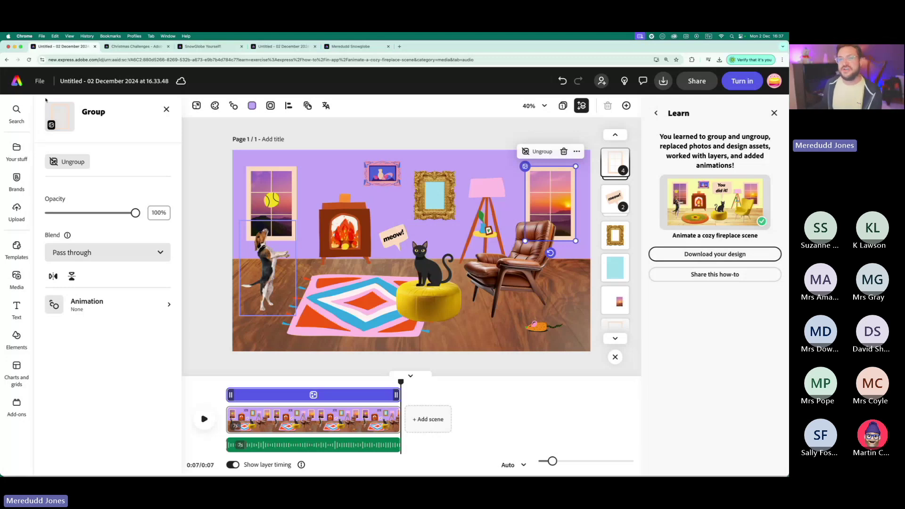
# - Leave the fireplace design for the home page and browse all the 12 Days of Creativity activities
pyautogui.click(17, 82)
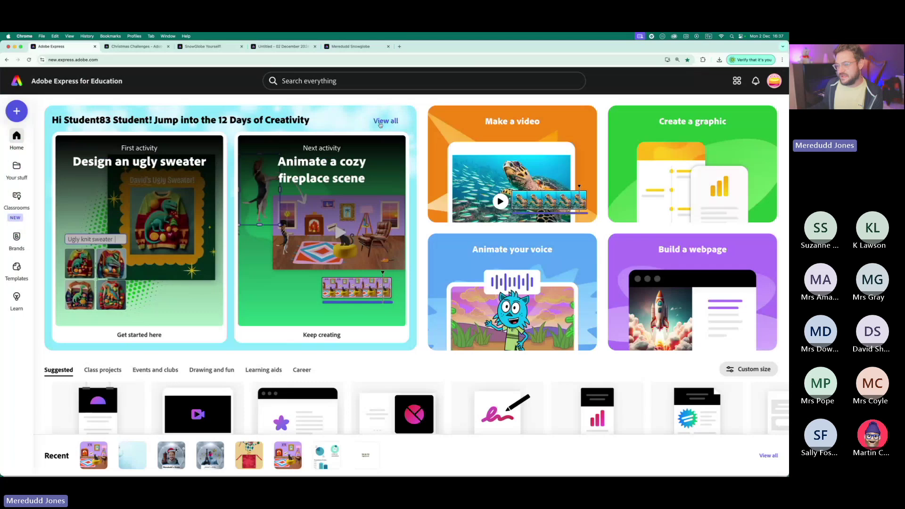
pyautogui.click(381, 122)
pyautogui.scroll(-5, 443, 257)
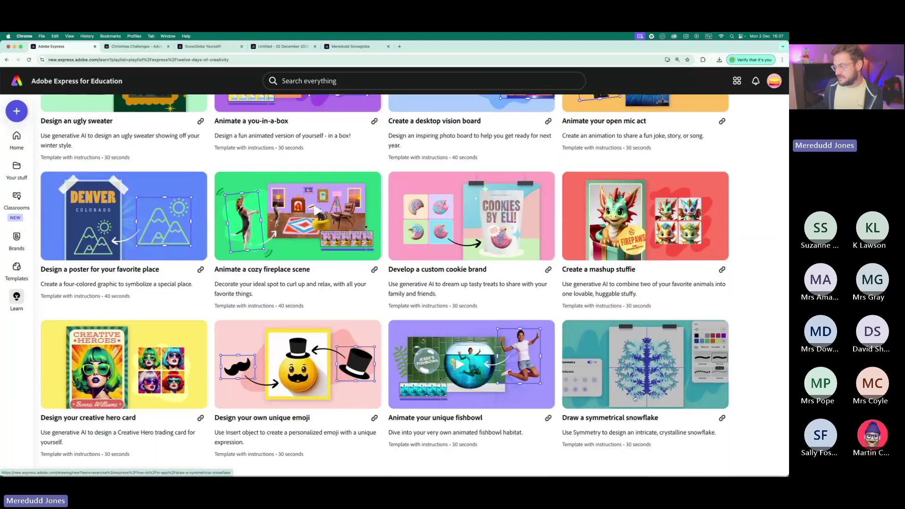
pyautogui.scroll(3, 634, 398)
pyautogui.scroll(-3, 636, 396)
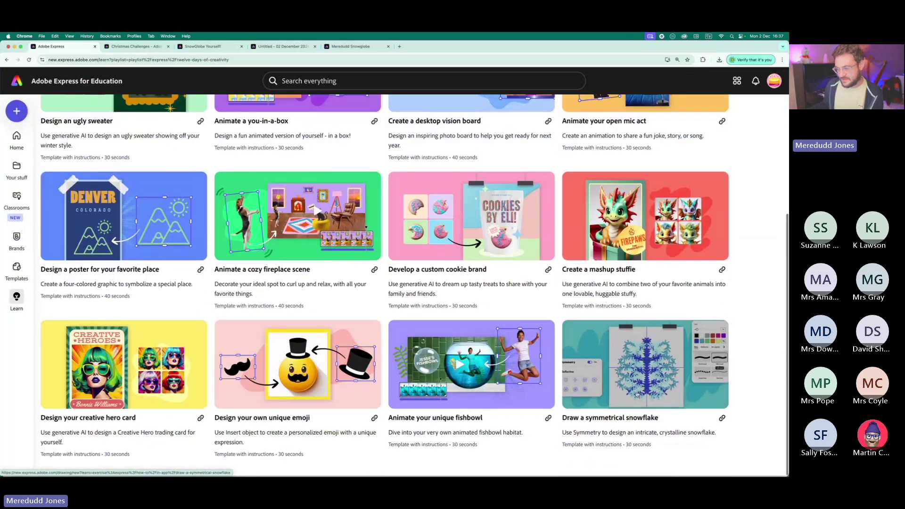
pyautogui.scroll(2, 637, 395)
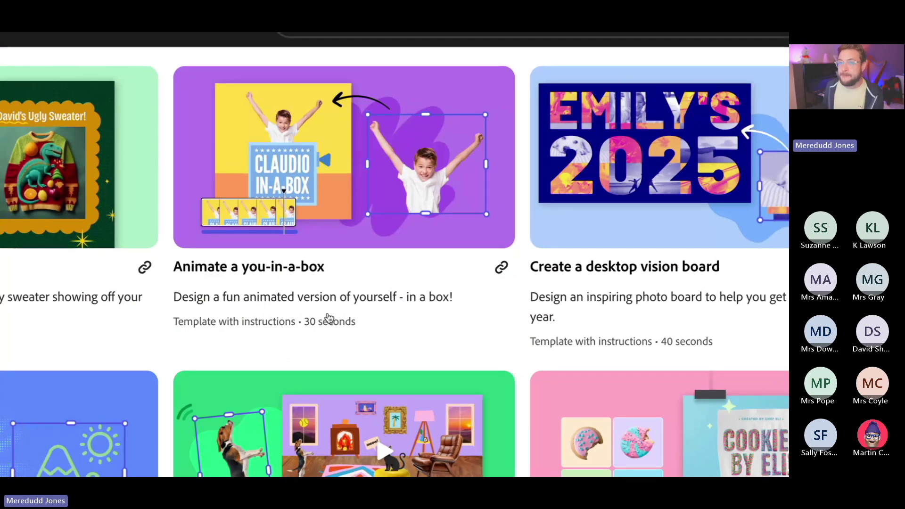
# - Return to the home page, create a new blank graphic and close the template suggestions
pyautogui.press('super+bracketleft')
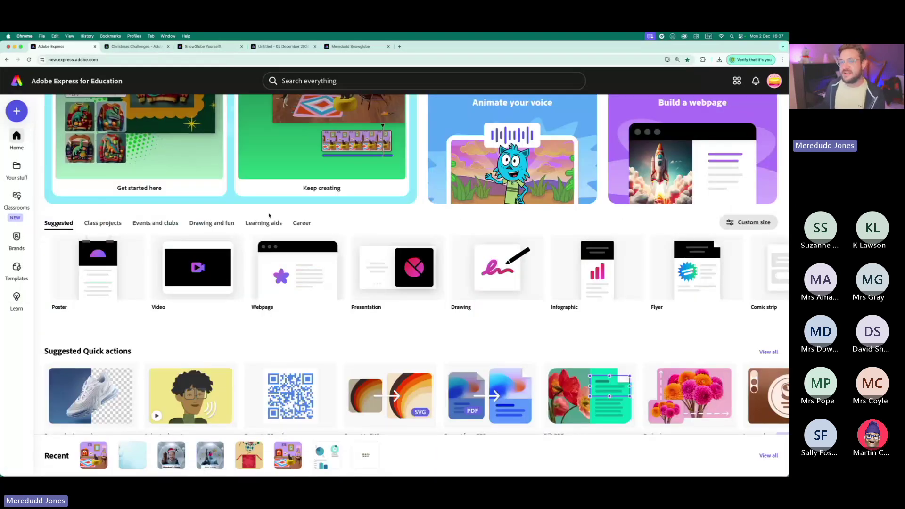
pyautogui.scroll(3, 269, 216)
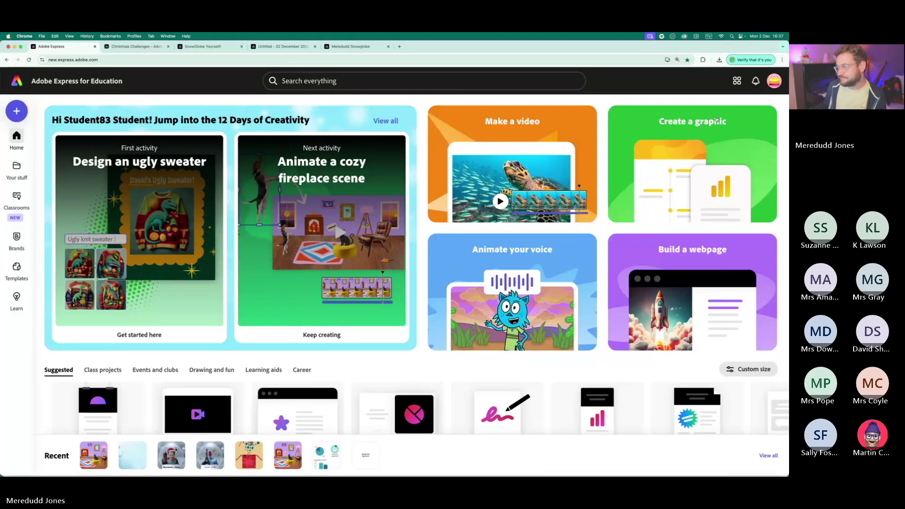
pyautogui.click(633, 145)
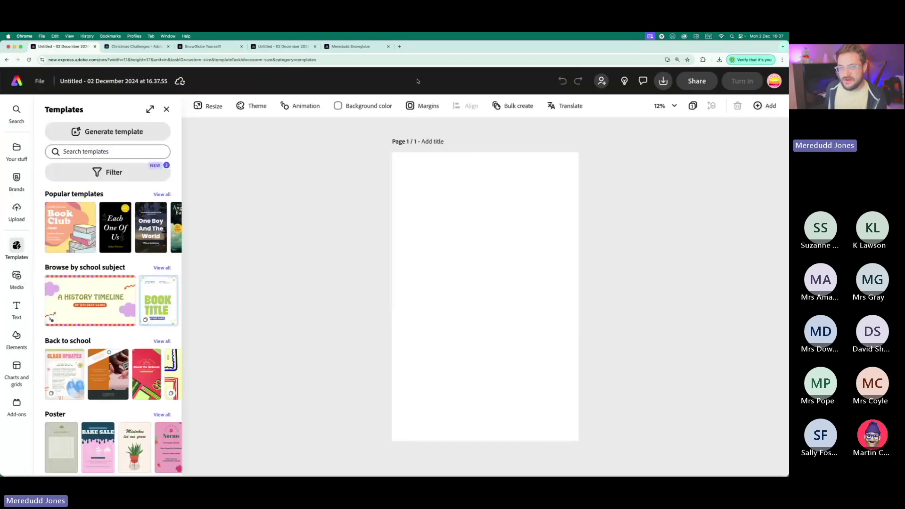
pyautogui.click(166, 110)
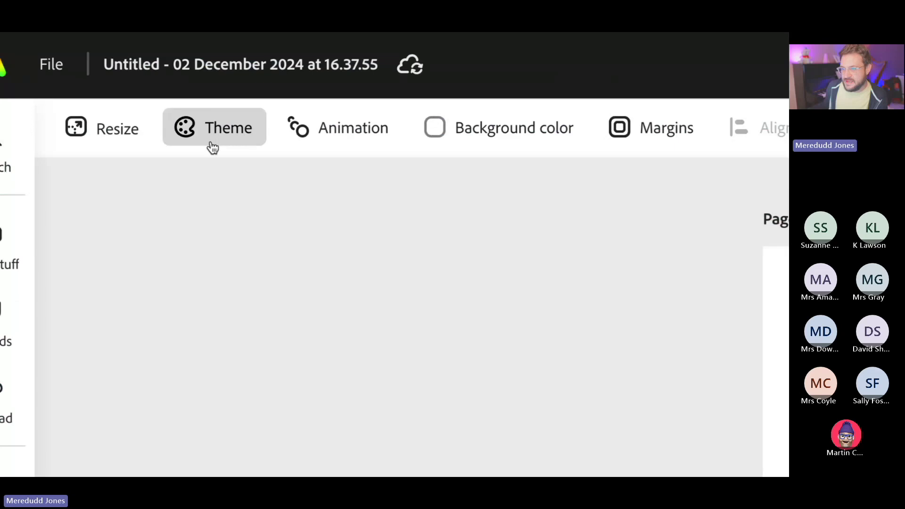
# - Open the color themes for the blank page and search them for "christmas"
pyautogui.click(212, 147)
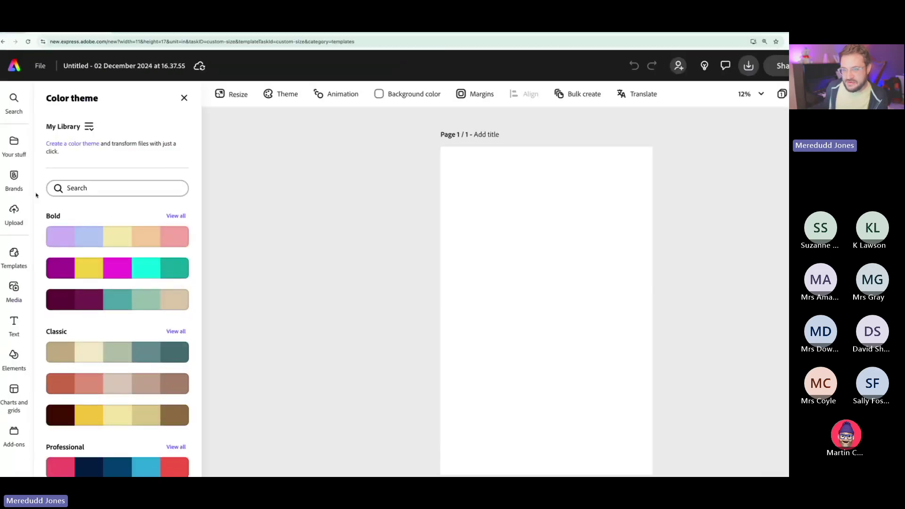
pyautogui.click(175, 339)
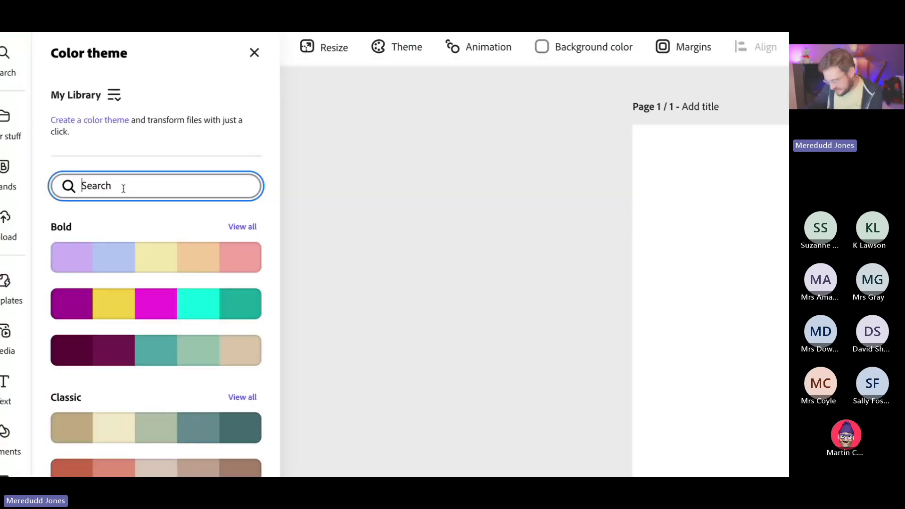
pyautogui.write('christmas')
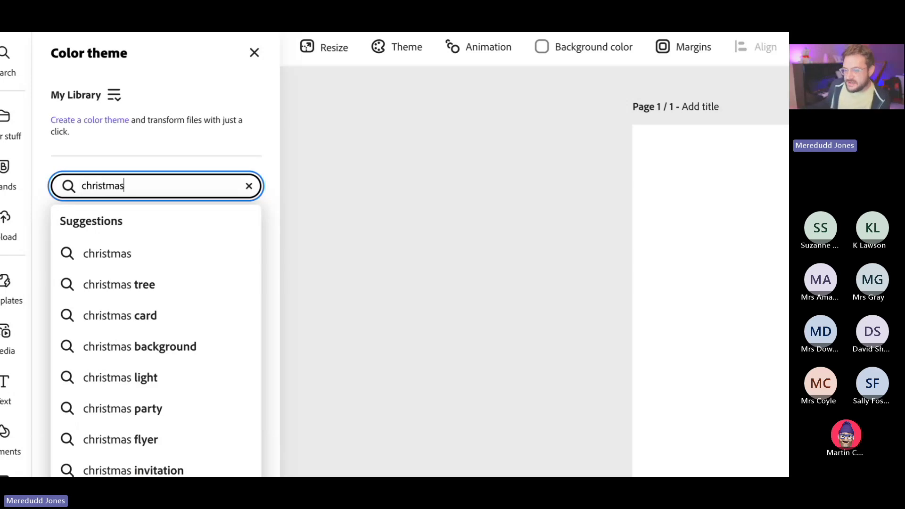
pyautogui.press('Return')
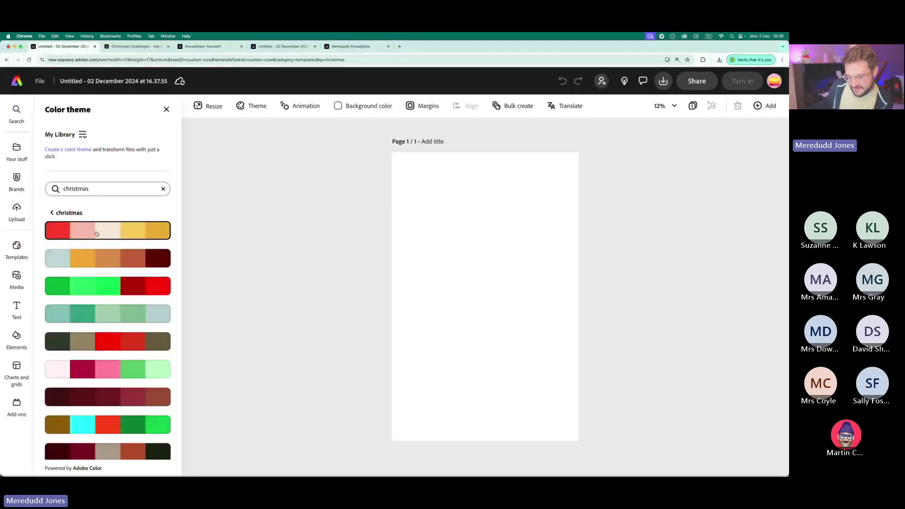
# - Apply the Christmas color theme of crimson, green, sand and dark maroons to the page and view its swatches in the background colors
pyautogui.scroll(-3, 158, 311)
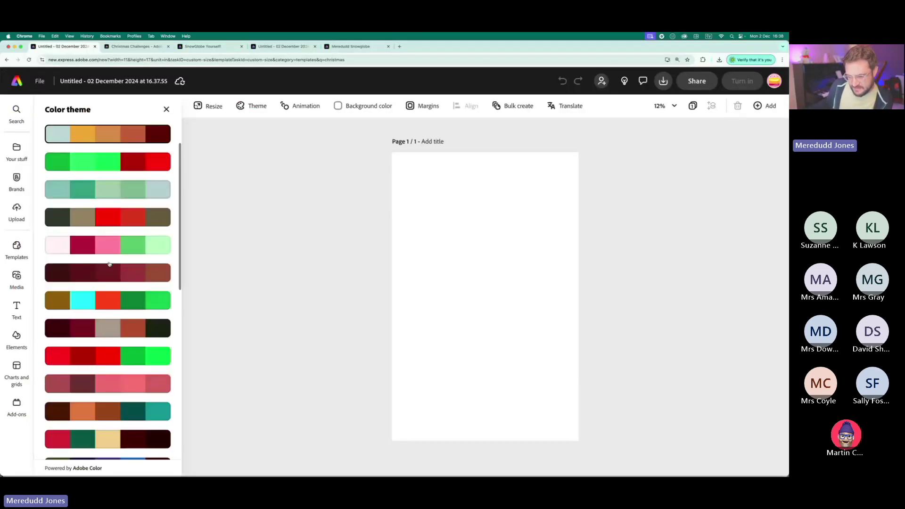
pyautogui.scroll(-2, 118, 330)
pyautogui.scroll(-5, 118, 382)
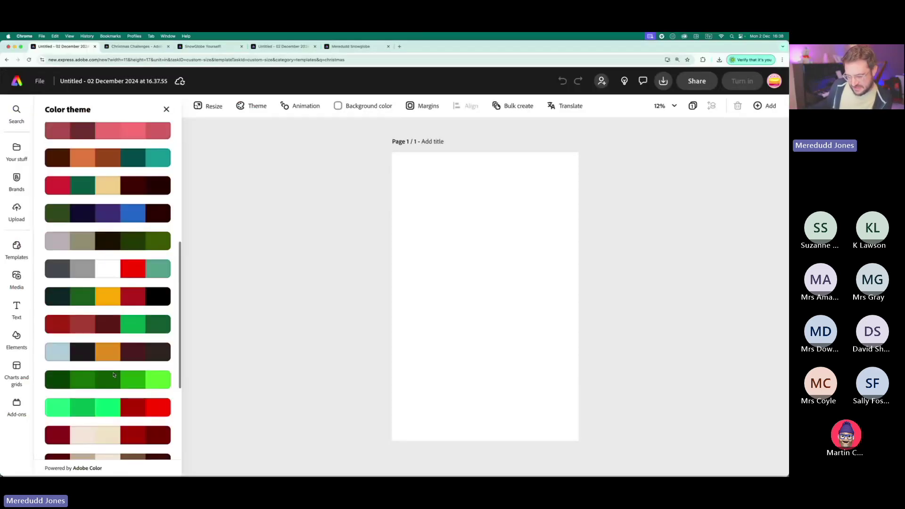
pyautogui.scroll(-2, 113, 376)
pyautogui.scroll(5, 85, 344)
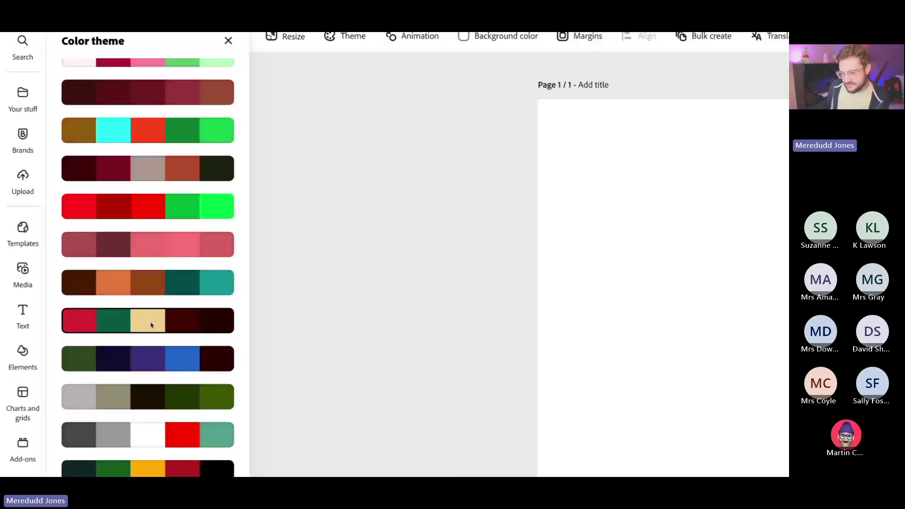
pyautogui.click(151, 325)
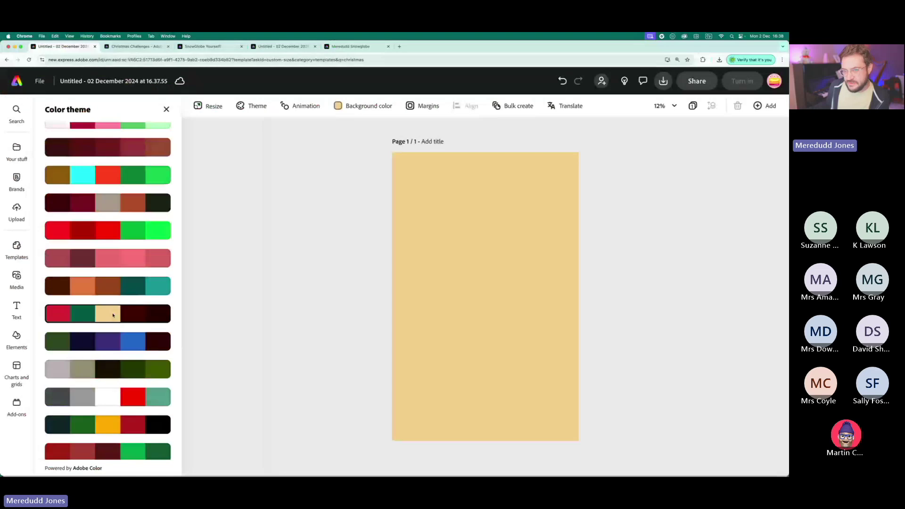
pyautogui.click(267, 174)
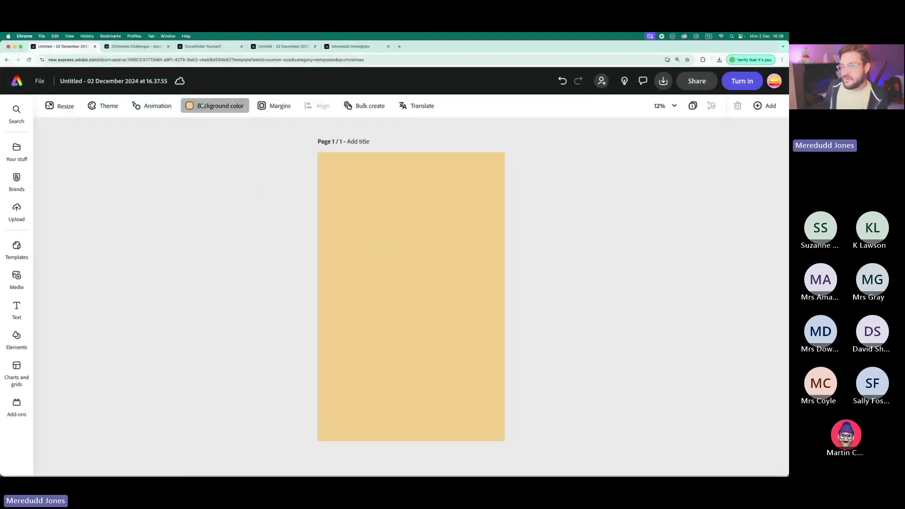
pyautogui.click(203, 105)
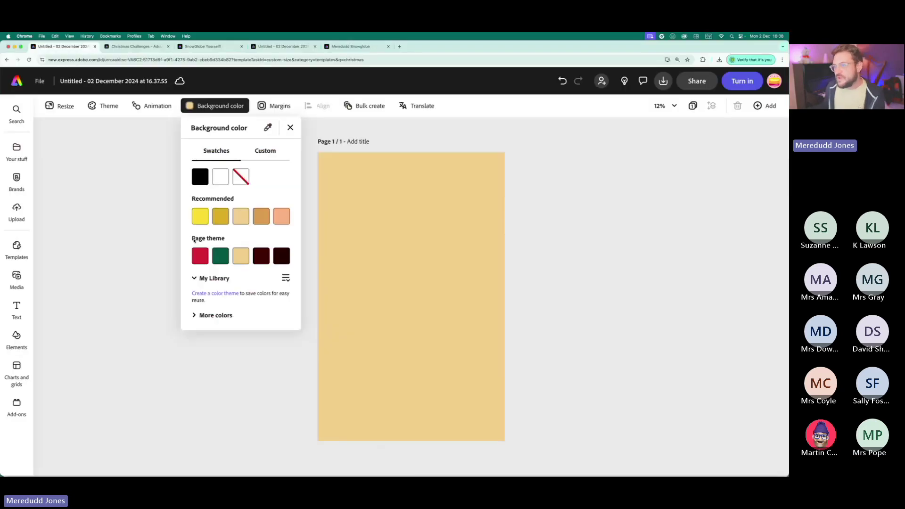
pyautogui.click(212, 107)
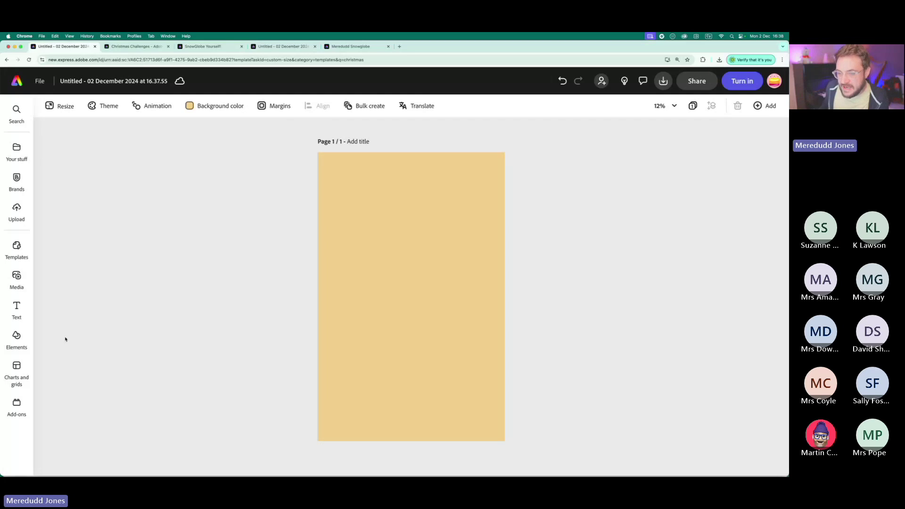
# - Search the stock photos in the media library for "christmas red"
pyautogui.click(17, 278)
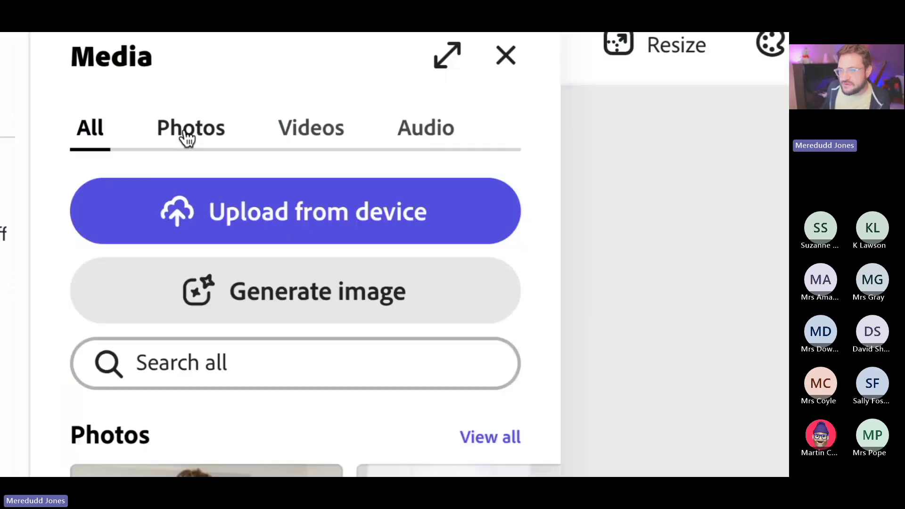
pyautogui.click(188, 139)
pyautogui.click(185, 364)
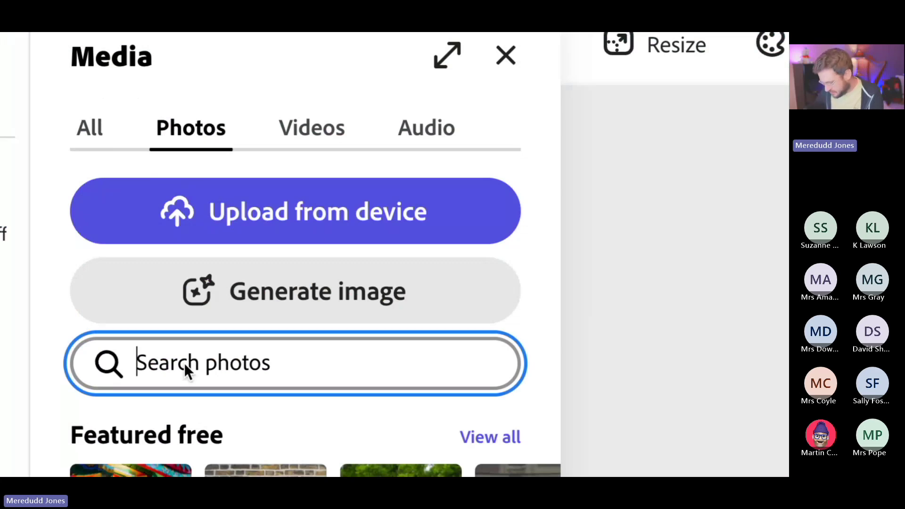
pyautogui.write('christm')
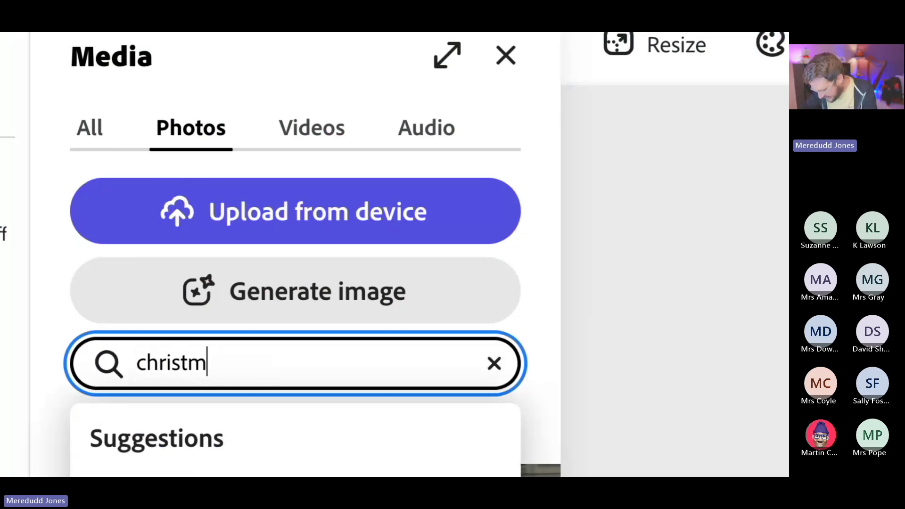
pyautogui.write('as re')
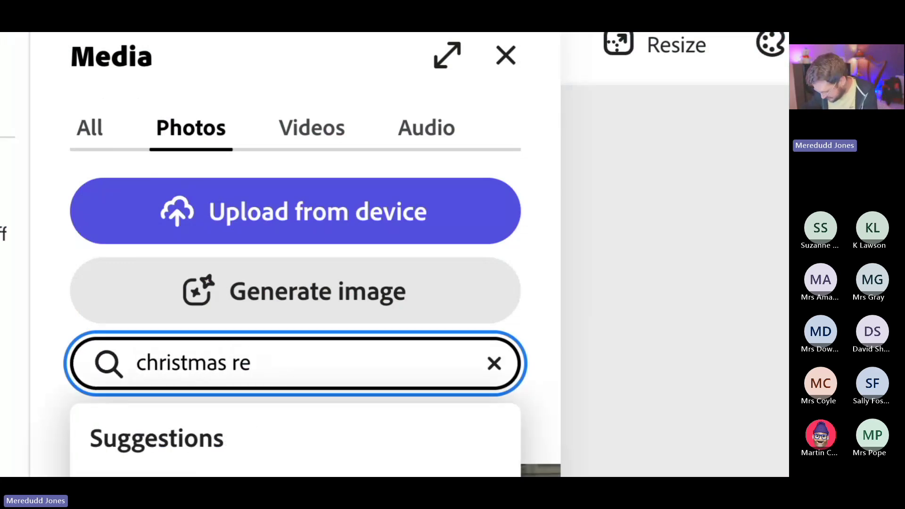
pyautogui.write('d')
pyautogui.press('Return')
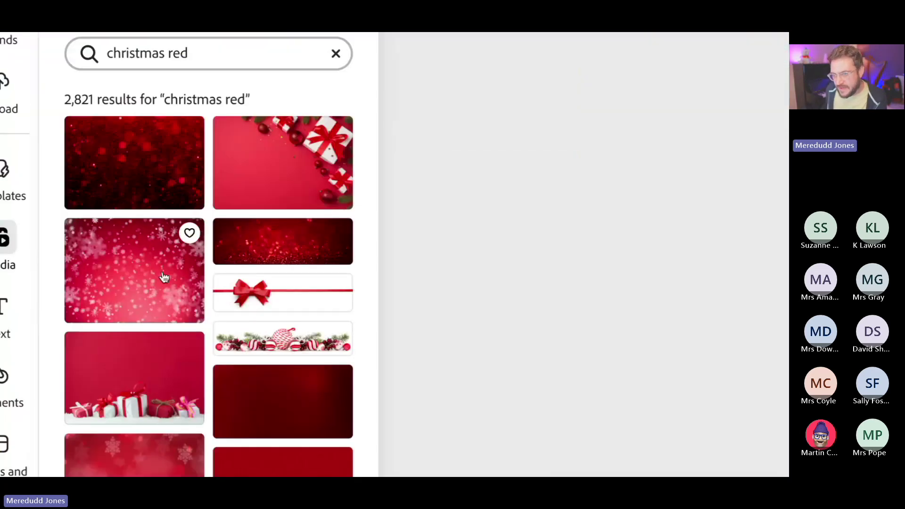
# - Browse the red Christmas photos and add the square blurred red background with faint snowflakes to the page
pyautogui.scroll(-4, 85, 293)
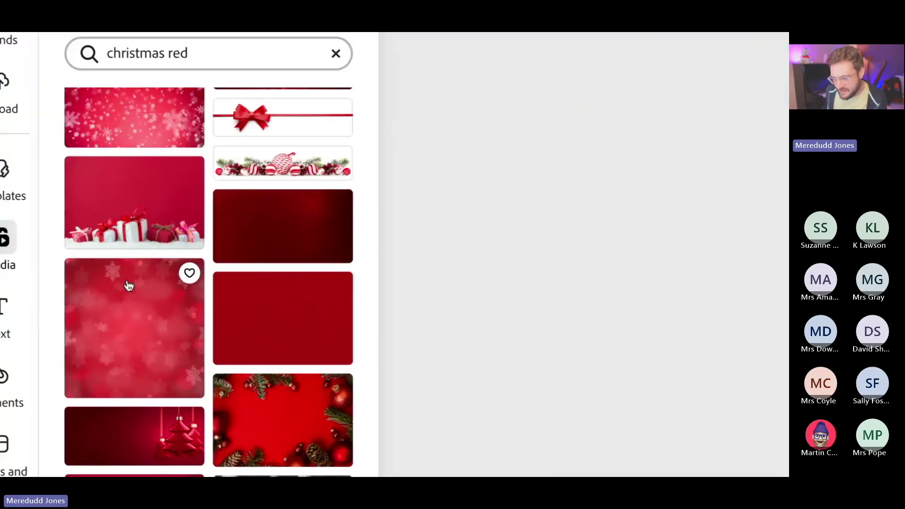
pyautogui.scroll(-5, 128, 286)
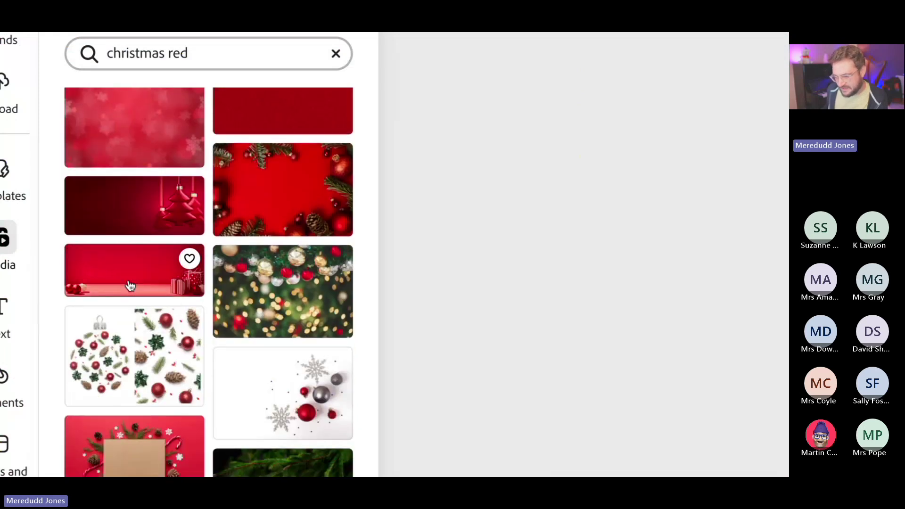
pyautogui.scroll(-8, 131, 285)
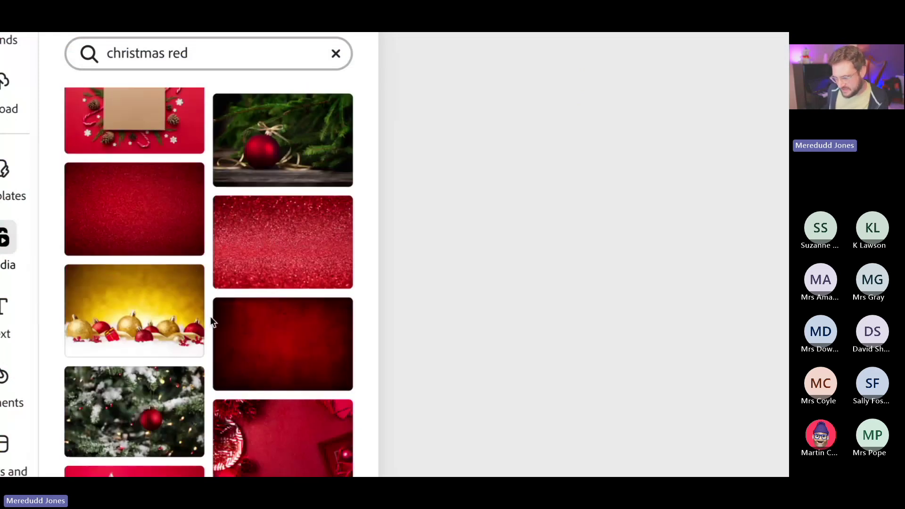
pyautogui.scroll(-3, 211, 322)
pyautogui.scroll(-6, 213, 325)
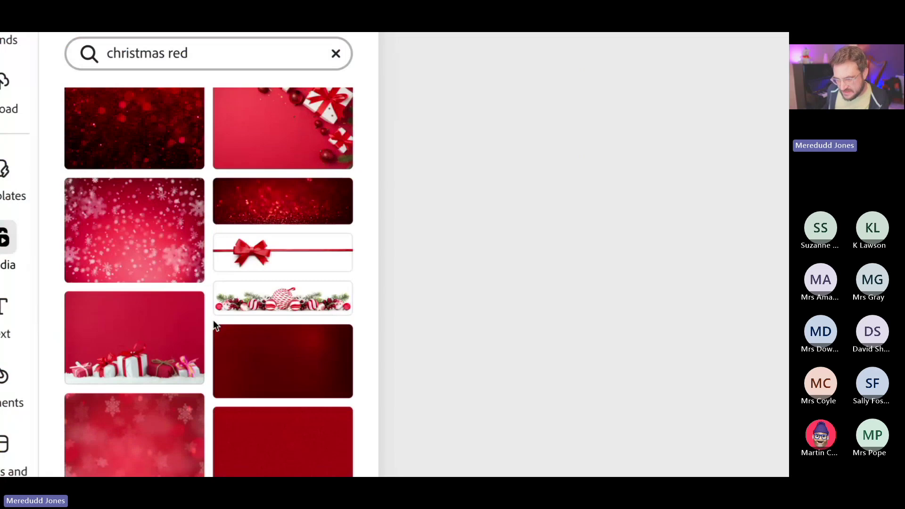
pyautogui.scroll(1, 126, 300)
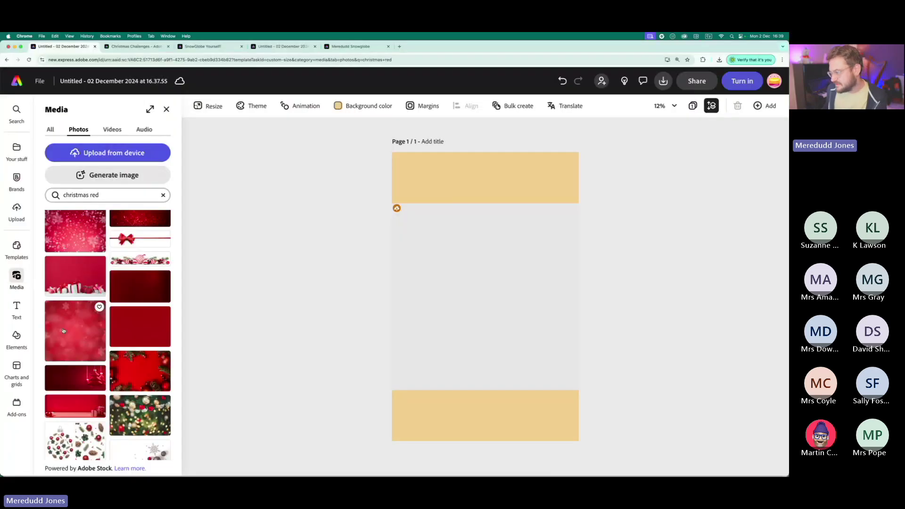
pyautogui.click(135, 364)
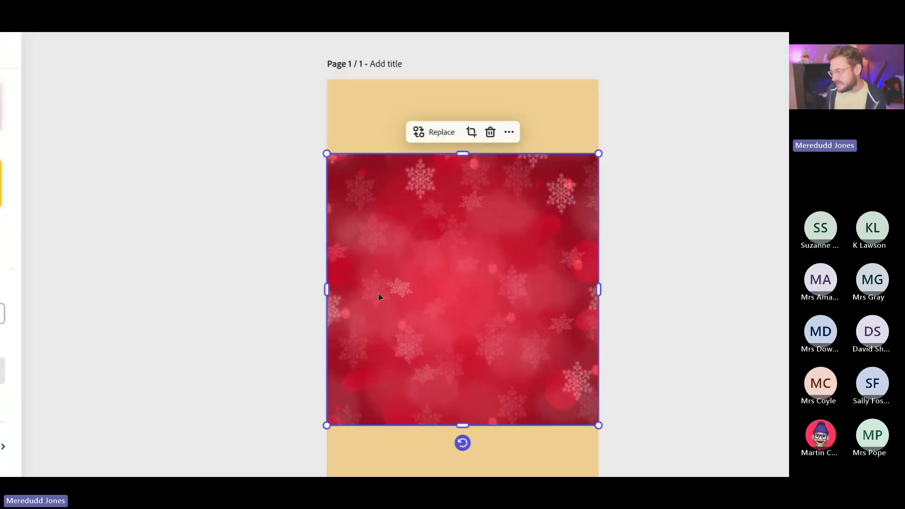
# - Crop and scale the red snowflake photo down to a small, nearly square box and place it in the lower middle of the page
pyautogui.moveTo(463, 153); pyautogui.dragTo(485, 203)
pyautogui.moveTo(325, 313); pyautogui.dragTo(394, 313)
pyautogui.moveTo(599, 315); pyautogui.dragTo(568, 316)
pyautogui.moveTo(482, 204); pyautogui.dragTo(482, 236)
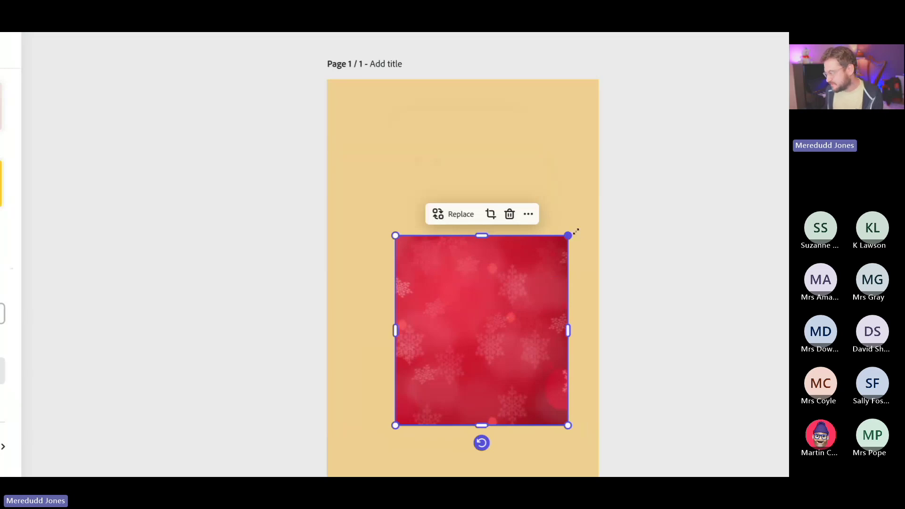
pyautogui.moveTo(569, 235); pyautogui.dragTo(474, 315)
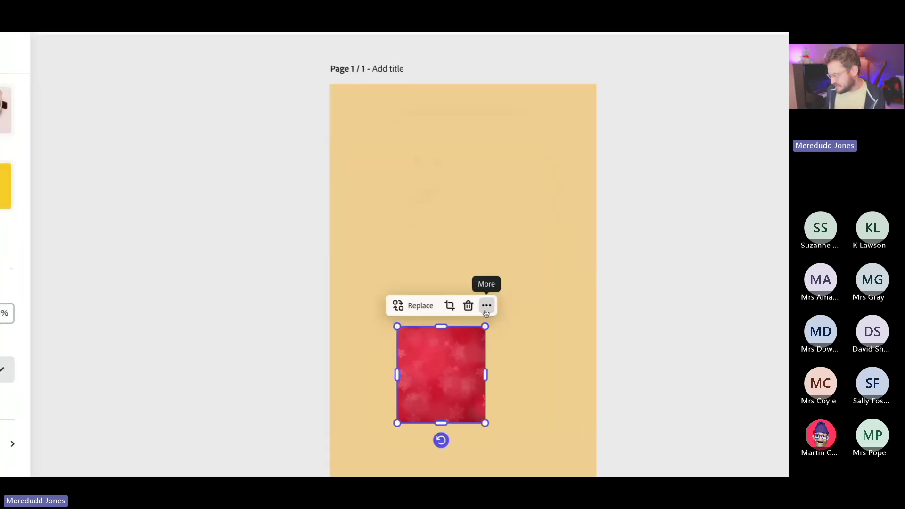
pyautogui.moveTo(441, 363); pyautogui.dragTo(480, 340)
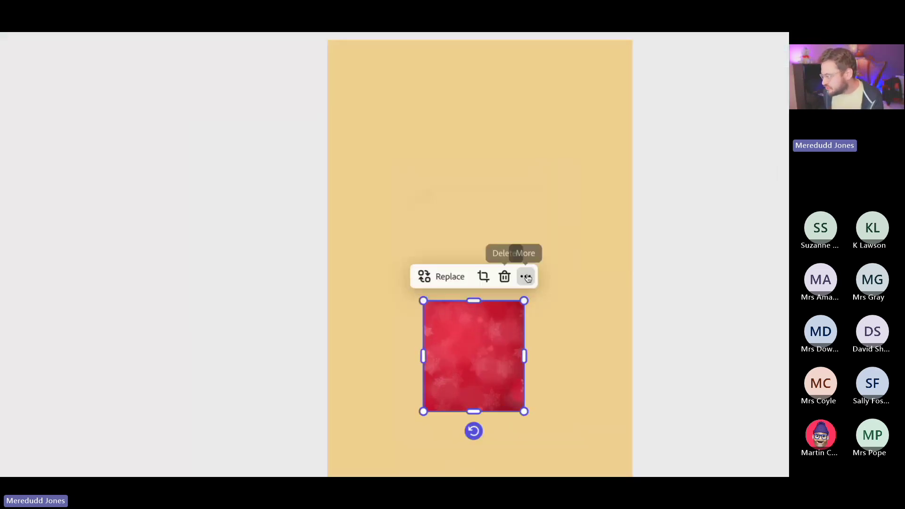
# - Duplicate the red box and reshape the copy into a thin slanted strip running outward from the box's upper-left corner as an open flap
pyautogui.click(514, 297)
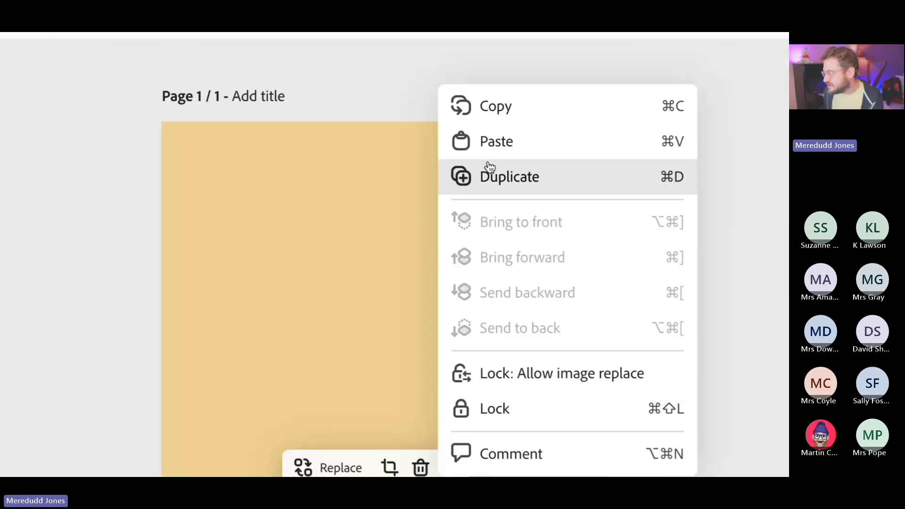
pyautogui.click(490, 167)
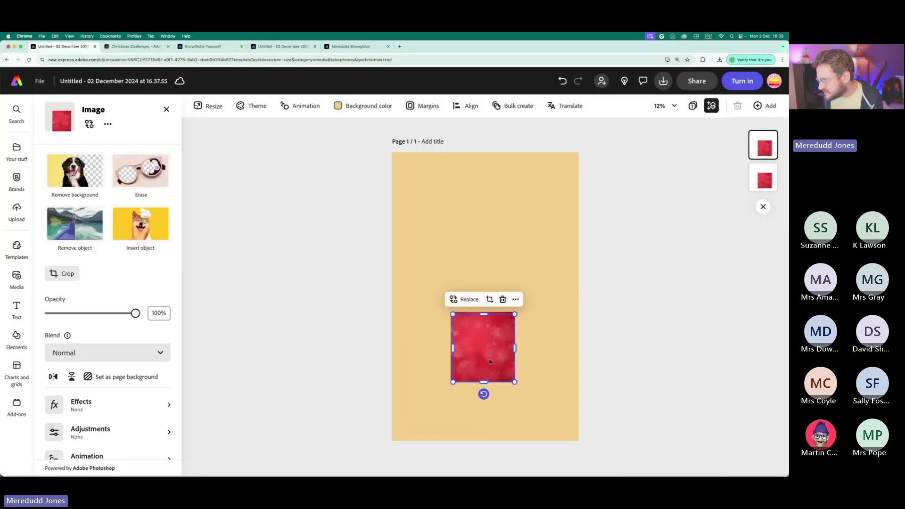
pyautogui.moveTo(487, 358); pyautogui.dragTo(472, 239)
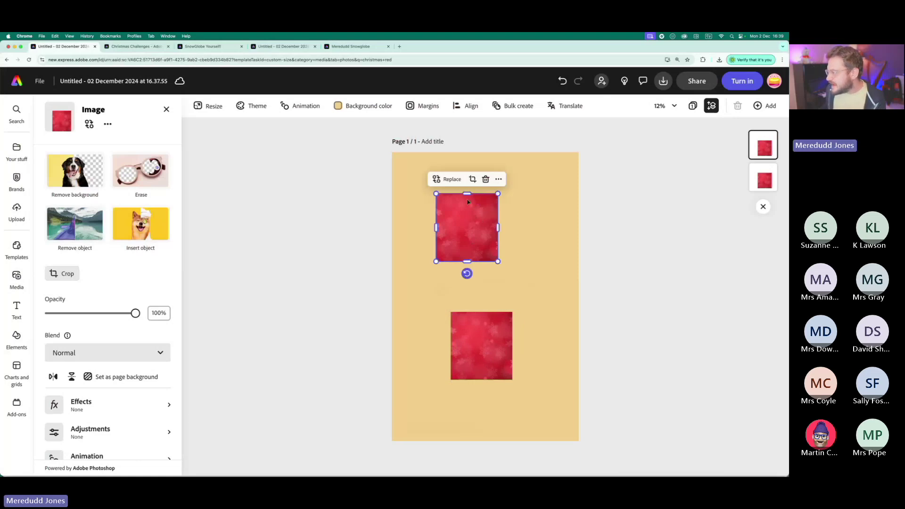
pyautogui.moveTo(467, 261); pyautogui.dragTo(428, 325)
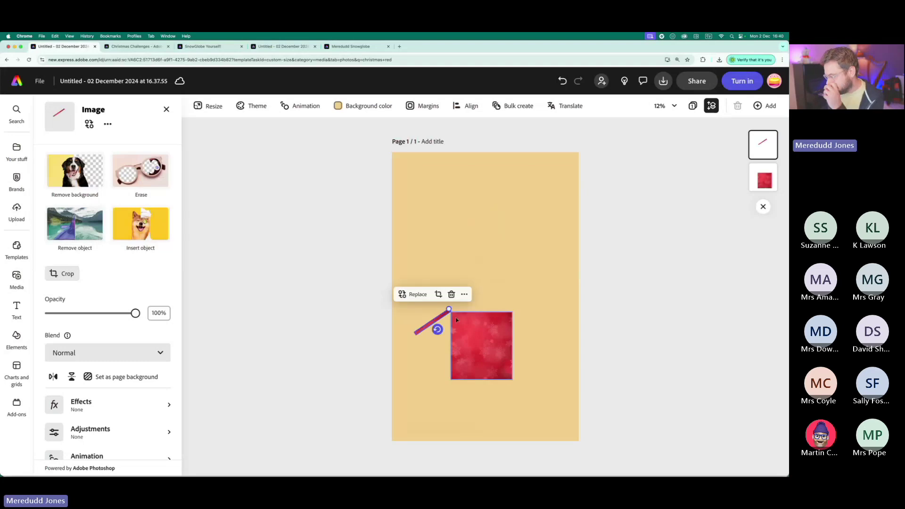
# - Duplicate the slanted strip, flip the copy horizontally and place it at the red box's upper-right corner as the matching flap
pyautogui.click(465, 294)
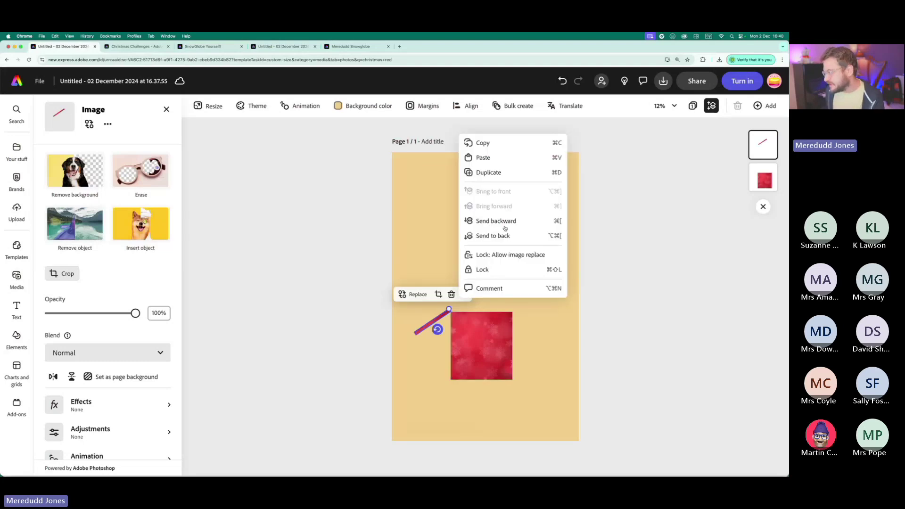
pyautogui.click(495, 156)
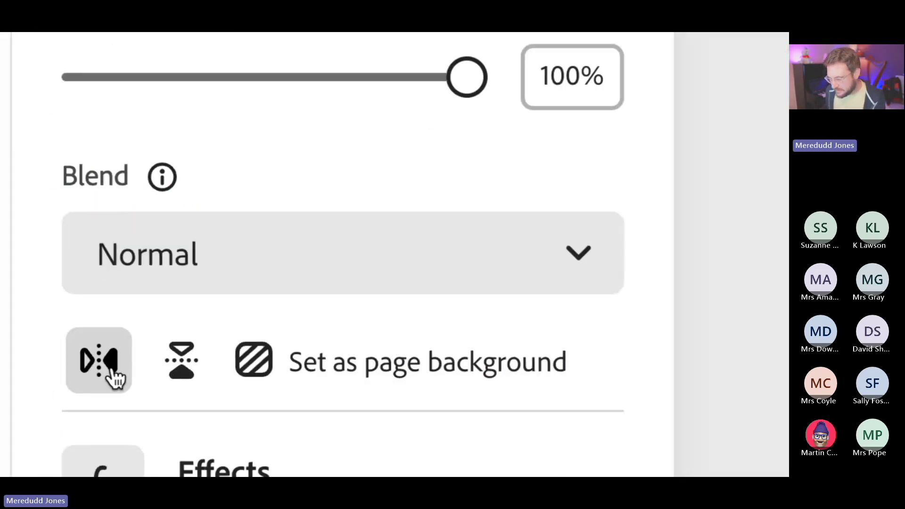
pyautogui.click(113, 376)
pyautogui.moveTo(426, 322); pyautogui.dragTo(527, 319)
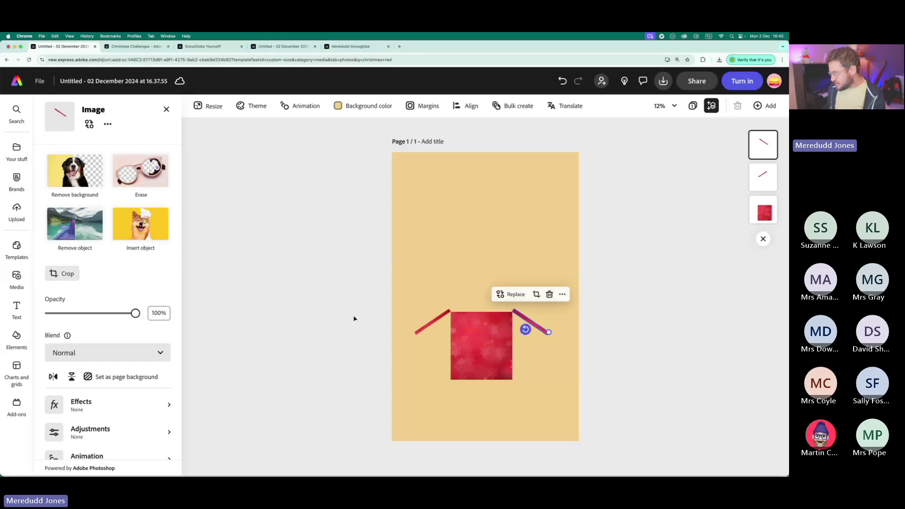
pyautogui.click(354, 319)
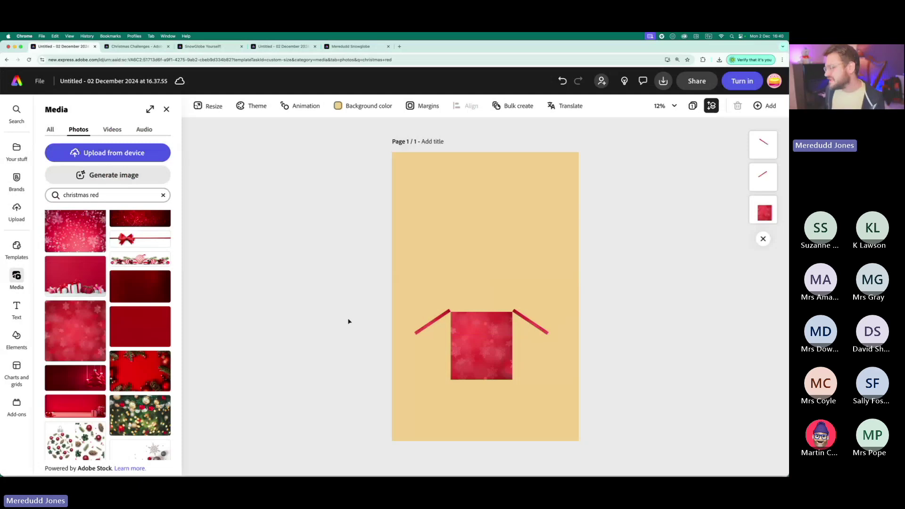
# - Search the stock photos for "spring" and browse the results for a coil suited to the box
pyautogui.click(108, 195)
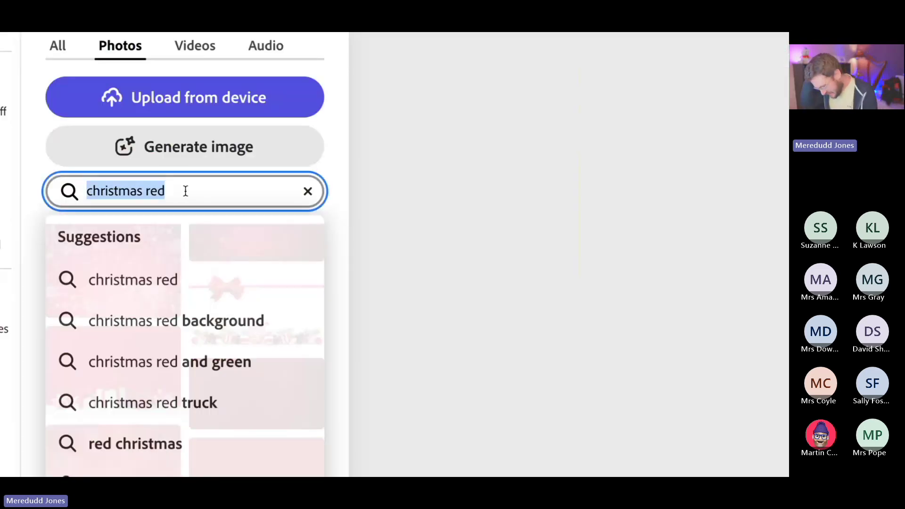
pyautogui.write('spring')
pyautogui.press('Return')
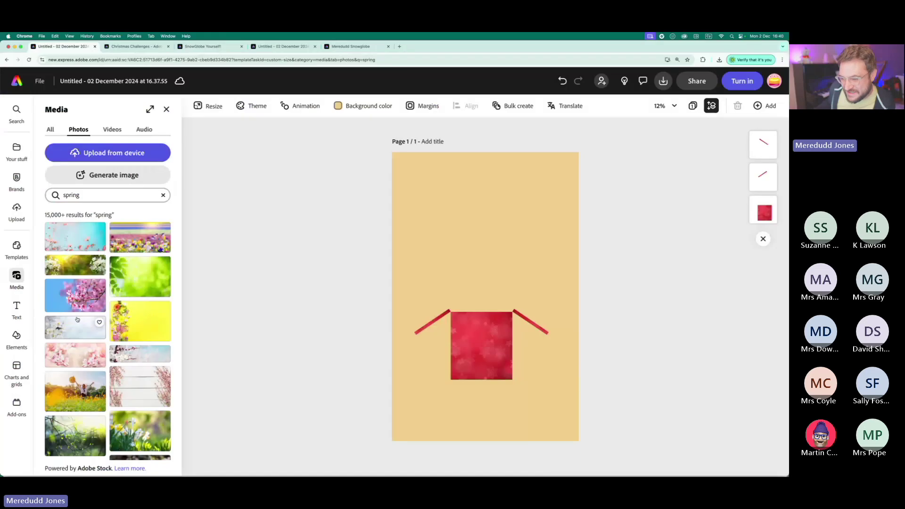
pyautogui.scroll(-5, 120, 468)
pyautogui.scroll(-3, 78, 320)
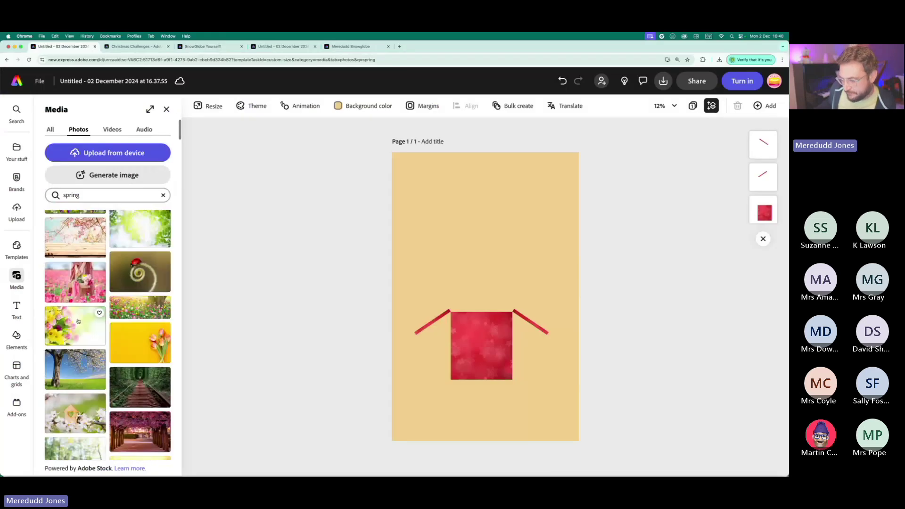
pyautogui.scroll(-10, 78, 321)
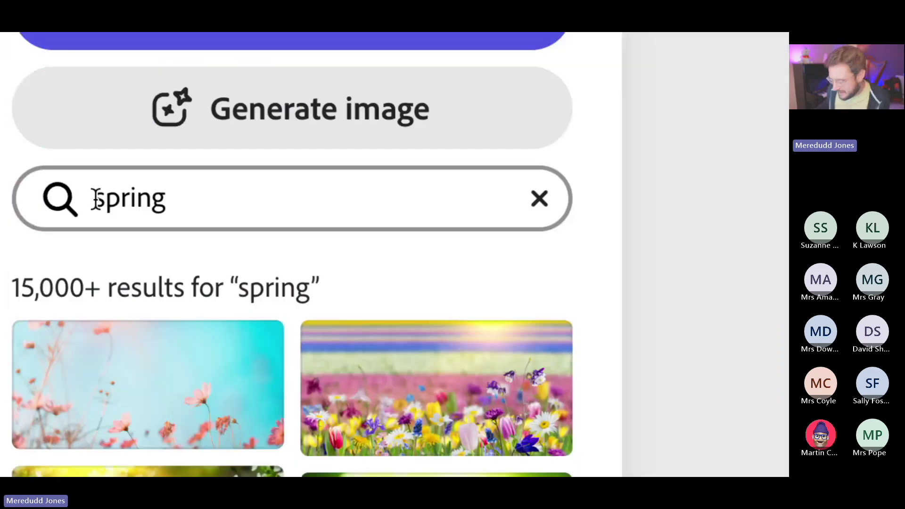
# - Search the stock photos for "metal spring" and add the golden coil photo to the page
pyautogui.click(63, 194)
pyautogui.write('mert')
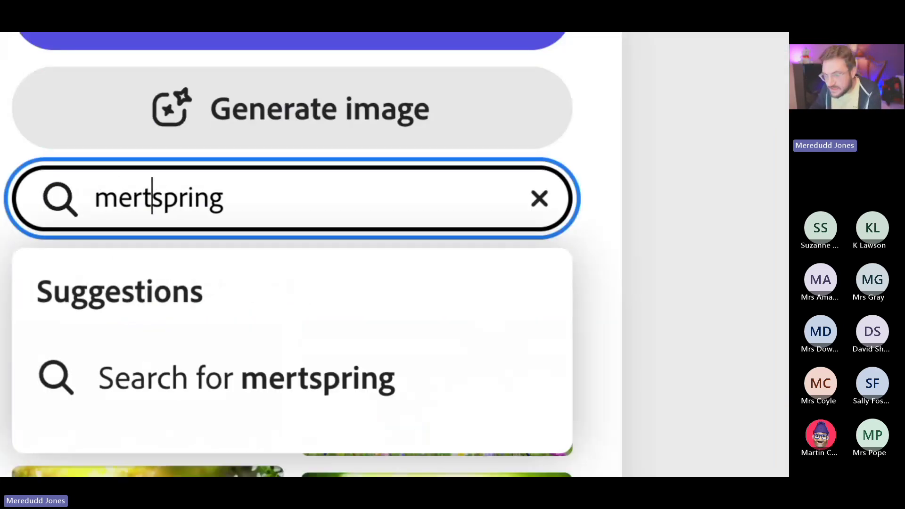
pyautogui.write('al')
pyautogui.press('BackSpace')
pyautogui.press('BackSpace')
pyautogui.press('BackSpace')
pyautogui.press('BackSpace')
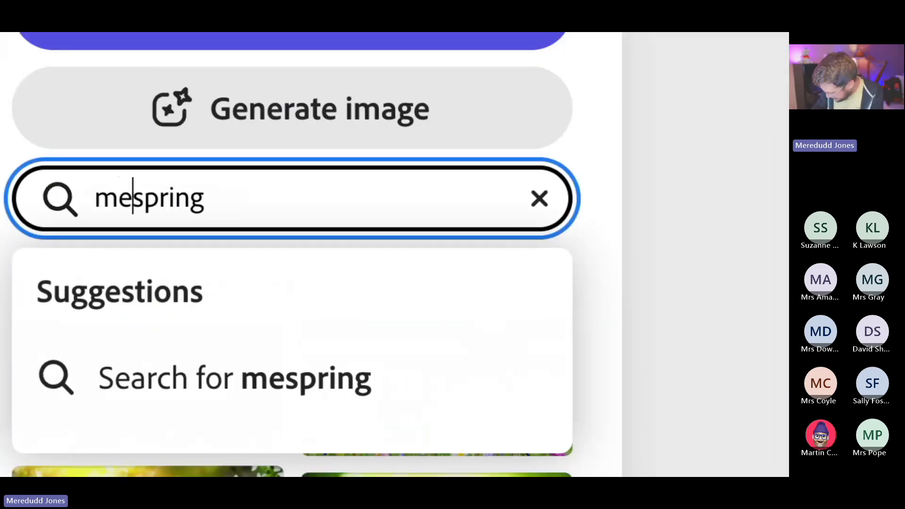
pyautogui.write('tal')
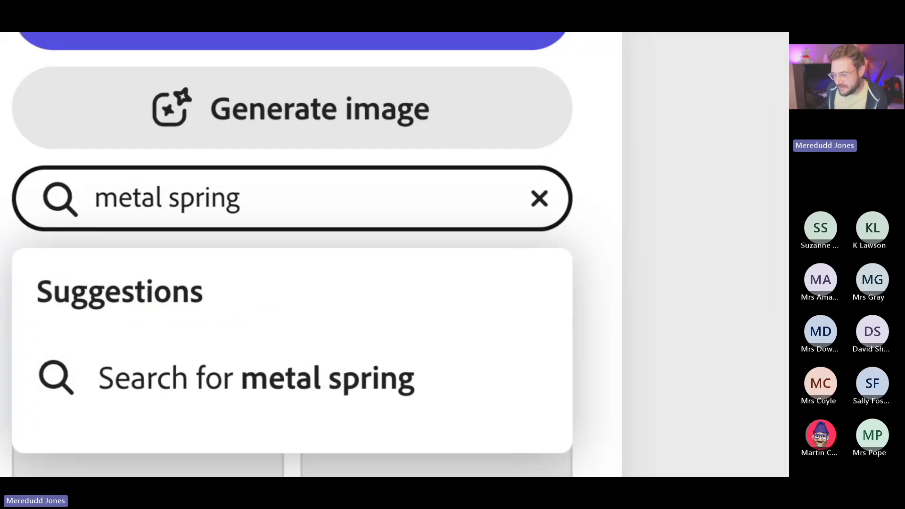
pyautogui.press('Return')
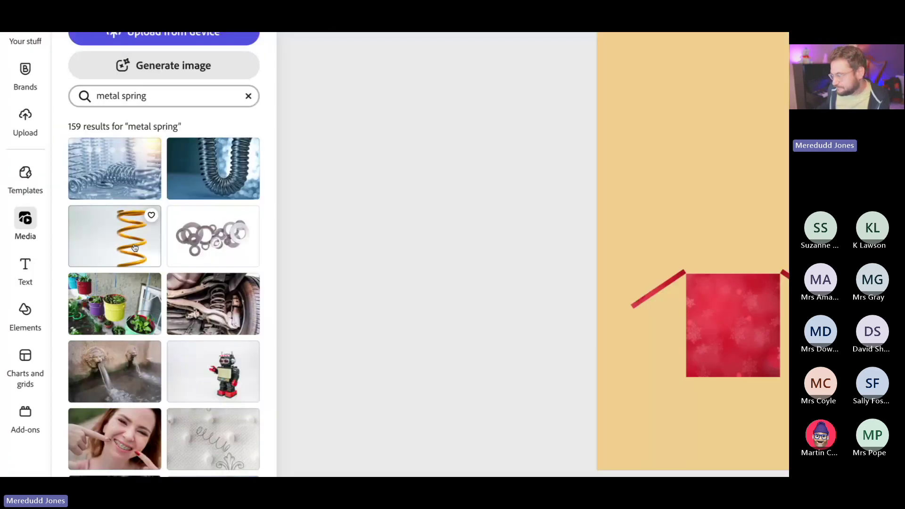
pyautogui.click(134, 248)
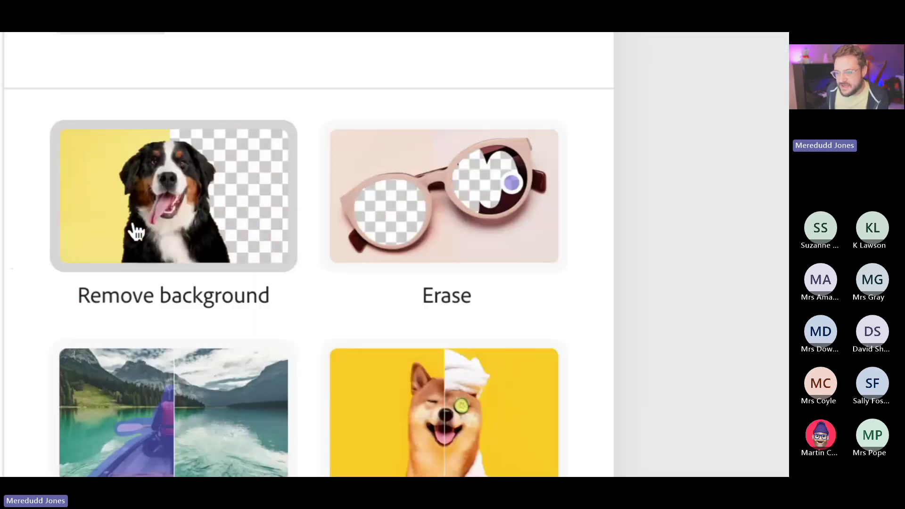
# - Remove the spring photo's background, then scale the coil down and tilt it slightly over the red box's upper edge
pyautogui.click(74, 170)
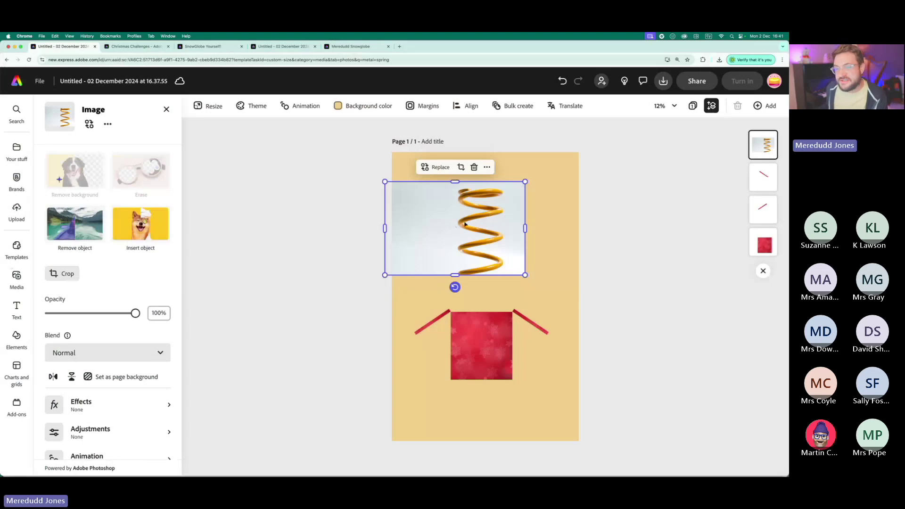
pyautogui.moveTo(481, 286)
pyautogui.mouseDown()
pyautogui.moveTo(524, 196)
pyautogui.moveTo(491, 178)
pyautogui.moveTo(488, 293)
pyautogui.mouseUp()
pyautogui.moveTo(501, 263)
pyautogui.mouseDown()
pyautogui.moveTo(500, 276)
pyautogui.moveTo(483, 262)
pyautogui.mouseUp()
pyautogui.moveTo(480, 306); pyautogui.dragTo(479, 309)
pyautogui.moveTo(494, 273)
pyautogui.mouseDown()
pyautogui.moveTo(491, 282)
pyautogui.moveTo(484, 269)
pyautogui.mouseUp()
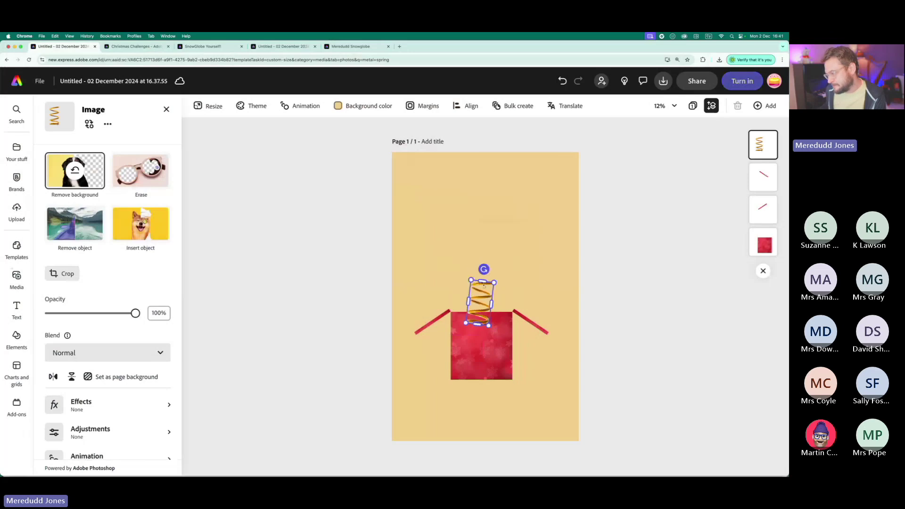
# - Nudge the coil slightly upward and move it behind the red box in the layer order
pyautogui.moveTo(479, 310); pyautogui.dragTo(480, 307)
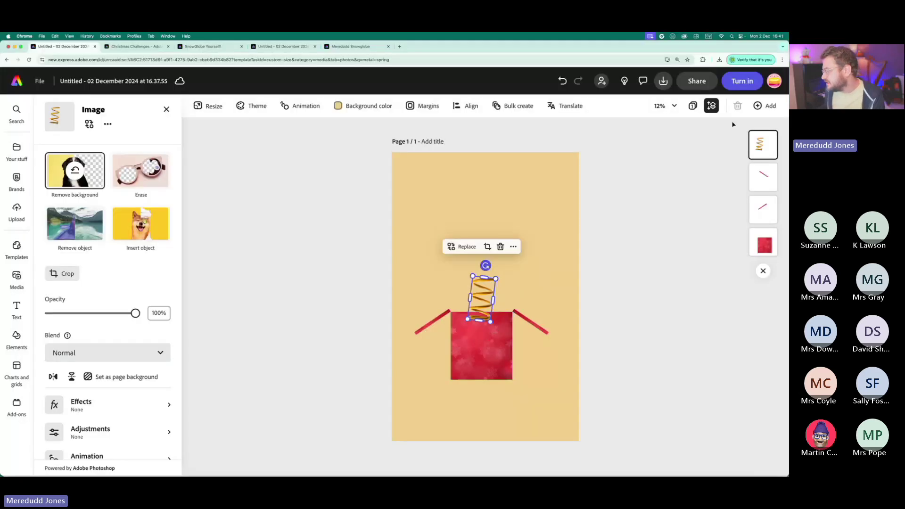
pyautogui.moveTo(763, 144); pyautogui.dragTo(762, 239)
pyautogui.click(655, 303)
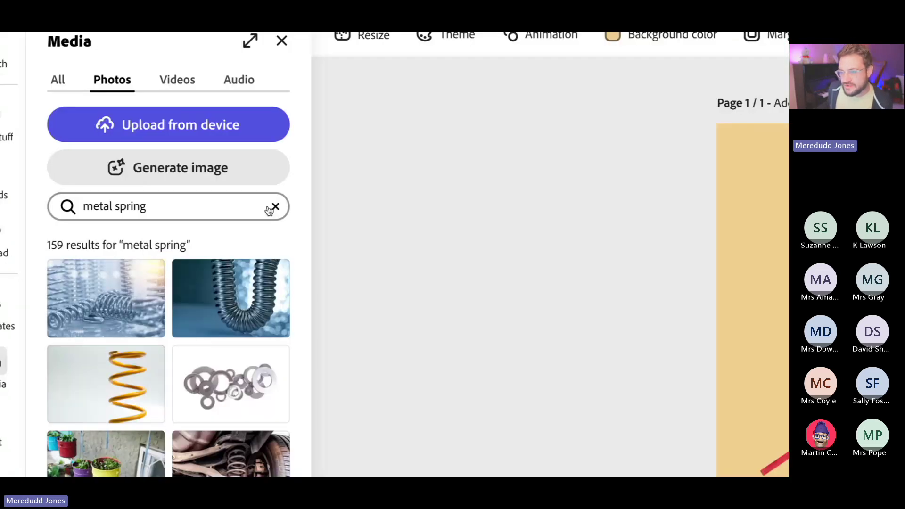
# - Replace the photo search with "christmas sweater" and run it
pyautogui.click(274, 207)
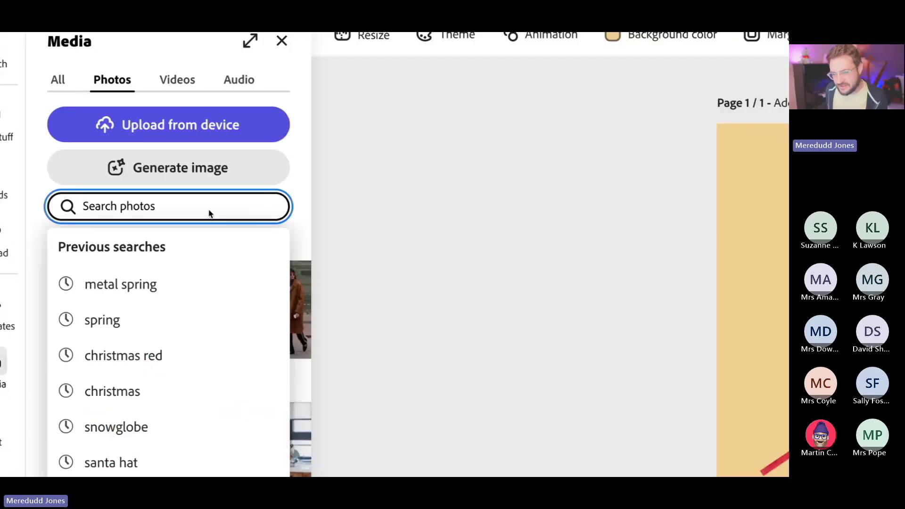
pyautogui.write('chr')
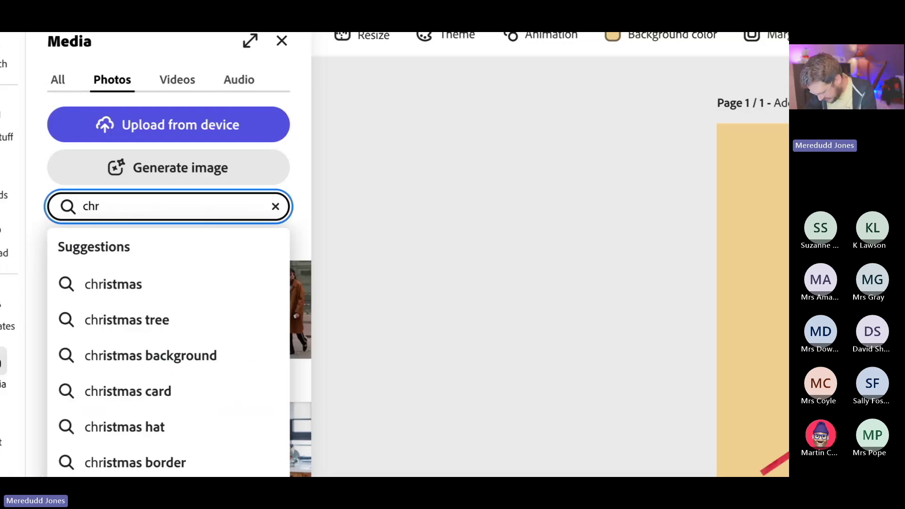
pyautogui.write('istm')
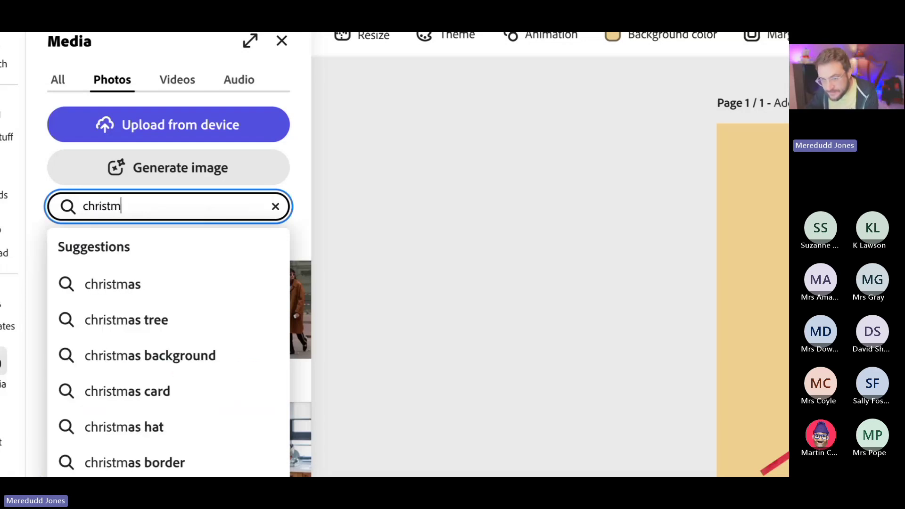
pyautogui.write('as swe')
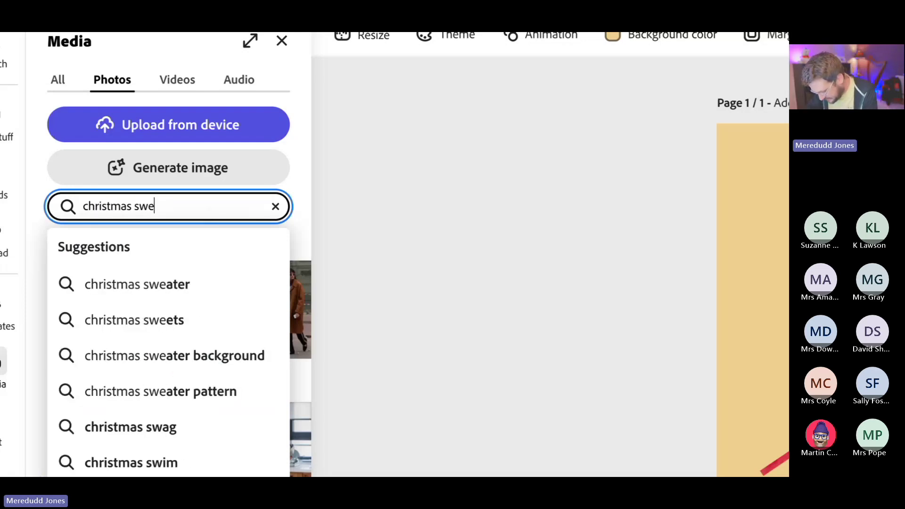
pyautogui.write('ater')
pyautogui.press('Return')
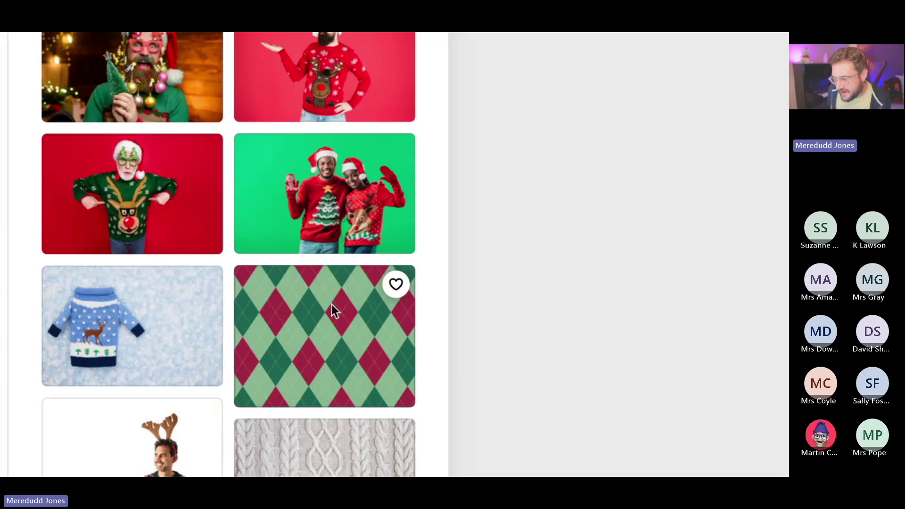
# - Browse the Christmas sweater photos for a pattern suited to the body of the figure on the spring
pyautogui.scroll(-5, 321, 360)
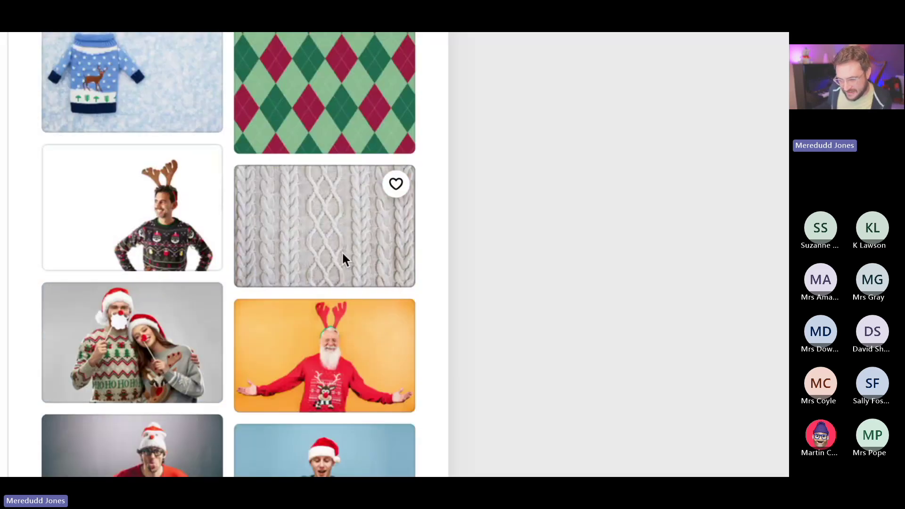
pyautogui.scroll(-10, 341, 251)
pyautogui.scroll(-5, 345, 260)
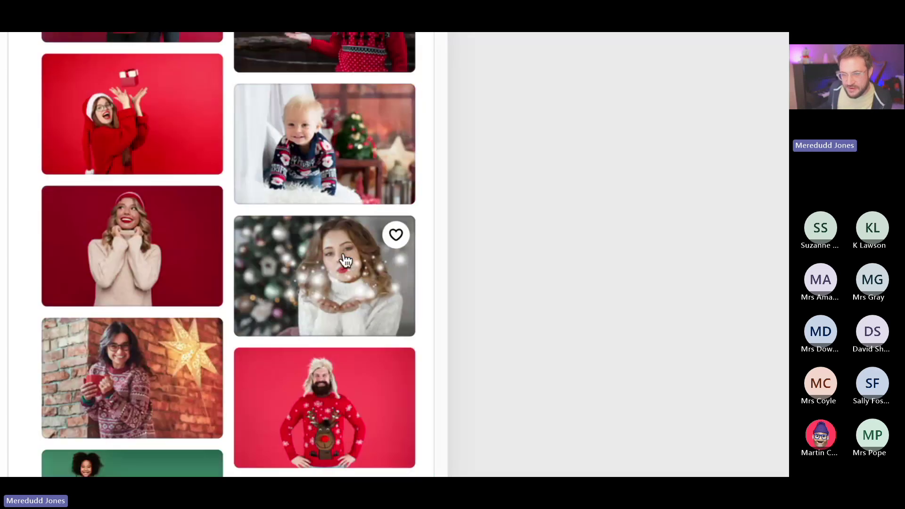
pyautogui.scroll(-18, 346, 260)
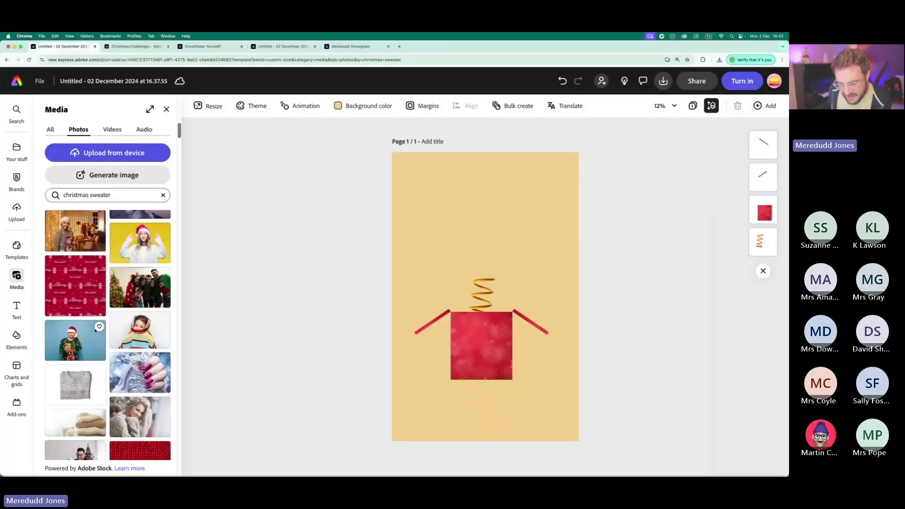
pyautogui.scroll(-8, 95, 331)
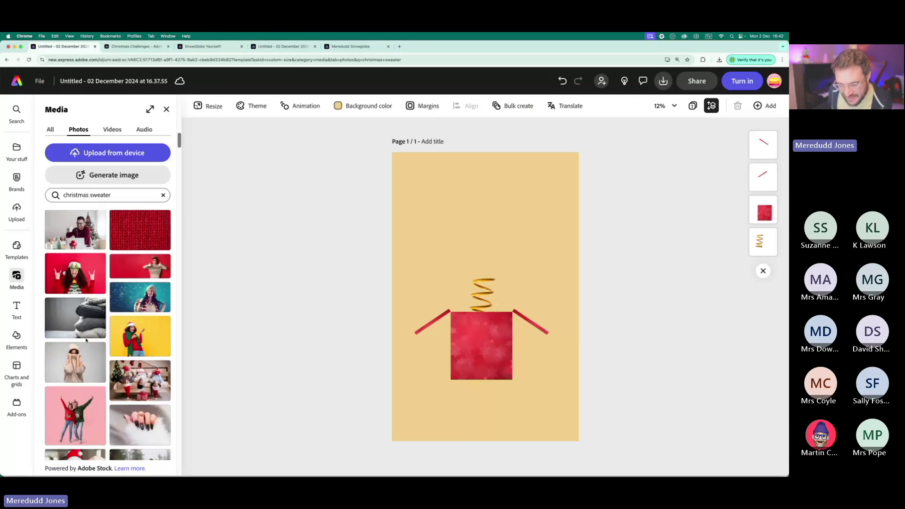
pyautogui.scroll(-10, 85, 340)
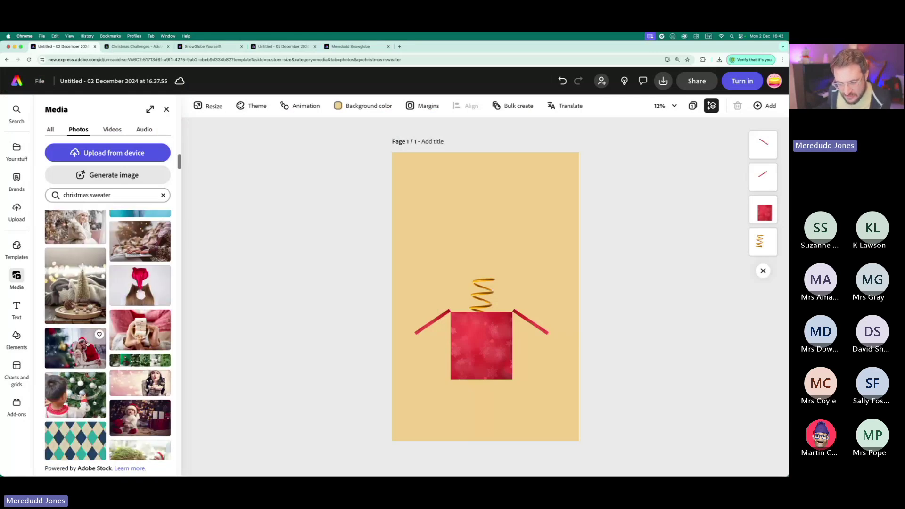
pyautogui.scroll(-2, 87, 342)
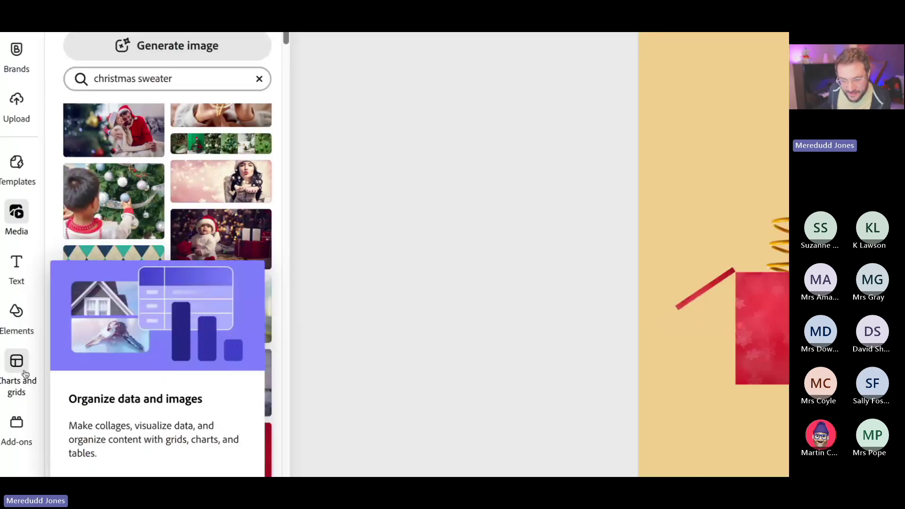
pyautogui.scroll(-5, 79, 328)
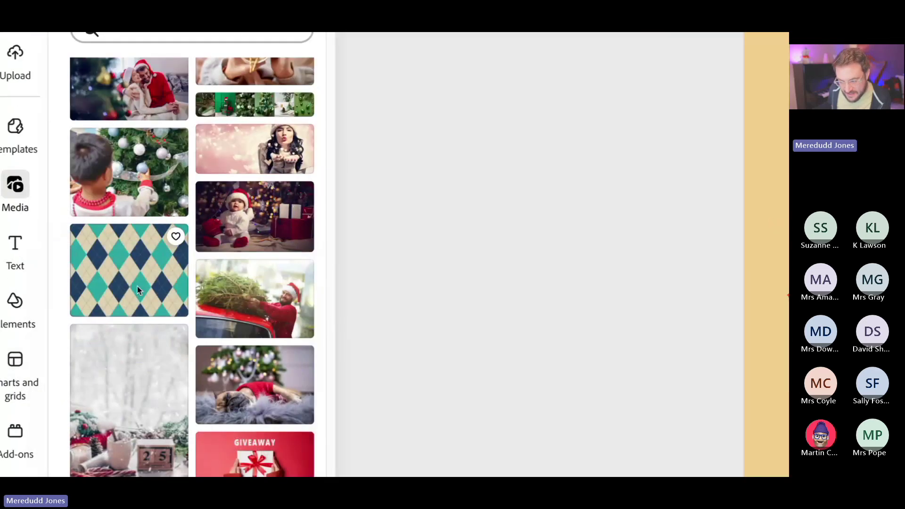
pyautogui.scroll(-5, 107, 297)
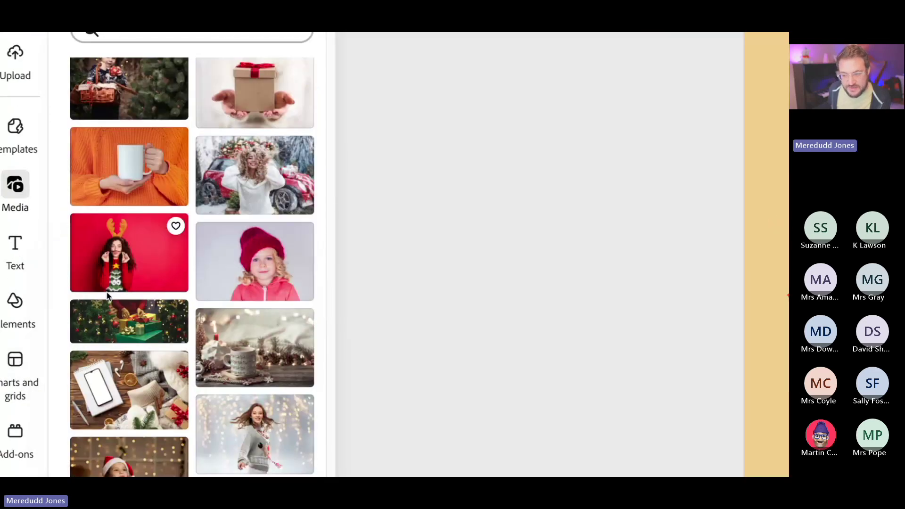
pyautogui.scroll(-15, 107, 296)
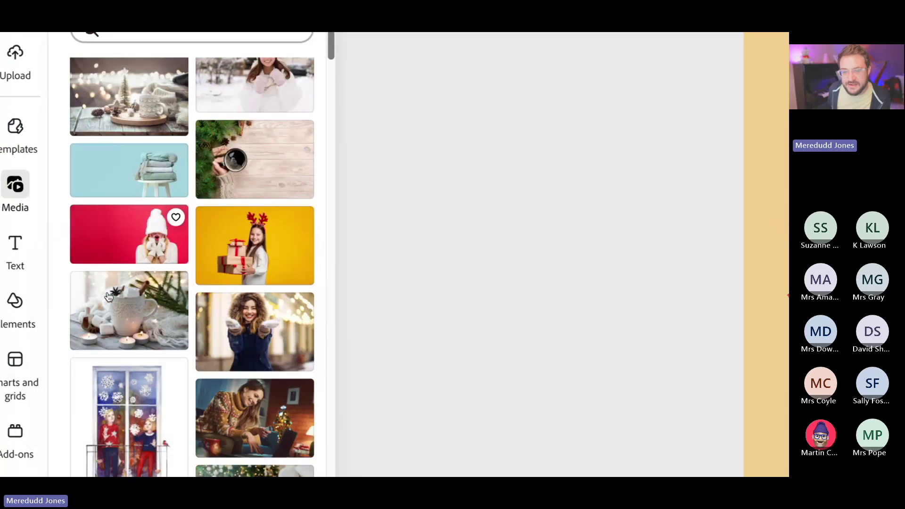
pyautogui.scroll(-7, 109, 296)
pyautogui.scroll(-8, 108, 296)
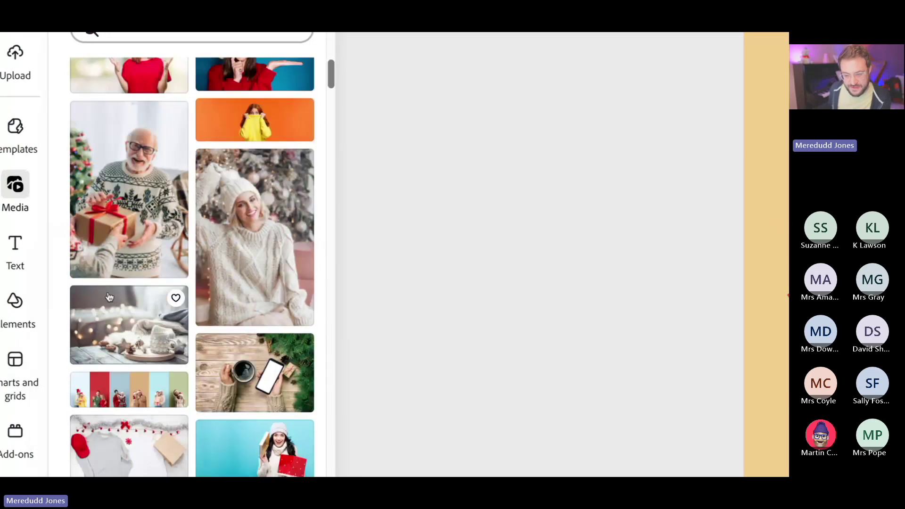
pyautogui.scroll(4, 110, 297)
pyautogui.scroll(18, 108, 296)
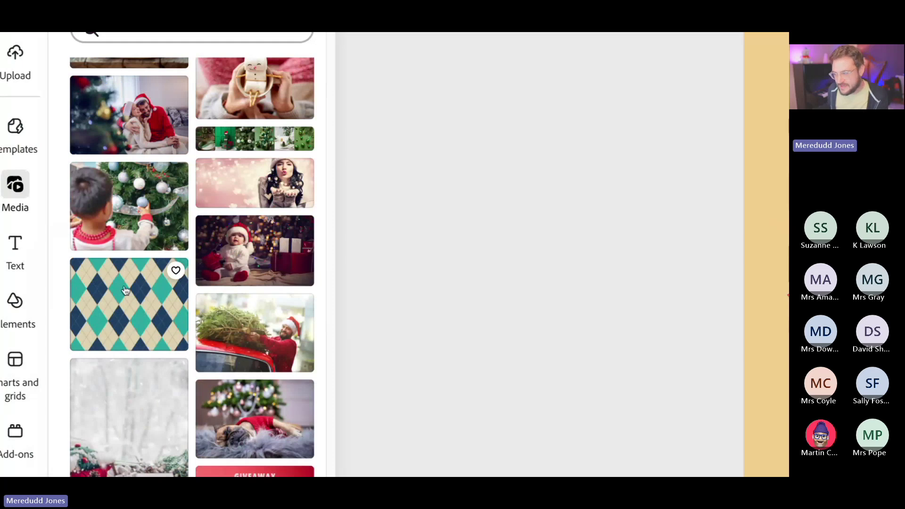
# - Add the teal, navy and cream argyle pattern photo and place it above the spring in the upper part of the page
pyautogui.click(125, 290)
pyautogui.moveTo(488, 303); pyautogui.dragTo(487, 222)
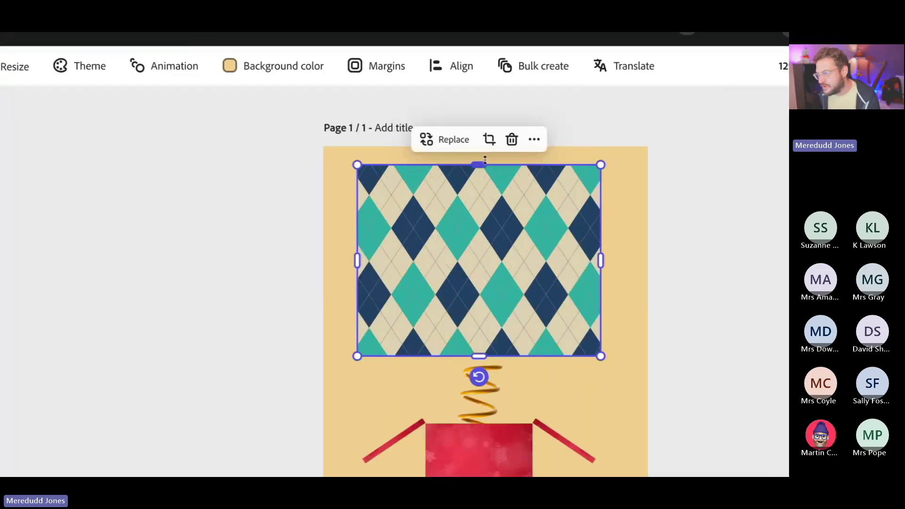
pyautogui.moveTo(482, 163)
pyautogui.mouseDown()
pyautogui.moveTo(488, 174)
pyautogui.moveTo(489, 159)
pyautogui.mouseUp()
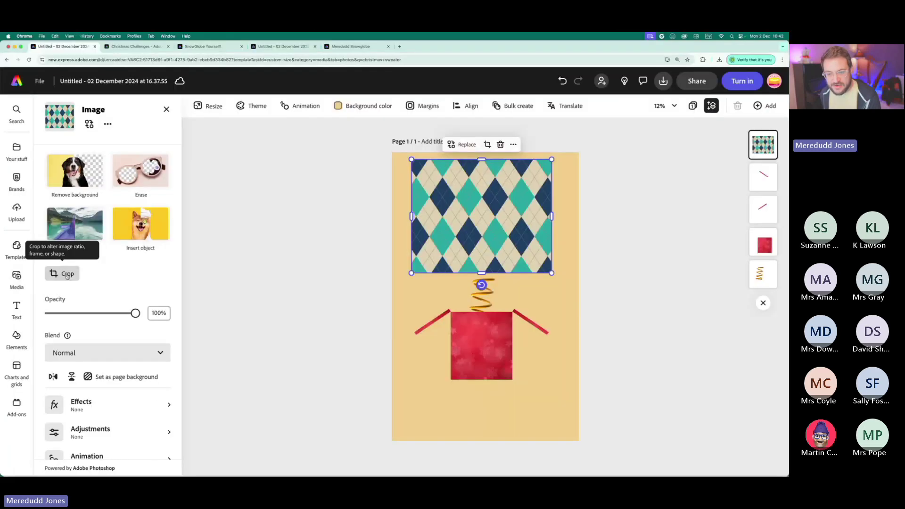
# - Crop the argyle pattern photo to a pentagon shape
pyautogui.click(234, 259)
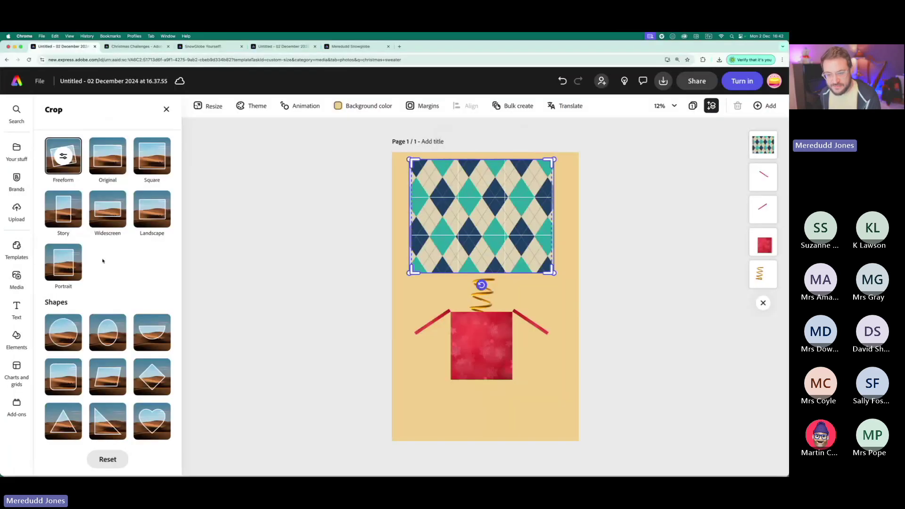
pyautogui.scroll(-3, 122, 192)
pyautogui.scroll(1, 122, 191)
pyautogui.scroll(-1, 123, 191)
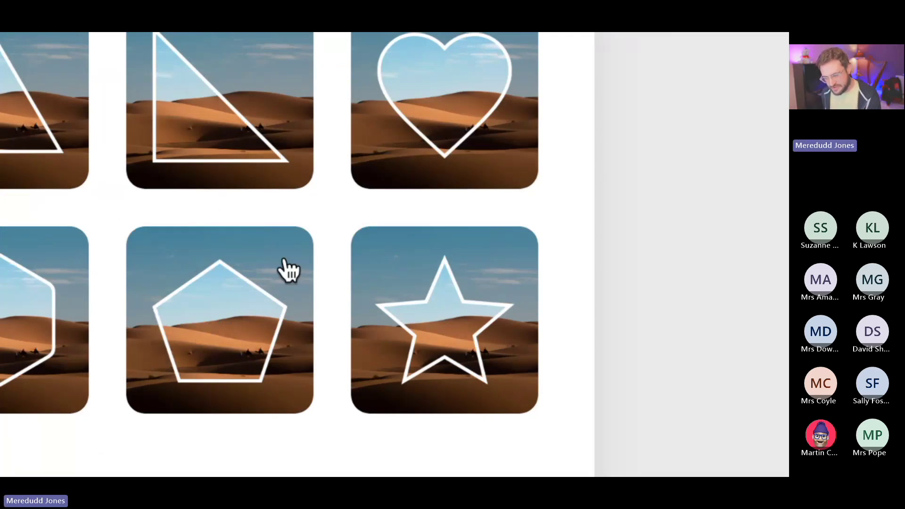
pyautogui.click(211, 342)
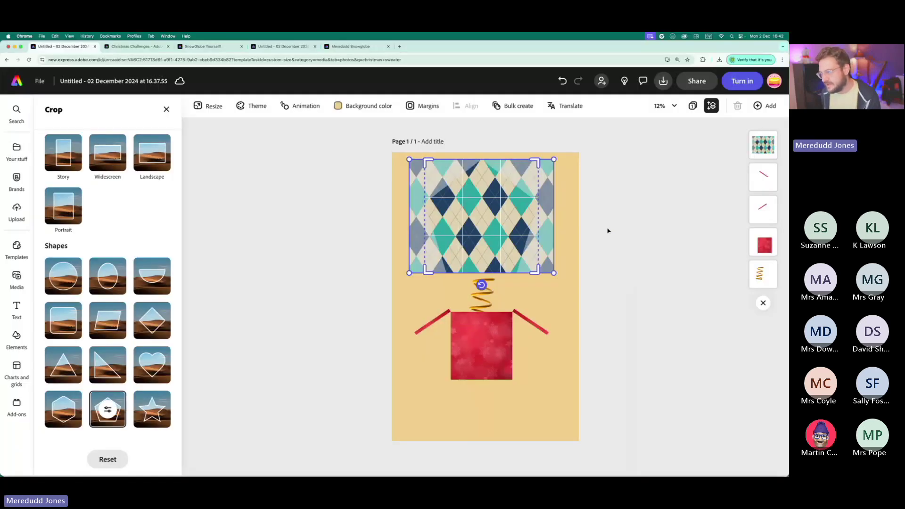
pyautogui.click(608, 230)
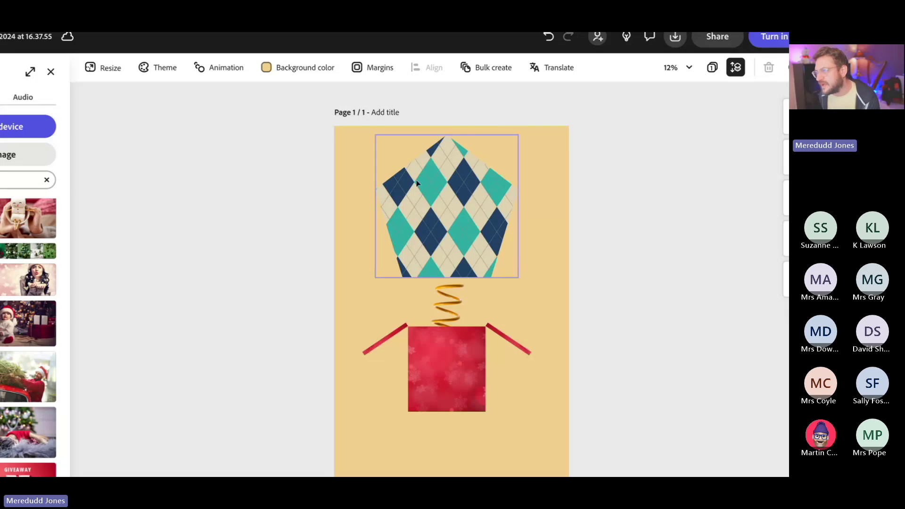
# - Scale the argyle pentagon down to about the red box's width and place it on the spring's upper end
pyautogui.click(417, 183)
pyautogui.moveTo(519, 134); pyautogui.dragTo(462, 191)
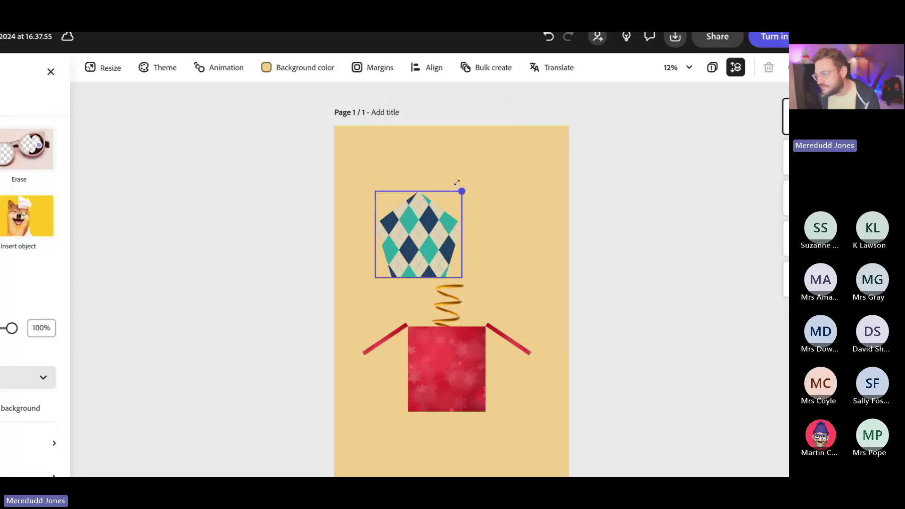
pyautogui.moveTo(432, 220); pyautogui.dragTo(478, 226)
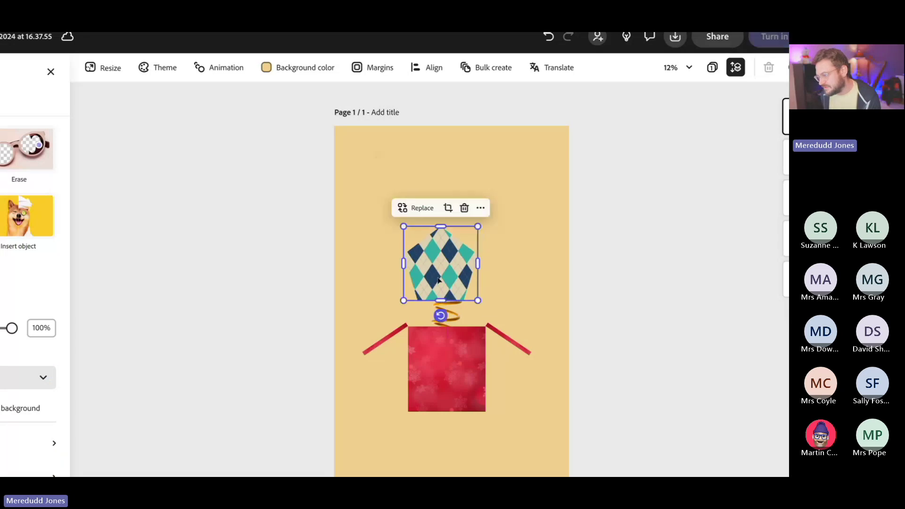
pyautogui.moveTo(438, 280); pyautogui.dragTo(444, 270)
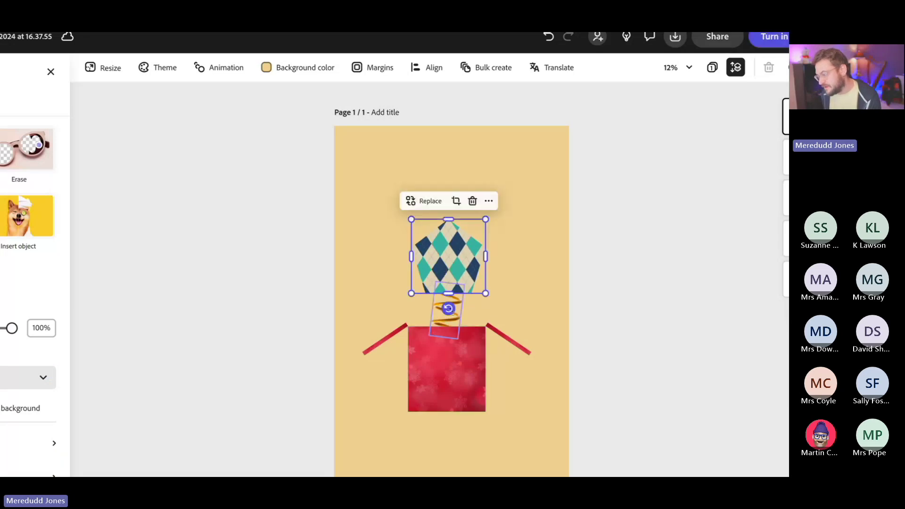
# - Tilt the argyle pentagon slightly clockwise and adjust its position so it sits on the coil
pyautogui.moveTo(447, 307); pyautogui.dragTo(449, 307)
pyautogui.moveTo(449, 241)
pyautogui.mouseDown()
pyautogui.moveTo(459, 238)
pyautogui.moveTo(452, 238)
pyautogui.mouseUp()
pyautogui.moveTo(448, 307); pyautogui.dragTo(443, 305)
pyautogui.moveTo(456, 252); pyautogui.dragTo(453, 251)
pyautogui.click(330, 254)
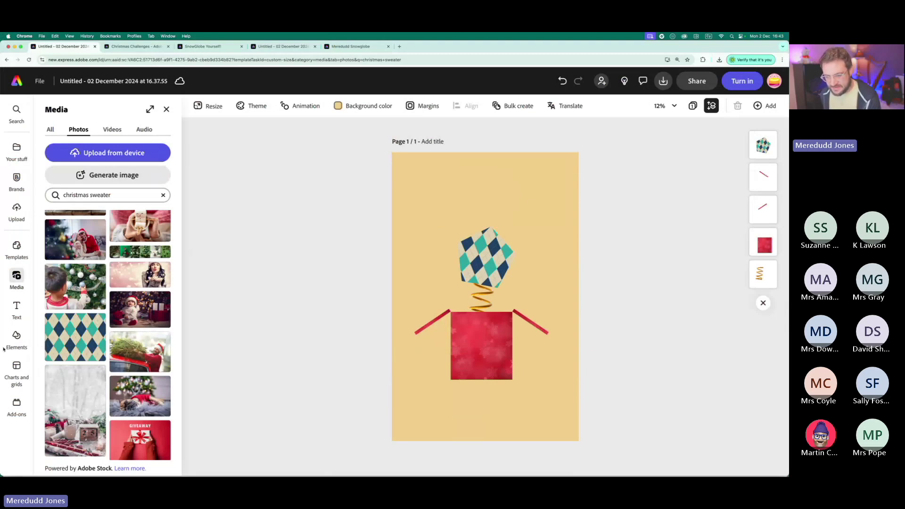
# - Add a solid green rectangle shape to the page and place it above and left of the argyle pentagon
pyautogui.click(16, 340)
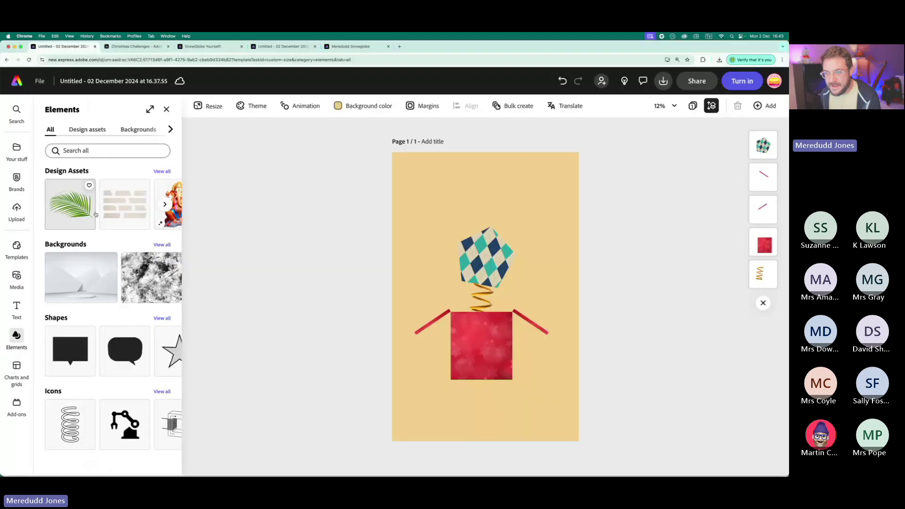
pyautogui.click(137, 129)
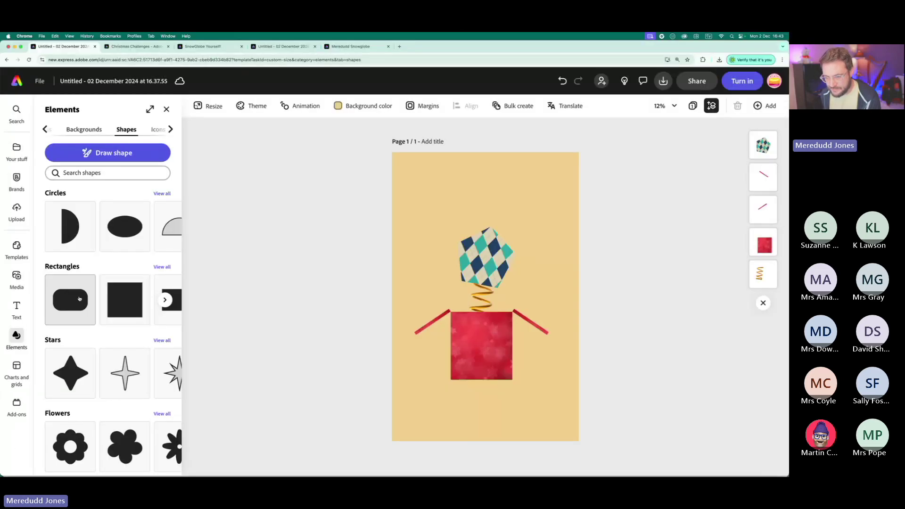
pyautogui.hscroll(5, 116, 305)
pyautogui.hscroll(-2, 85, 305)
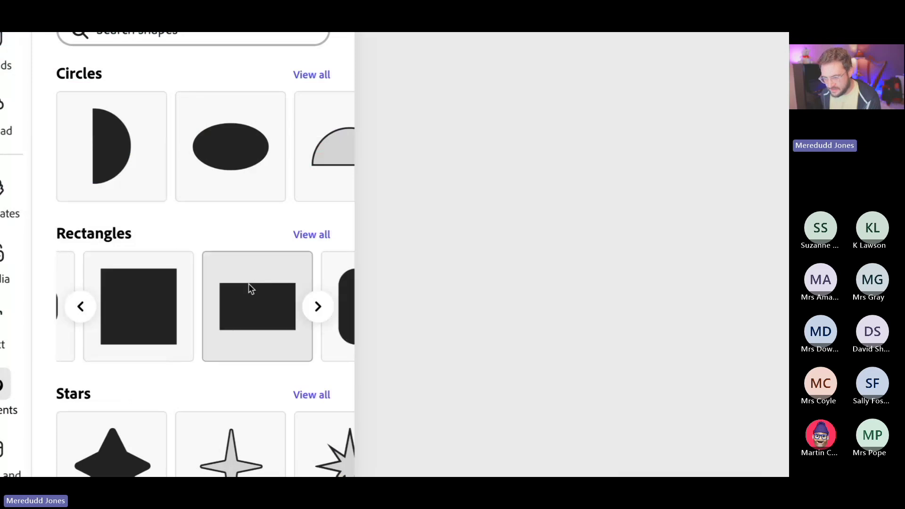
pyautogui.click(251, 318)
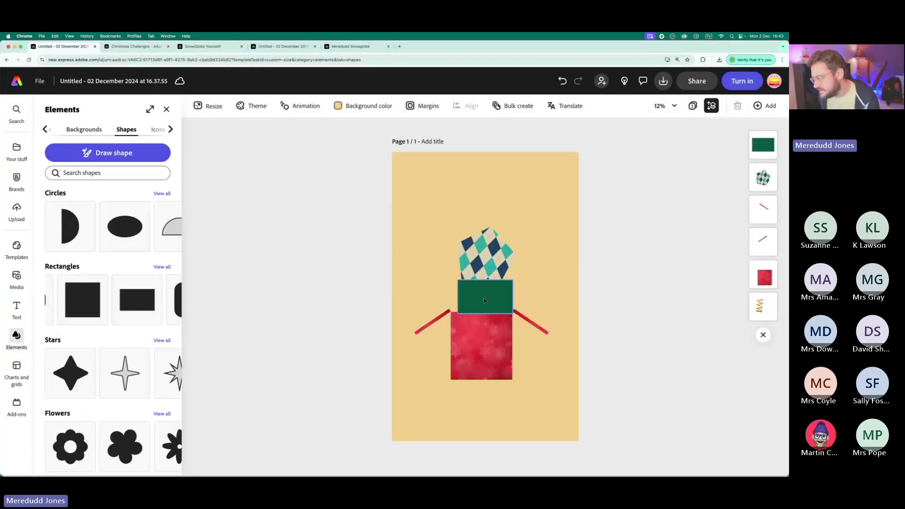
pyautogui.moveTo(478, 301); pyautogui.dragTo(429, 222)
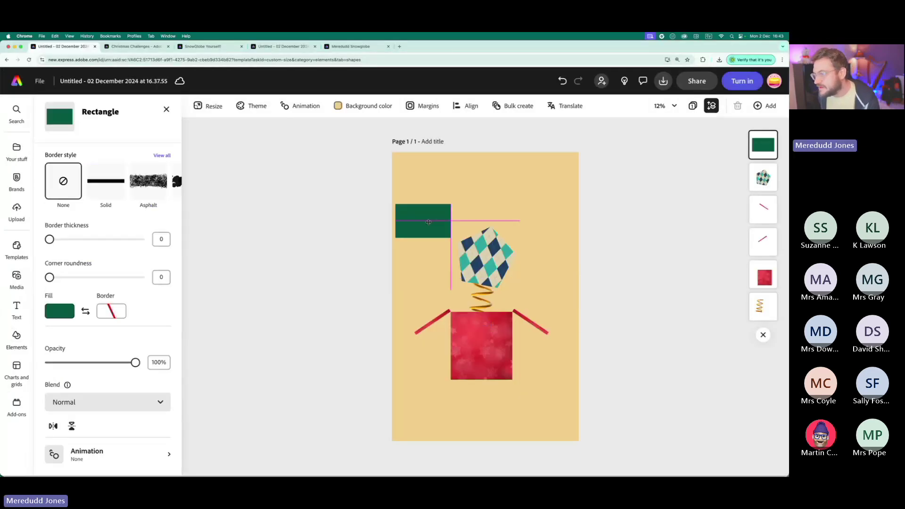
pyautogui.click(363, 105)
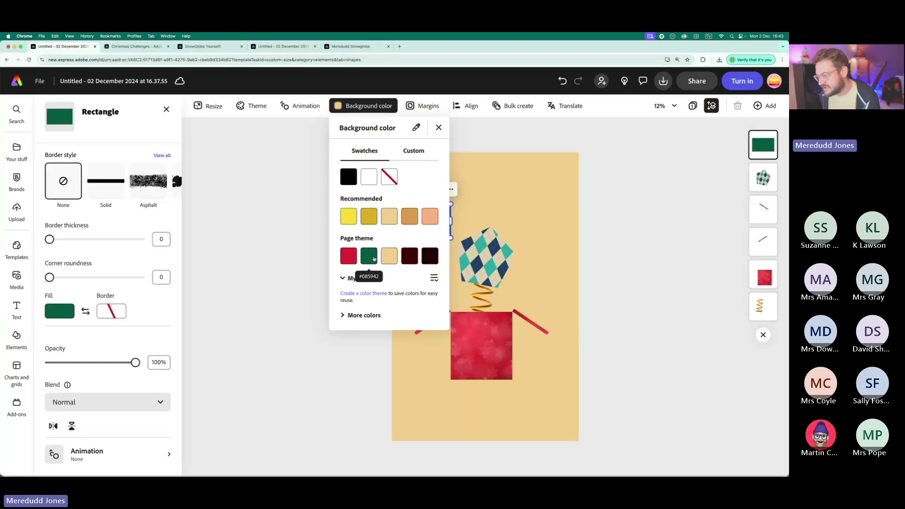
pyautogui.click(438, 128)
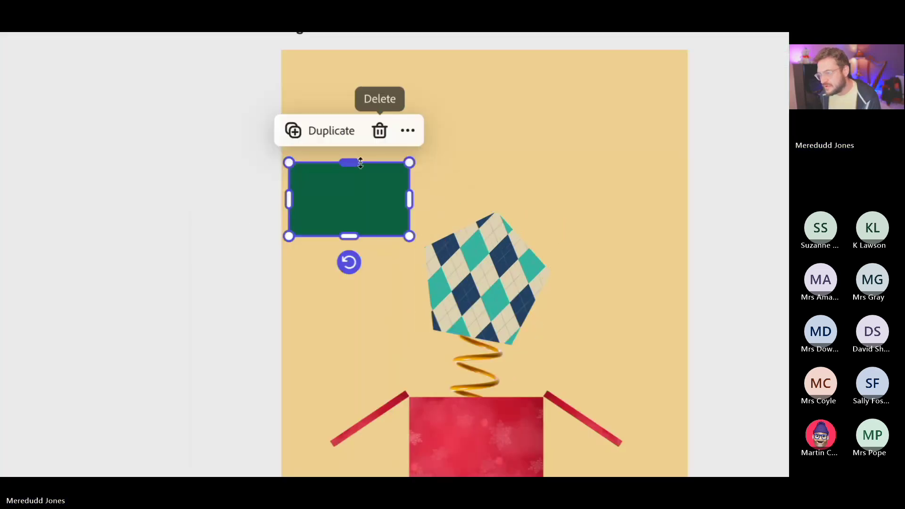
# - Reshape the green rectangle into a small narrow arm, tilted clockwise and touching the argyle pentagon's upper-left edge
pyautogui.moveTo(422, 204); pyautogui.dragTo(417, 225)
pyautogui.moveTo(288, 217); pyautogui.dragTo(388, 191)
pyautogui.moveTo(391, 244); pyautogui.dragTo(365, 236)
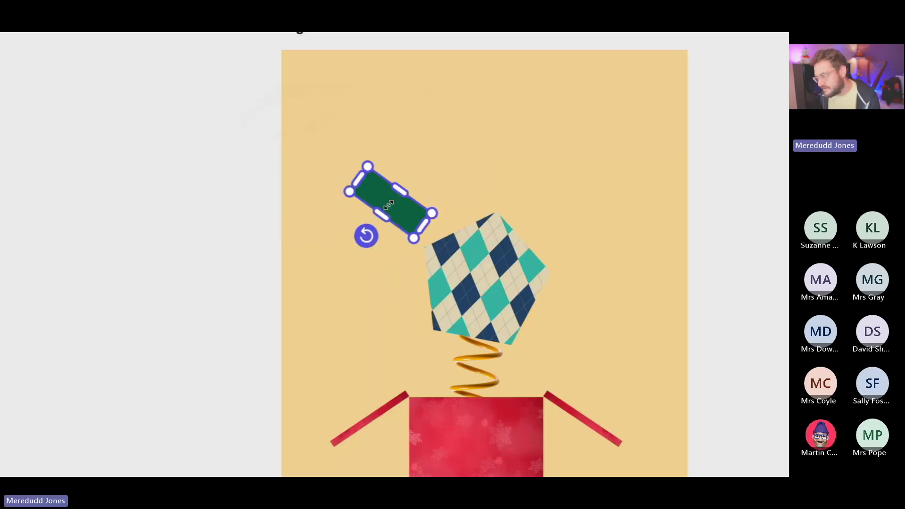
pyautogui.moveTo(395, 207); pyautogui.dragTo(456, 249)
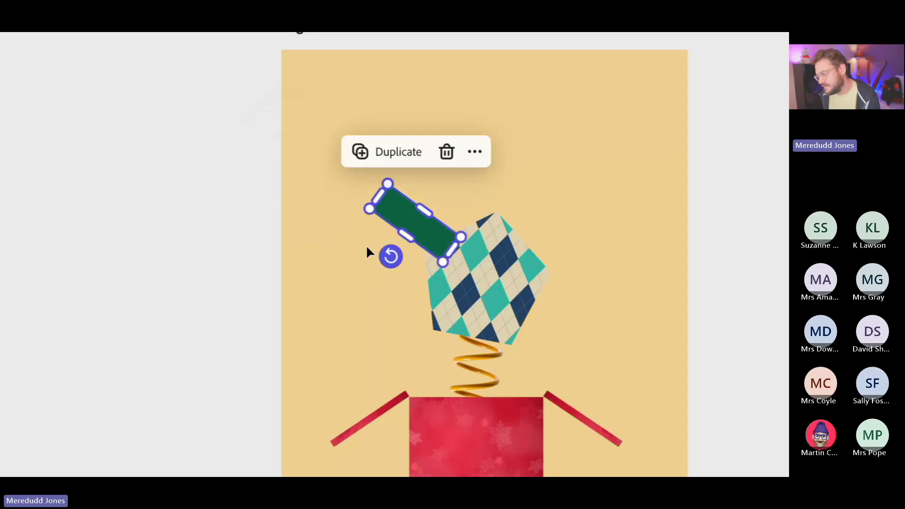
pyautogui.click(367, 248)
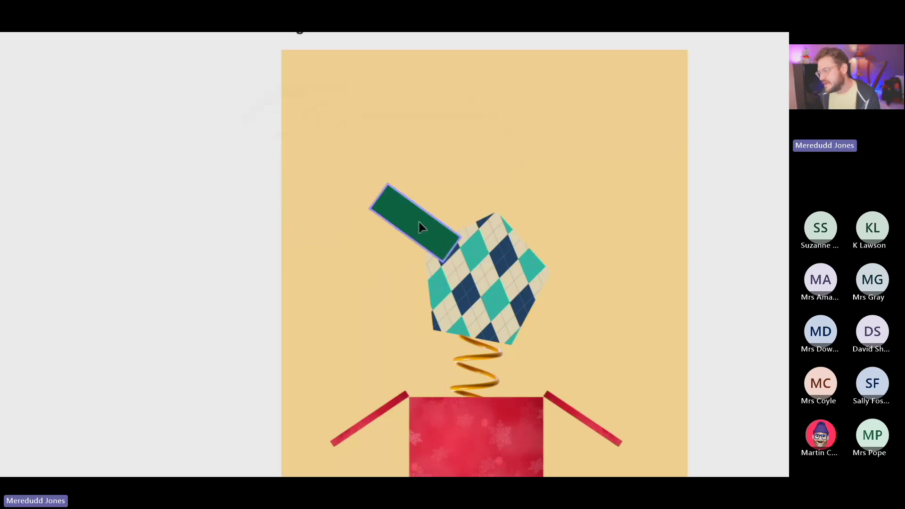
# - Duplicate the green arm, flip the copy horizontally and fit it at a slightly flatter angle to the argyle pentagon's upper-right edge
pyautogui.scroll(-2, 421, 227)
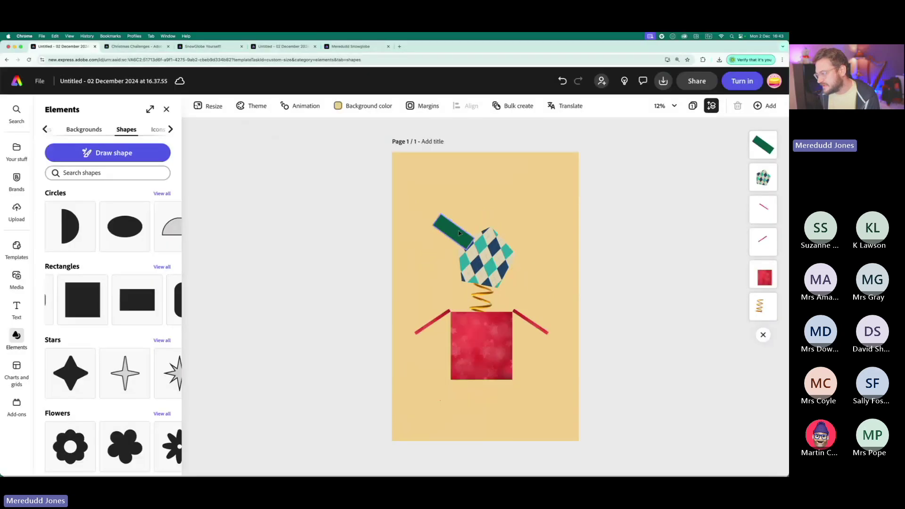
pyautogui.click(423, 225)
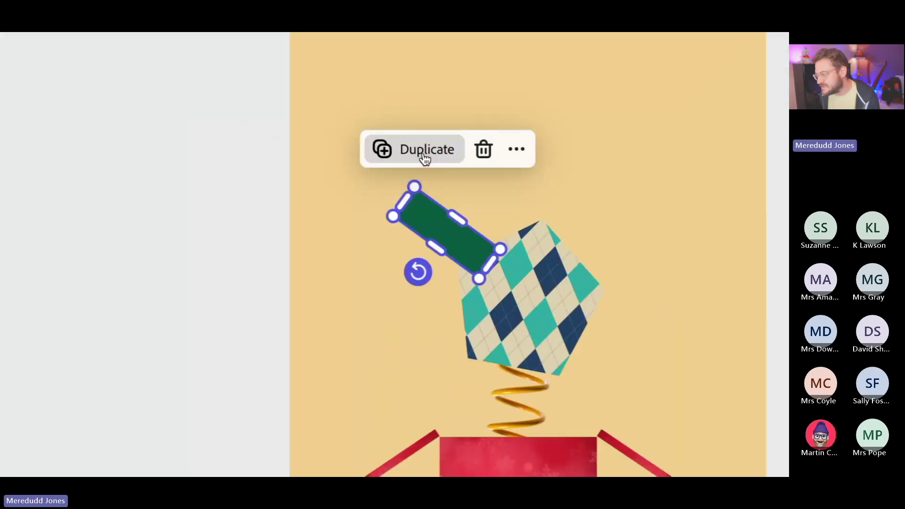
pyautogui.hotkey('ctrl', 'd')
pyautogui.moveTo(462, 245); pyautogui.dragTo(566, 229)
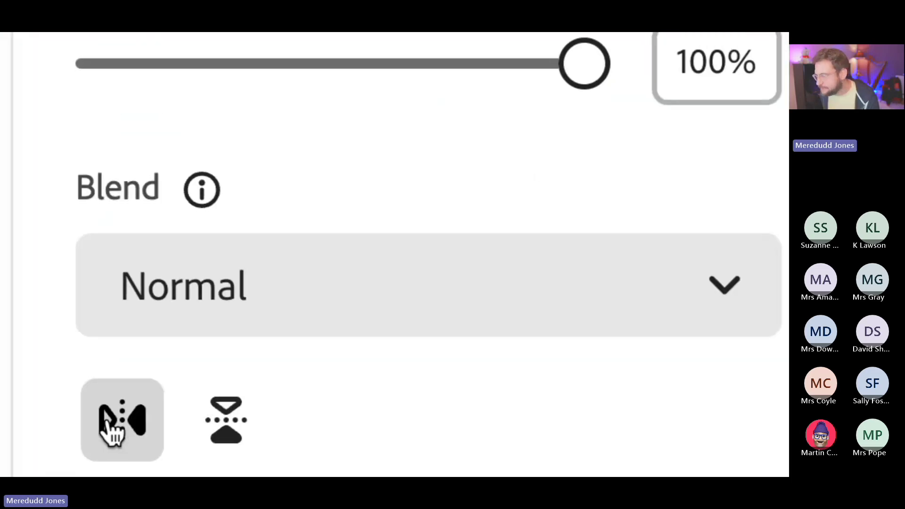
pyautogui.click(111, 427)
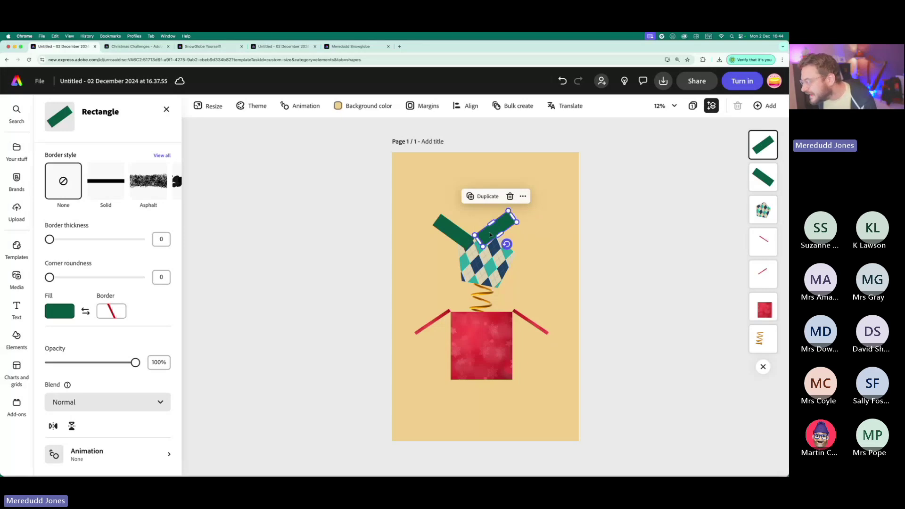
pyautogui.moveTo(491, 234); pyautogui.dragTo(514, 247)
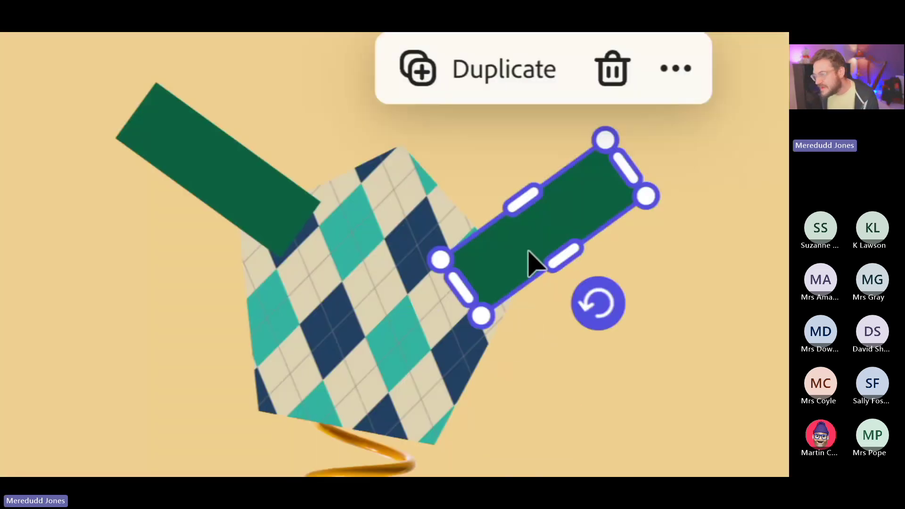
pyautogui.moveTo(602, 306); pyautogui.dragTo(602, 325)
pyautogui.moveTo(572, 222); pyautogui.dragTo(598, 206)
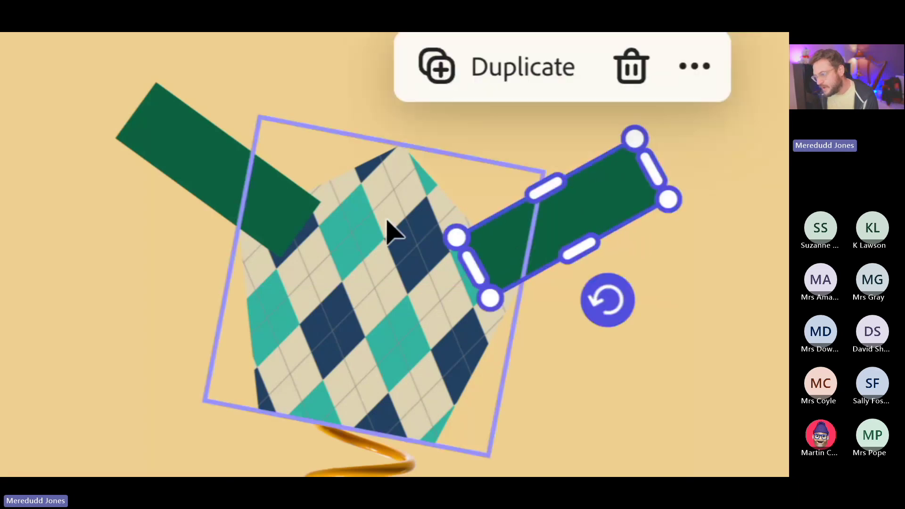
# - Bring the argyle pentagon in front of both green arms by moving it to the top of the layer order
pyautogui.click(375, 288)
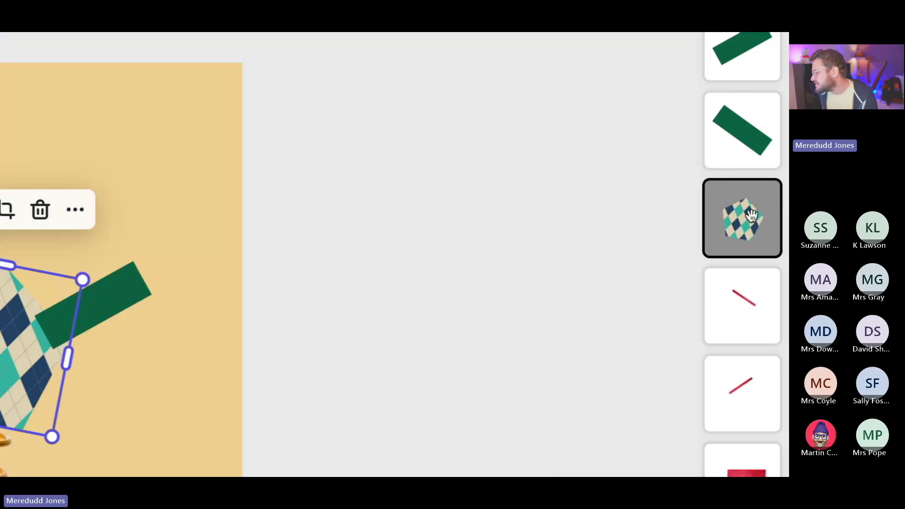
pyautogui.moveTo(752, 215); pyautogui.dragTo(754, 84)
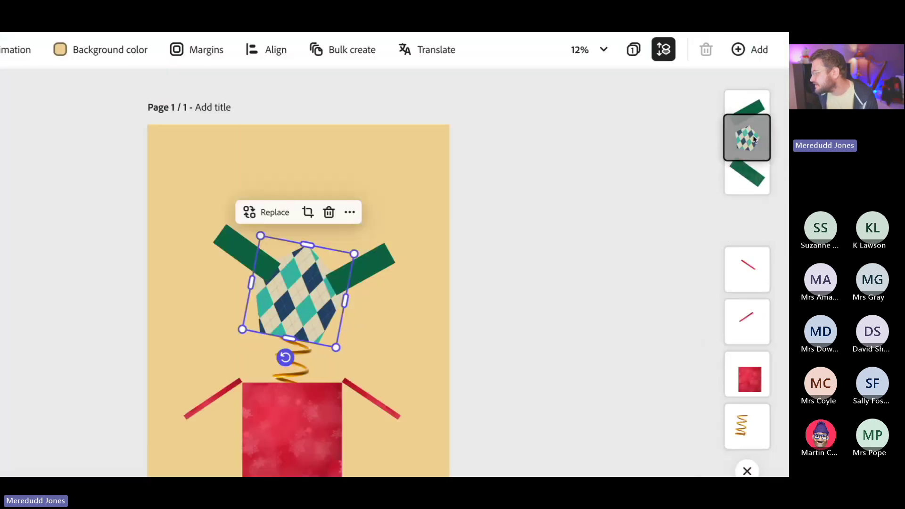
pyautogui.moveTo(753, 138); pyautogui.dragTo(752, 116)
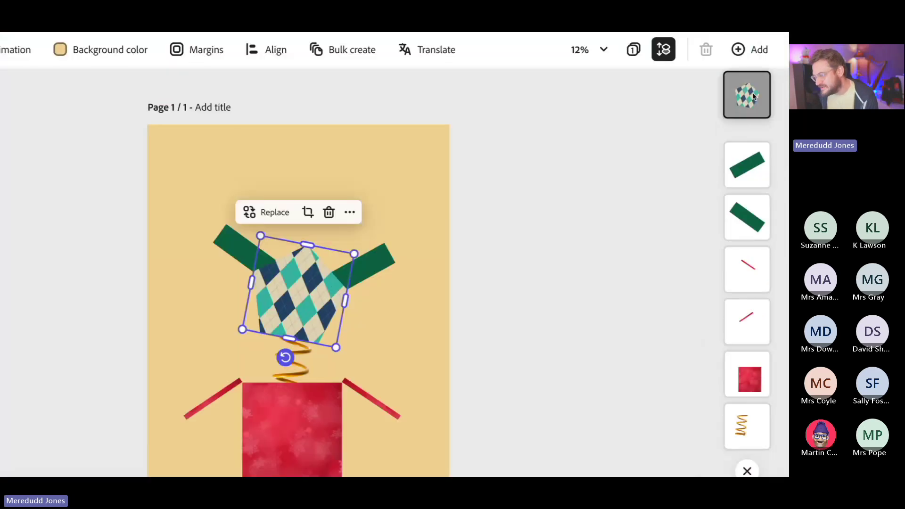
pyautogui.click(583, 256)
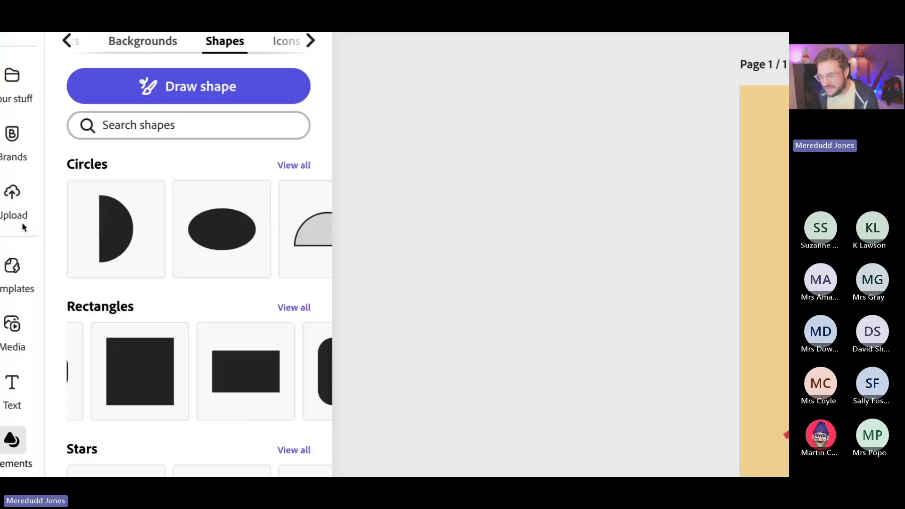
# - Add a solid circle shape to the page and select it
pyautogui.hscroll(5, 133, 228)
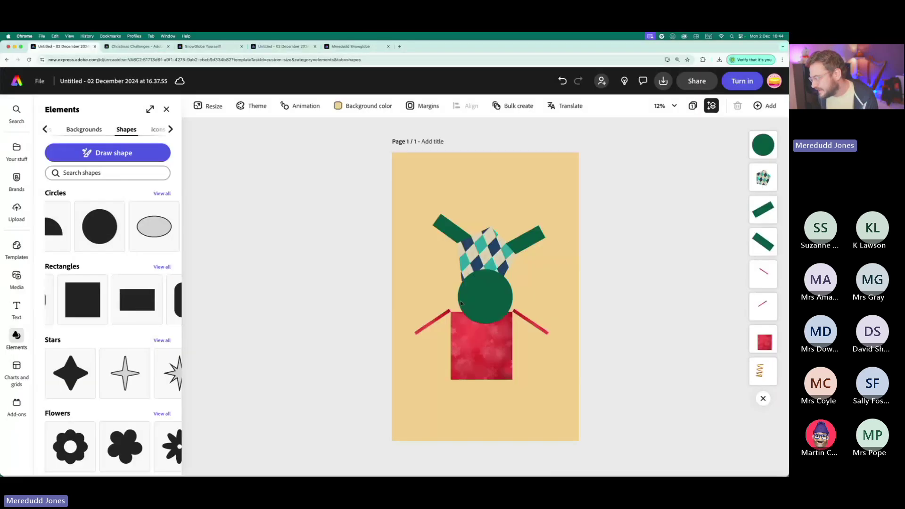
pyautogui.click(498, 298)
pyautogui.click(368, 107)
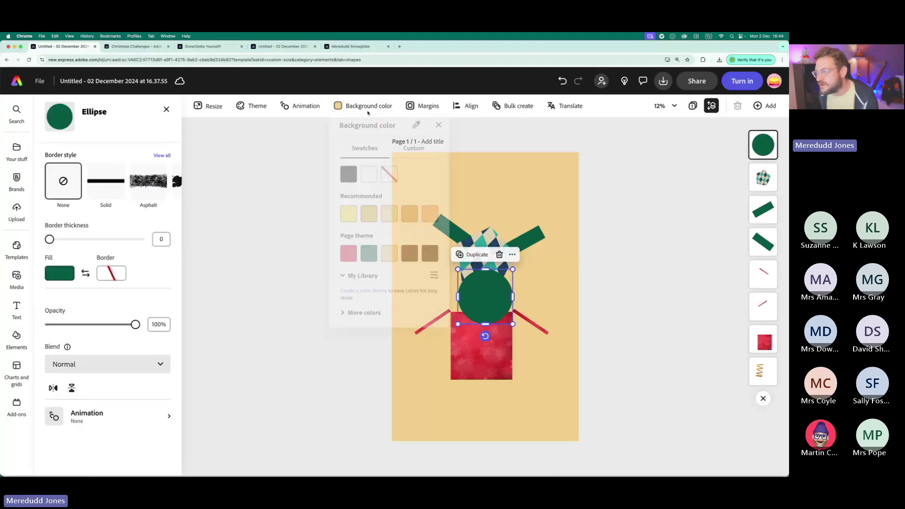
pyautogui.click(349, 256)
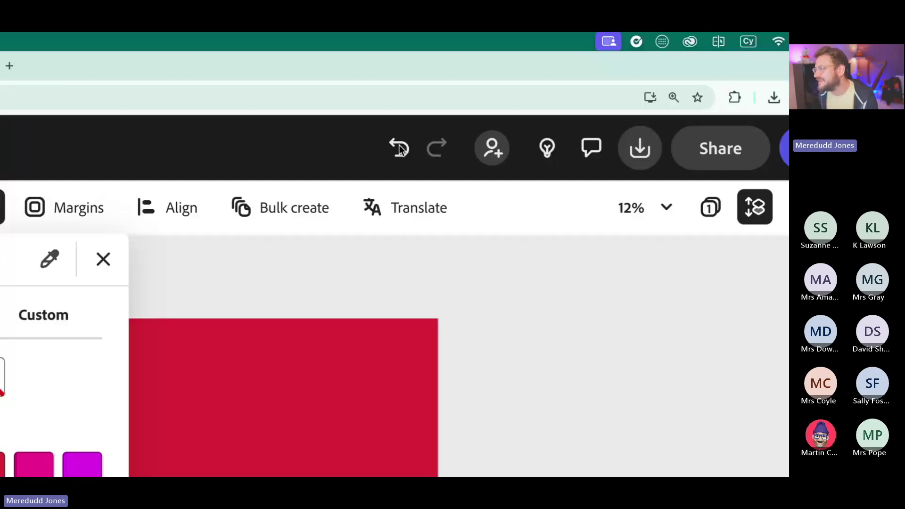
pyautogui.click(389, 165)
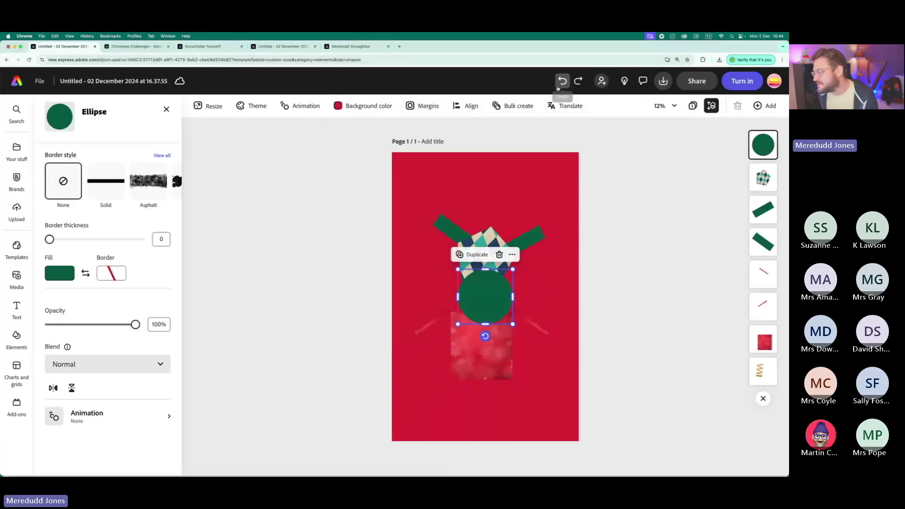
pyautogui.click(560, 85)
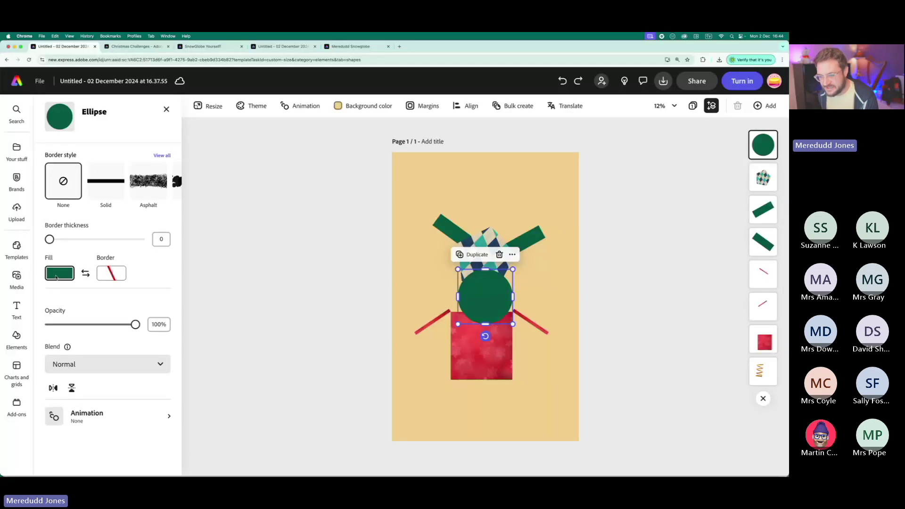
# - Fill the circle with the red from the page theme colours
pyautogui.click(191, 259)
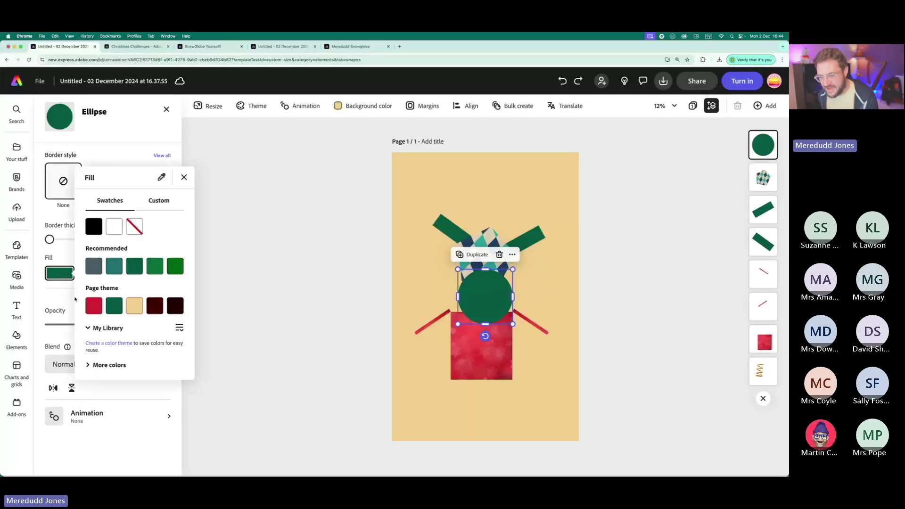
pyautogui.click(92, 308)
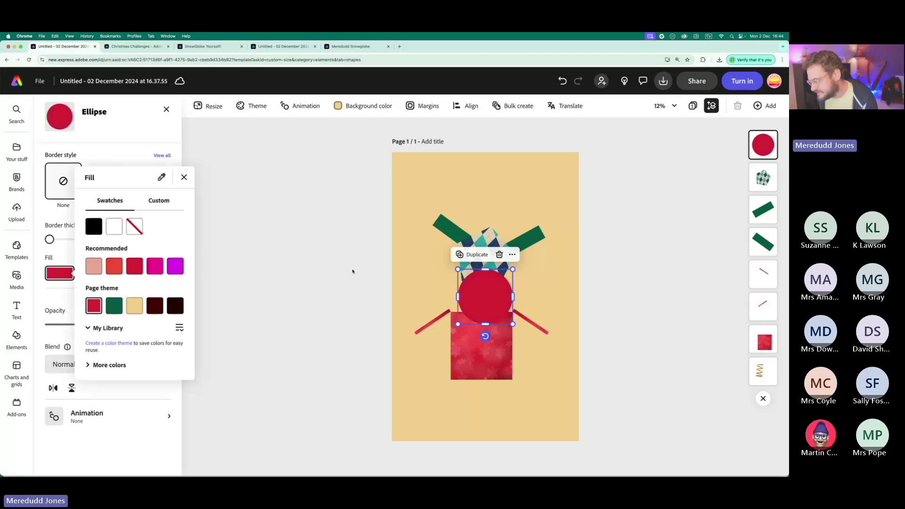
pyautogui.click(352, 271)
# - Scale the red circle down to hand size and place it on the outer end of the right green arm
pyautogui.moveTo(513, 269); pyautogui.dragTo(545, 229)
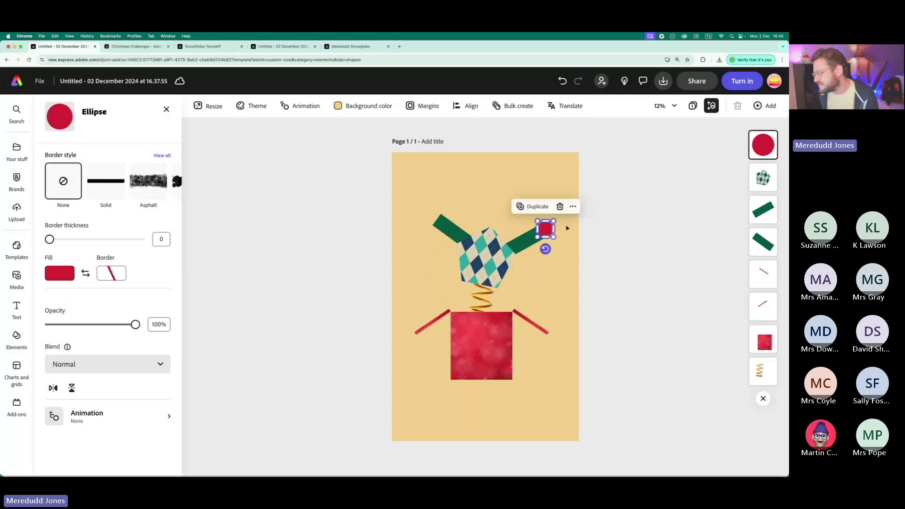
pyautogui.click(535, 235)
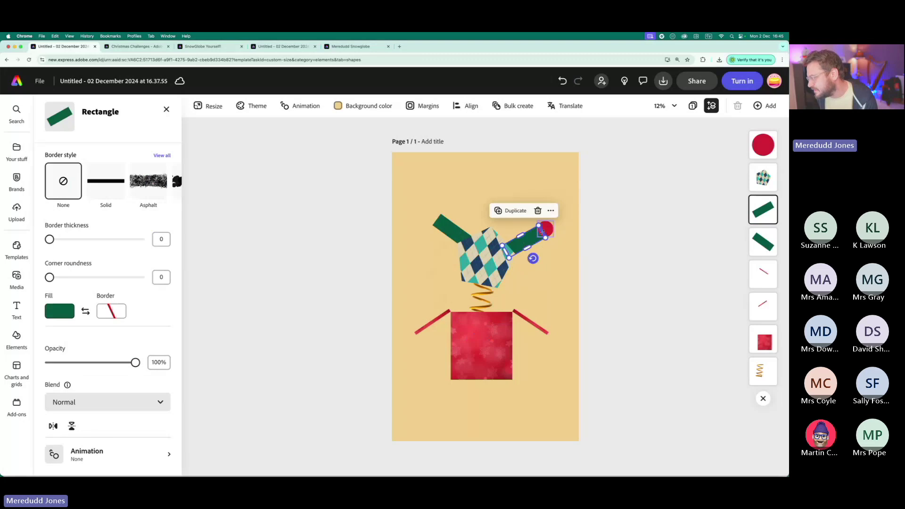
pyautogui.click(543, 229)
pyautogui.moveTo(542, 230); pyautogui.dragTo(542, 233)
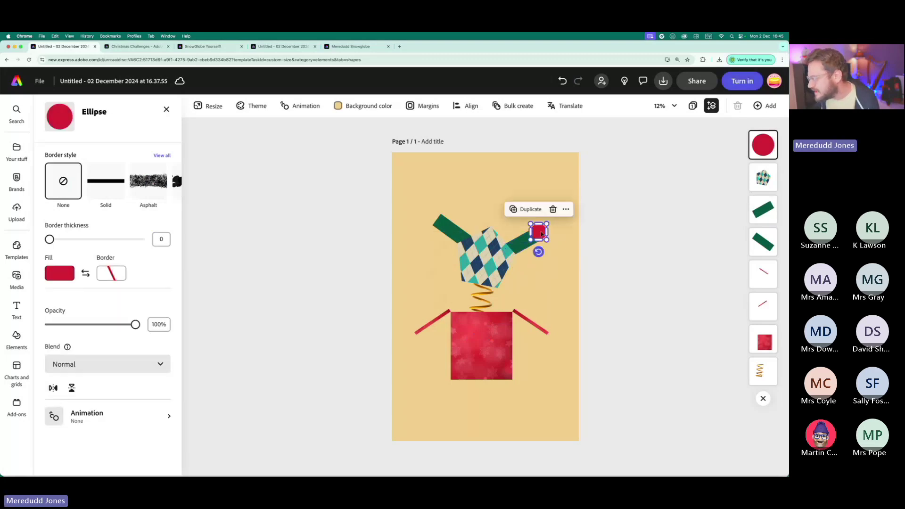
pyautogui.moveTo(542, 234); pyautogui.dragTo(542, 233)
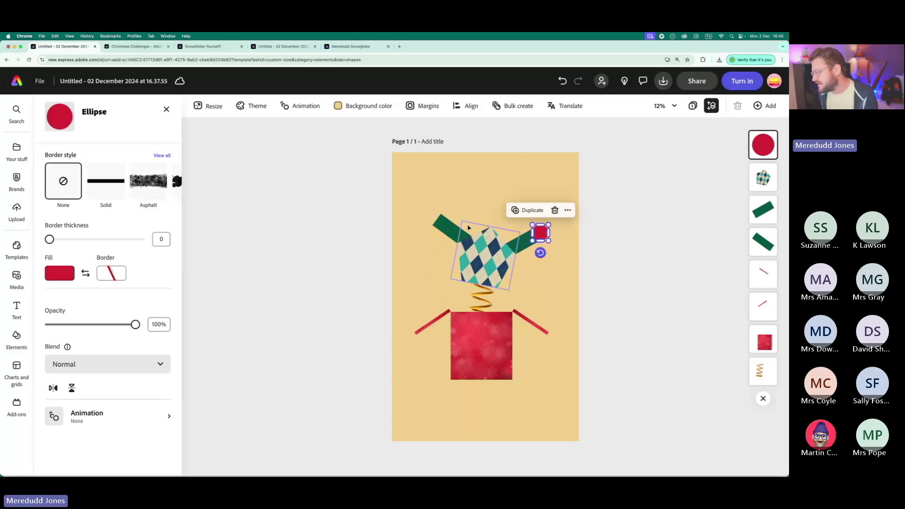
# - Duplicate the red hand circle and place the copy on the outer end of the left green arm
pyautogui.click(528, 210)
pyautogui.moveTo(542, 233); pyautogui.dragTo(438, 220)
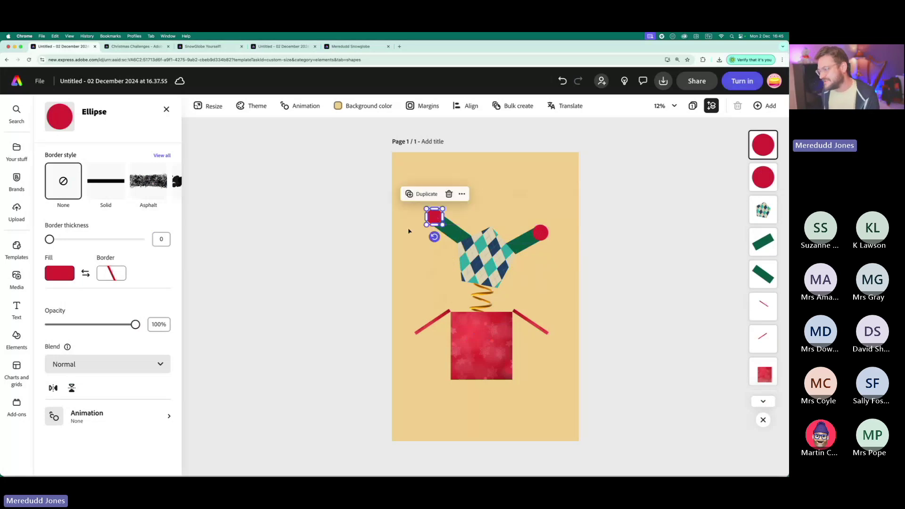
pyautogui.click(376, 254)
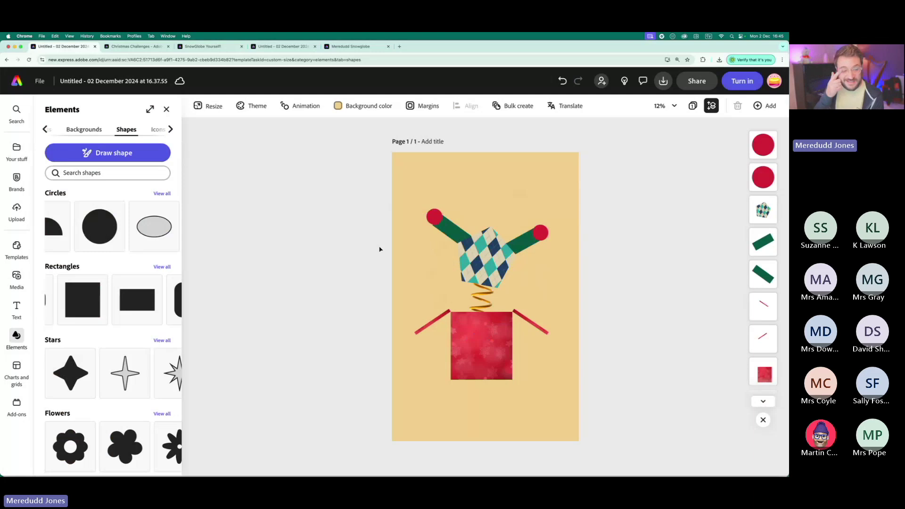
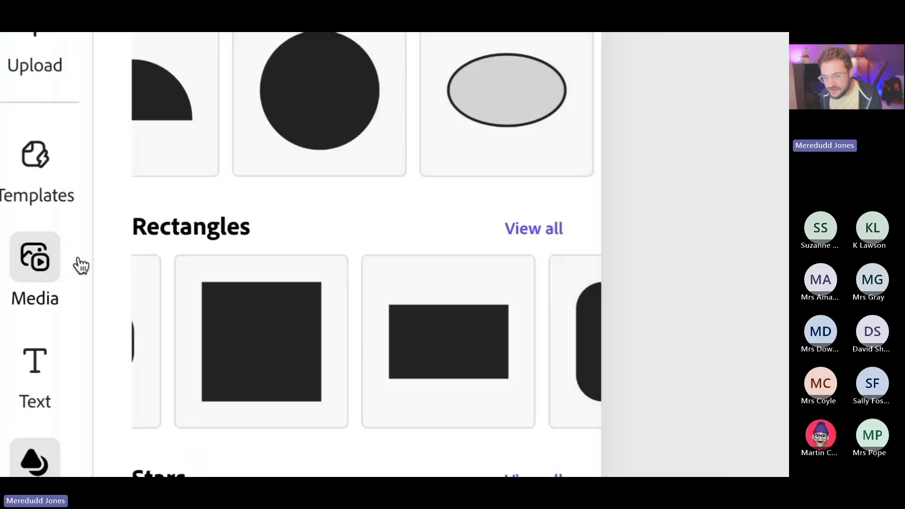
# - Search the stock photos for "santa dog" and add the pug in a red Santa hat to the page
pyautogui.click(35, 257)
pyautogui.click(97, 195)
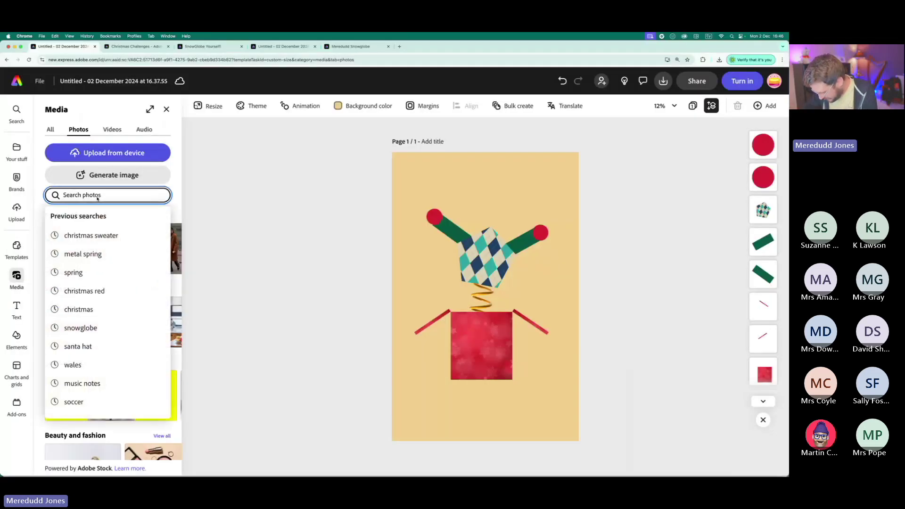
pyautogui.write('s')
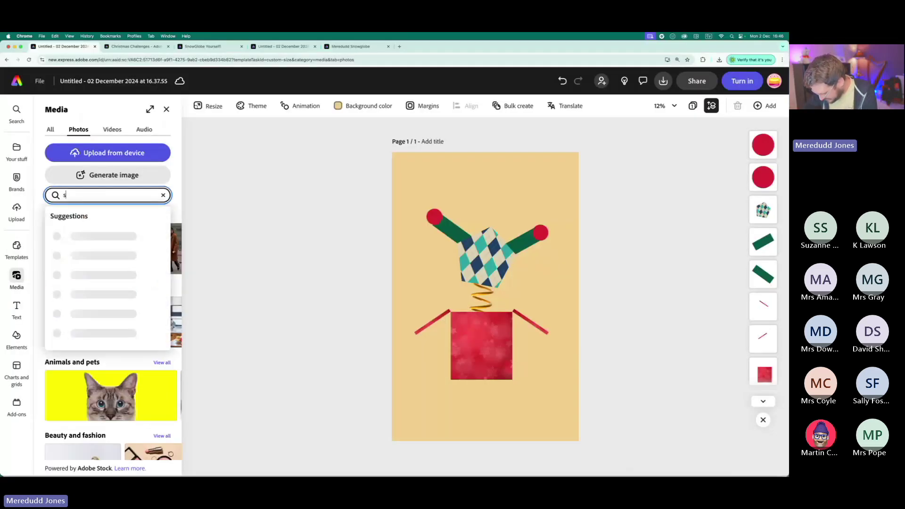
pyautogui.write('anta d')
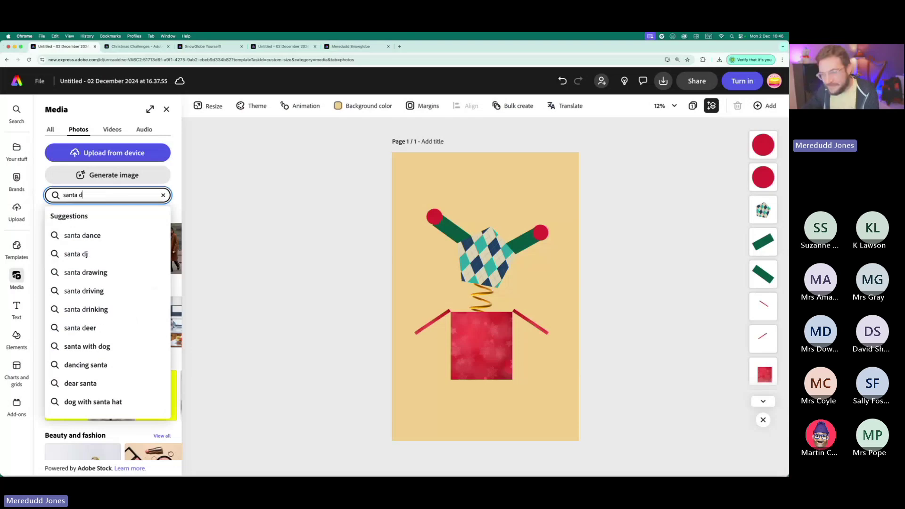
pyautogui.write('og')
pyautogui.press('Return')
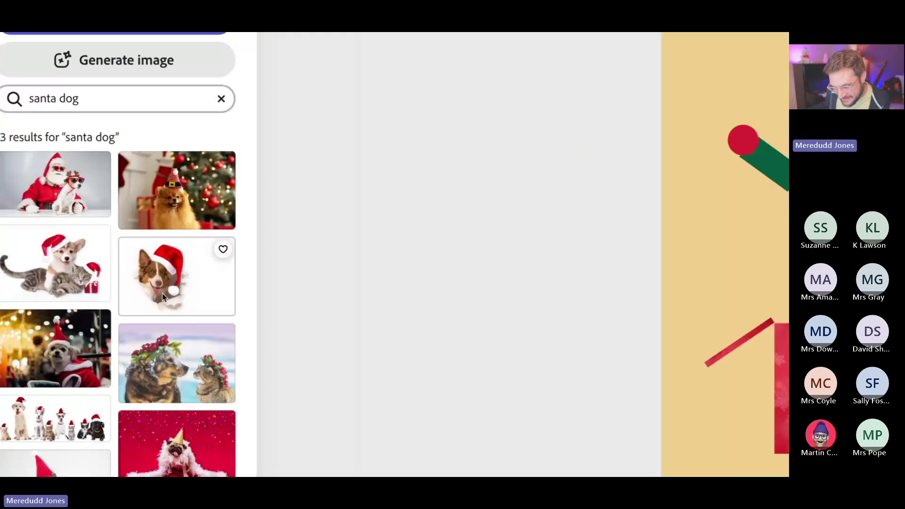
pyautogui.scroll(-1, 53, 378)
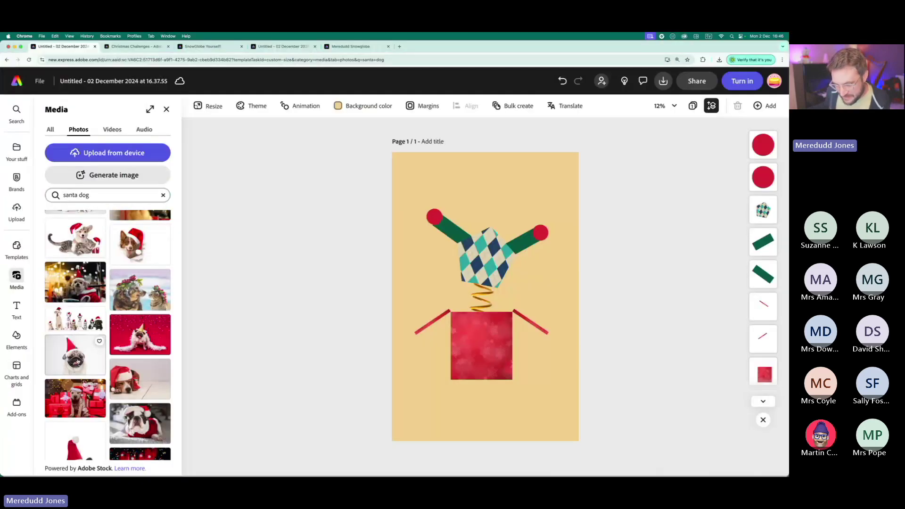
pyautogui.click(77, 362)
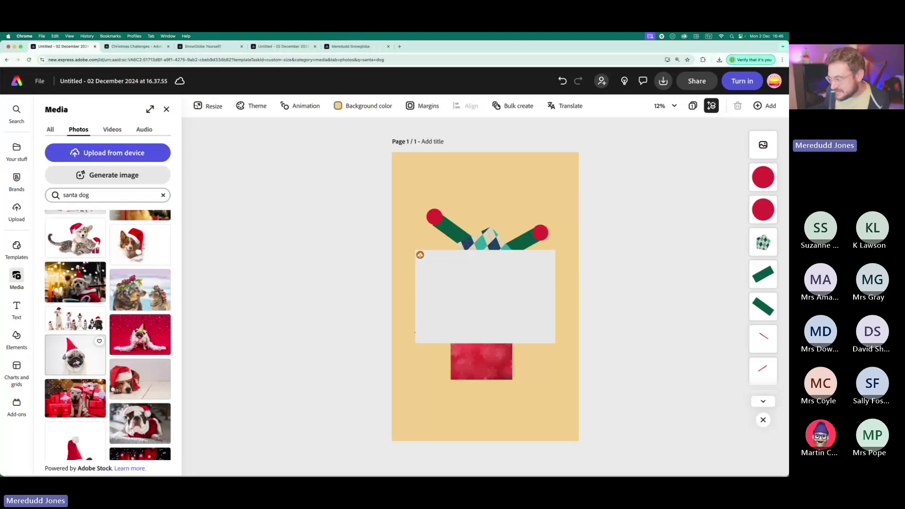
# - Remove the pug photo's background, scale it down and place it as the head above the sweater-patterned body
pyautogui.moveTo(496, 309); pyautogui.dragTo(485, 228)
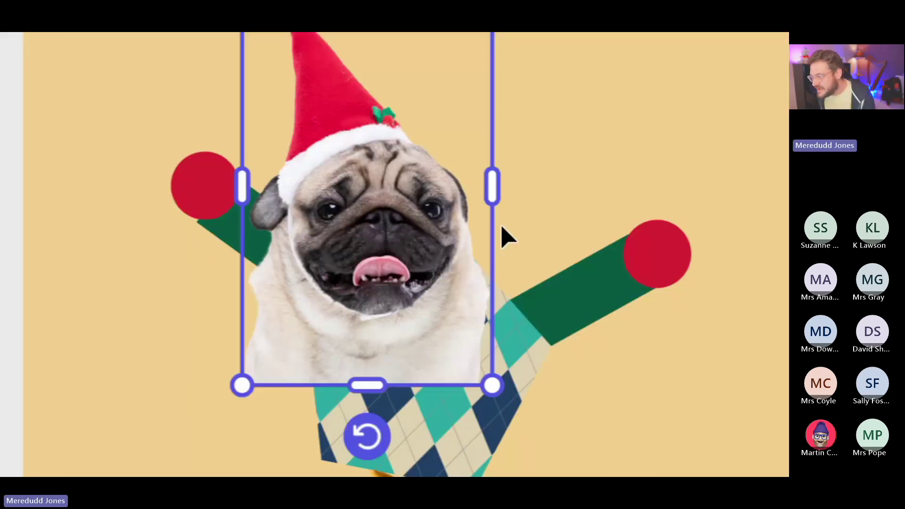
pyautogui.moveTo(401, 231); pyautogui.dragTo(482, 189)
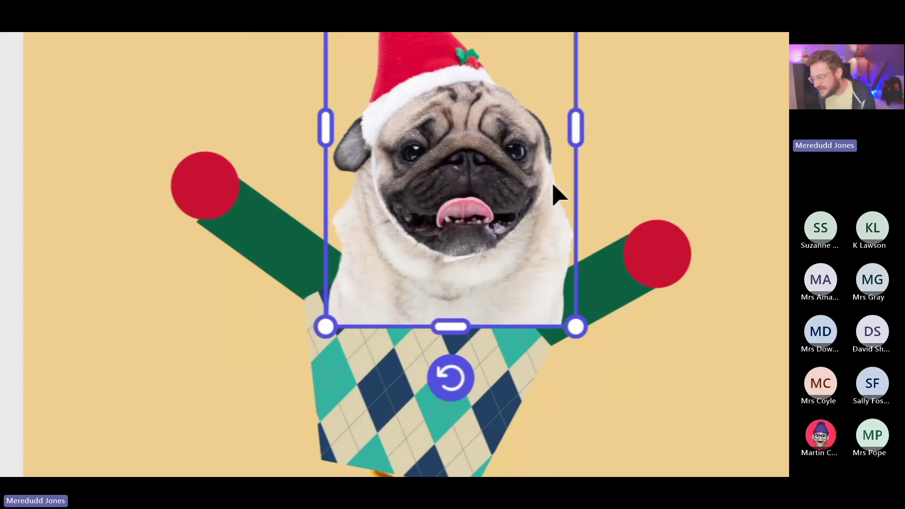
pyautogui.scroll(-3, 568, 227)
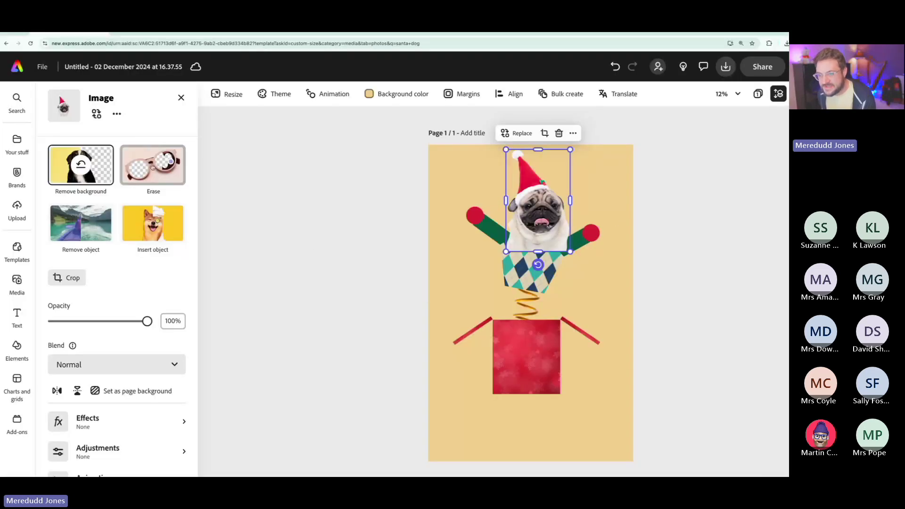
# - Try erasing the pug's neck and shoulder with the Quick selection brush, and undo the erasure
pyautogui.click(153, 166)
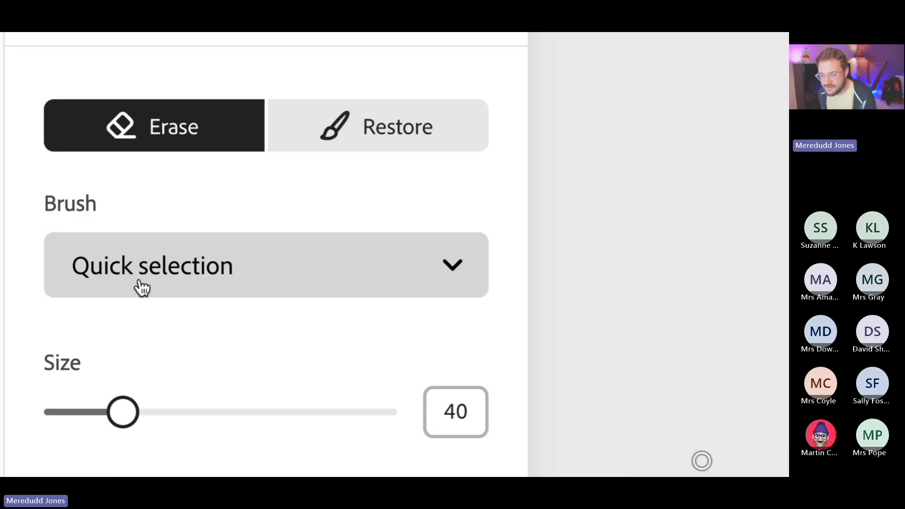
pyautogui.click(77, 193)
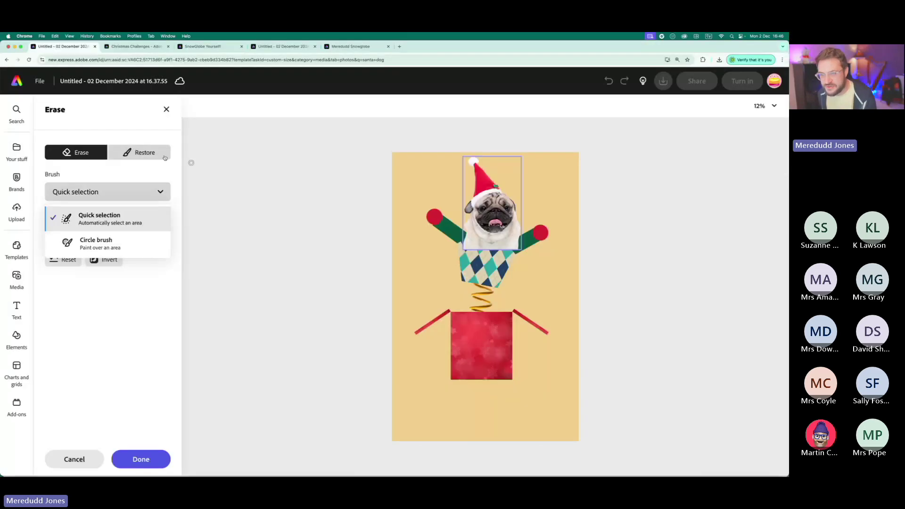
pyautogui.click(238, 361)
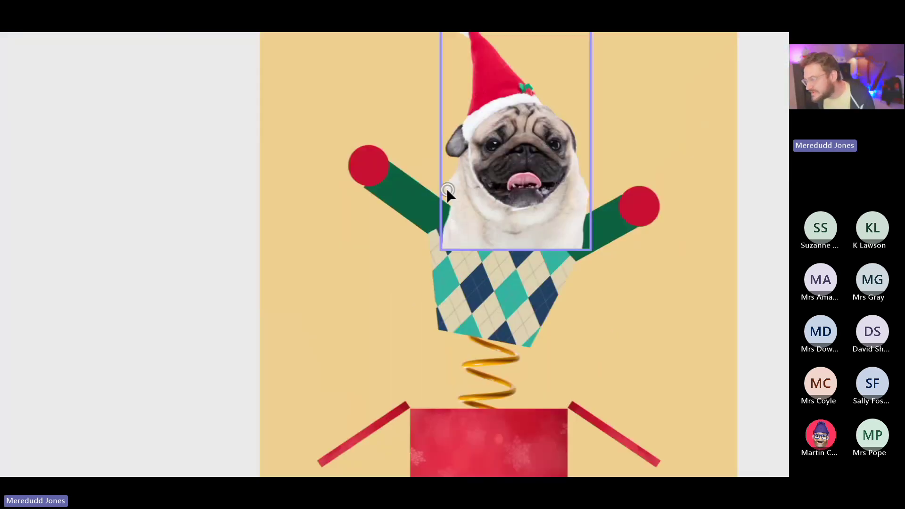
pyautogui.click(481, 202)
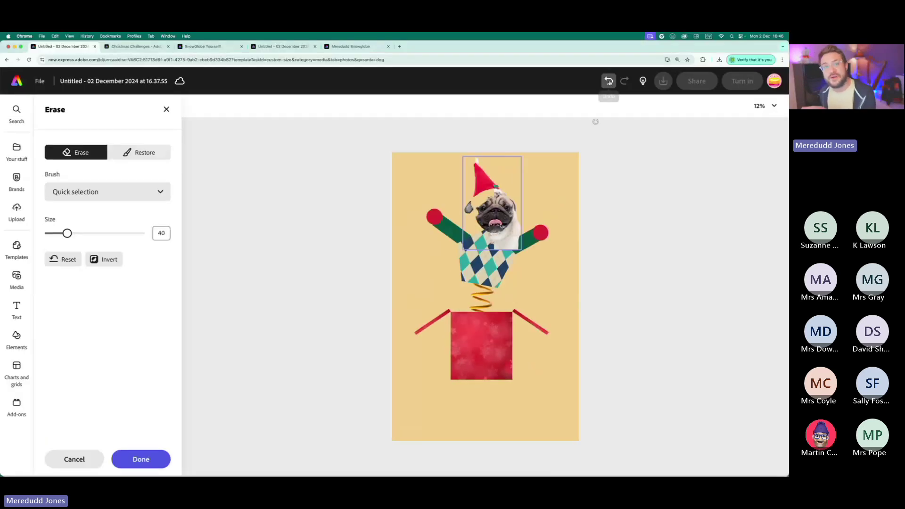
pyautogui.click(609, 81)
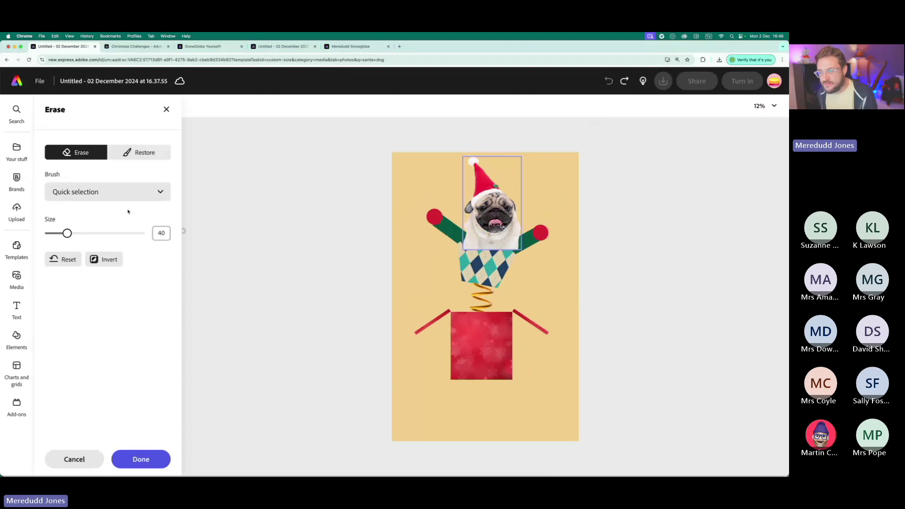
# - Change the erase brush to Circle brush, finish erasing, and enlarge the pug image to fill most of the page width
pyautogui.click(124, 193)
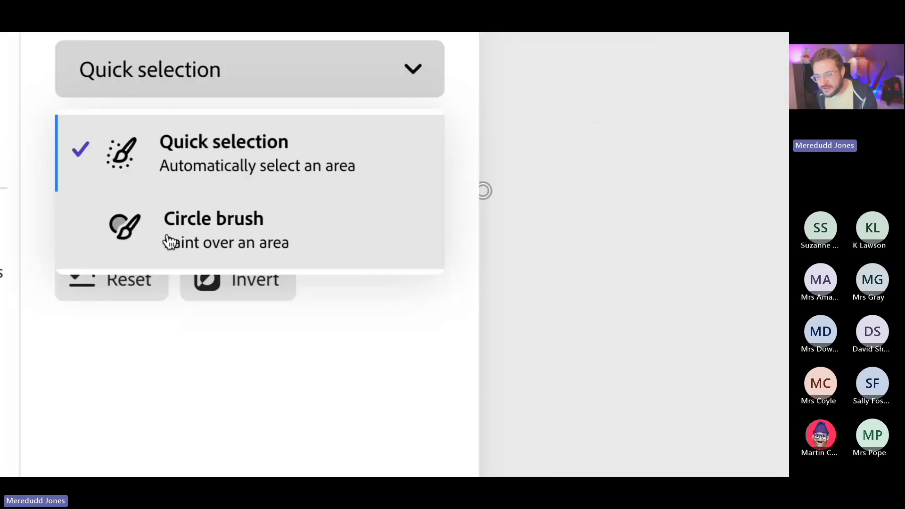
pyautogui.click(87, 247)
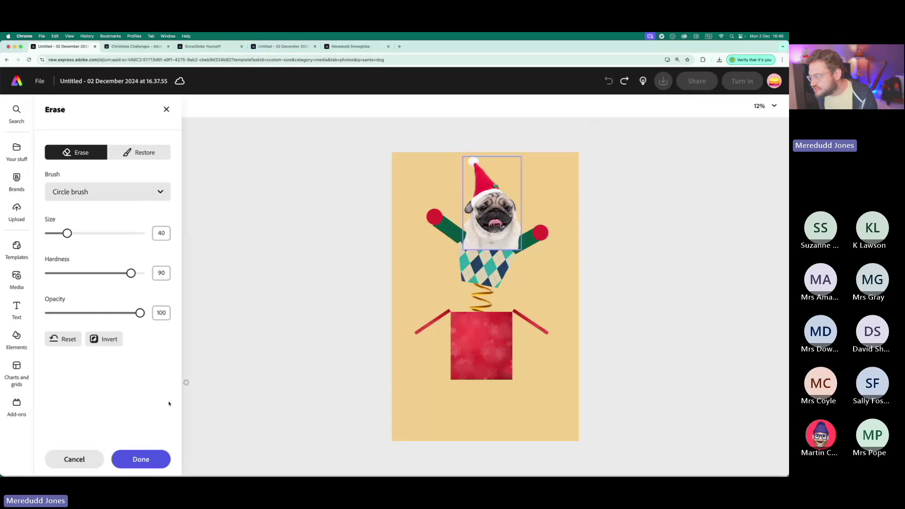
pyautogui.click(141, 460)
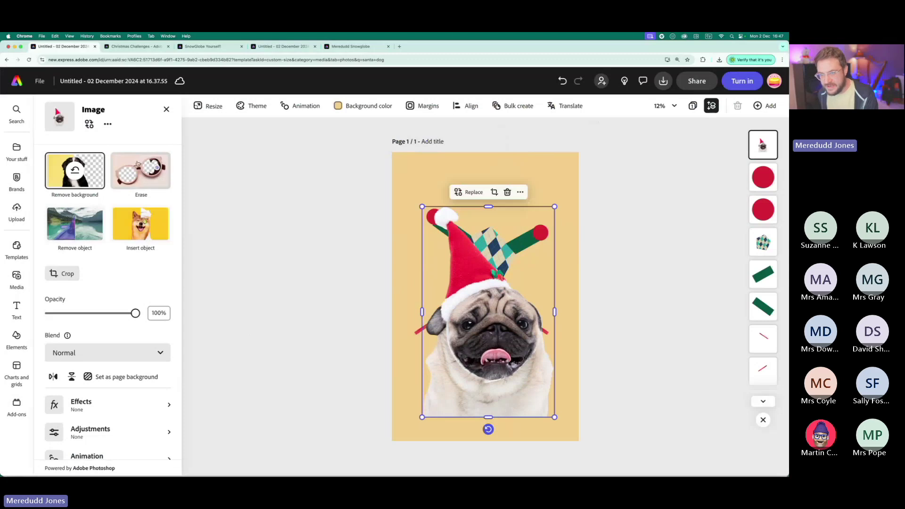
# - Erase the pug's body with the Circle brush, following the neck below the chin at size 69 and clearing the rest at size 200
pyautogui.click(139, 170)
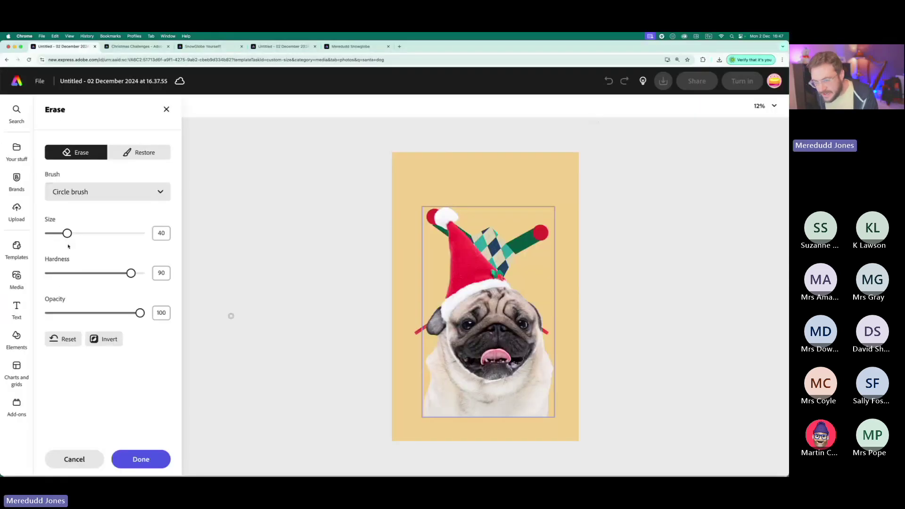
pyautogui.moveTo(67, 233); pyautogui.dragTo(80, 234)
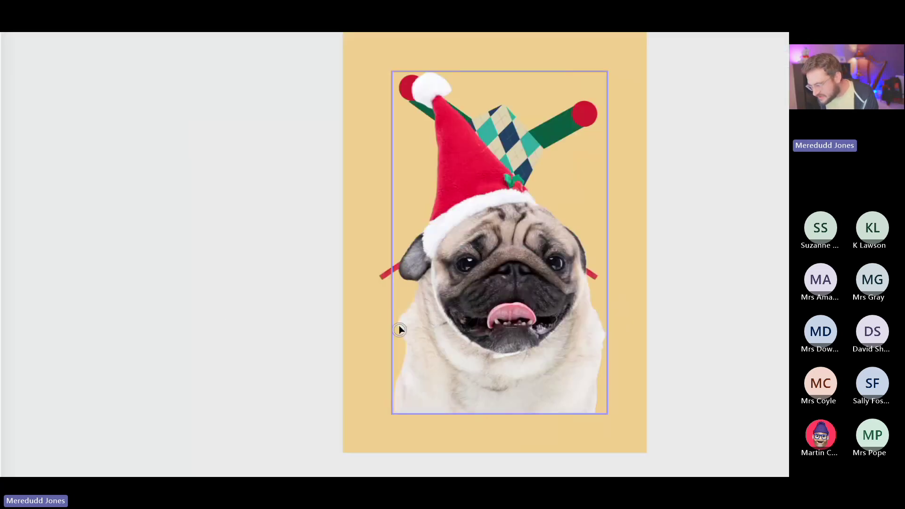
pyautogui.moveTo(411, 327)
pyautogui.mouseDown()
pyautogui.moveTo(449, 367)
pyautogui.moveTo(511, 383)
pyautogui.mouseUp()
pyautogui.moveTo(588, 347)
pyautogui.mouseDown()
pyautogui.moveTo(607, 310)
pyautogui.moveTo(594, 338)
pyautogui.mouseUp()
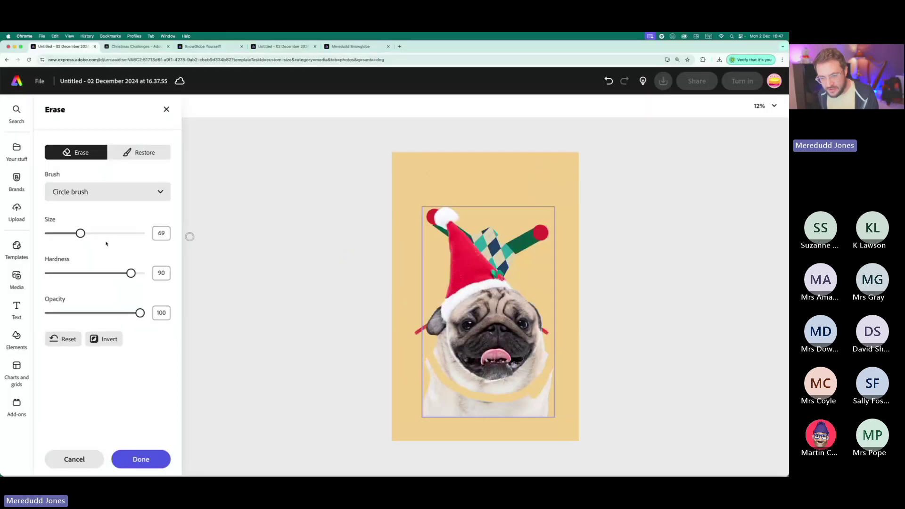
pyautogui.moveTo(81, 233); pyautogui.dragTo(140, 233)
pyautogui.moveTo(567, 390)
pyautogui.mouseDown()
pyautogui.moveTo(556, 375)
pyautogui.moveTo(537, 400)
pyautogui.moveTo(495, 406)
pyautogui.moveTo(450, 395)
pyautogui.moveTo(428, 374)
pyautogui.moveTo(435, 410)
pyautogui.moveTo(561, 411)
pyautogui.mouseUp()
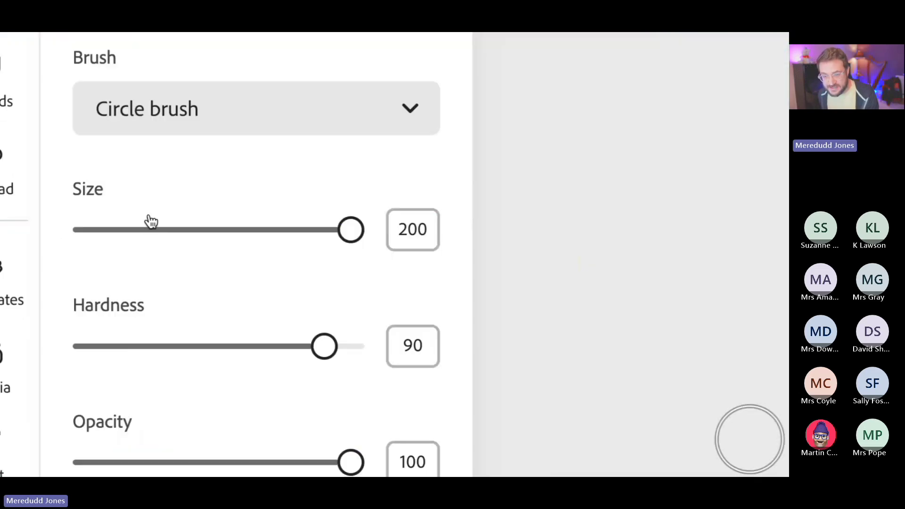
# - Set the erase brush to size 113 and hardness 10, and erase along the lower edge of the pug's neck
pyautogui.moveTo(351, 230); pyautogui.dragTo(237, 236)
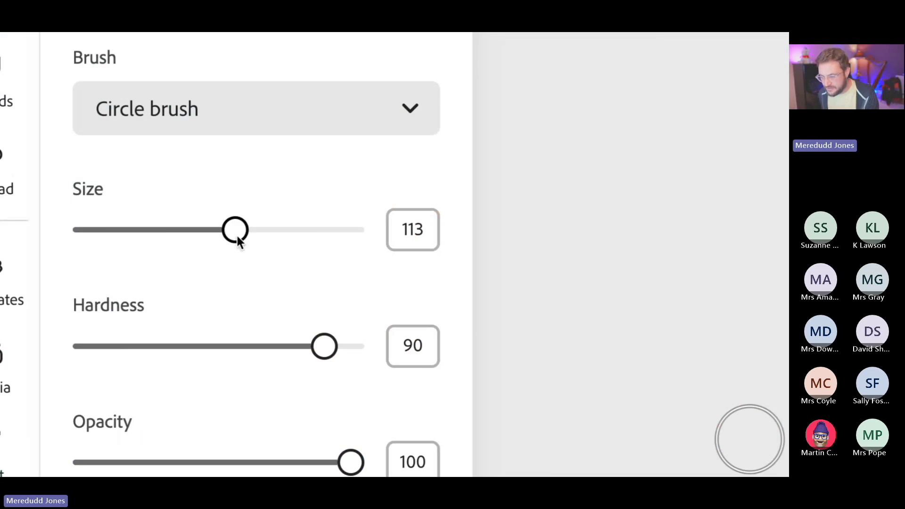
pyautogui.moveTo(323, 349); pyautogui.dragTo(174, 361)
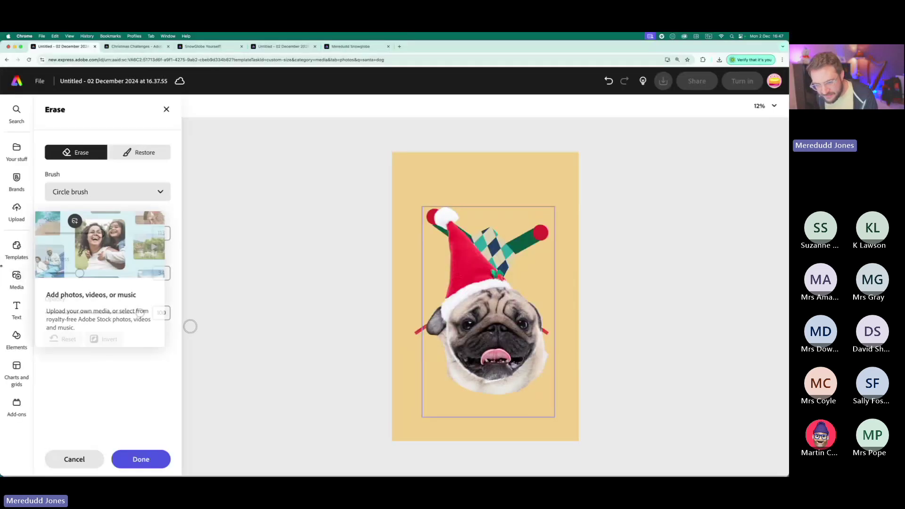
pyautogui.moveTo(79, 273); pyautogui.dragTo(69, 274)
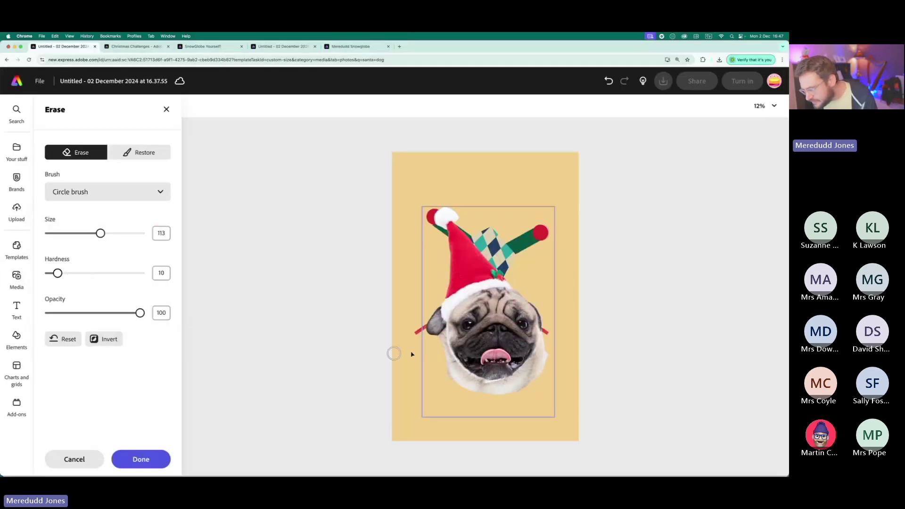
pyautogui.moveTo(438, 366); pyautogui.dragTo(457, 394)
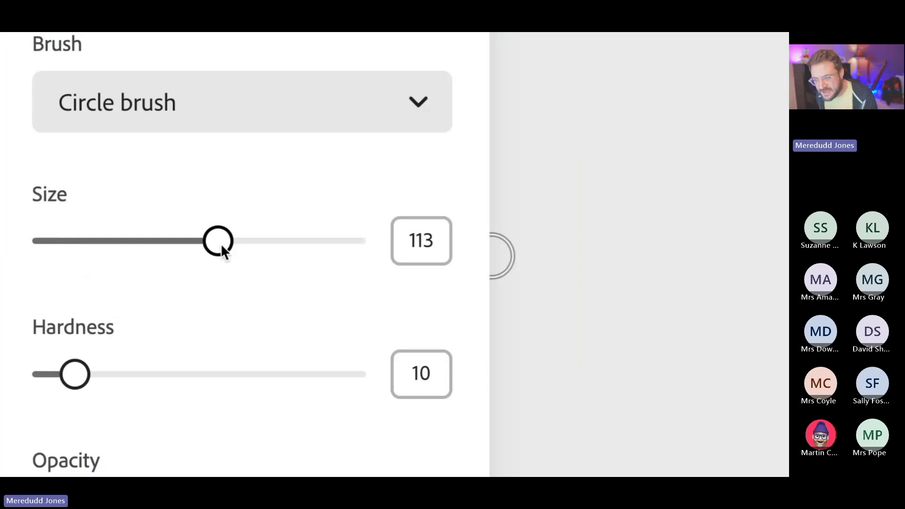
# - Trim the remaining fur around the pug's chin and cheeks with a size 200, hardness 6 brush, and apply the erasing
pyautogui.moveTo(100, 234); pyautogui.dragTo(134, 234)
pyautogui.moveTo(74, 374); pyautogui.dragTo(48, 373)
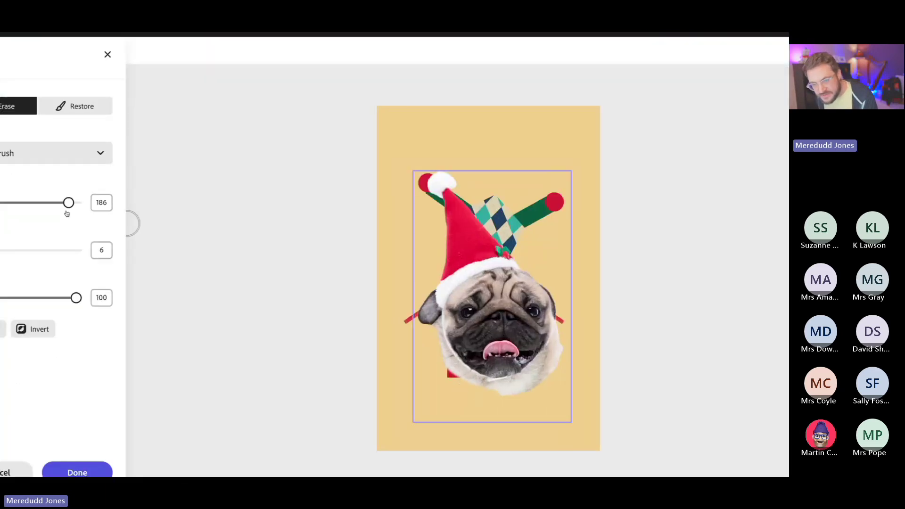
pyautogui.moveTo(67, 214); pyautogui.dragTo(80, 212)
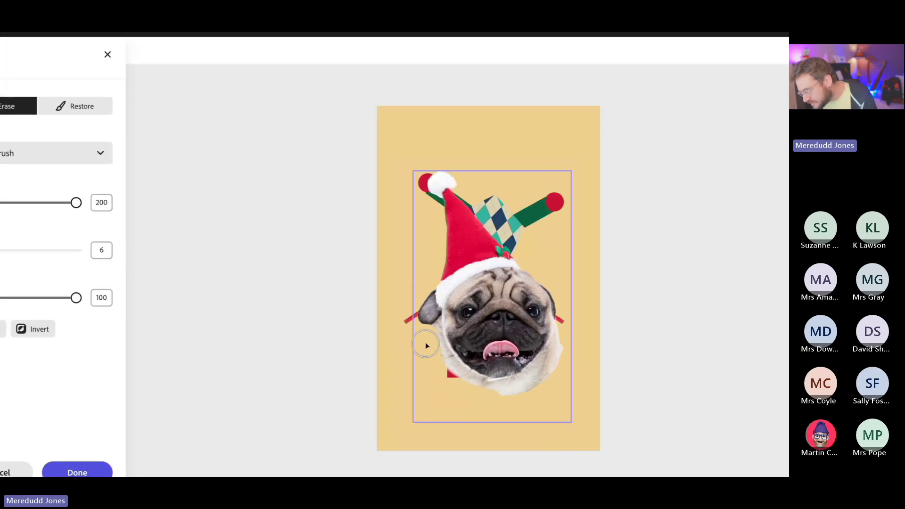
pyautogui.moveTo(469, 390)
pyautogui.mouseDown()
pyautogui.moveTo(481, 399)
pyautogui.moveTo(436, 363)
pyautogui.moveTo(494, 397)
pyautogui.moveTo(519, 382)
pyautogui.moveTo(509, 400)
pyautogui.mouseUp()
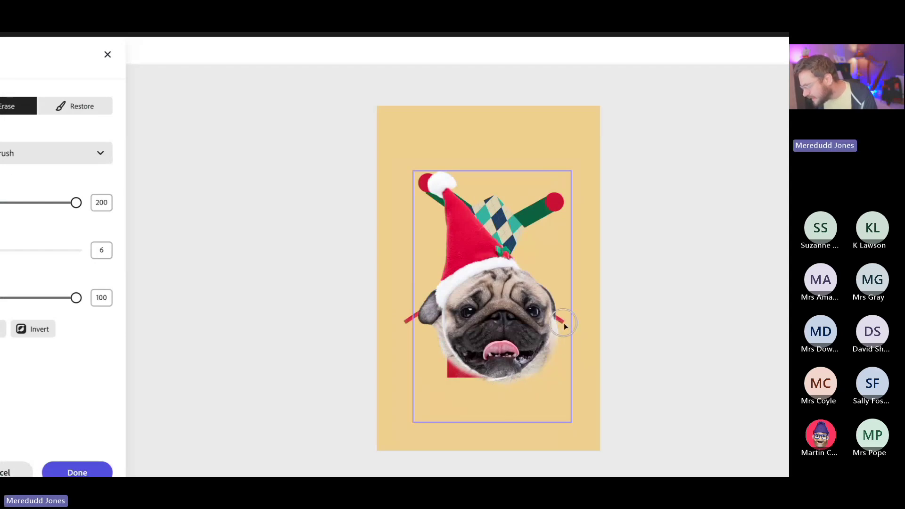
pyautogui.moveTo(570, 327); pyautogui.dragTo(555, 368)
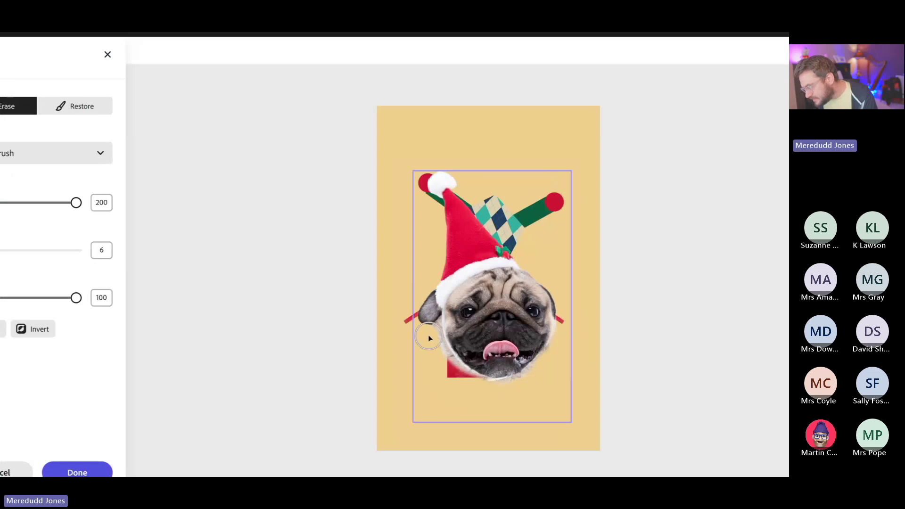
pyautogui.moveTo(430, 335); pyautogui.dragTo(433, 334)
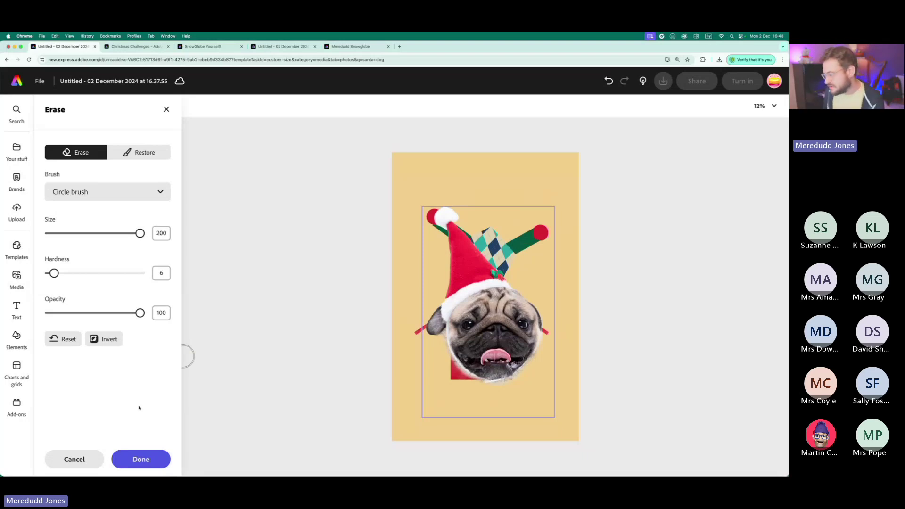
pyautogui.click(136, 461)
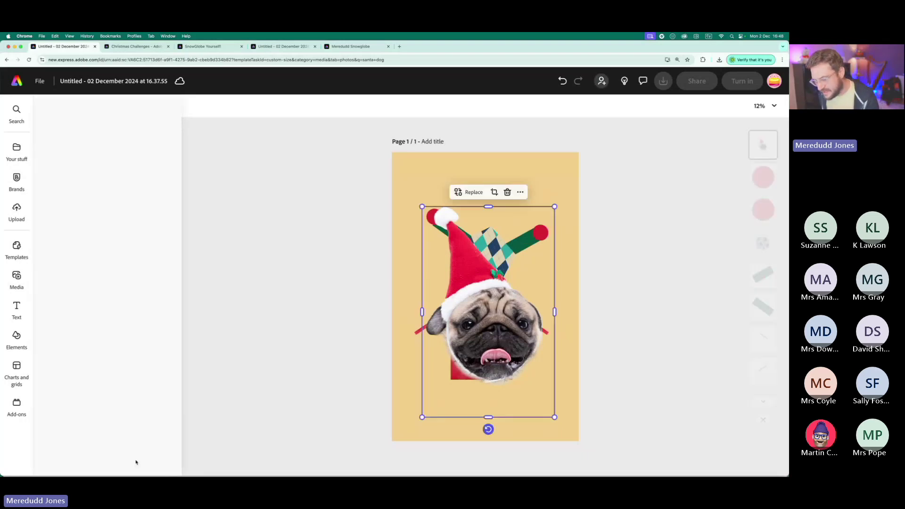
# - Scale the cut-out pug head down and place it on top of the sweater-patterned body between the arms
pyautogui.moveTo(424, 206); pyautogui.dragTo(478, 288)
pyautogui.moveTo(523, 349); pyautogui.dragTo(498, 182)
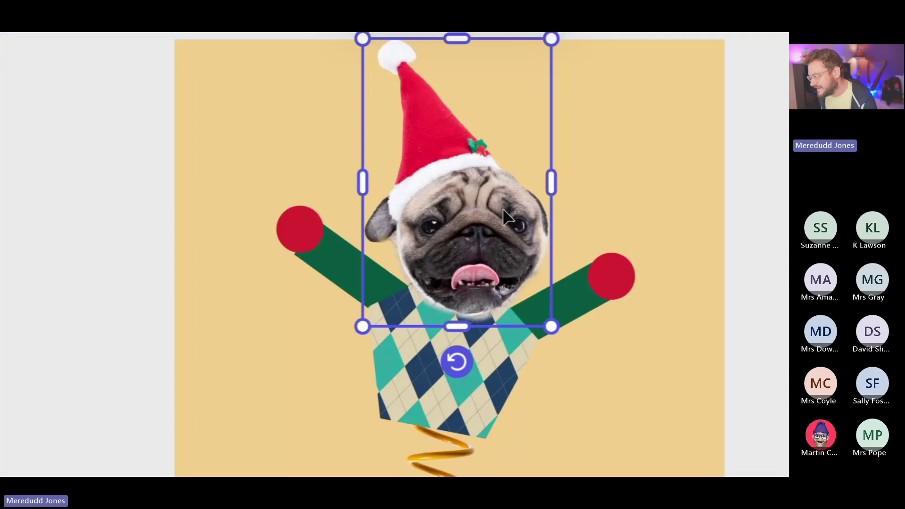
# - Tilt the pug head slightly clockwise and settle its chin on the neck of the sweater-patterned body
pyautogui.moveTo(457, 362); pyautogui.dragTo(421, 360)
pyautogui.moveTo(483, 215); pyautogui.dragTo(480, 238)
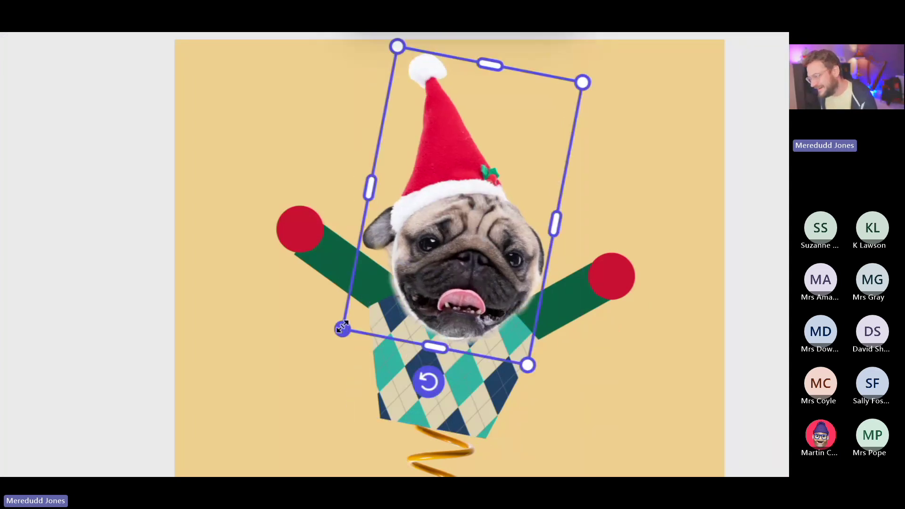
pyautogui.hotkey('ctrl', 'z')
pyautogui.moveTo(483, 202); pyautogui.dragTo(469, 221)
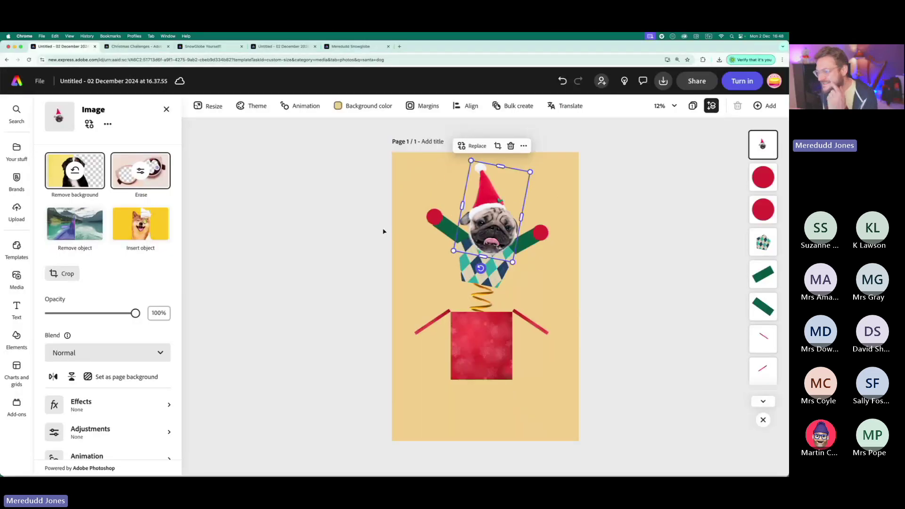
pyautogui.click(384, 231)
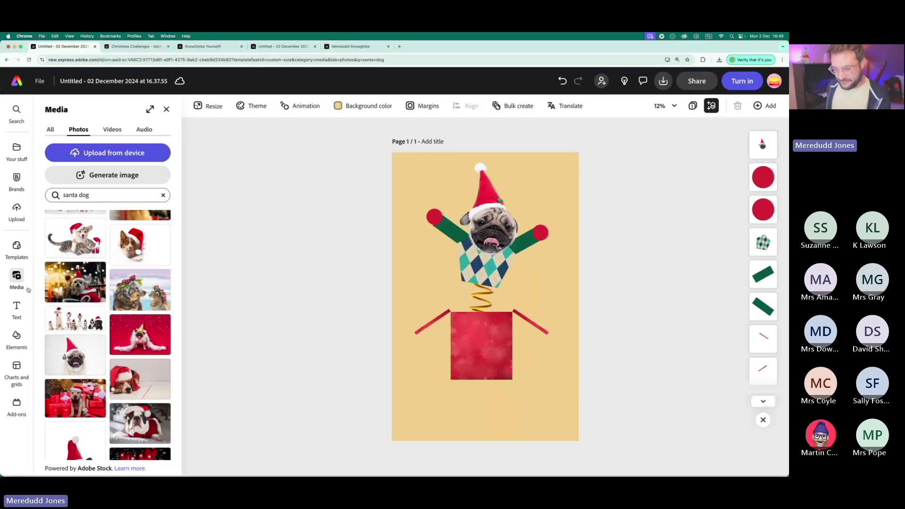
# - Search the design assets for "candy cane" and add the plain red-and-white striped cane to the page
pyautogui.click(17, 337)
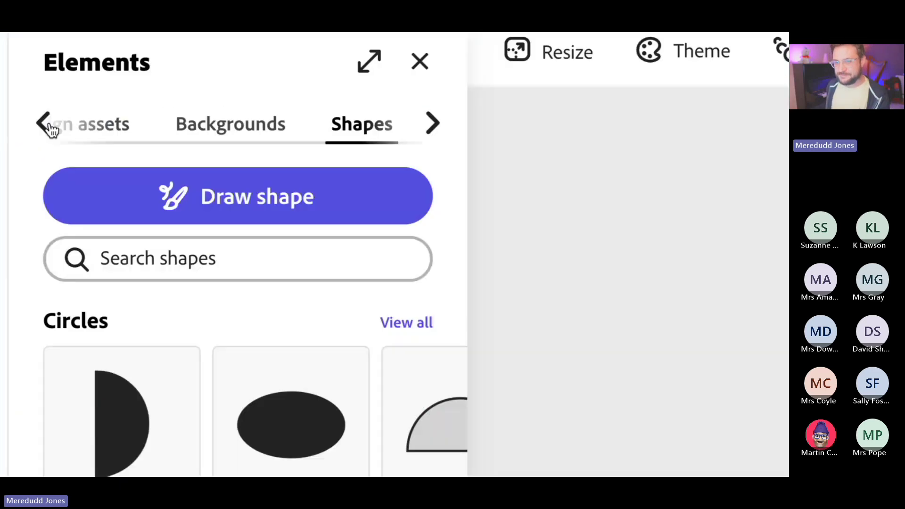
pyautogui.click(46, 130)
pyautogui.click(91, 130)
pyautogui.click(174, 191)
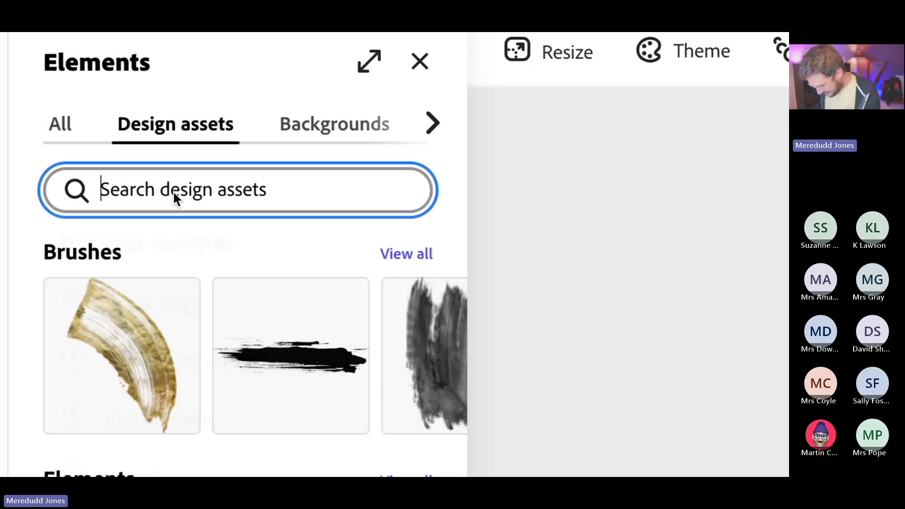
pyautogui.write('candy cane')
pyautogui.press('Return')
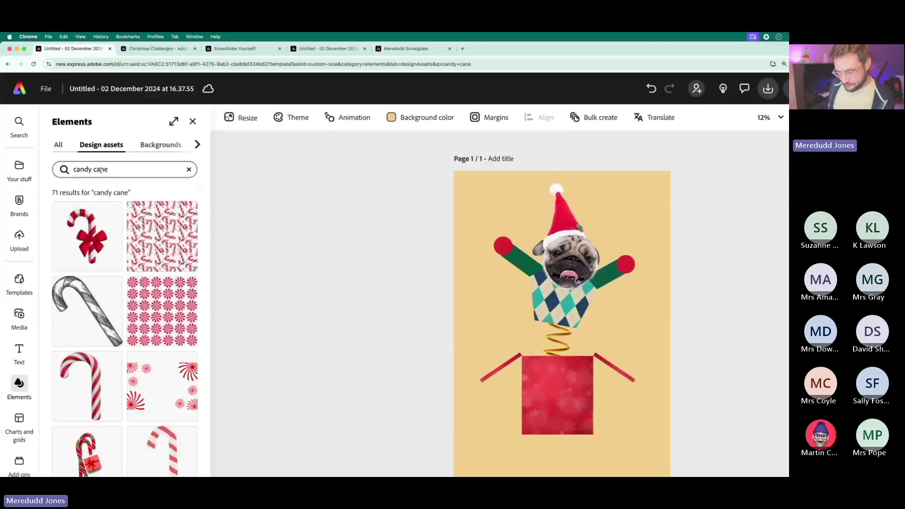
pyautogui.scroll(-3, 73, 366)
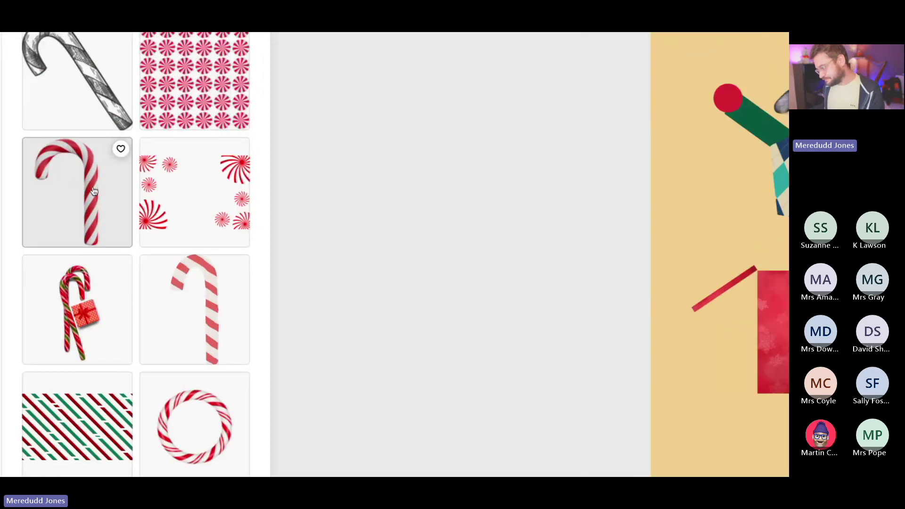
pyautogui.click(94, 191)
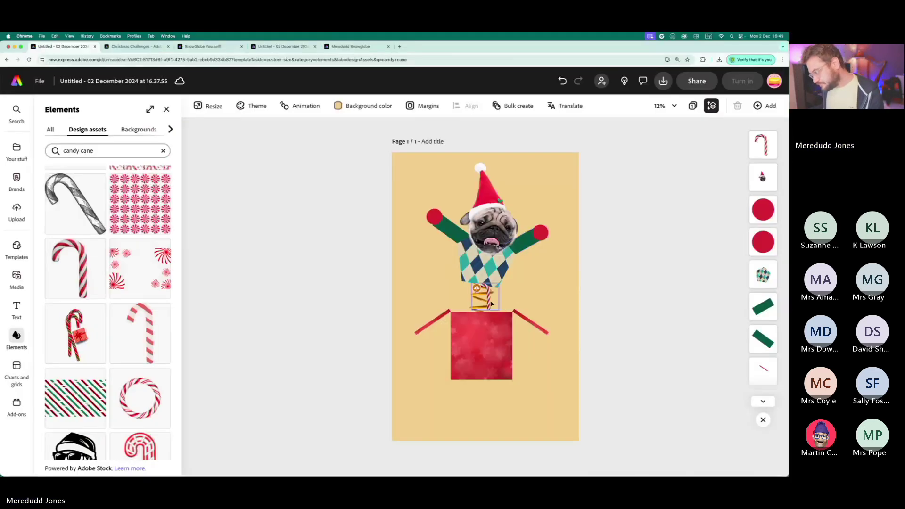
# - Move, scale and tilt the candy cane so it sits over the red hand at the end of the pug's left-side arm
pyautogui.click(491, 304)
pyautogui.moveTo(492, 303); pyautogui.dragTo(396, 248)
pyautogui.moveTo(434, 199); pyautogui.dragTo(442, 203)
pyautogui.moveTo(403, 251); pyautogui.dragTo(408, 253)
pyautogui.moveTo(430, 210); pyautogui.dragTo(437, 204)
pyautogui.moveTo(430, 254); pyautogui.dragTo(410, 247)
pyautogui.moveTo(440, 217); pyautogui.dragTo(438, 213)
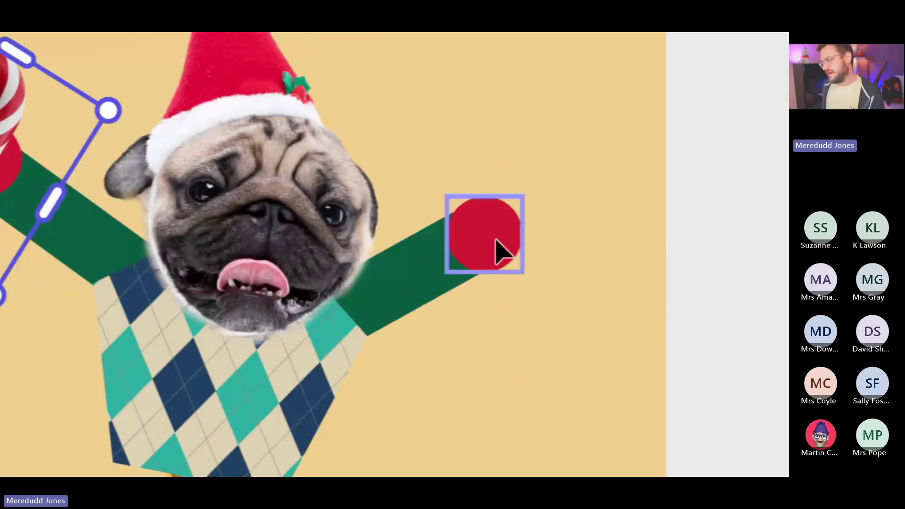
# - Duplicate the right-side red hand circle, shrink the copy, and place it over the candy cane's stem as a gripping thumb
pyautogui.click(544, 231)
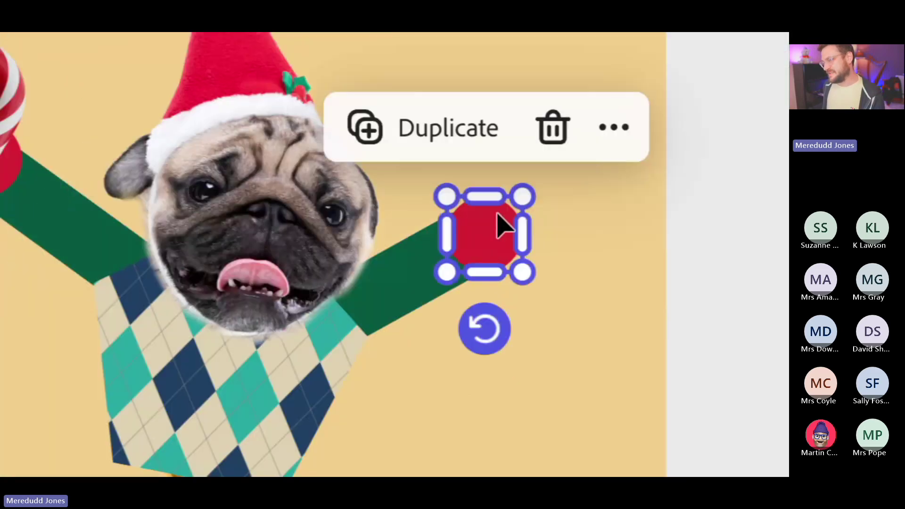
pyautogui.click(452, 145)
pyautogui.moveTo(499, 236); pyautogui.dragTo(478, 76)
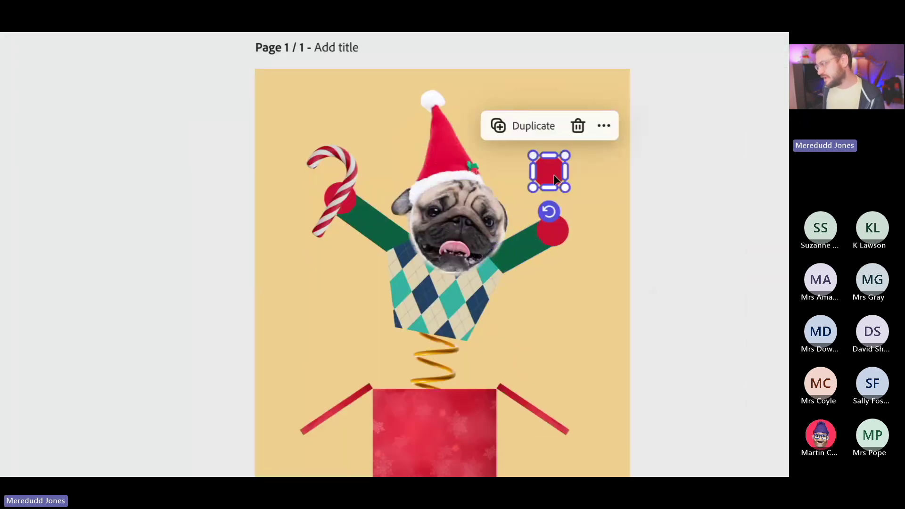
pyautogui.moveTo(566, 188); pyautogui.dragTo(346, 195)
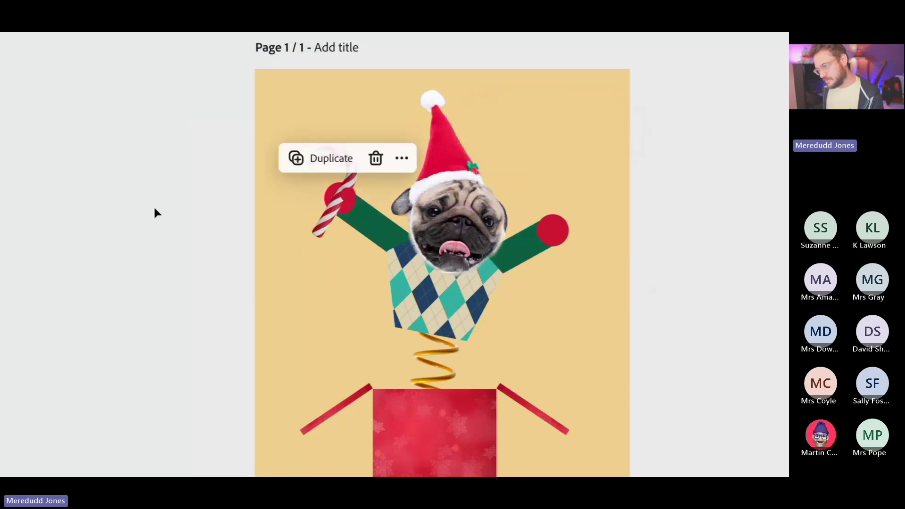
pyautogui.click(154, 207)
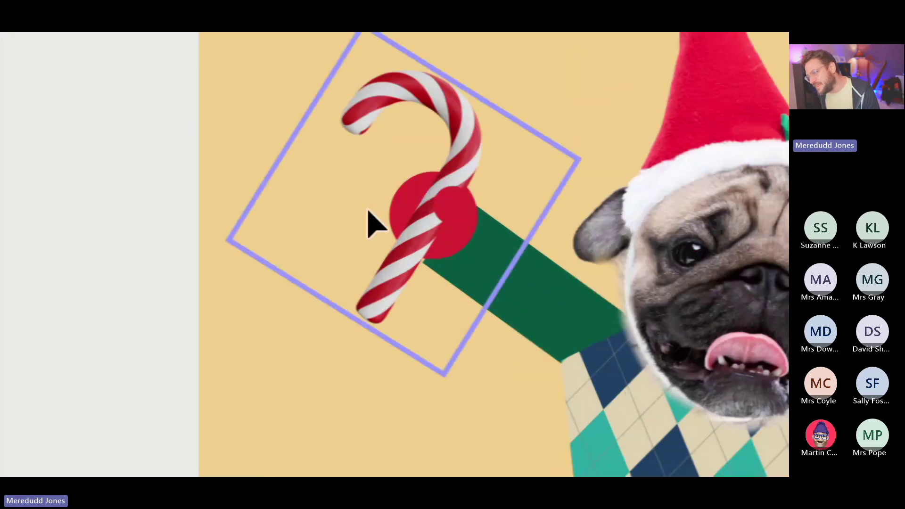
pyautogui.click(460, 203)
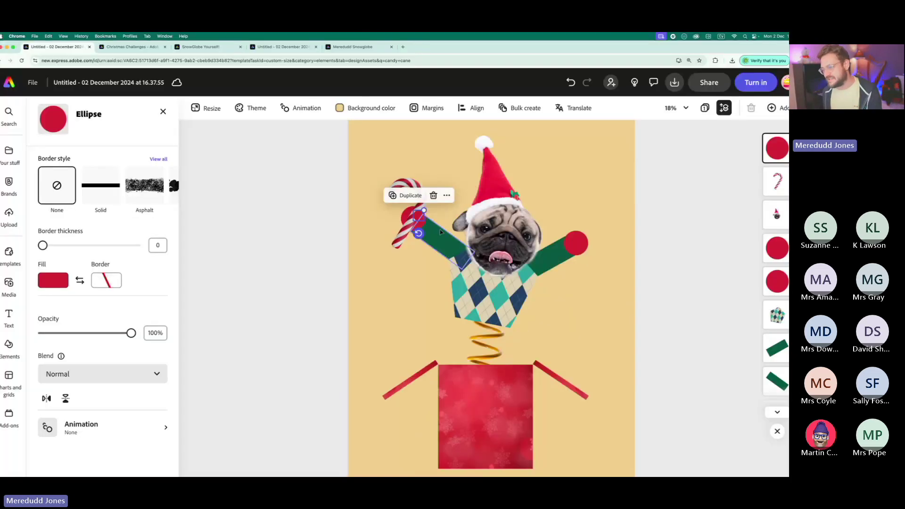
pyautogui.click(290, 303)
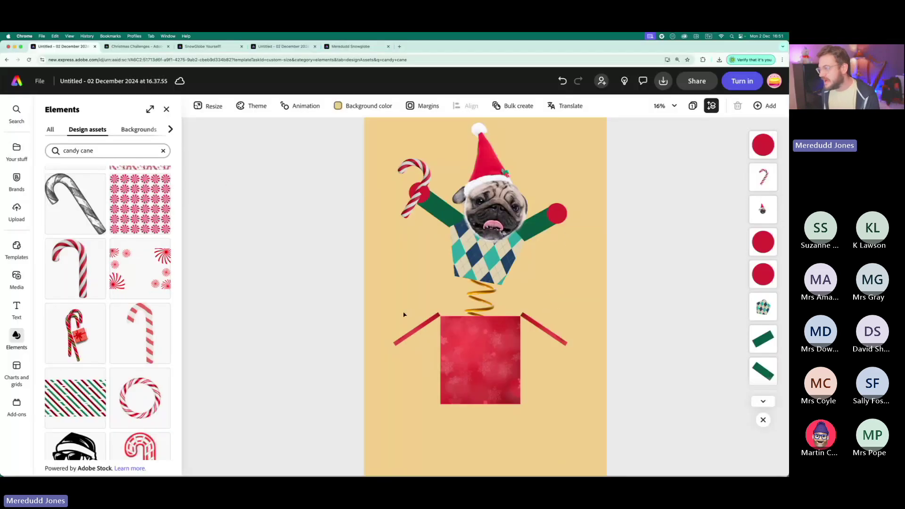
# - Search the design assets for "argyle" and browse the patterns
pyautogui.scroll(-5, 404, 315)
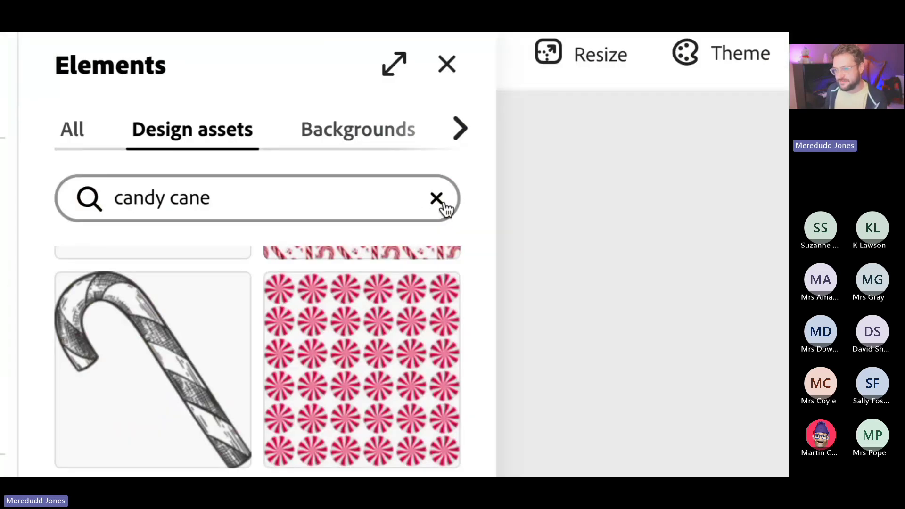
pyautogui.click(163, 151)
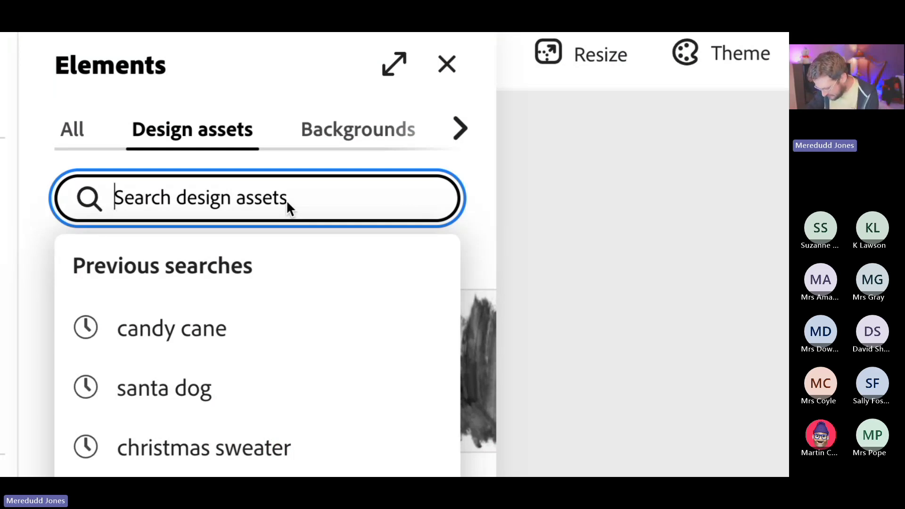
pyautogui.write('argyle')
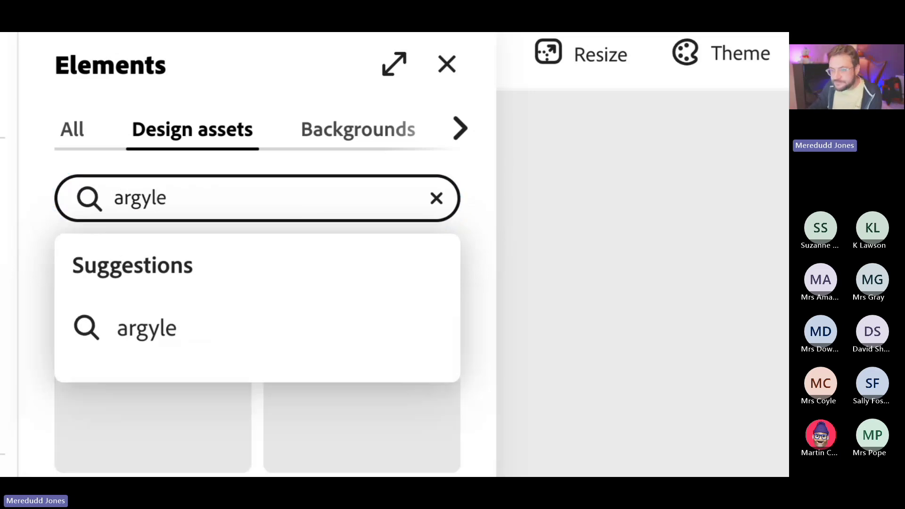
pyautogui.press('Return')
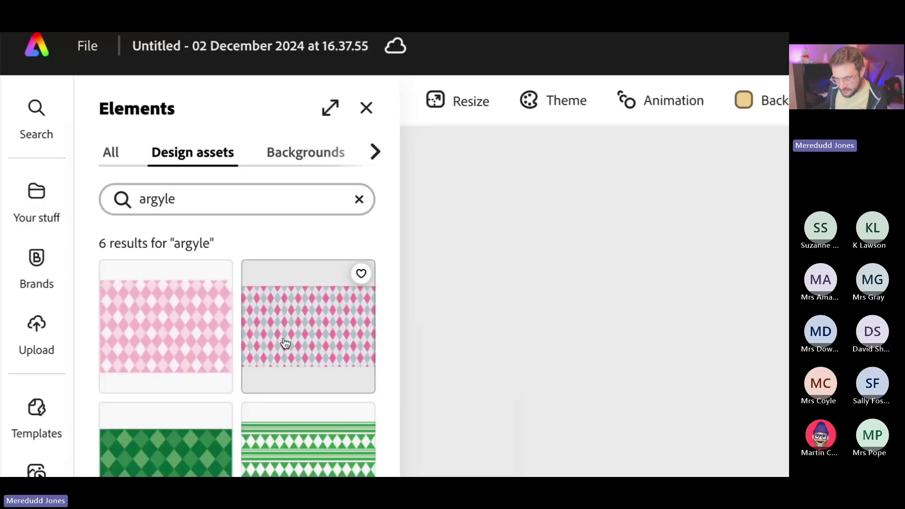
pyautogui.scroll(-3, 286, 343)
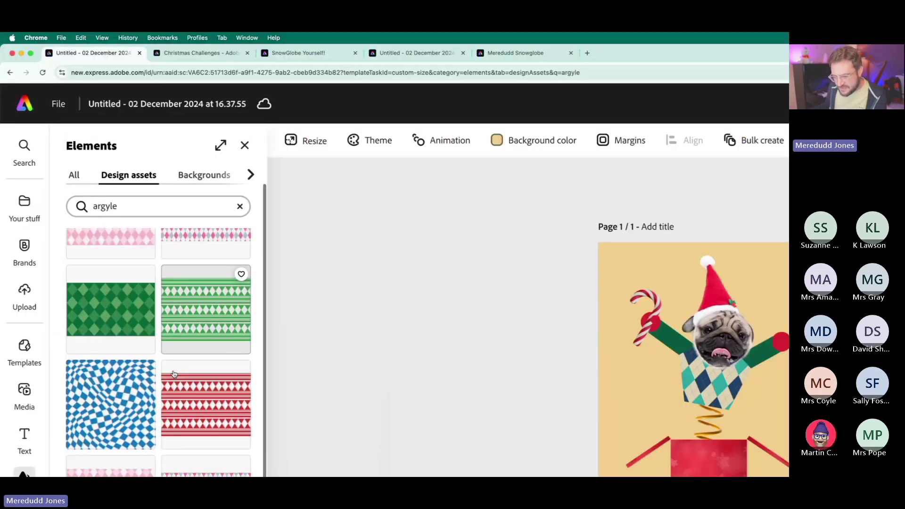
pyautogui.scroll(-2, 174, 374)
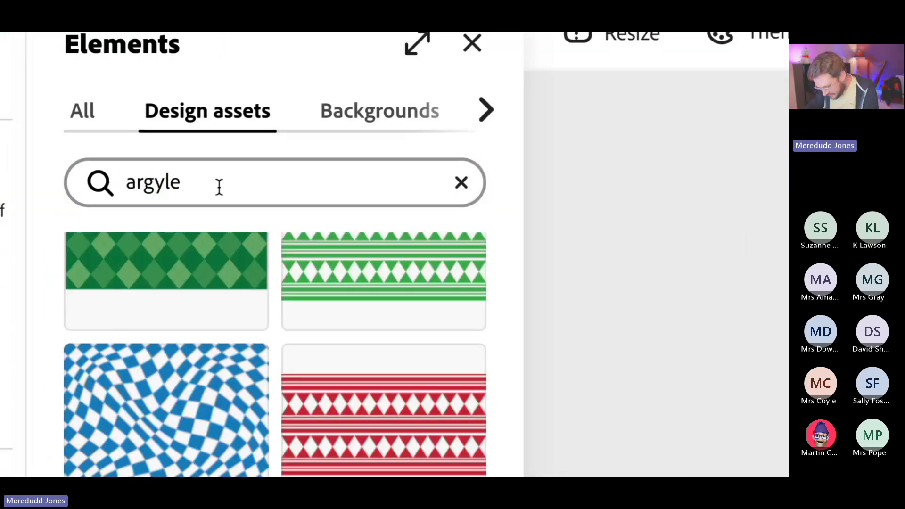
# - Search the design assets for "fair isle" and add the blue snowflake knit pattern to the page
pyautogui.click(91, 151)
pyautogui.write('fair isle')
pyautogui.press('Return')
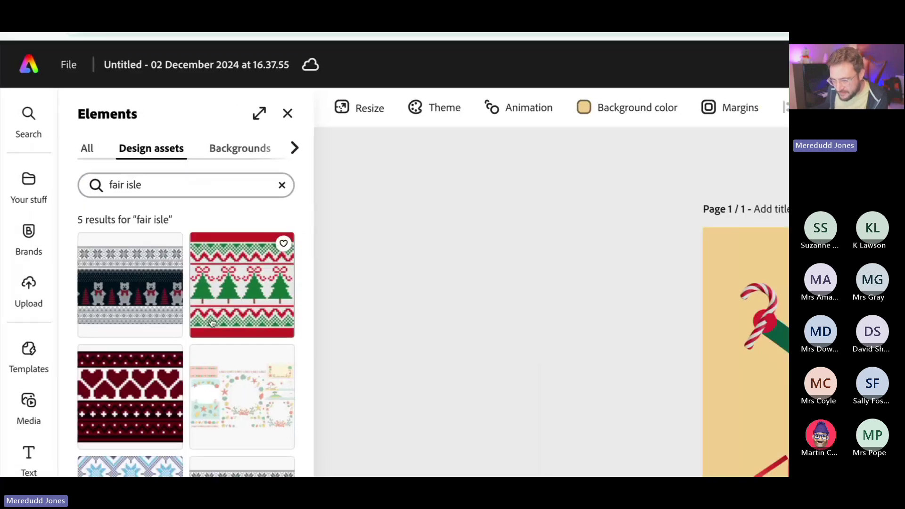
pyautogui.scroll(-3, 141, 330)
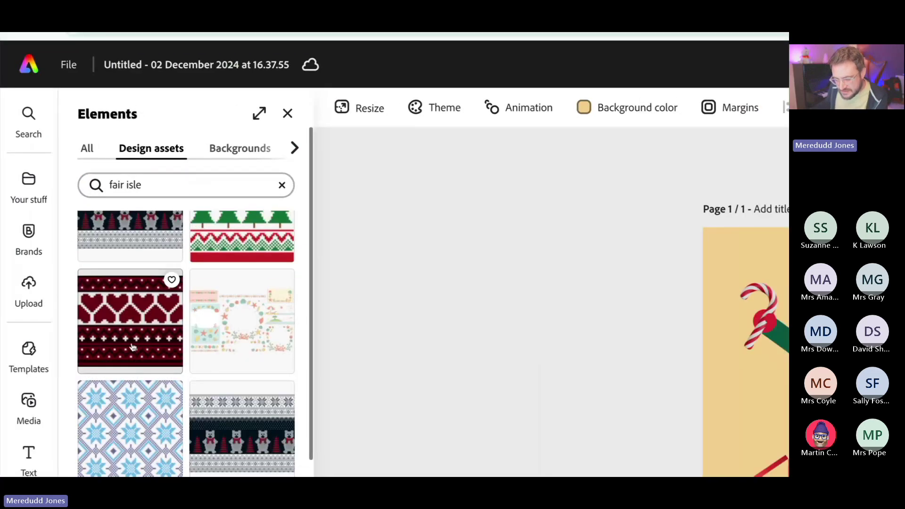
pyautogui.scroll(-2, 132, 353)
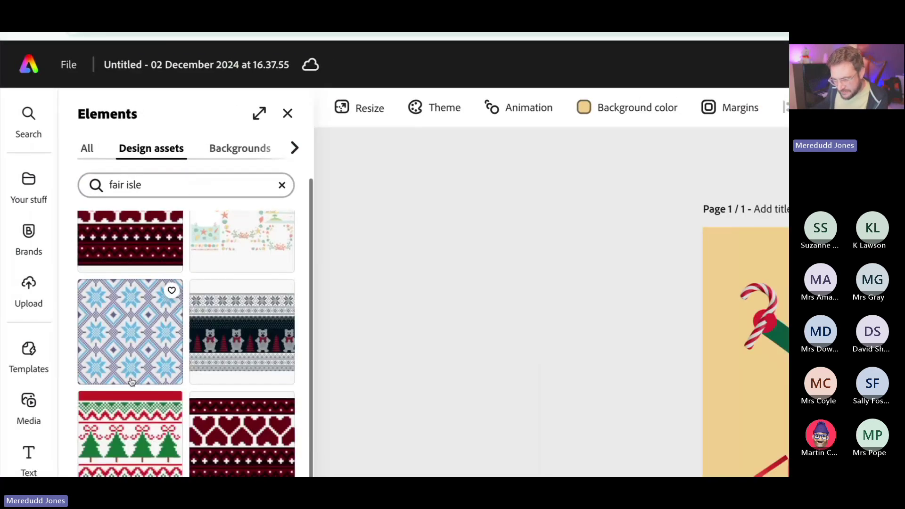
pyautogui.scroll(-2, 132, 382)
pyautogui.scroll(-5, 133, 381)
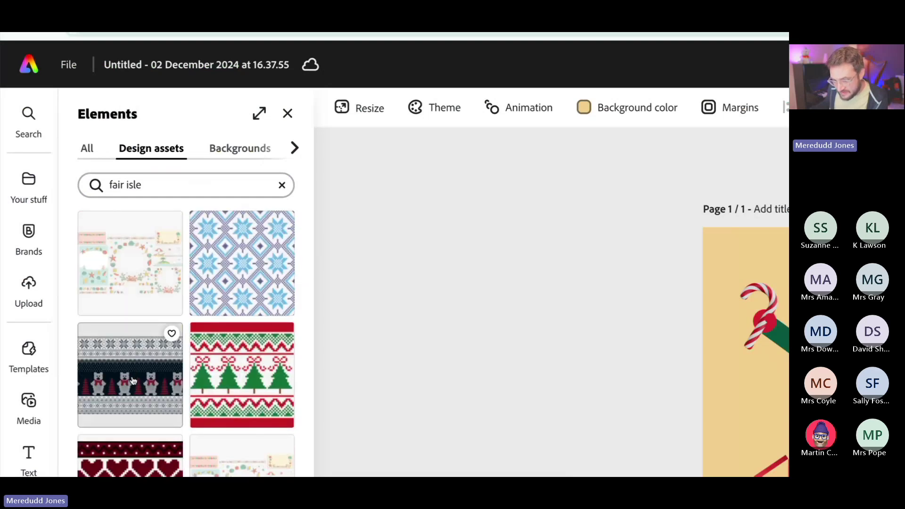
pyautogui.scroll(-4, 133, 382)
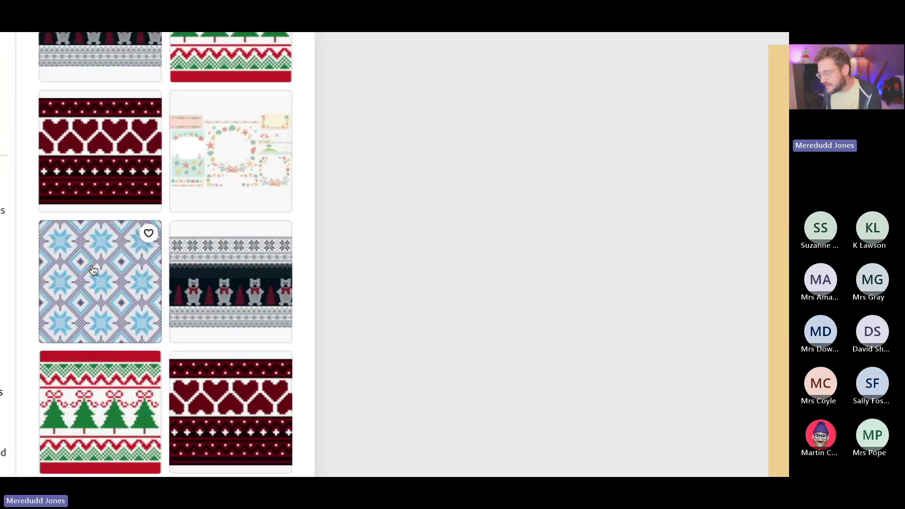
pyautogui.click(93, 270)
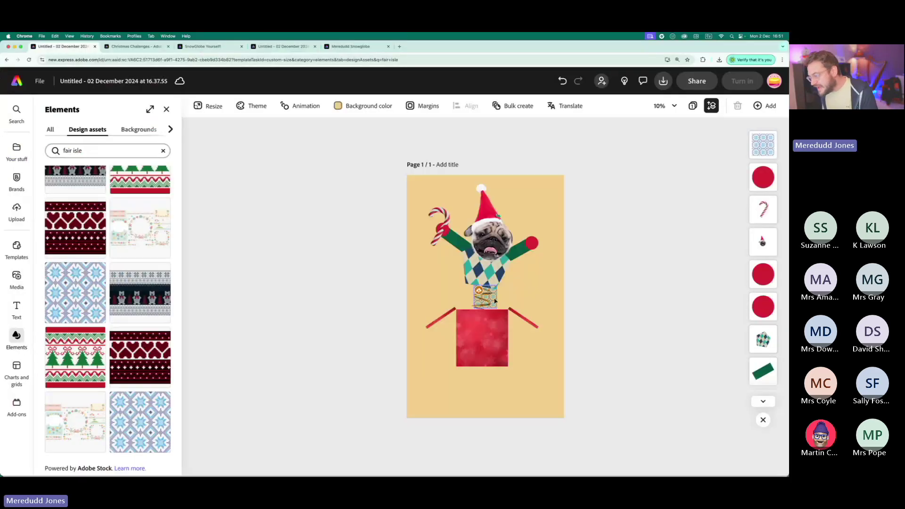
# - Enlarge and centre the snowflake knit pattern to span the page's full width from its top edge, and send it behind all other layers
pyautogui.moveTo(497, 286); pyautogui.dragTo(476, 223)
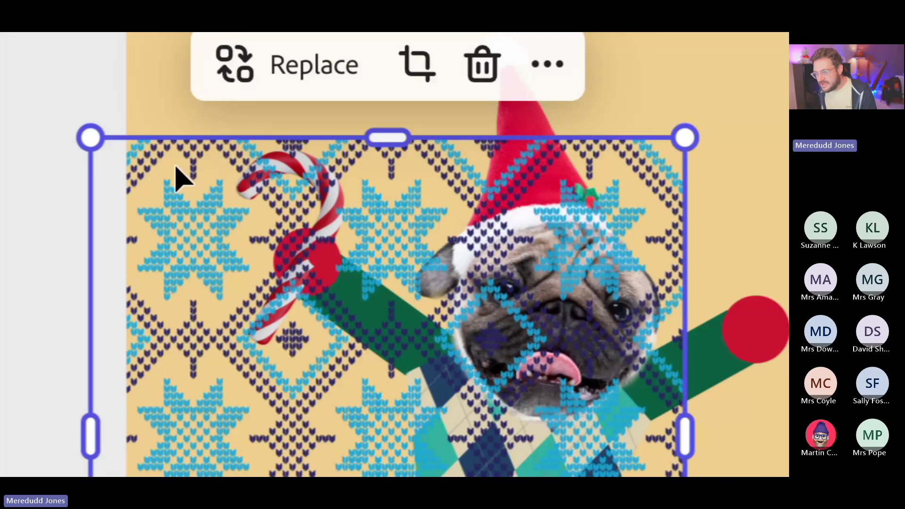
pyautogui.moveTo(182, 179); pyautogui.dragTo(269, 144)
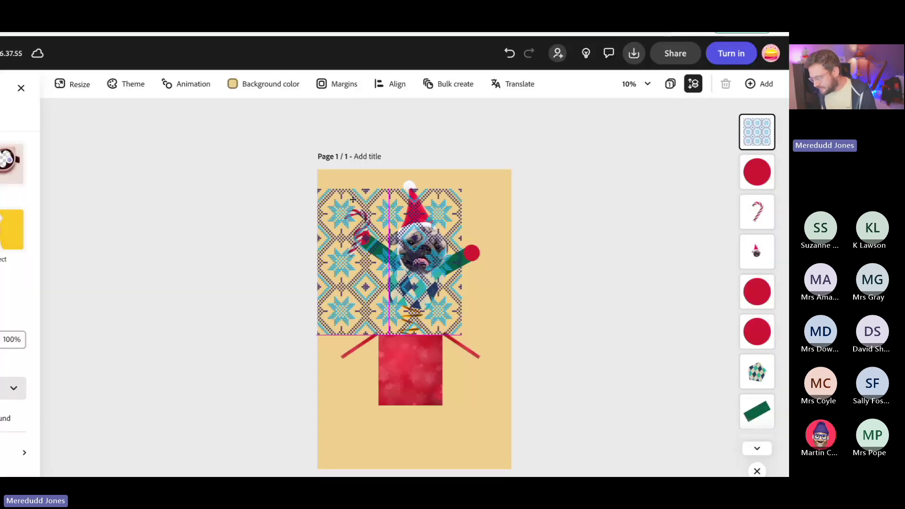
pyautogui.moveTo(462, 334); pyautogui.dragTo(562, 418)
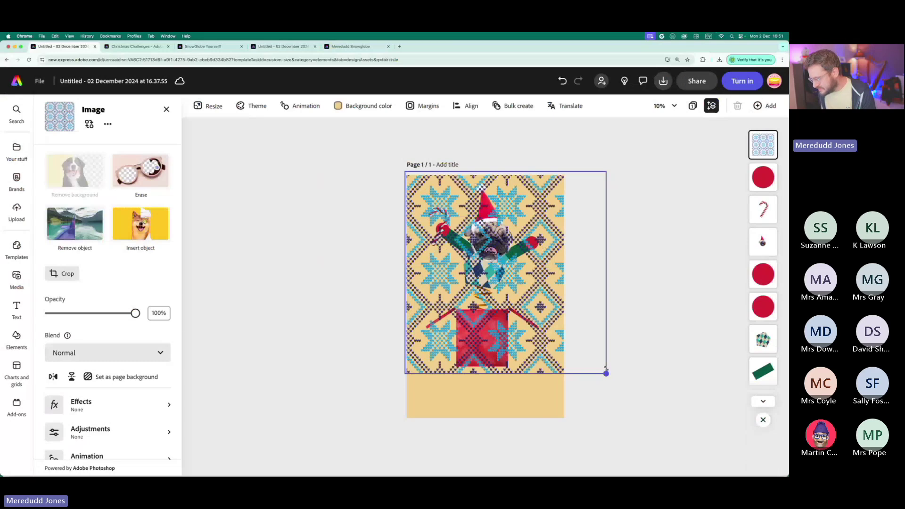
pyautogui.moveTo(606, 372); pyautogui.dragTo(604, 361)
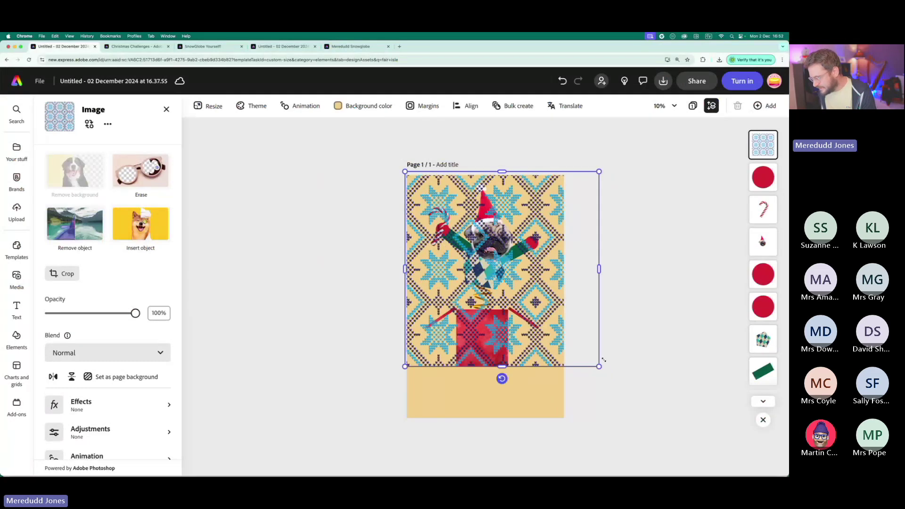
pyautogui.moveTo(551, 347); pyautogui.dragTo(537, 346)
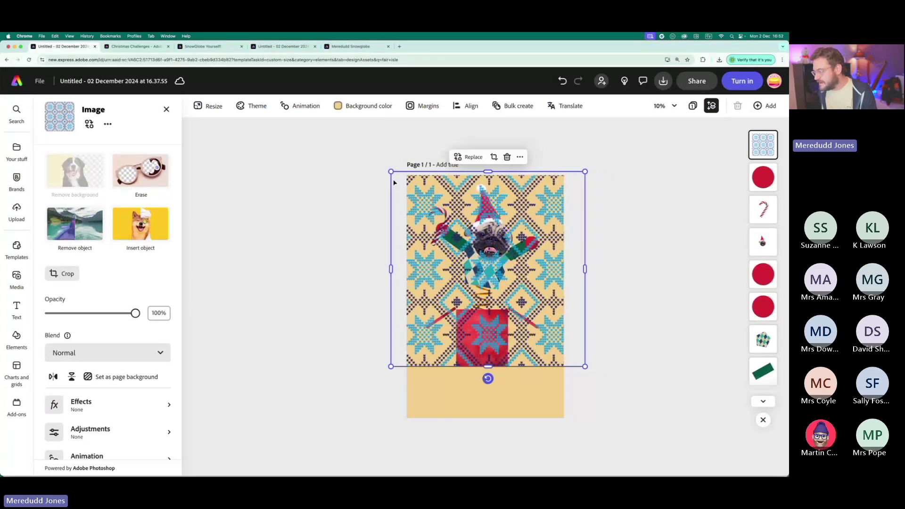
pyautogui.moveTo(585, 172); pyautogui.dragTo(582, 175)
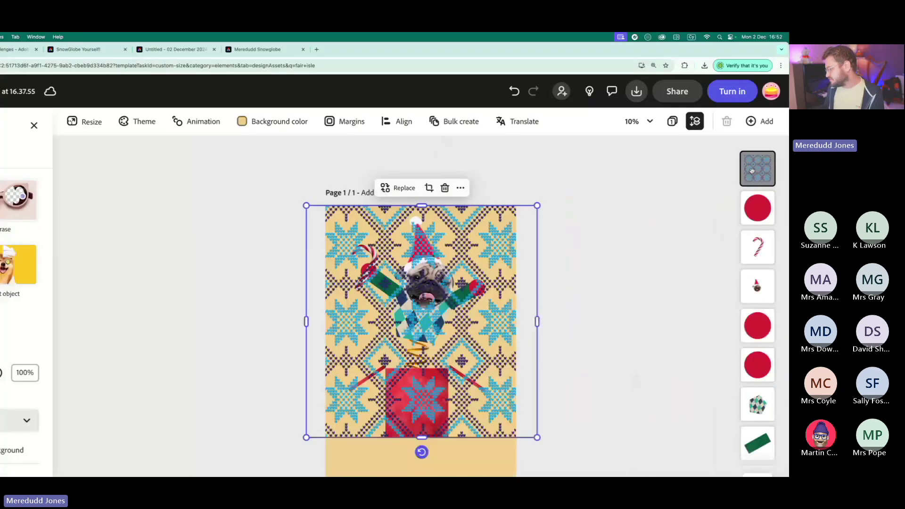
pyautogui.moveTo(687, 172); pyautogui.dragTo(763, 382)
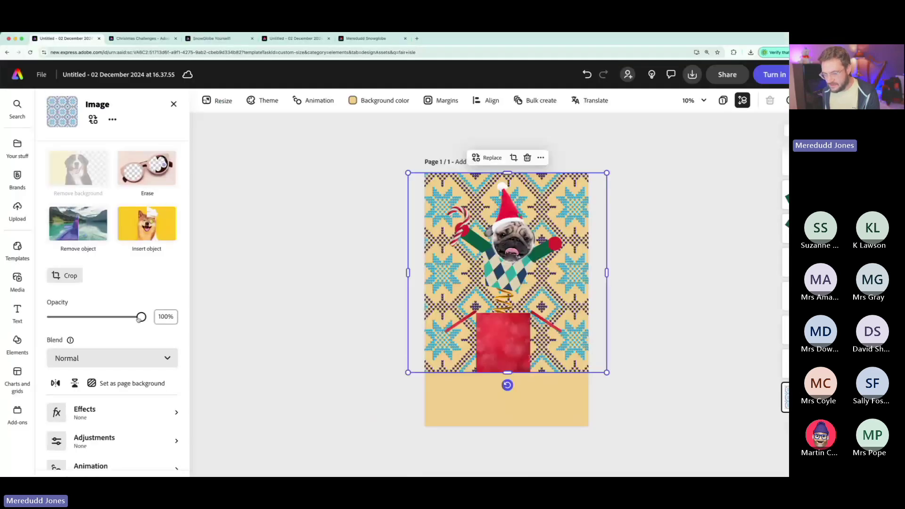
# - Lower the opacity of the snowflake knit pattern to 17% and deselect it
pyautogui.moveTo(348, 316); pyautogui.dragTo(165, 322)
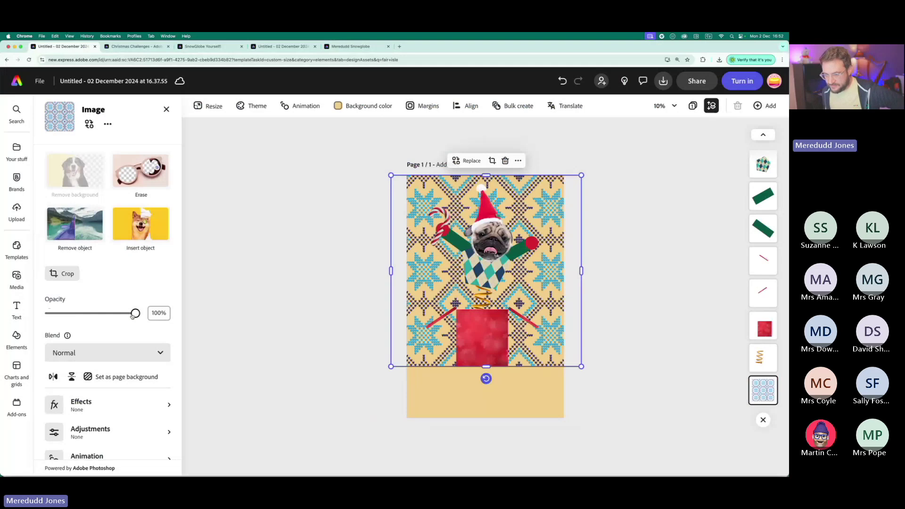
pyautogui.moveTo(133, 316); pyautogui.dragTo(92, 315)
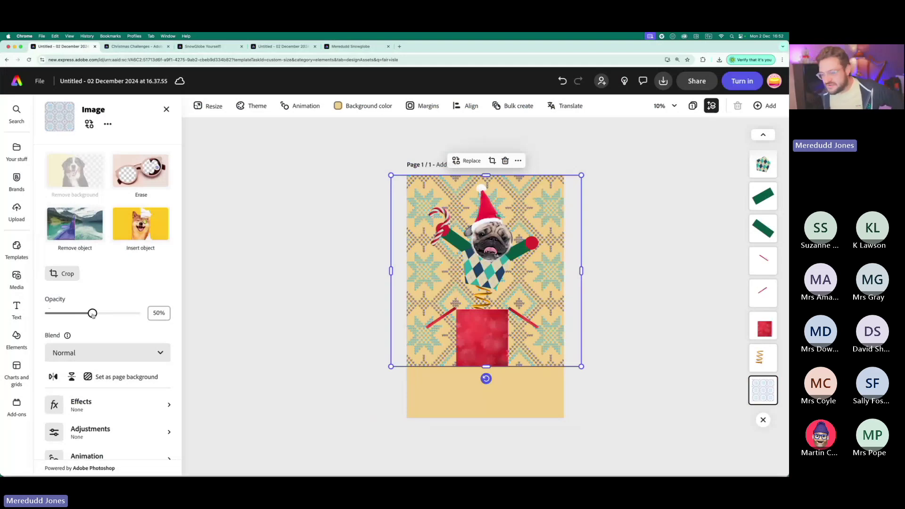
pyautogui.moveTo(92, 315); pyautogui.dragTo(135, 314)
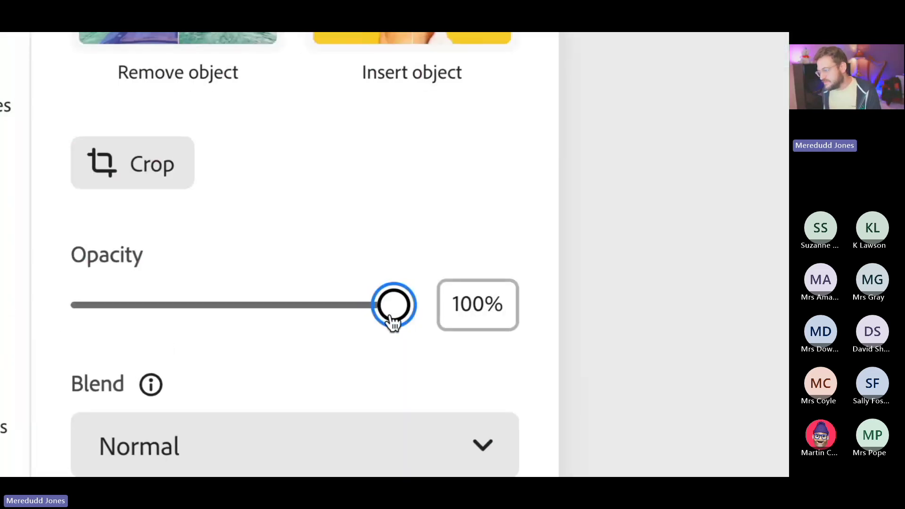
pyautogui.moveTo(404, 313); pyautogui.dragTo(53, 304)
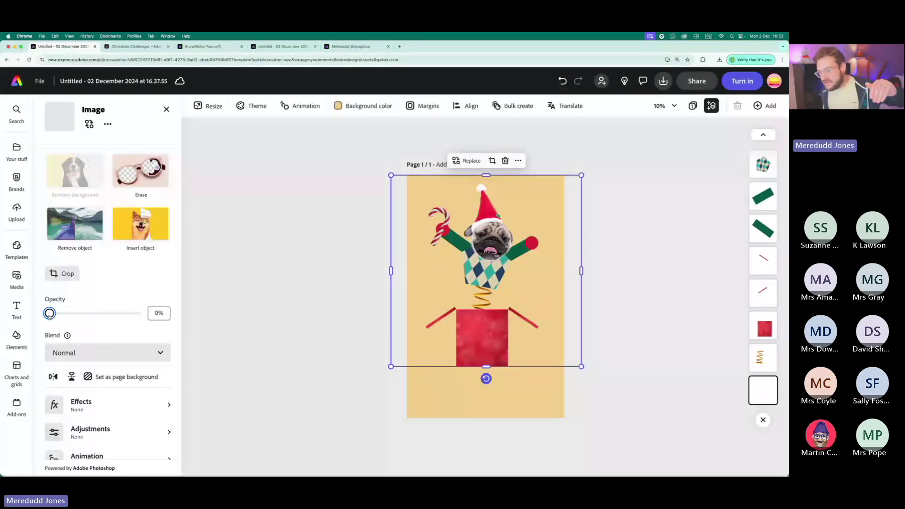
pyautogui.moveTo(49, 314); pyautogui.dragTo(61, 316)
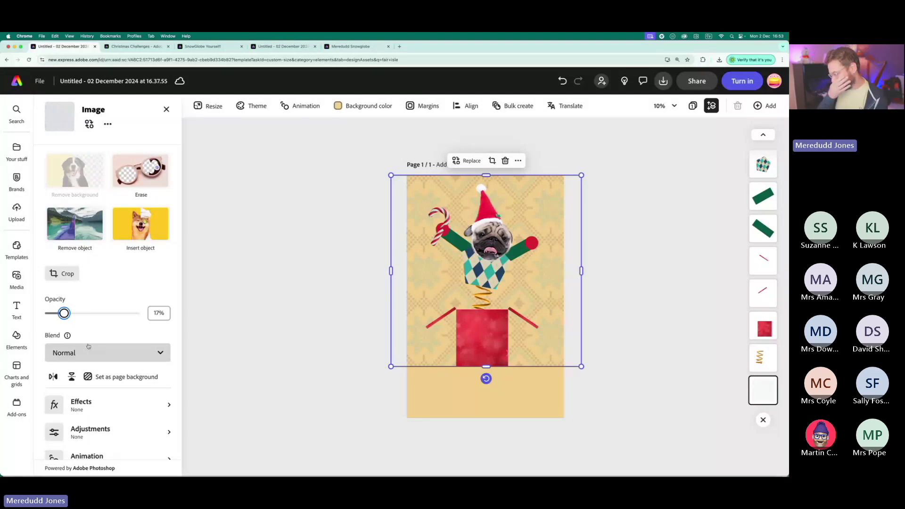
pyautogui.click(637, 325)
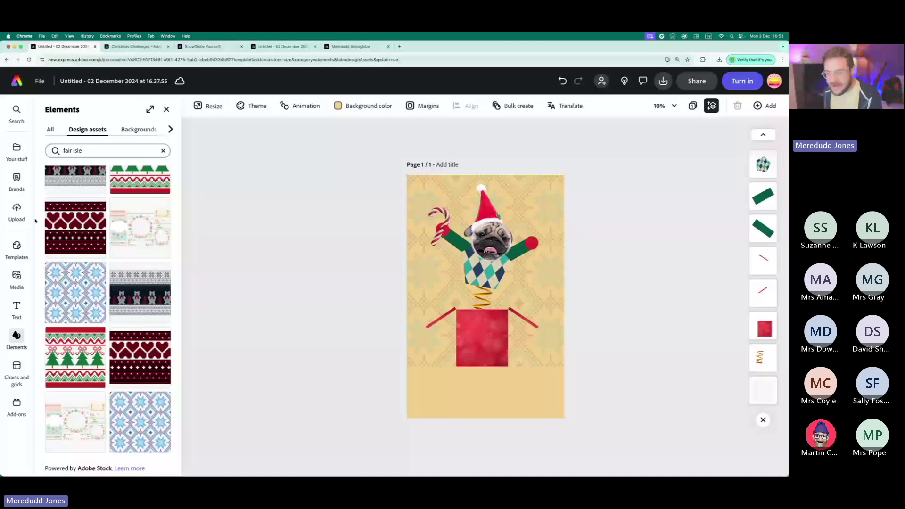
# - Add the text "Just popping in to say Merry Christmas!" on two lines below the red box and enlarge it to size 72
pyautogui.press('t')
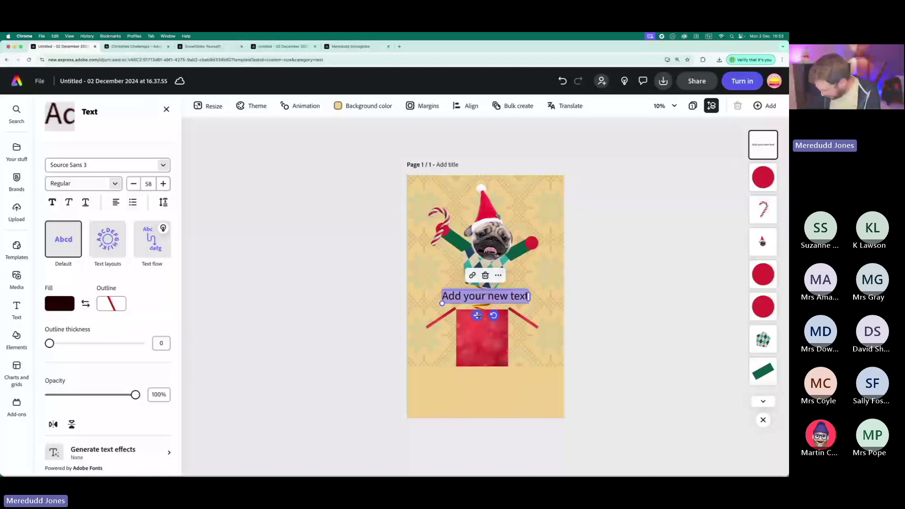
pyautogui.write('Just pop')
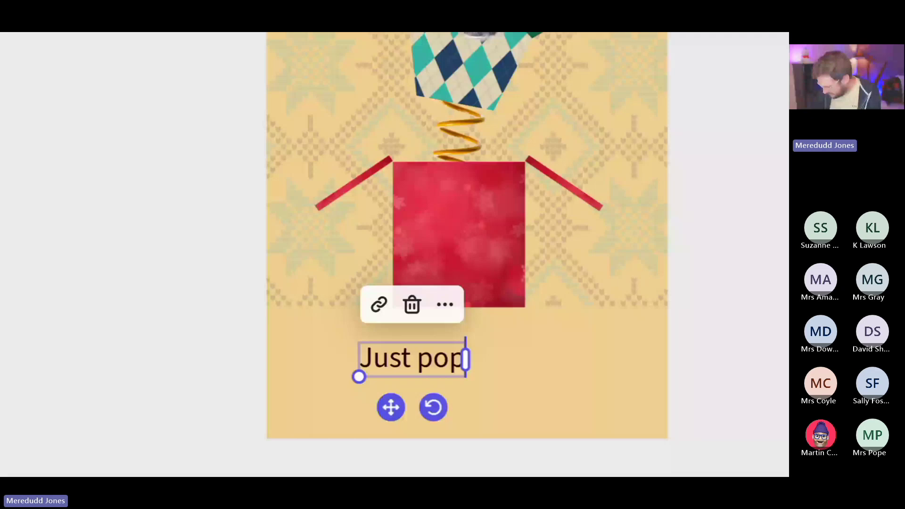
pyautogui.write('ping in to say')
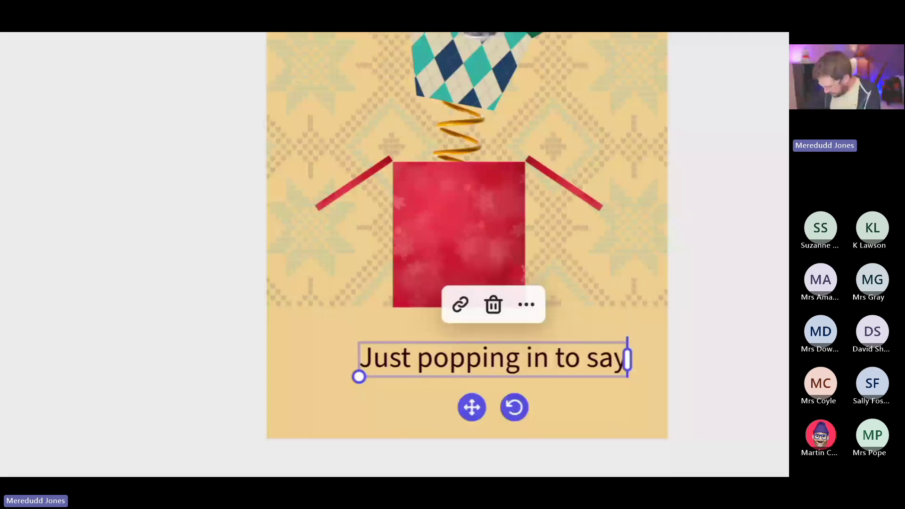
pyautogui.write(' Merry')
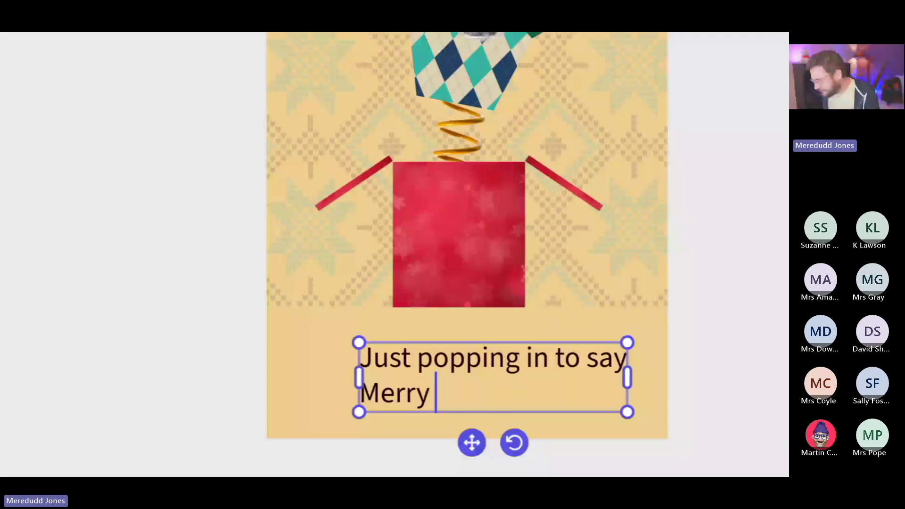
pyautogui.write('Christmas!')
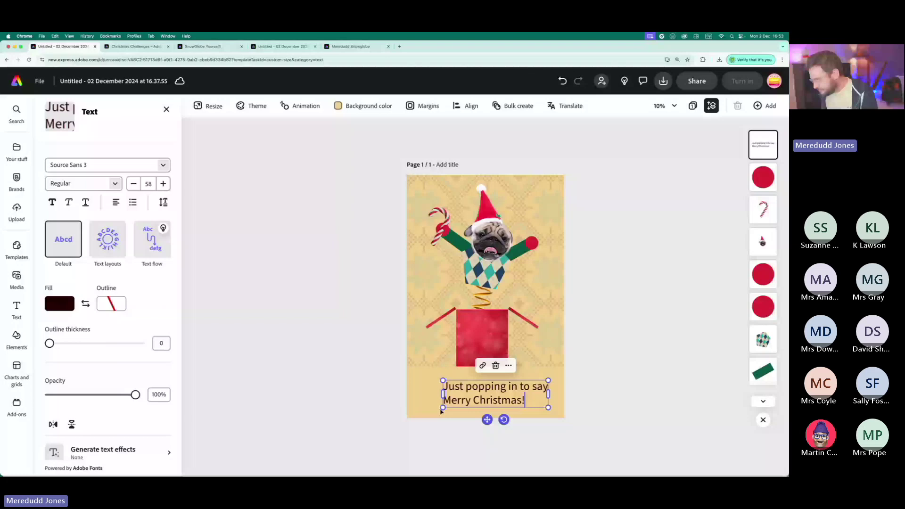
pyautogui.moveTo(549, 408); pyautogui.dragTo(537, 406)
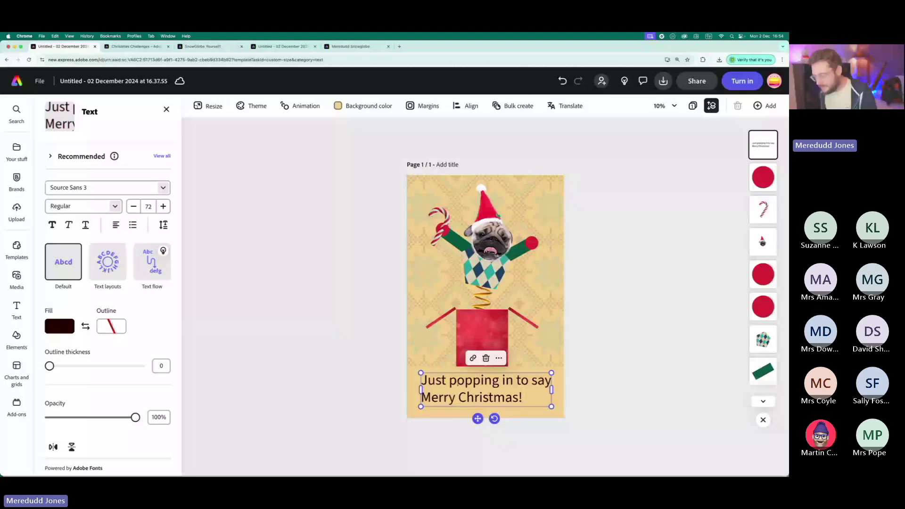
# - Apply the Dynamic text layout to the greeting and centre it in the plain band beneath the red box
pyautogui.moveTo(12, 254)
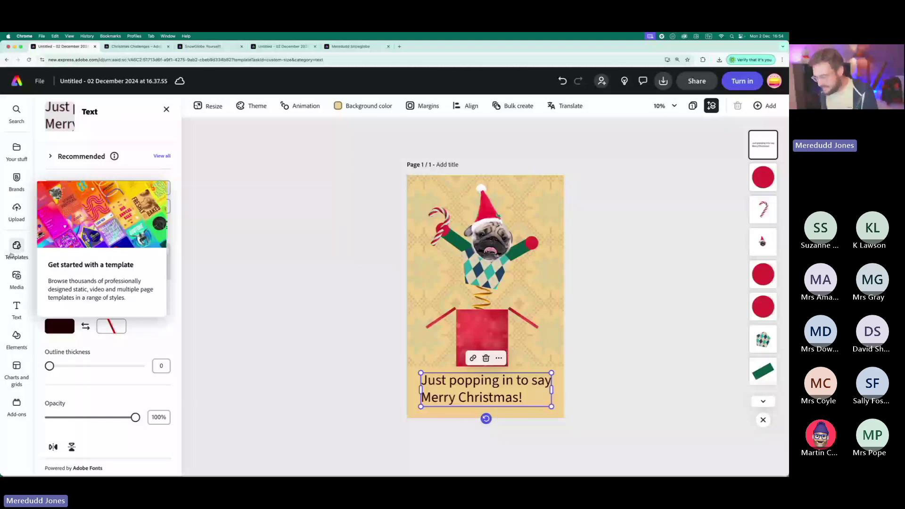
pyautogui.click(108, 260)
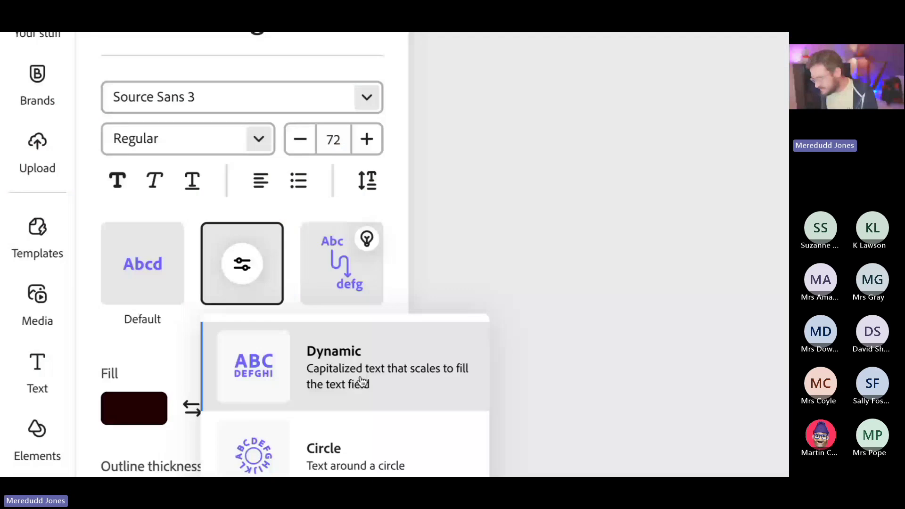
pyautogui.click(363, 381)
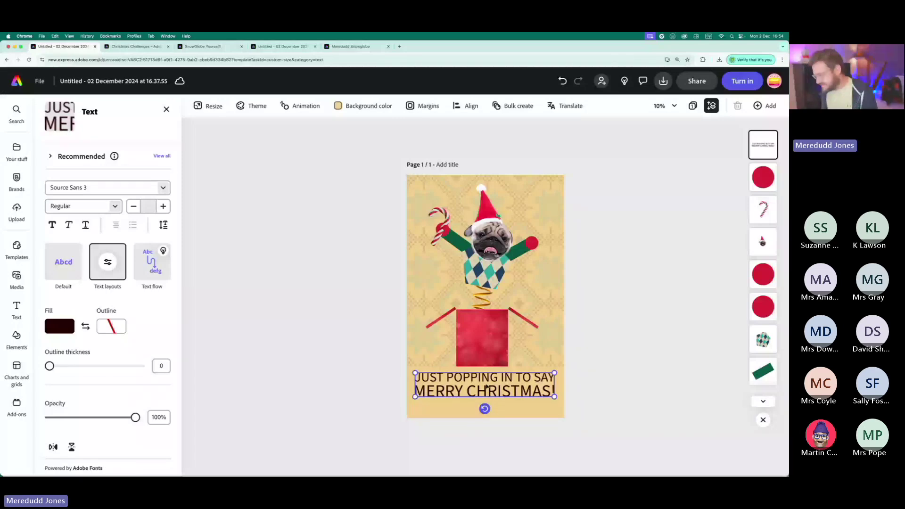
pyautogui.moveTo(486, 388); pyautogui.dragTo(486, 391)
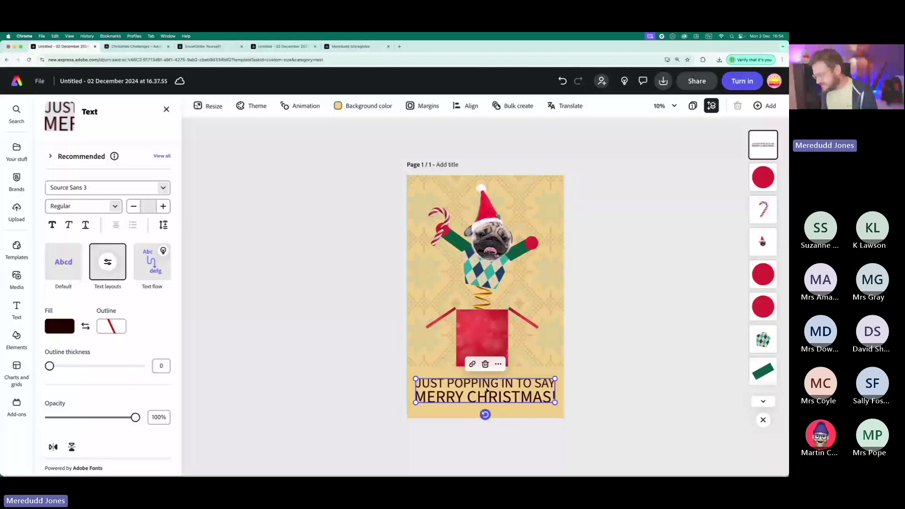
pyautogui.moveTo(487, 391); pyautogui.dragTo(487, 393)
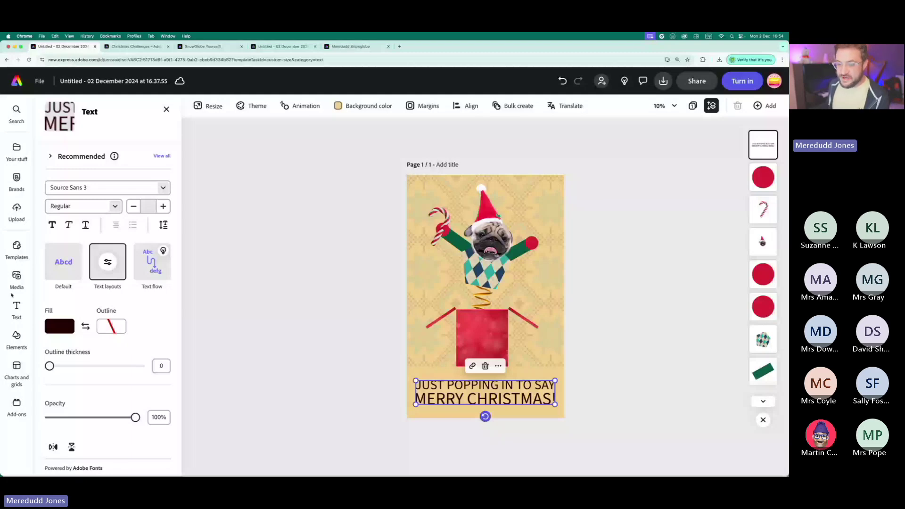
# - Start a square (1:1) AI image and describe it as "Tartan fabric in christmas colours."
pyautogui.click(17, 277)
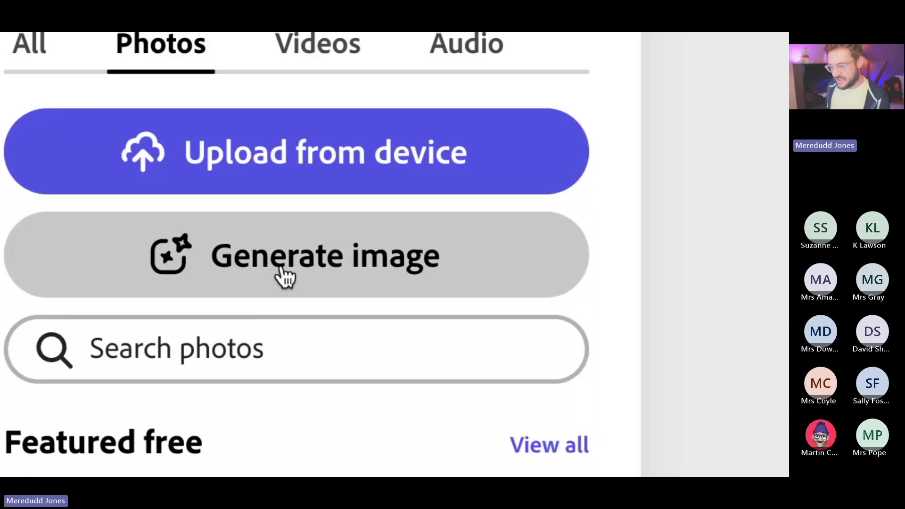
pyautogui.click(286, 278)
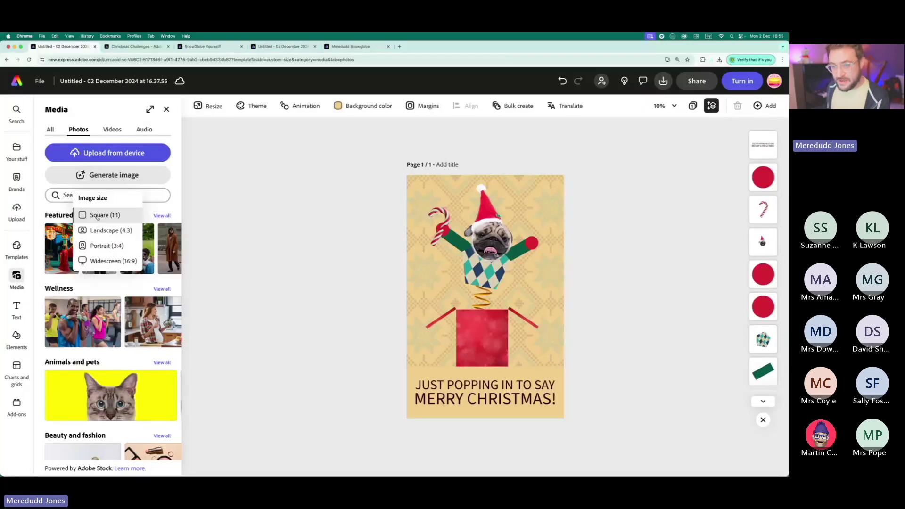
pyautogui.click(97, 215)
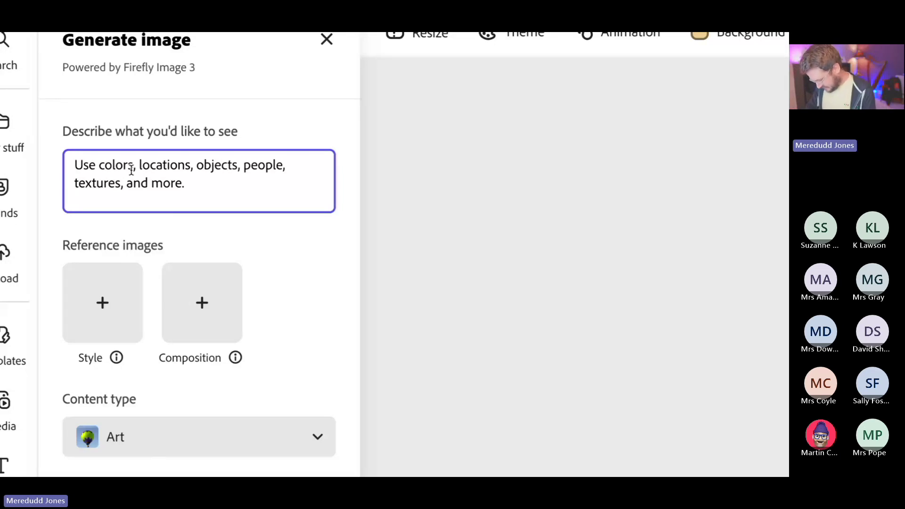
pyautogui.write('Tartan fa')
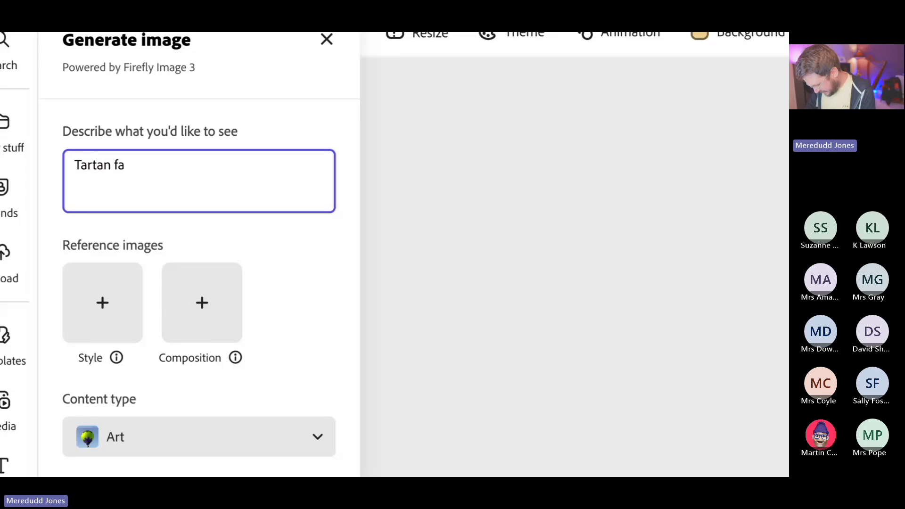
pyautogui.write('bric in ch')
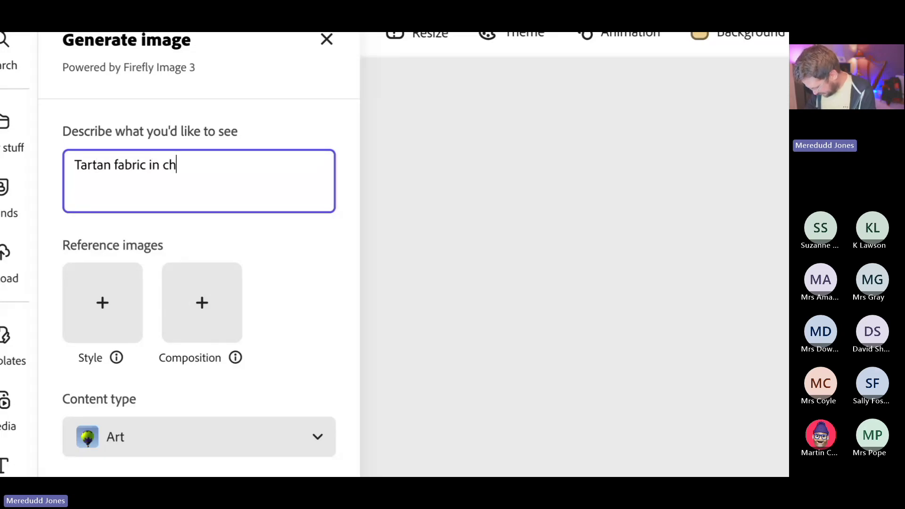
pyautogui.write('ristmas colours.')
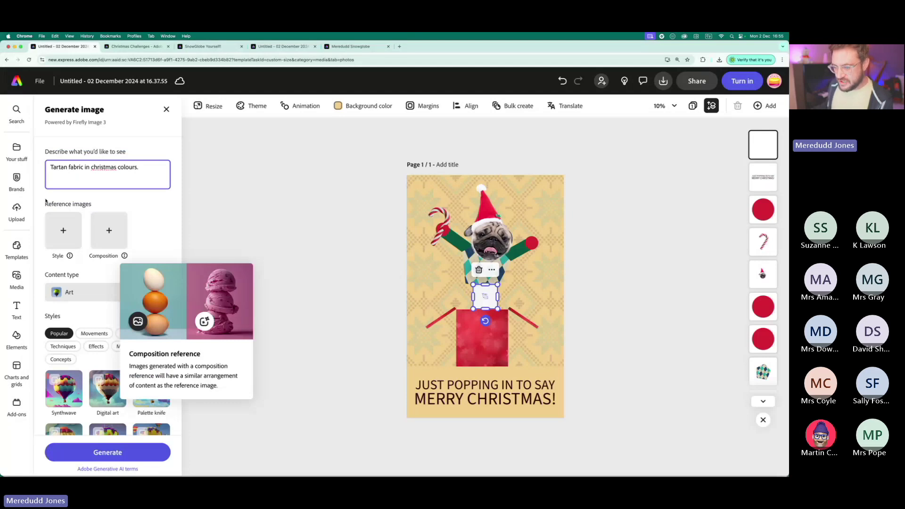
# - Keep the Art content type, choose the Bold lines and Oil painting technique styles, and generate the tartan images
pyautogui.click(82, 292)
pyautogui.click(75, 255)
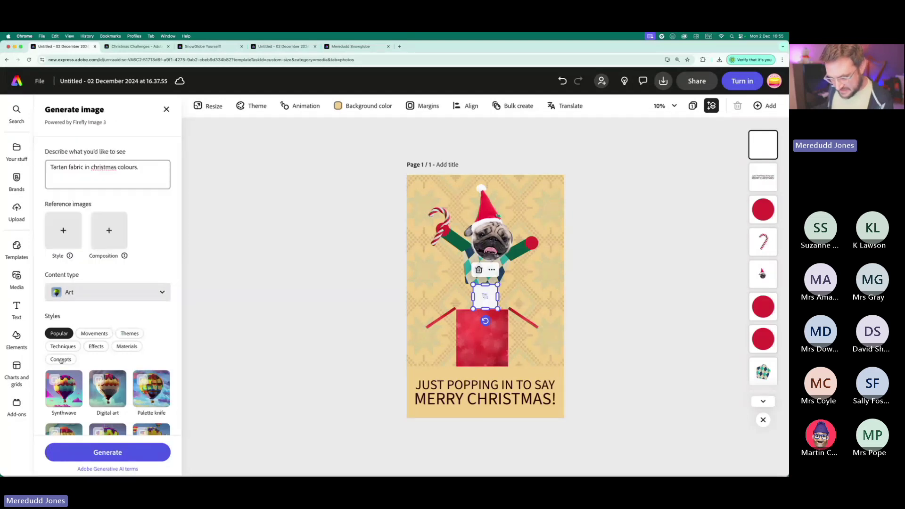
pyautogui.click(64, 347)
pyautogui.scroll(-3, 80, 372)
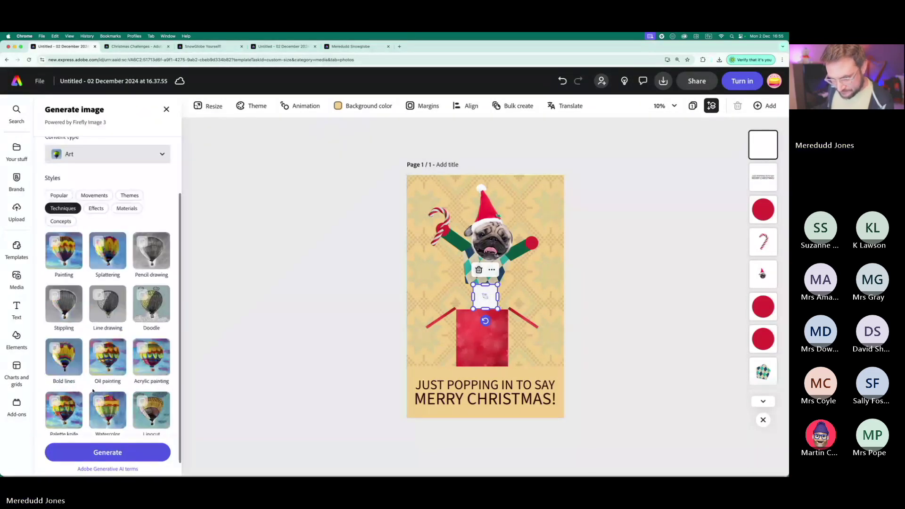
pyautogui.click(66, 359)
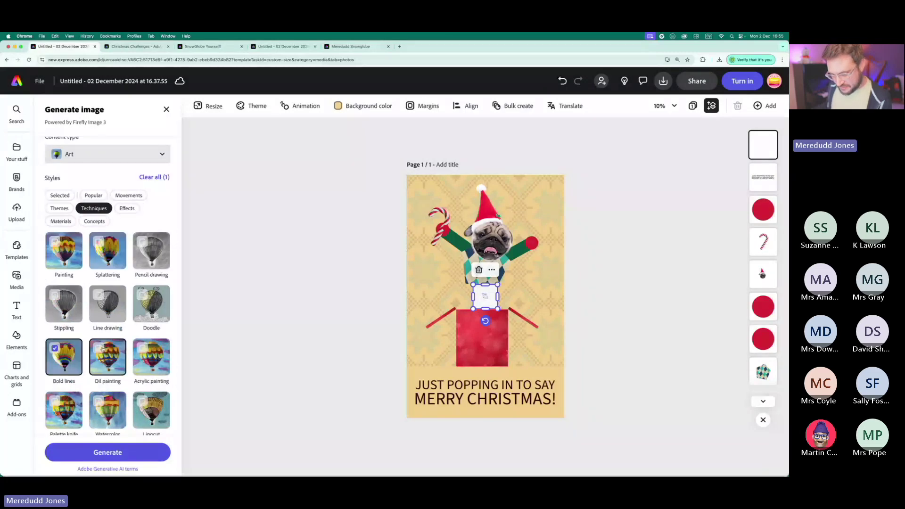
pyautogui.click(102, 349)
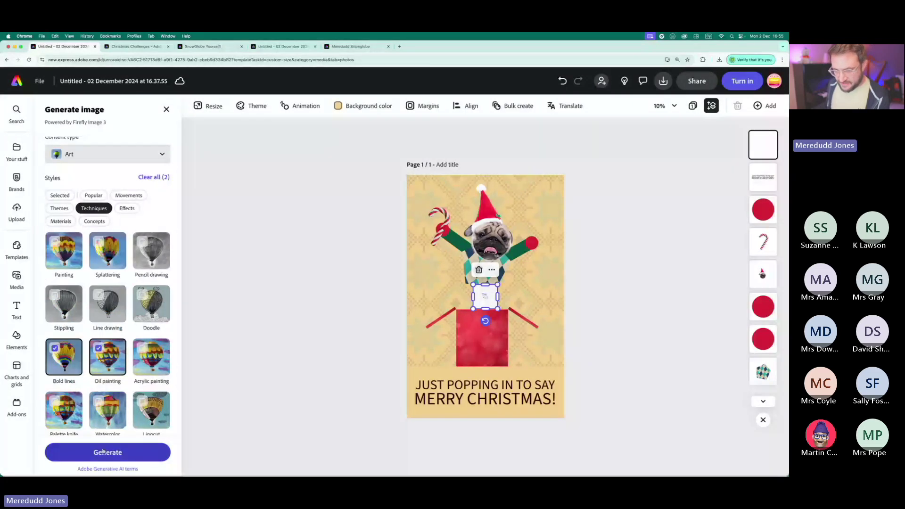
pyautogui.click(102, 451)
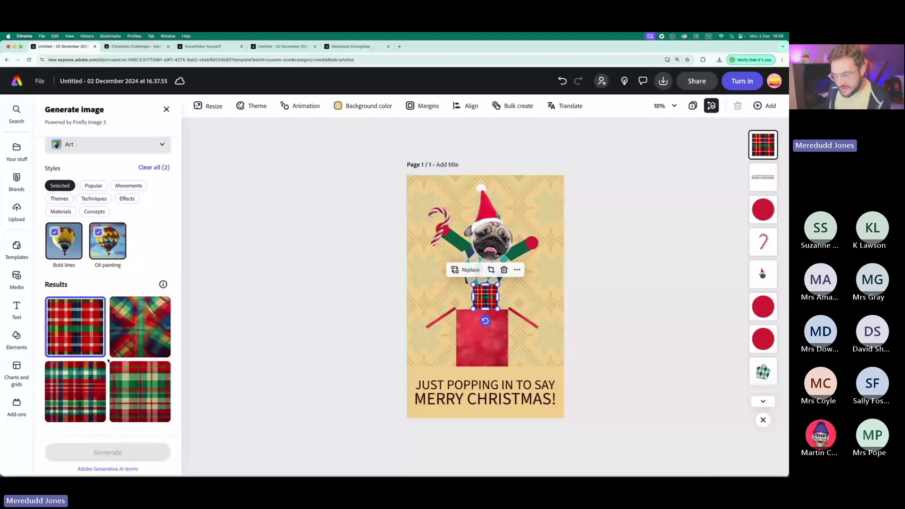
# - Try the diagonal tartan result as a cover over the red box, then undo the generated image
pyautogui.click(135, 335)
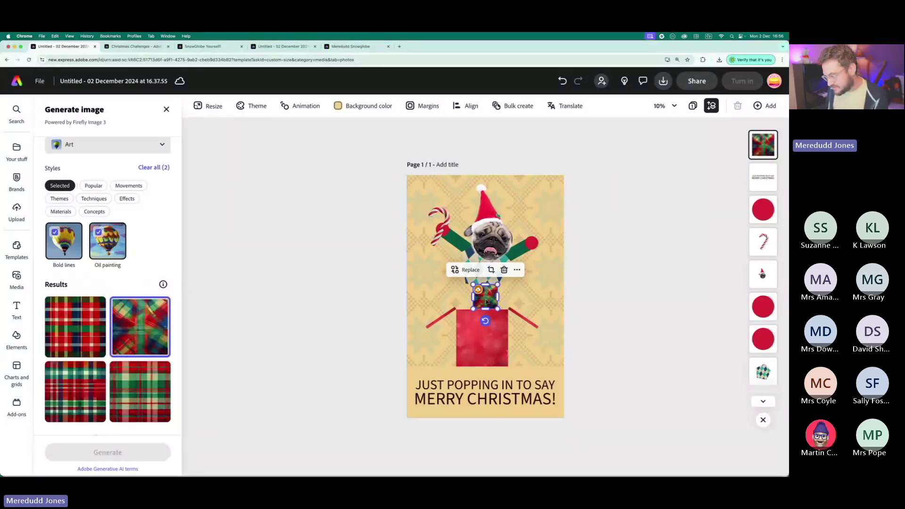
pyautogui.moveTo(487, 302); pyautogui.dragTo(496, 342)
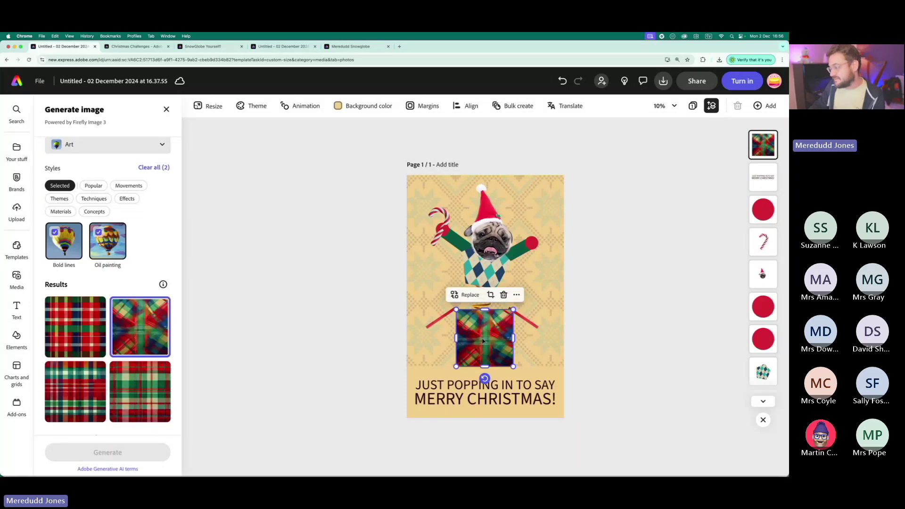
pyautogui.press('super+z')
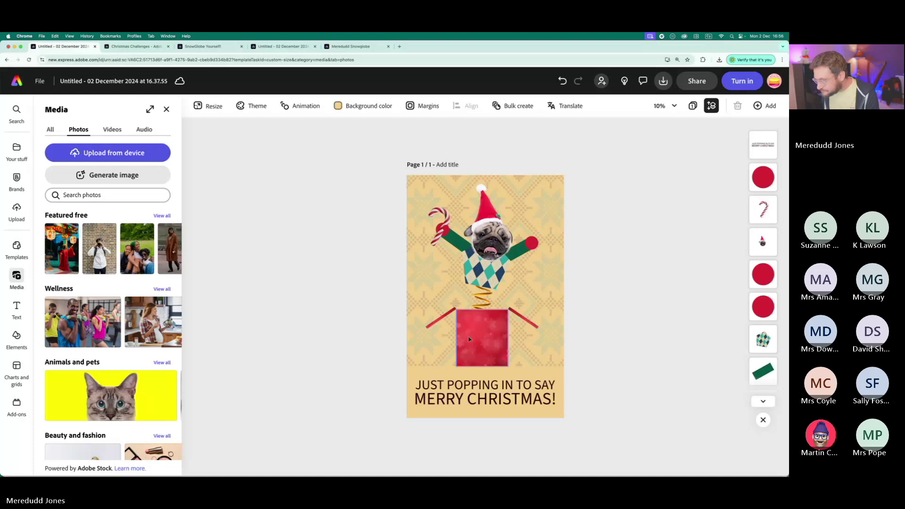
# - Apply the recommended CarlMarx Bold style to the greeting and enlarge it to nearly the full width of the plain band
pyautogui.click(496, 402)
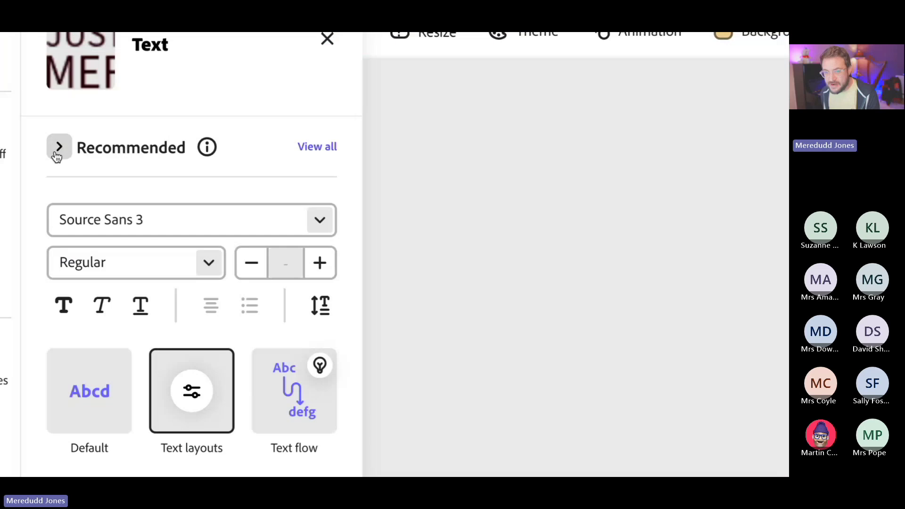
pyautogui.click(59, 150)
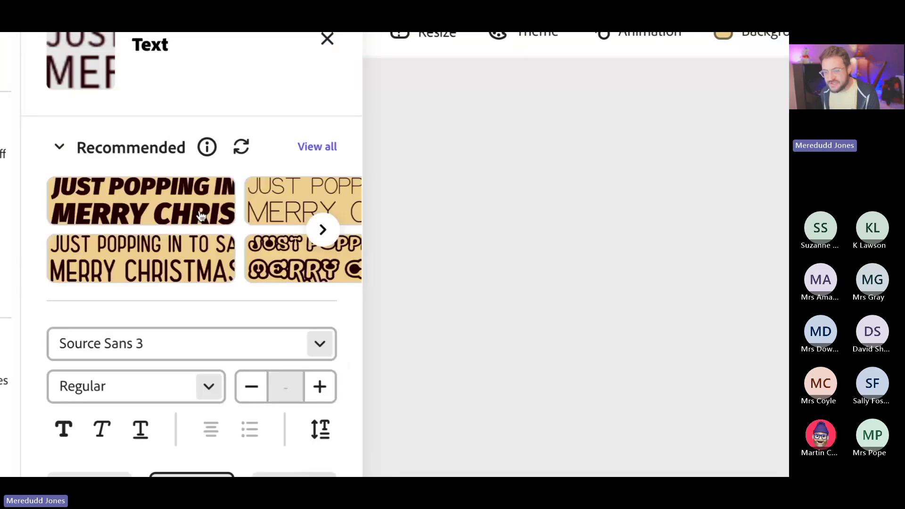
pyautogui.hscroll(3, 200, 215)
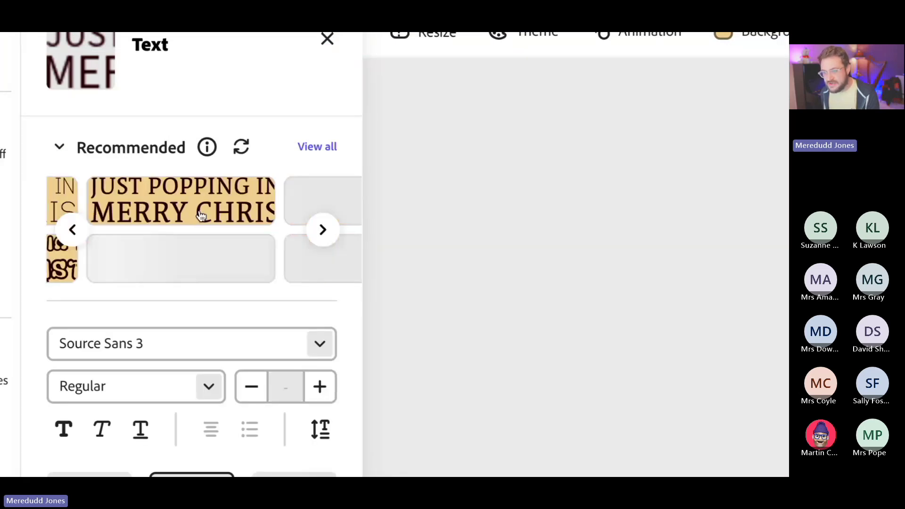
pyautogui.hscroll(3, 216, 215)
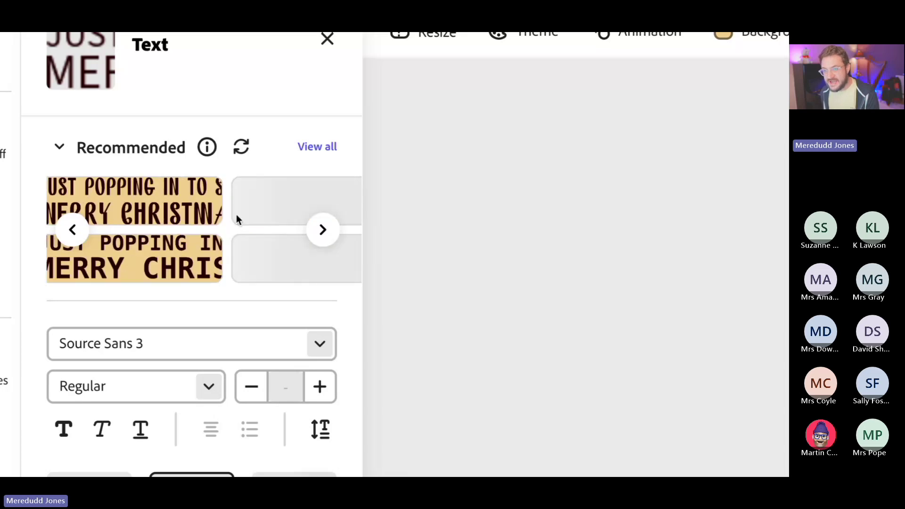
pyautogui.hscroll(3, 236, 215)
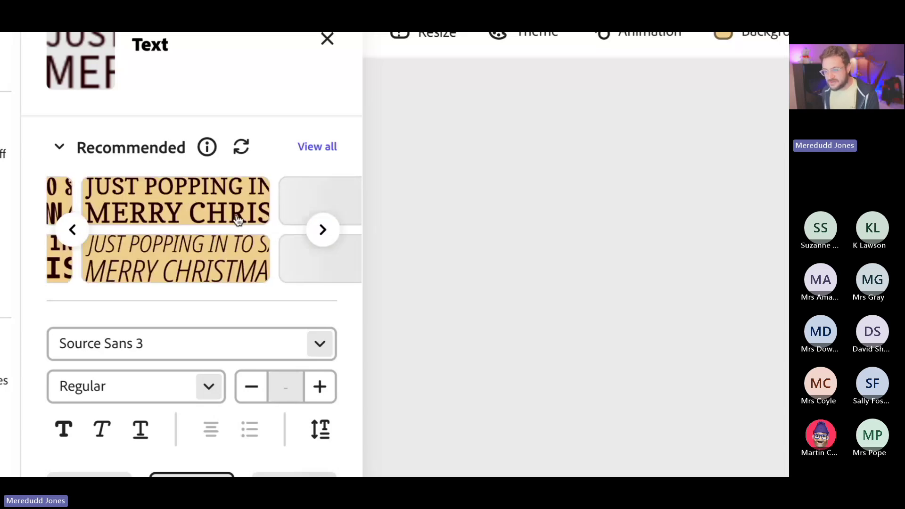
pyautogui.hscroll(5, 233, 215)
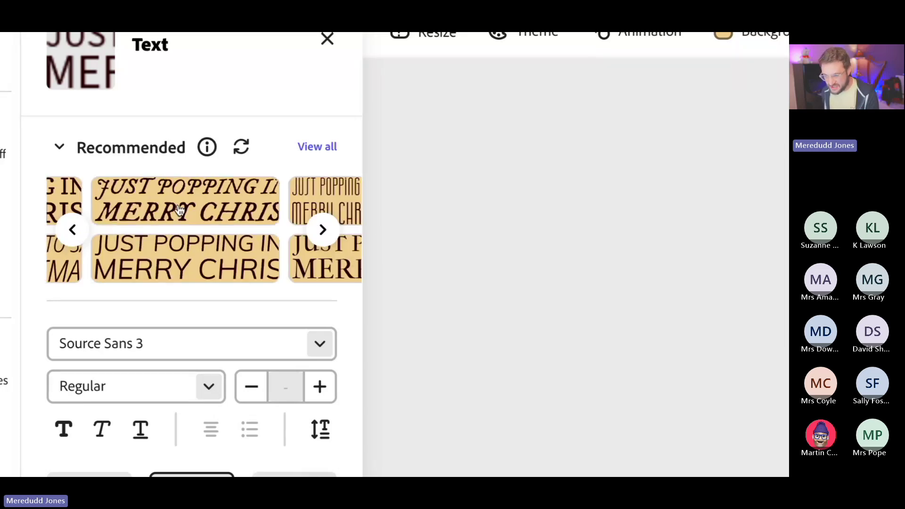
pyautogui.hscroll(5, 184, 215)
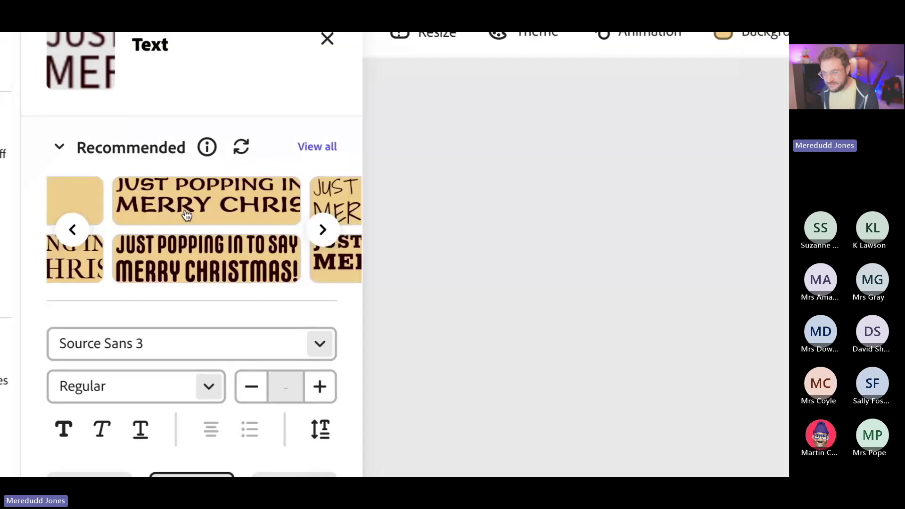
pyautogui.hscroll(2, 193, 227)
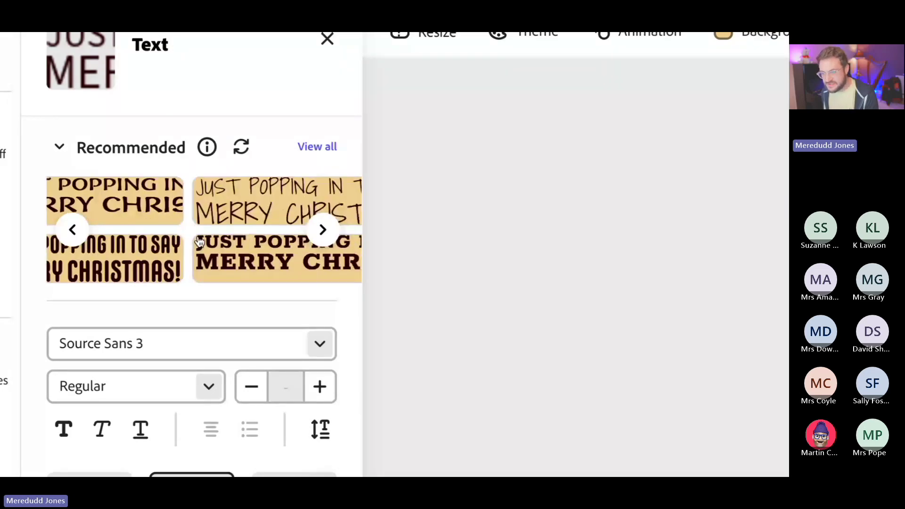
pyautogui.hscroll(-2, 199, 241)
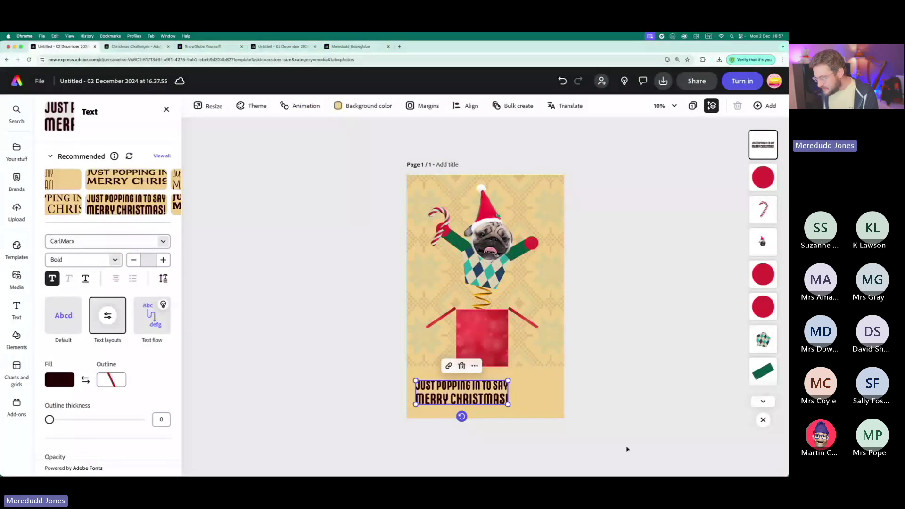
pyautogui.moveTo(508, 405); pyautogui.dragTo(559, 418)
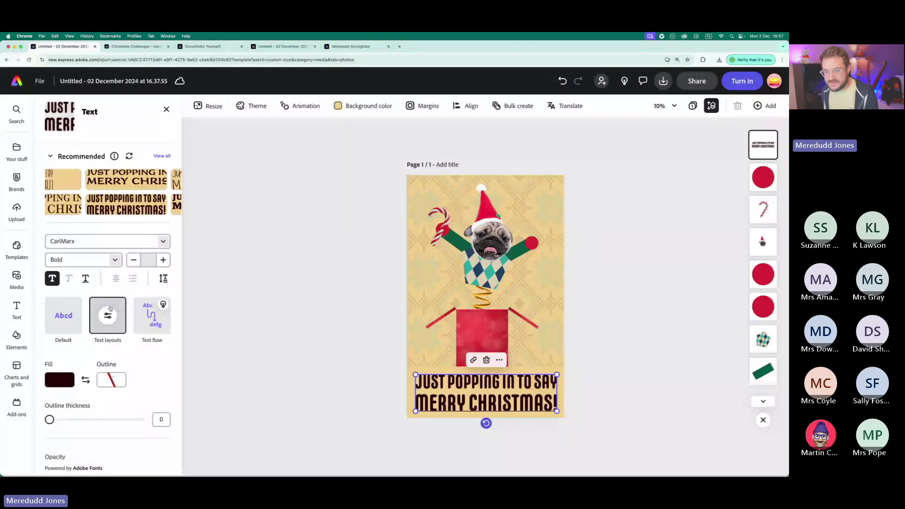
# - Add a green rectangle covering the plain band at the foot of the card and layer it behind the greeting
pyautogui.click(17, 336)
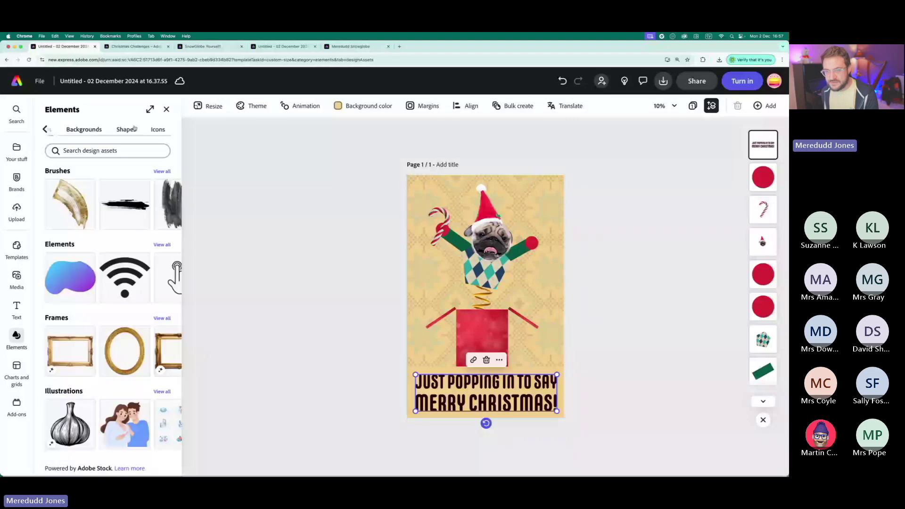
pyautogui.click(135, 128)
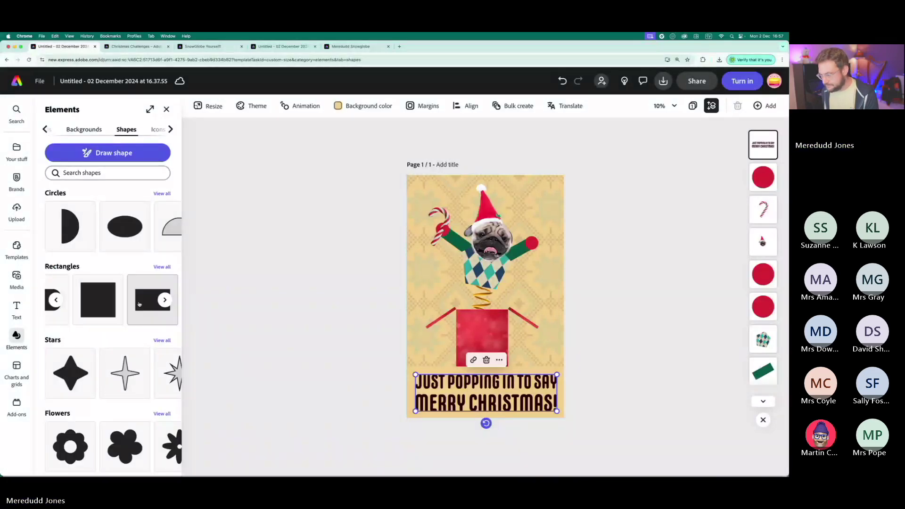
pyautogui.click(139, 304)
pyautogui.moveTo(487, 296); pyautogui.dragTo(564, 420)
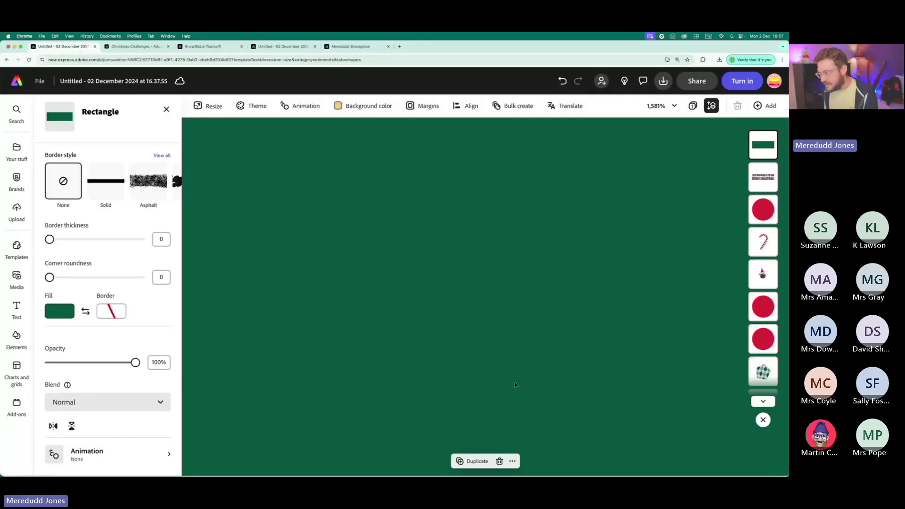
pyautogui.scroll(-5, 515, 382)
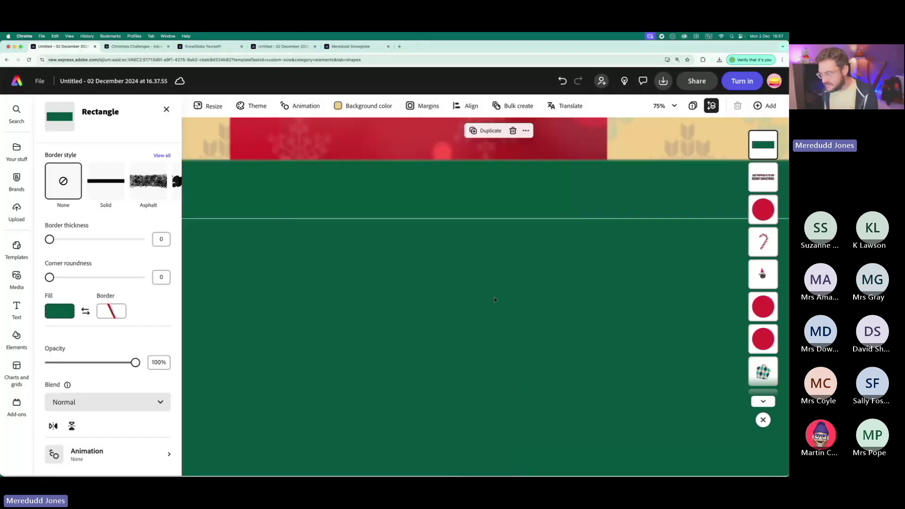
pyautogui.scroll(-8, 494, 297)
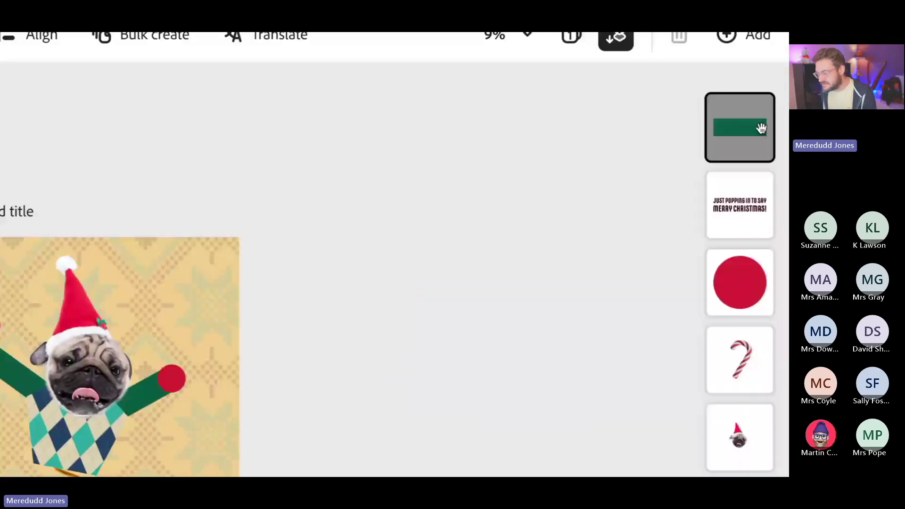
pyautogui.moveTo(761, 128); pyautogui.dragTo(762, 206)
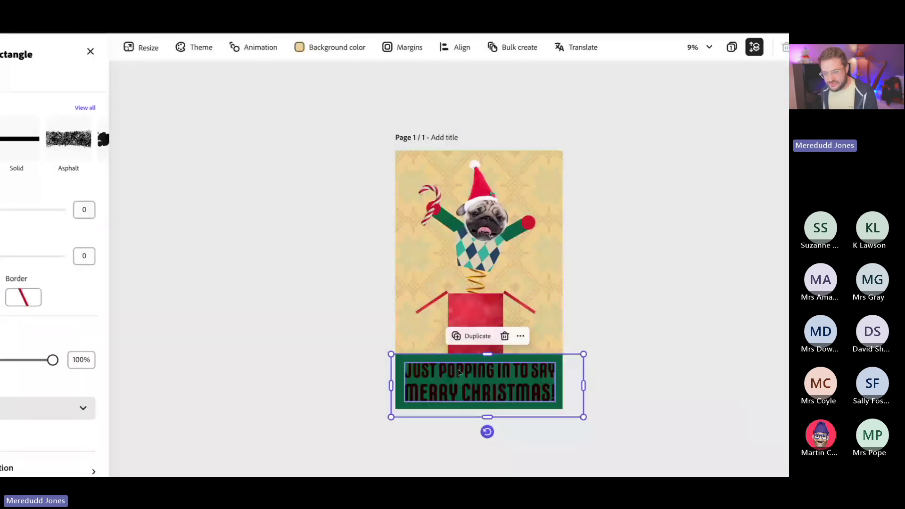
# - Try a white fill on the greeting text, and settle on the light tan from the page theme
pyautogui.click(459, 373)
pyautogui.click(0, 379)
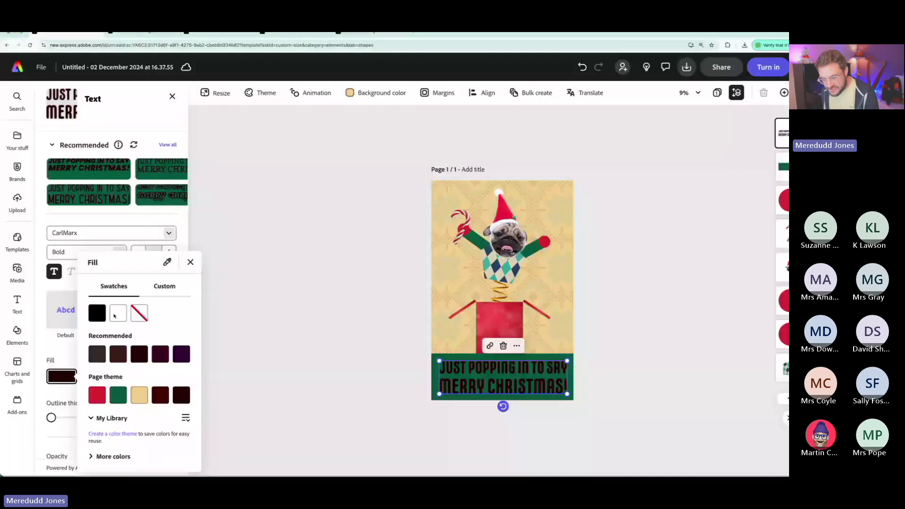
pyautogui.click(116, 314)
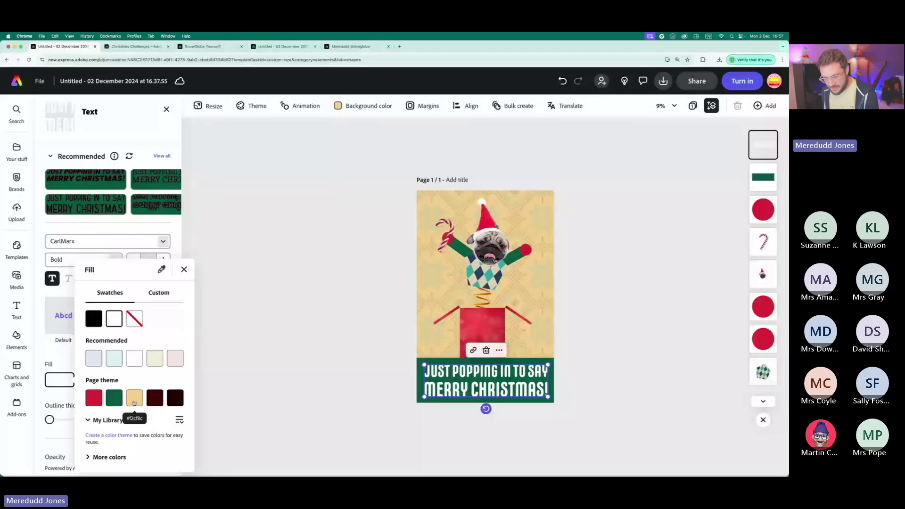
pyautogui.click(134, 403)
pyautogui.click(184, 269)
# - Outline the greeting at thickness 100, compare the page theme colours, and settle on dark maroon #400101
pyautogui.moveTo(49, 420); pyautogui.dragTo(150, 421)
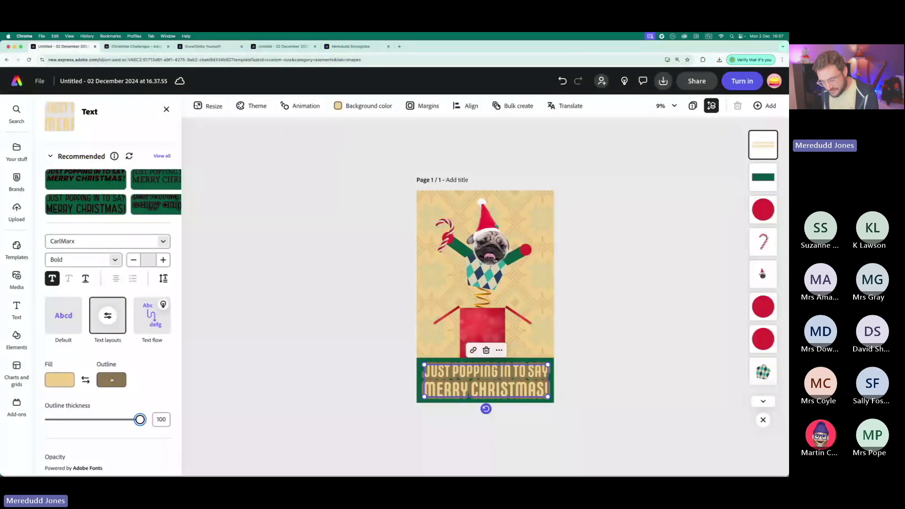
pyautogui.click(112, 380)
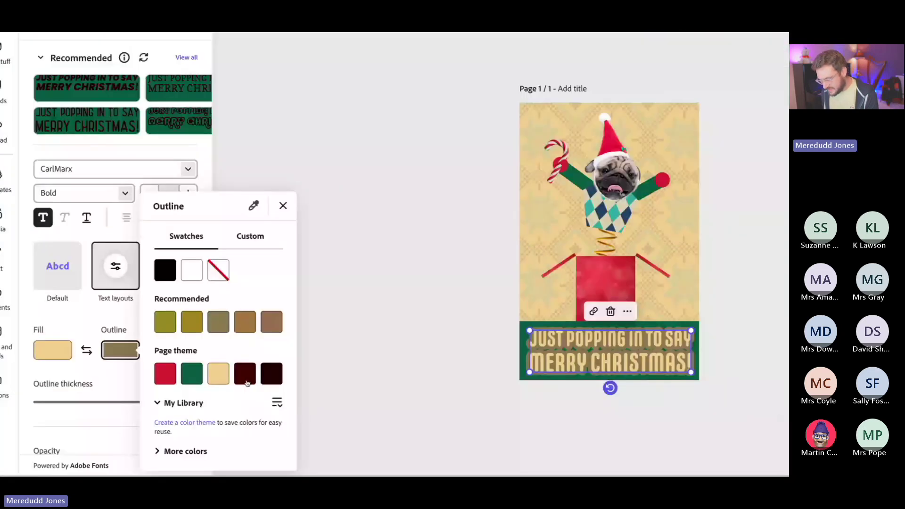
pyautogui.click(245, 380)
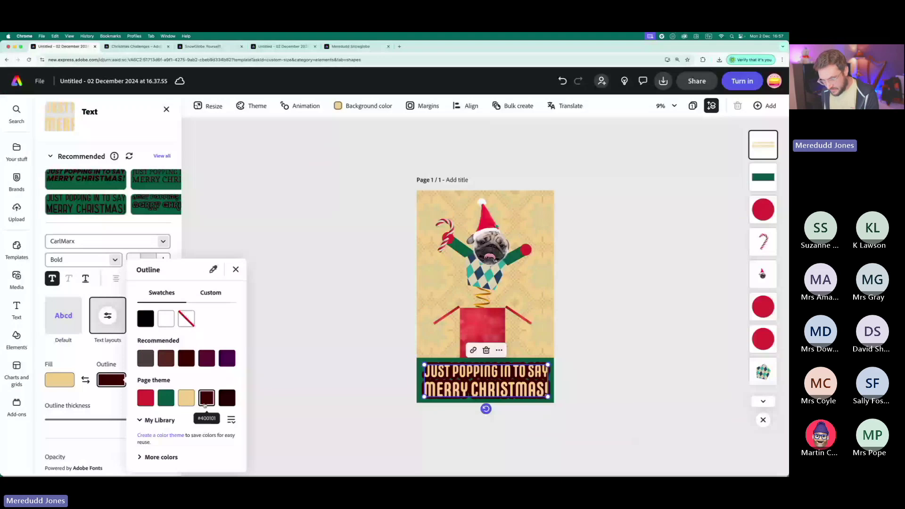
pyautogui.click(145, 398)
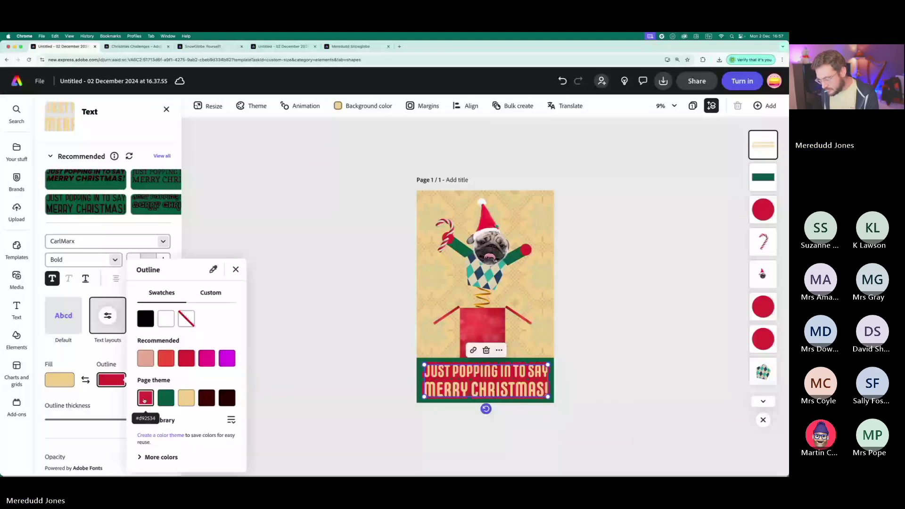
pyautogui.click(227, 401)
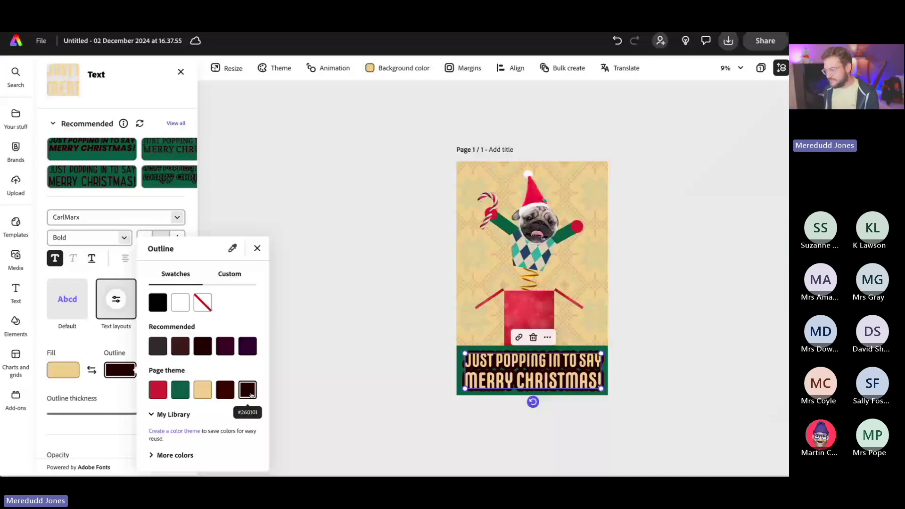
pyautogui.click(225, 390)
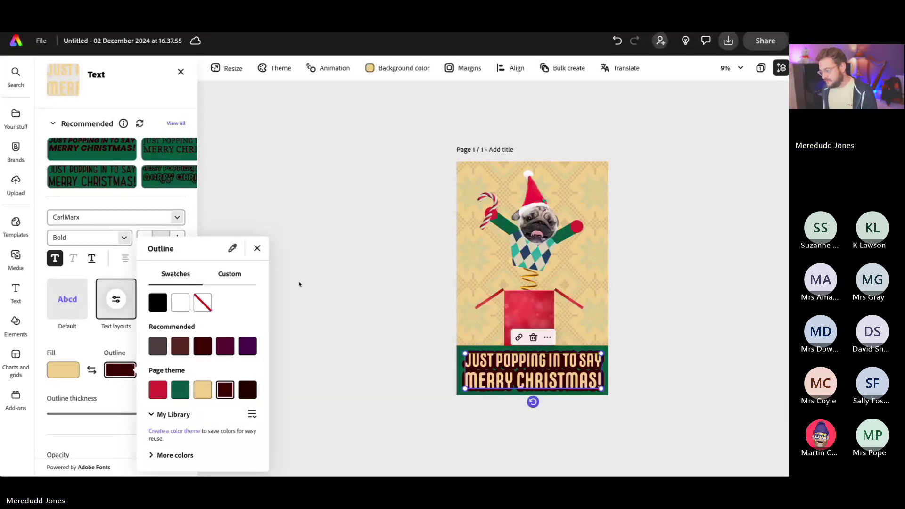
pyautogui.click(257, 249)
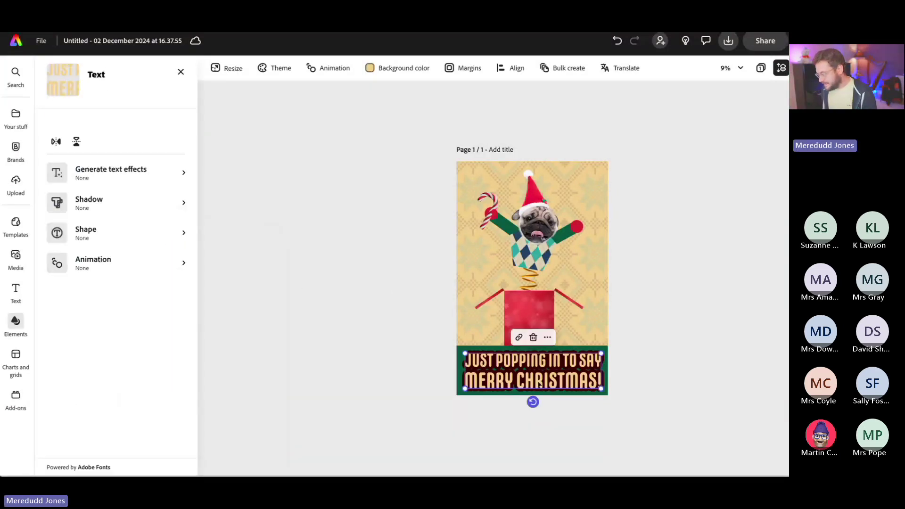
pyautogui.click(363, 264)
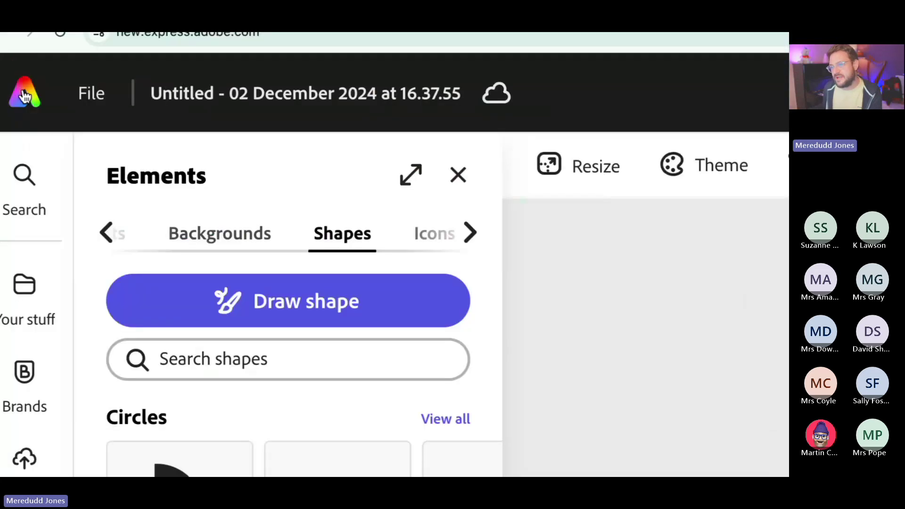
# - Return to the home page, open the full 12 Days of Creativity collection and look through its activities
pyautogui.click(25, 97)
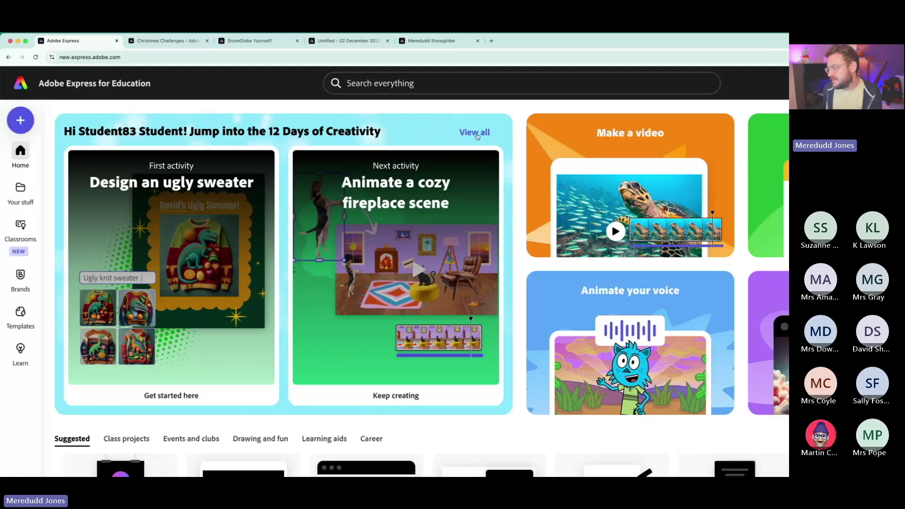
pyautogui.click(475, 132)
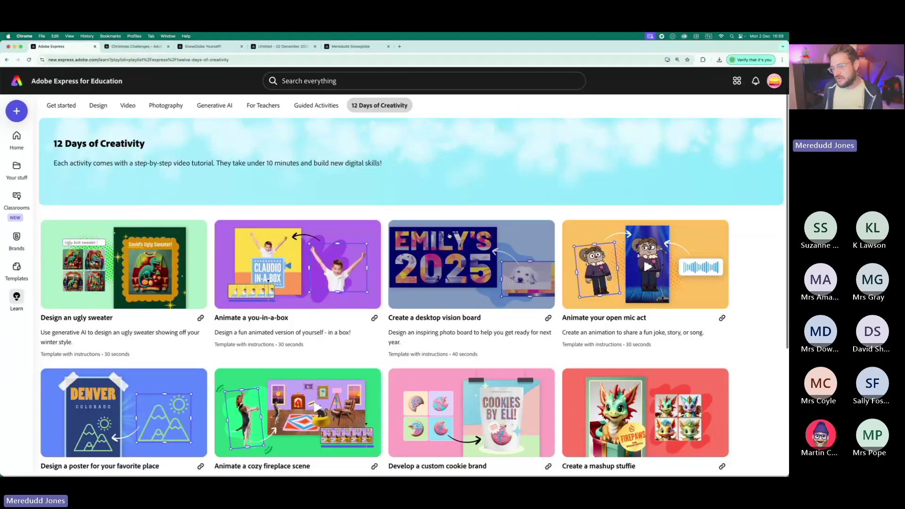
pyautogui.scroll(-5, 449, 236)
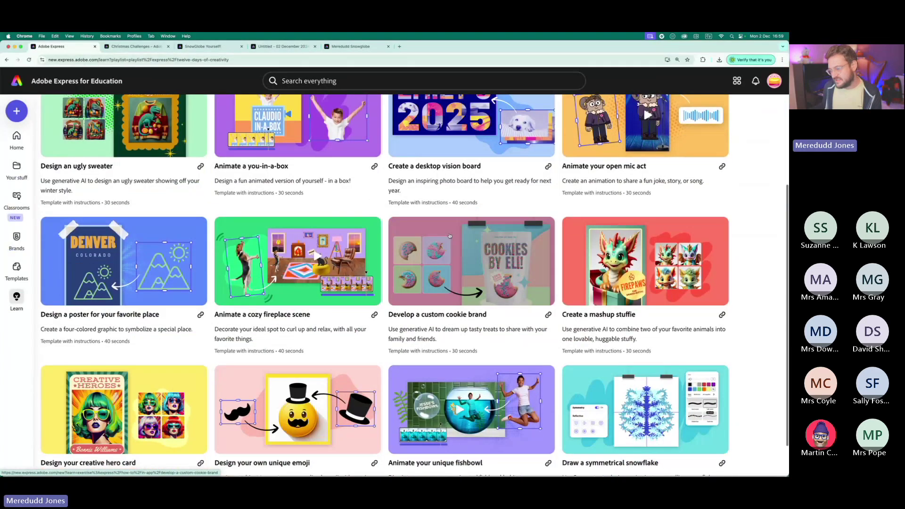
pyautogui.scroll(-2, 449, 236)
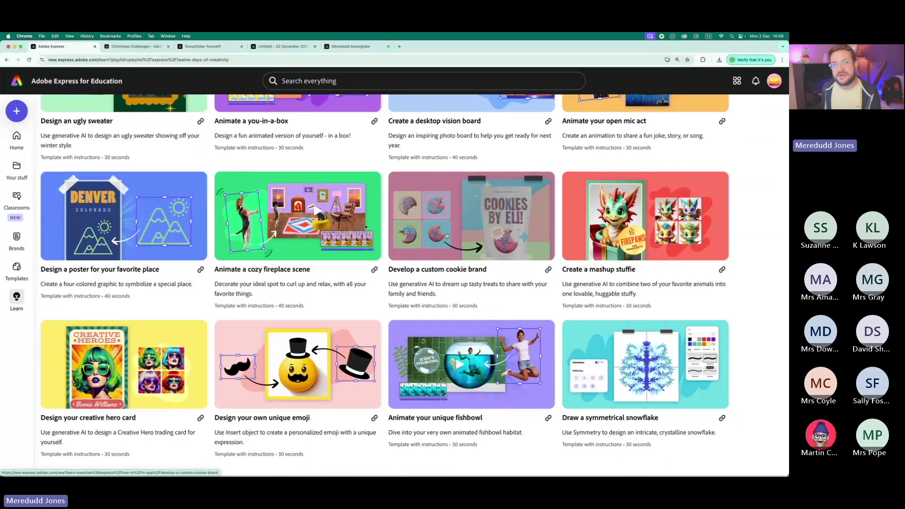
pyautogui.scroll(7, 446, 234)
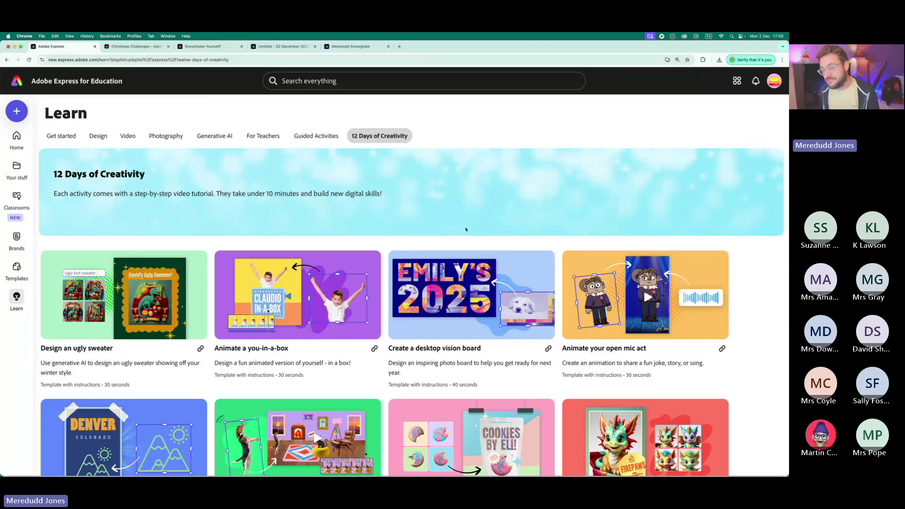
pyautogui.scroll(-2, 466, 230)
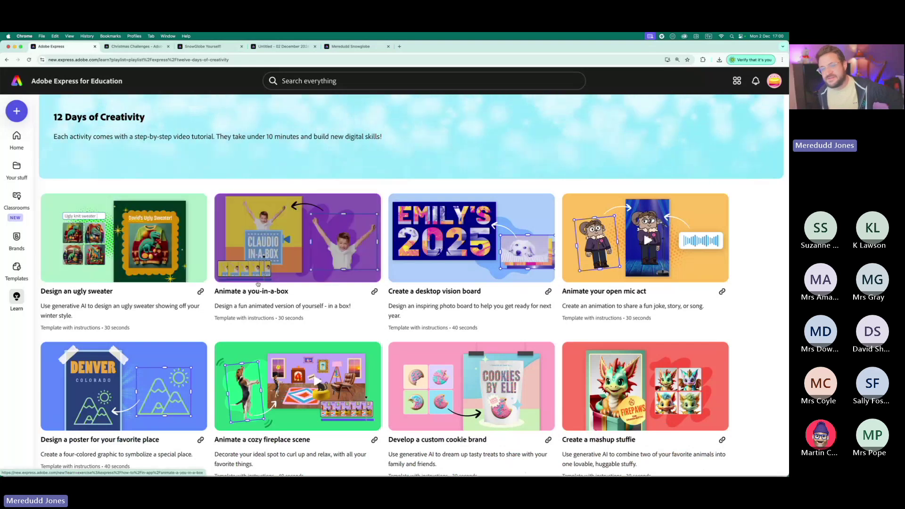
pyautogui.scroll(-3, 244, 291)
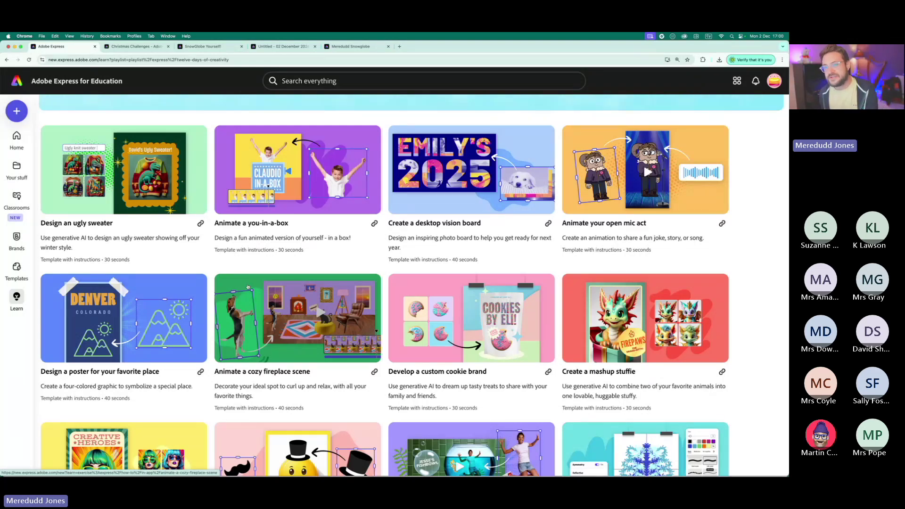
pyautogui.scroll(3, 247, 287)
pyautogui.scroll(-2, 249, 286)
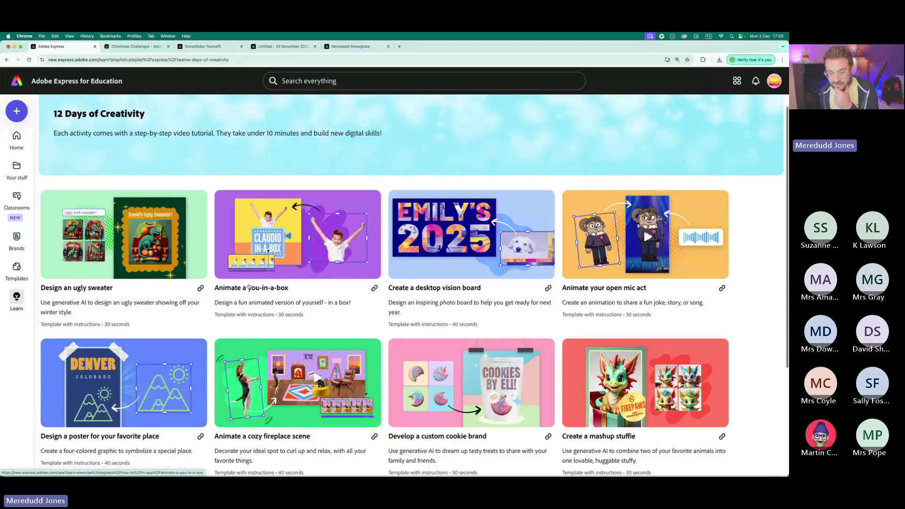
pyautogui.scroll(-4, 248, 286)
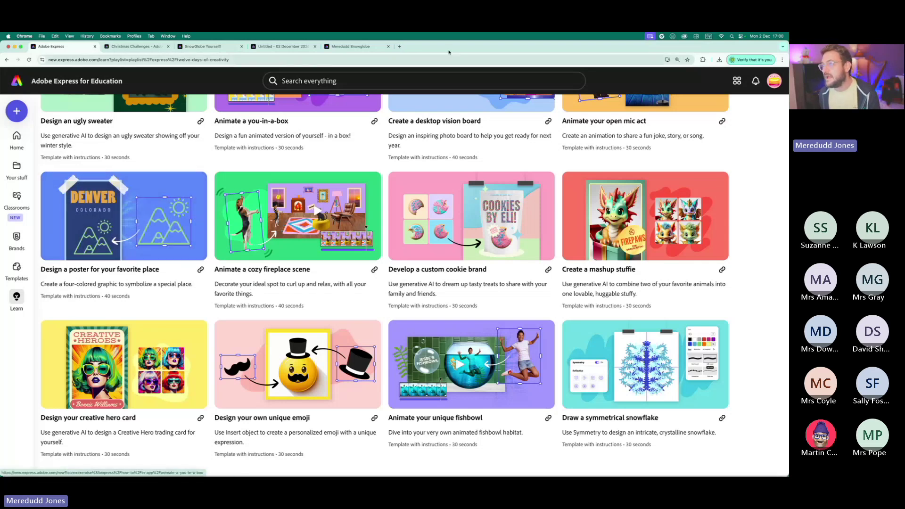
# - Open the Adobe Express creative tutorials channel on YouTube in a new browser tab, pause its featured video and show its live lessons
pyautogui.click(399, 47)
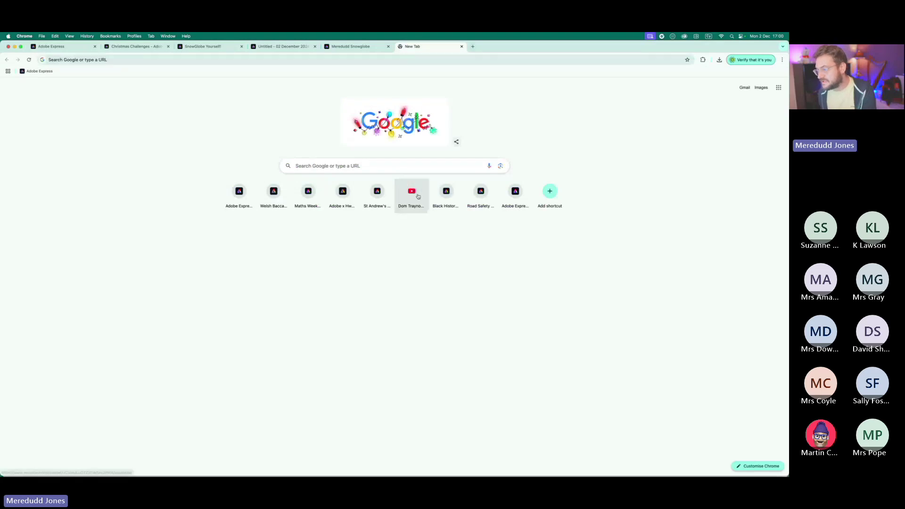
pyautogui.click(412, 191)
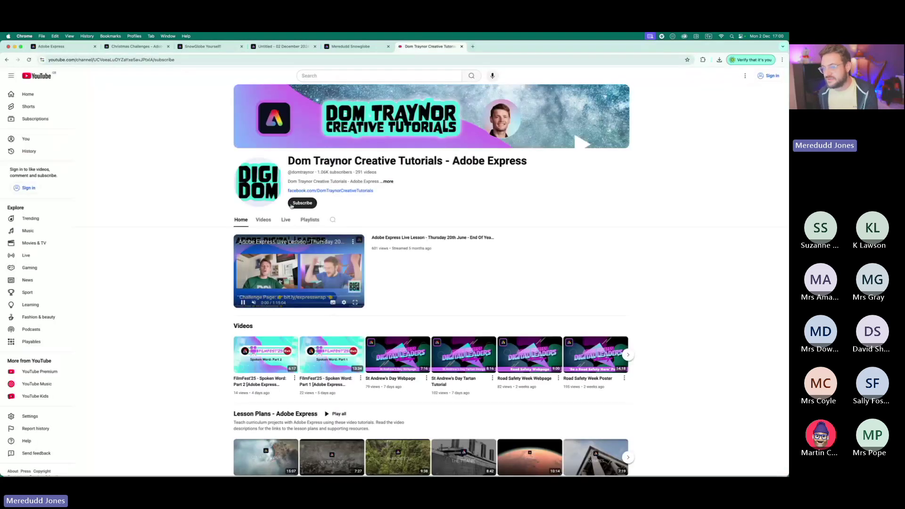
pyautogui.click(243, 302)
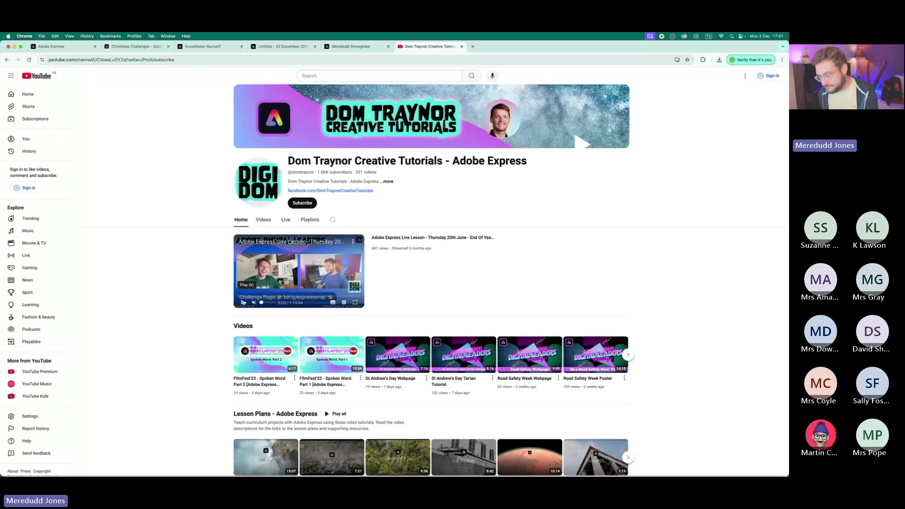
pyautogui.click(289, 228)
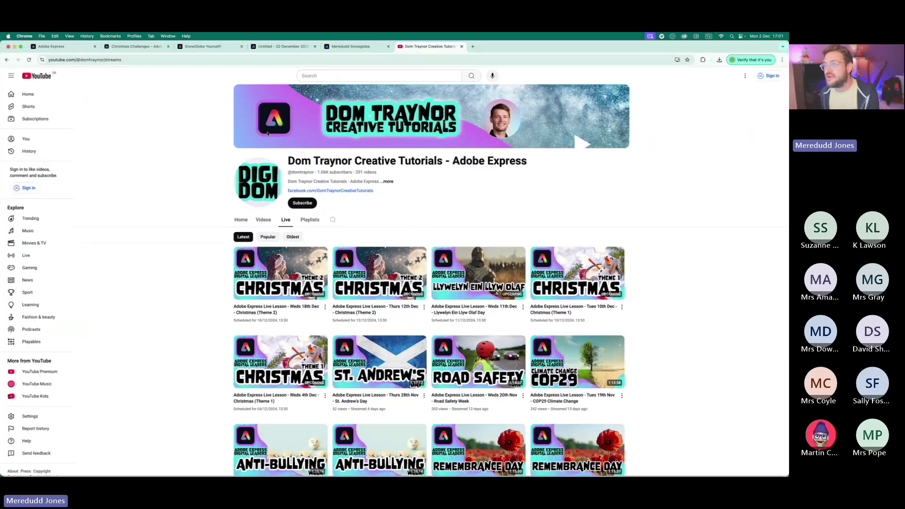
# - Revisit the Christmas Challenges webpage, then return to the Adobe Express home page and show its 12 Days of Creativity banner
pyautogui.click(140, 47)
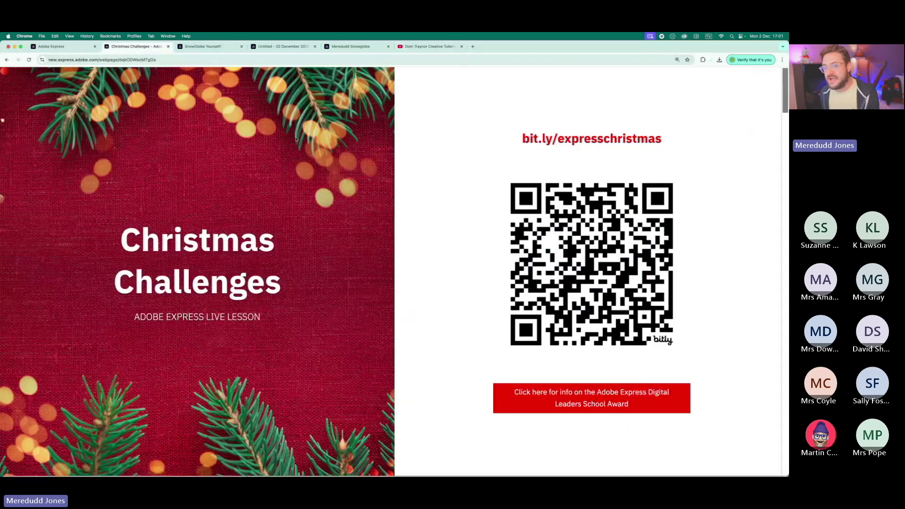
pyautogui.click(66, 49)
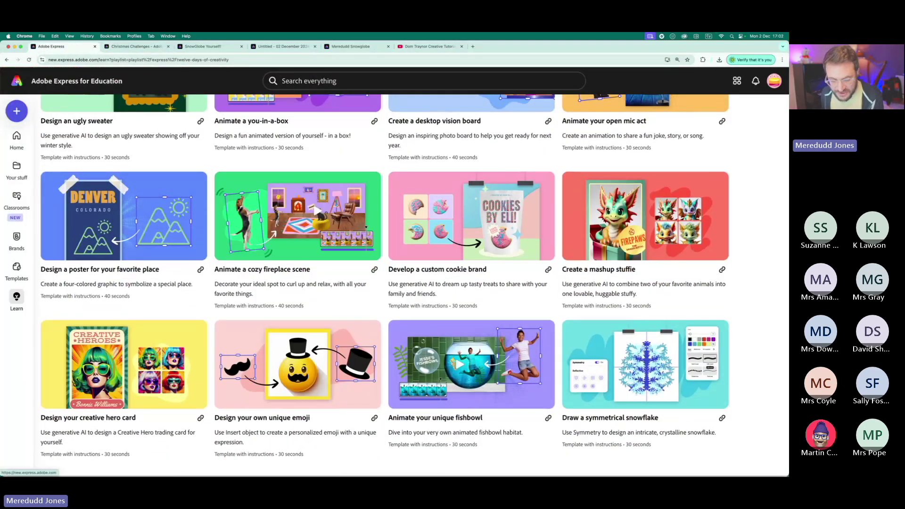
pyautogui.click(17, 139)
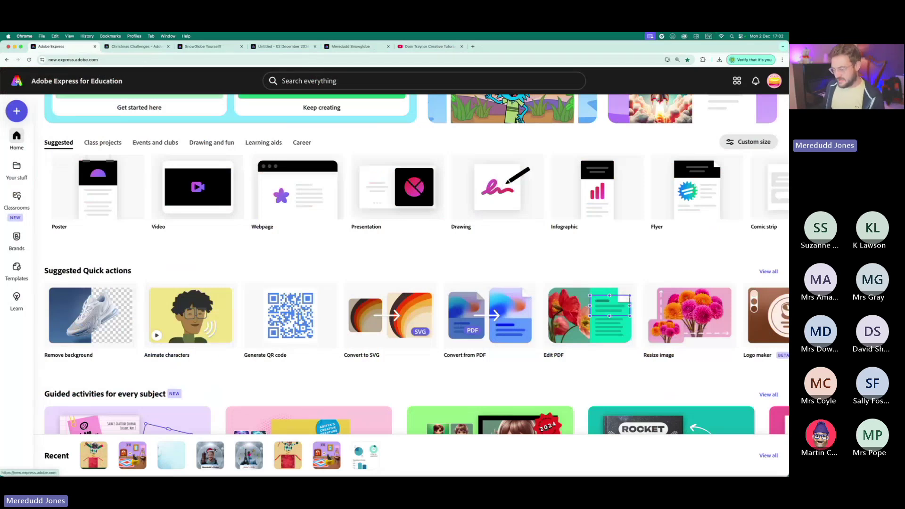
pyautogui.scroll(5, 151, 187)
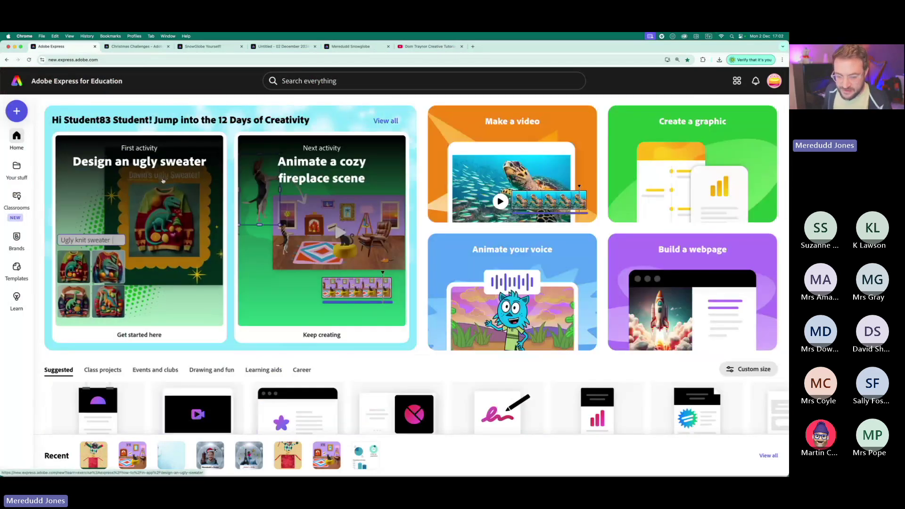